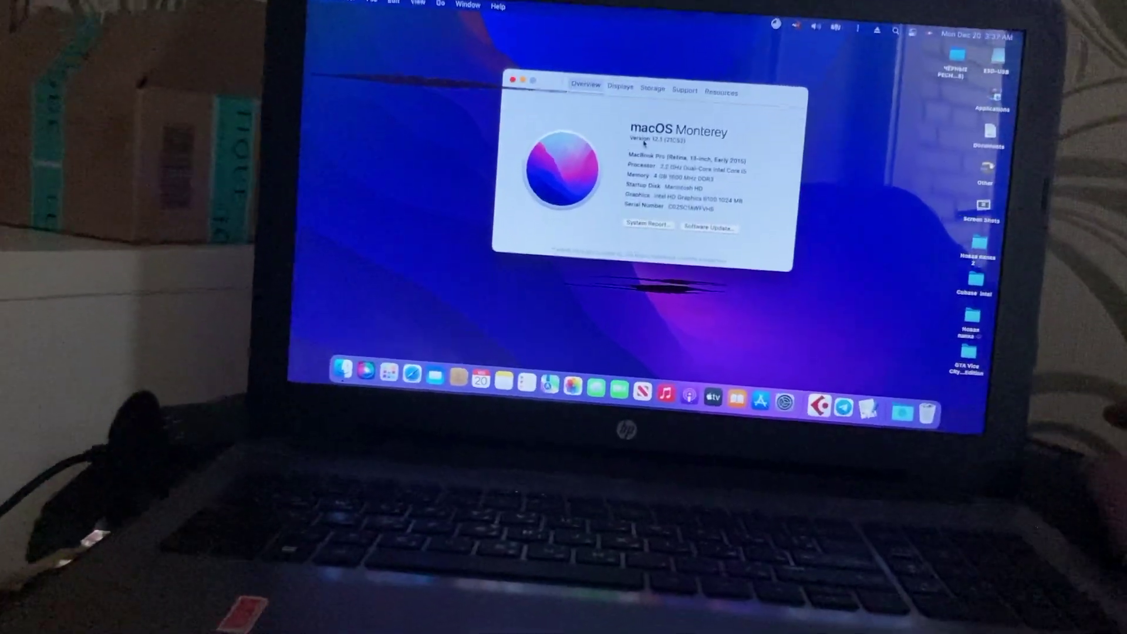
Step: In Safari, download the OpenCore 0.7.6 RELEASE zip from the OpenCorePkg releases page
click(397, 320)
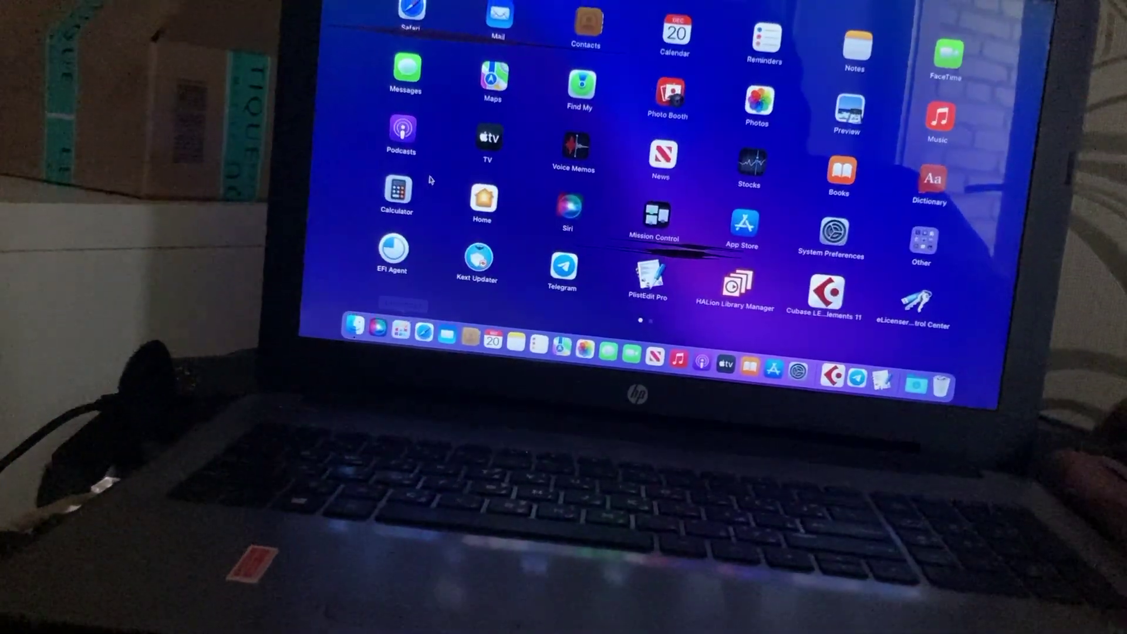
click(453, 265)
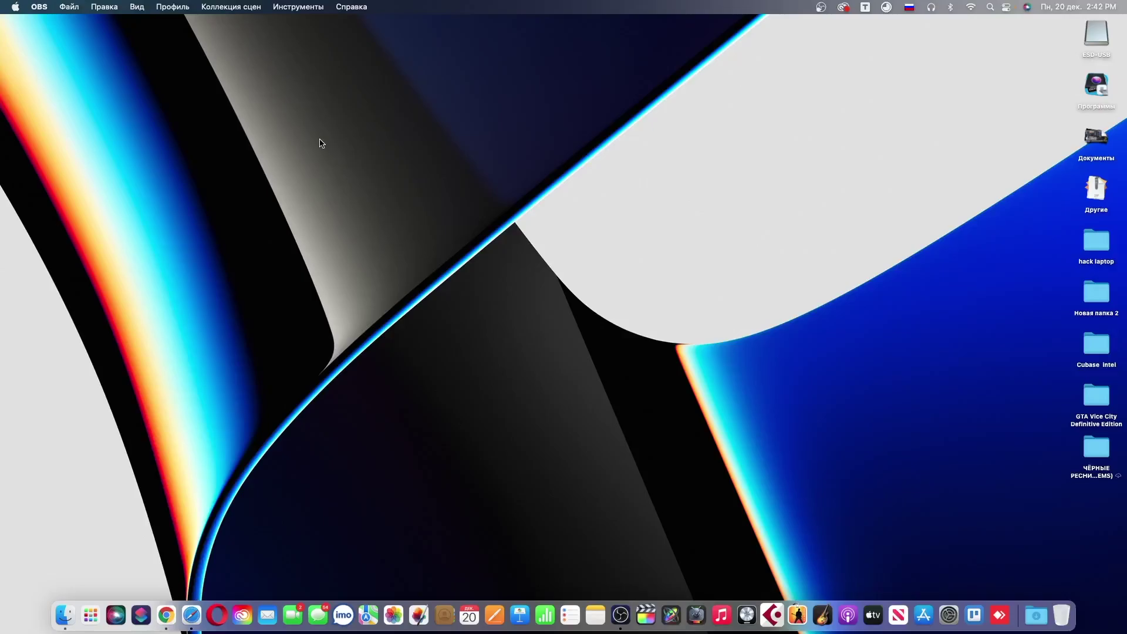
click(192, 615)
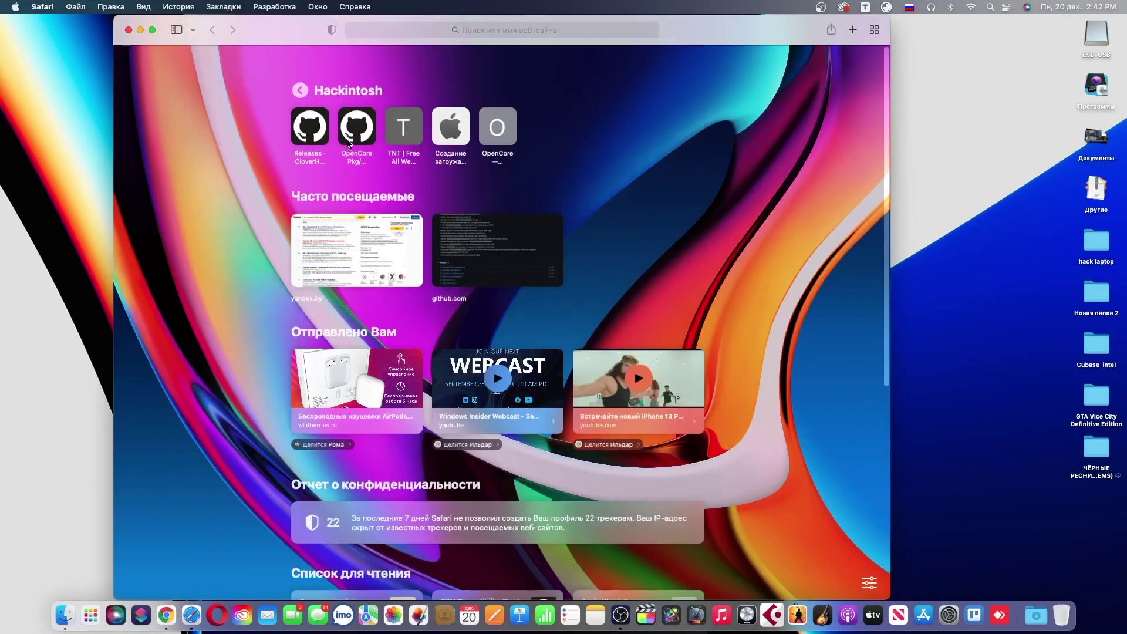
click(348, 142)
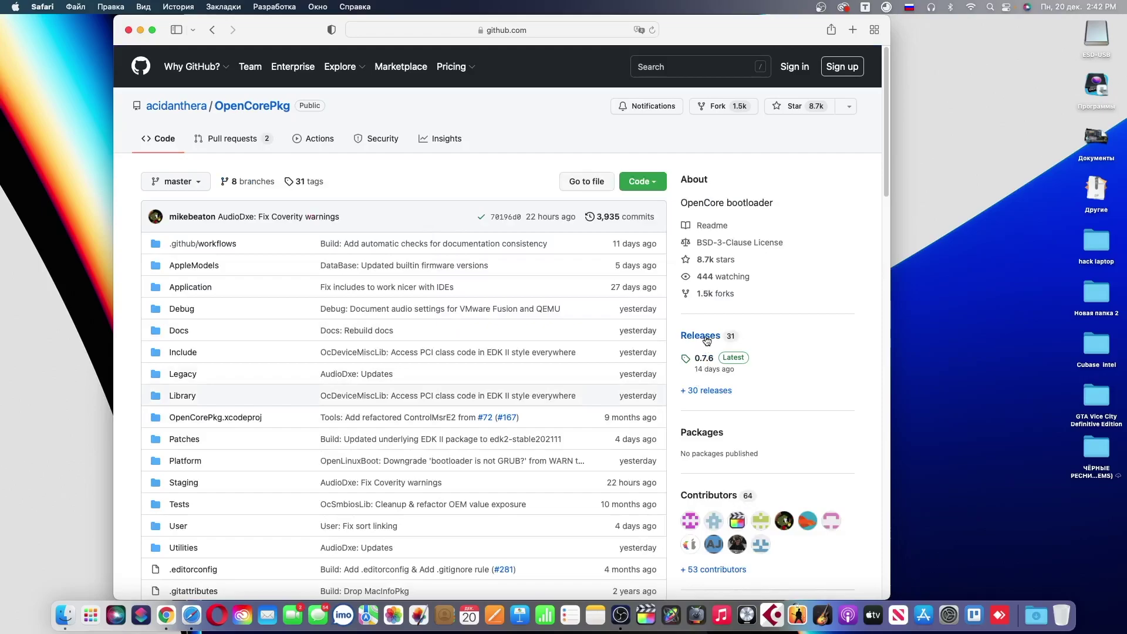
click(700, 336)
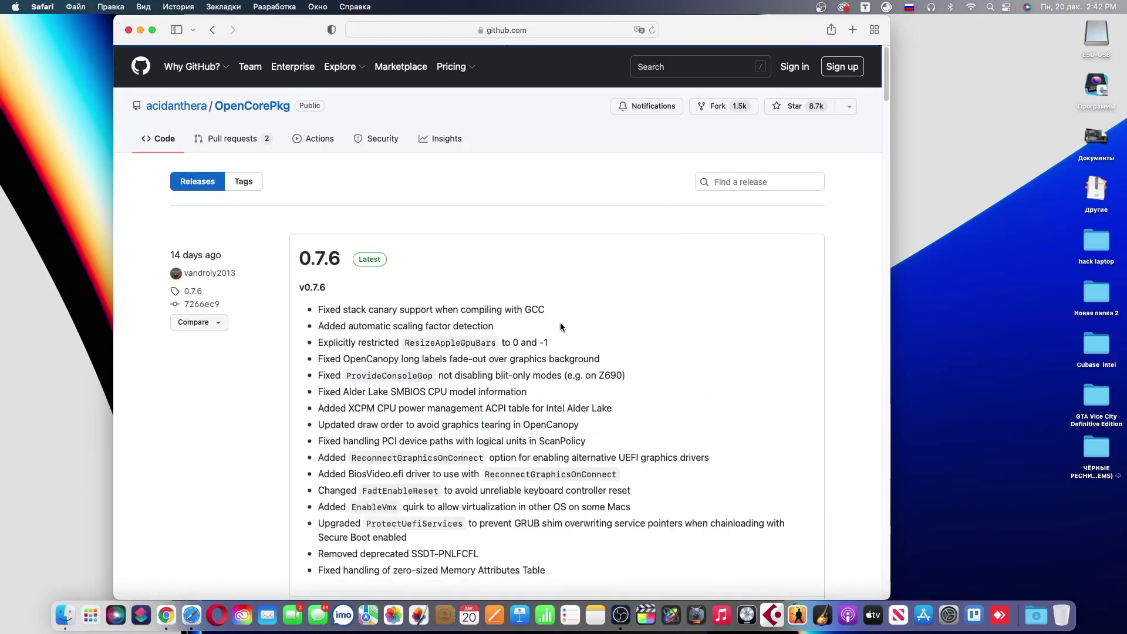
scroll(434, 364, down, 10)
scroll(414, 321, up, 2)
click(367, 324)
Step: Check the download on the desktop, search Acidanthera repositories for OcBinaryData, and close the browser
key(F11)
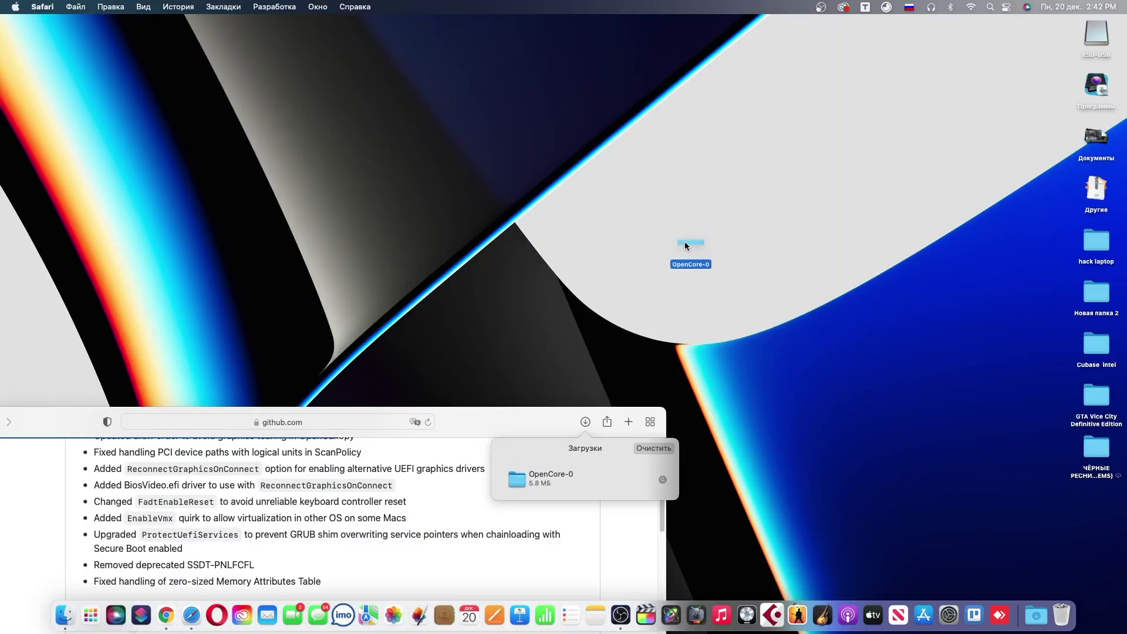
key(F11)
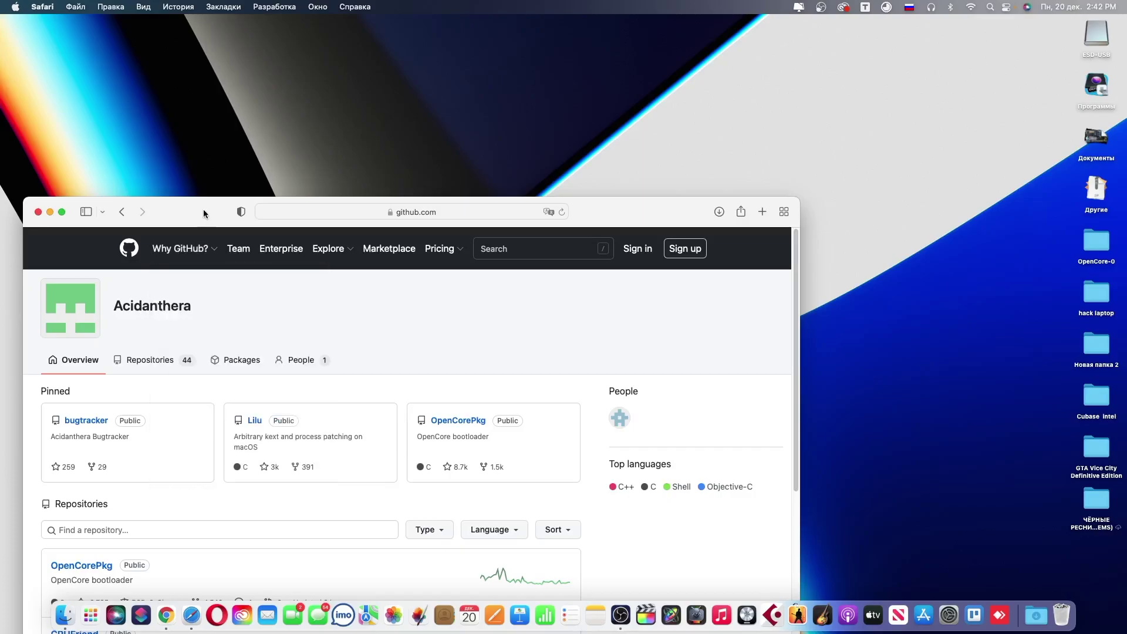
drag(203, 209, 365, 94)
click(322, 414)
text(ЩСиш)
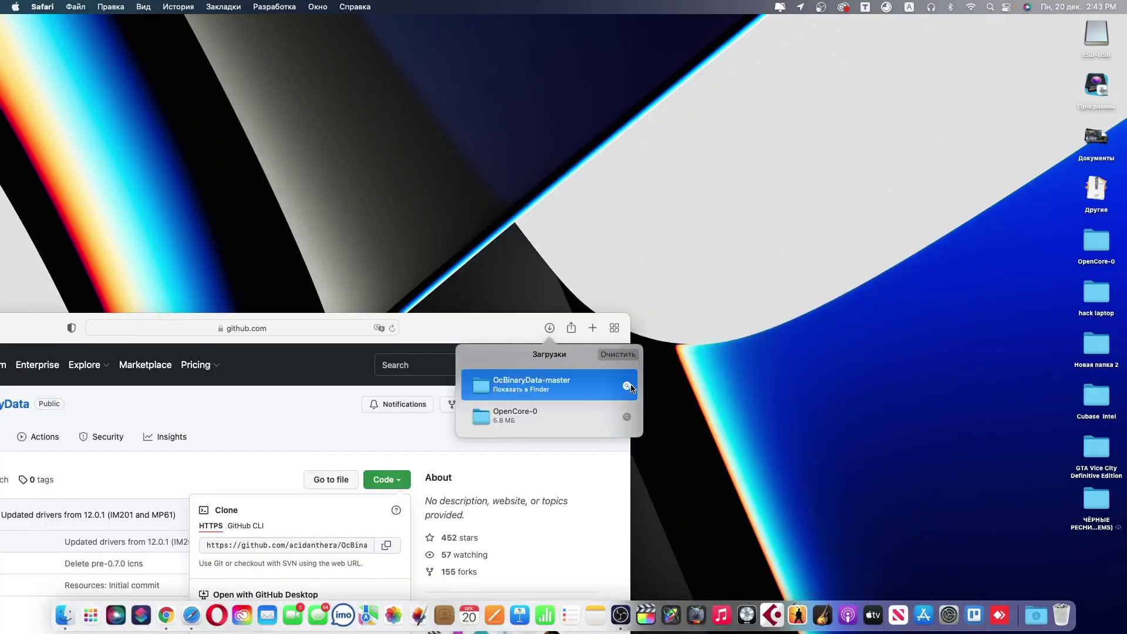
key(super+w)
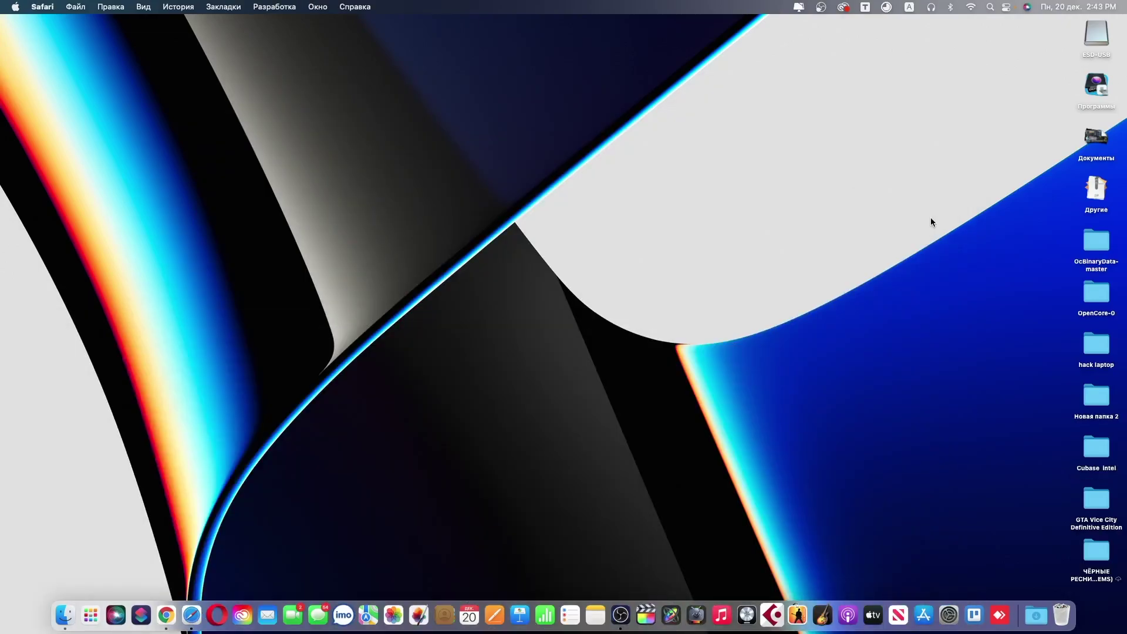
Step: Open the hack laptop folder and expand its EFI folder tree
click(1094, 346)
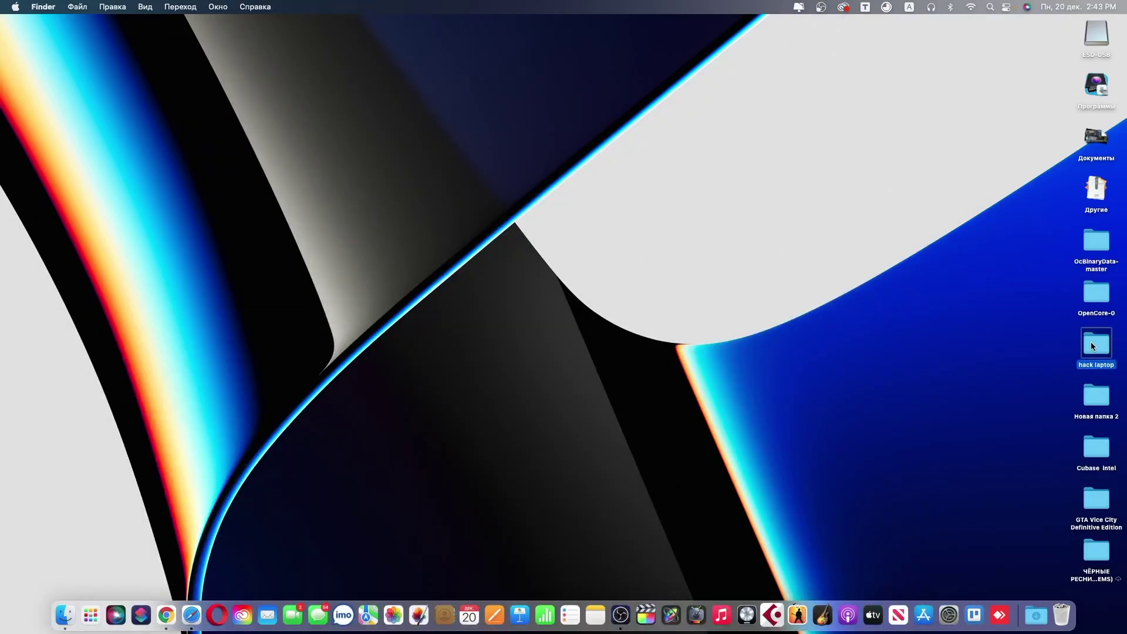
double_click(1093, 346)
click(427, 153)
click(403, 153)
click(403, 153)
click(402, 153)
click(402, 153)
click(402, 154)
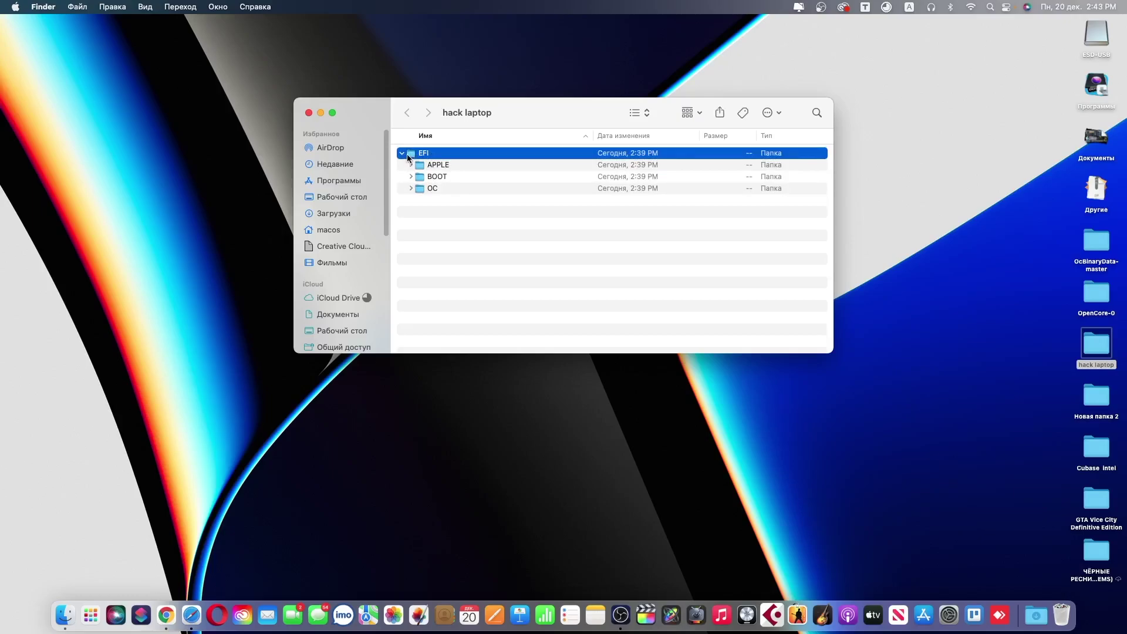
click(428, 176)
click(427, 202)
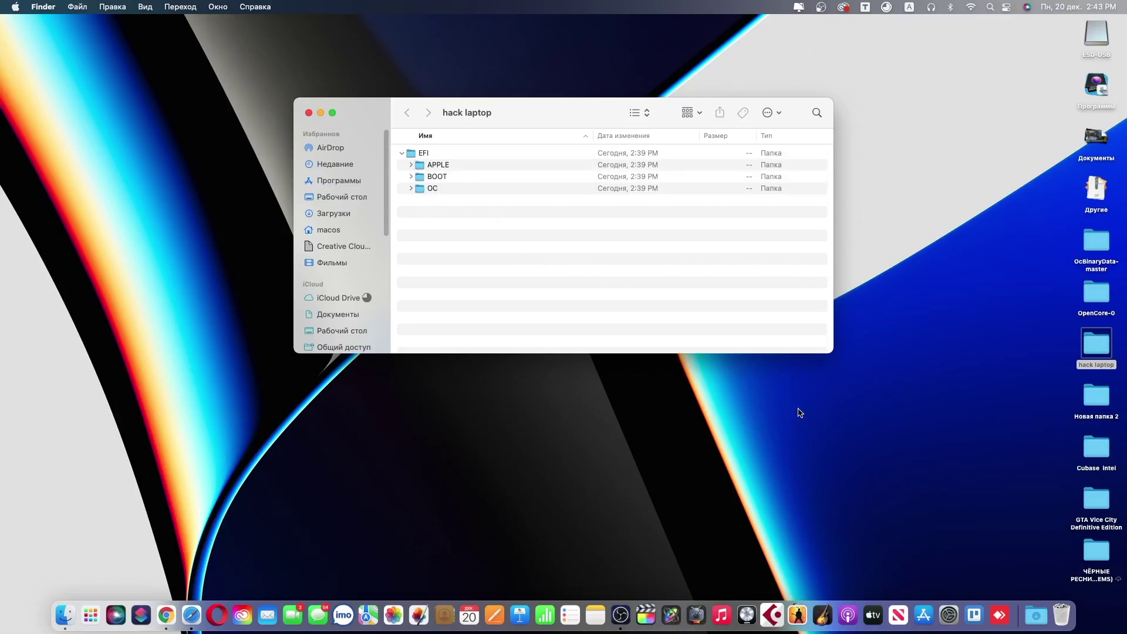
Step: Create a new desktop folder named 'Для OpenCore'
right_click(799, 413)
click(763, 428)
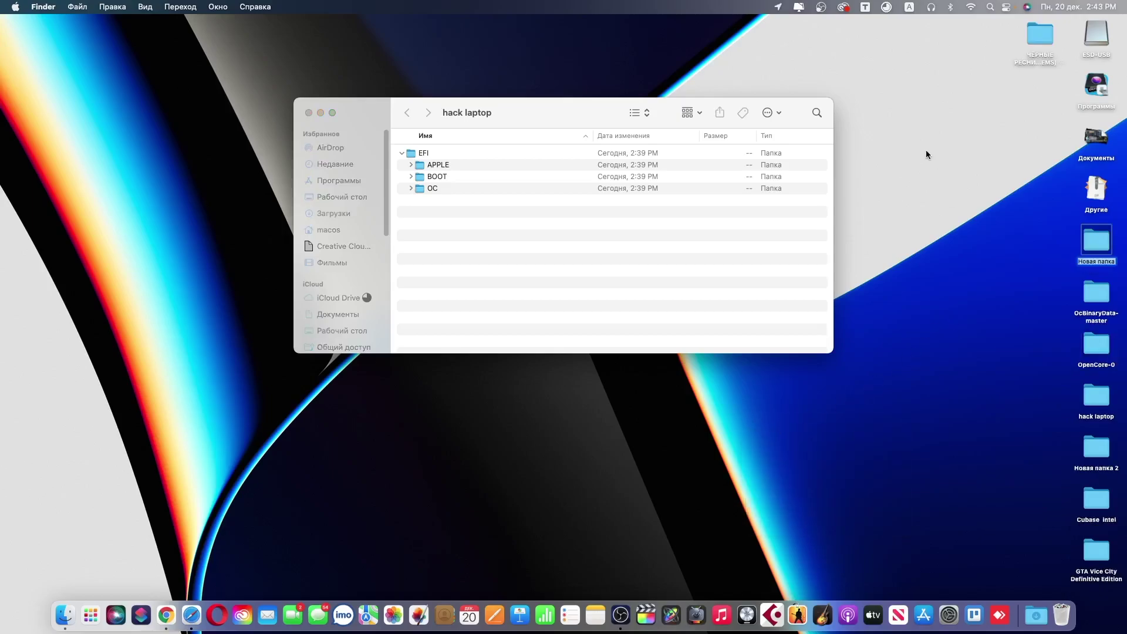
key(ctrl+space)
text(Для)
key(ctrl+space)
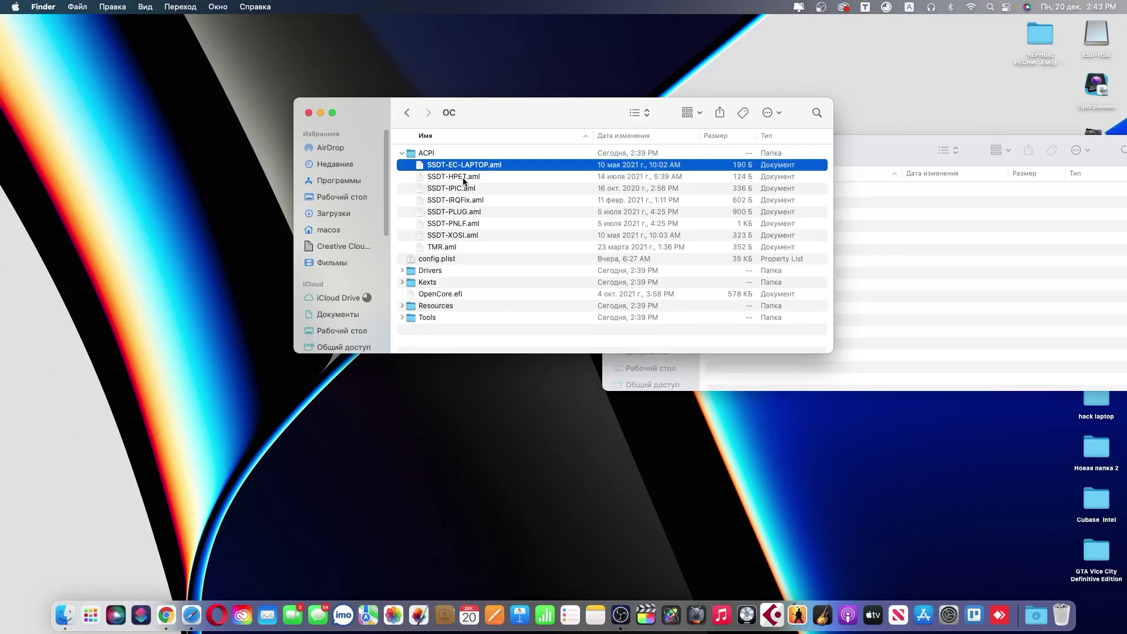
Step: Move SSDT-EC-LAPTOP, HPET, IPIC, IRQFix and TMR from ACPI into the new folder
shift+click(463, 177)
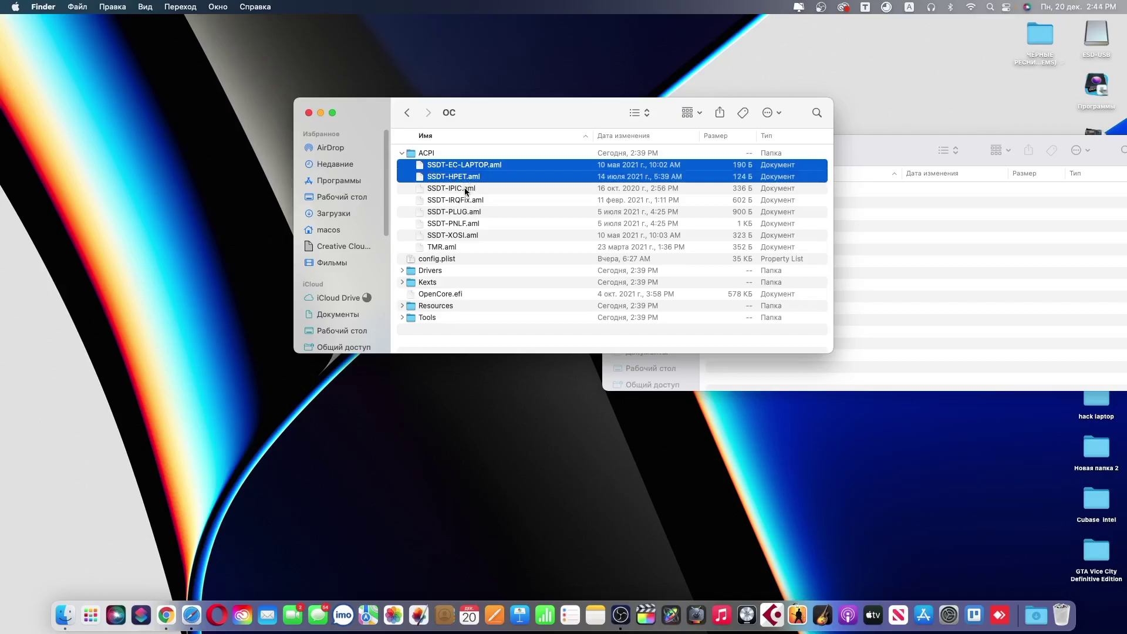
shift+click(464, 187)
shift+click(463, 200)
super+click(490, 246)
drag(499, 160, 969, 223)
right_click(425, 201)
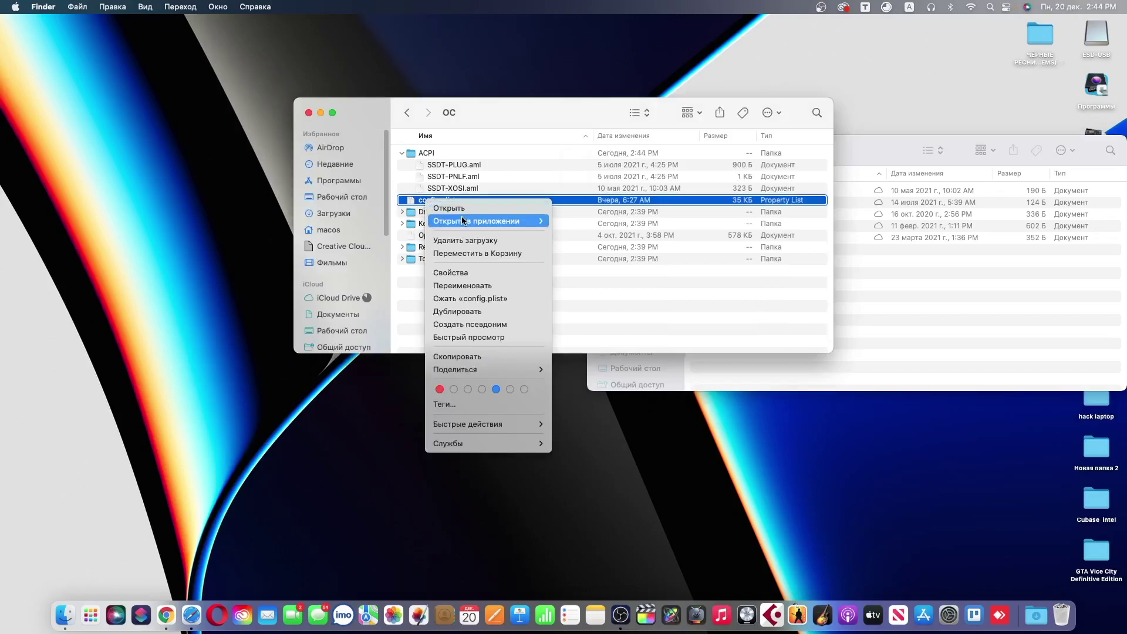
Step: Open config.plist in PlistEdit Pro and delete the ACPI, Booter, Kernel and Misc entries
mouse_move(464, 221)
click(587, 280)
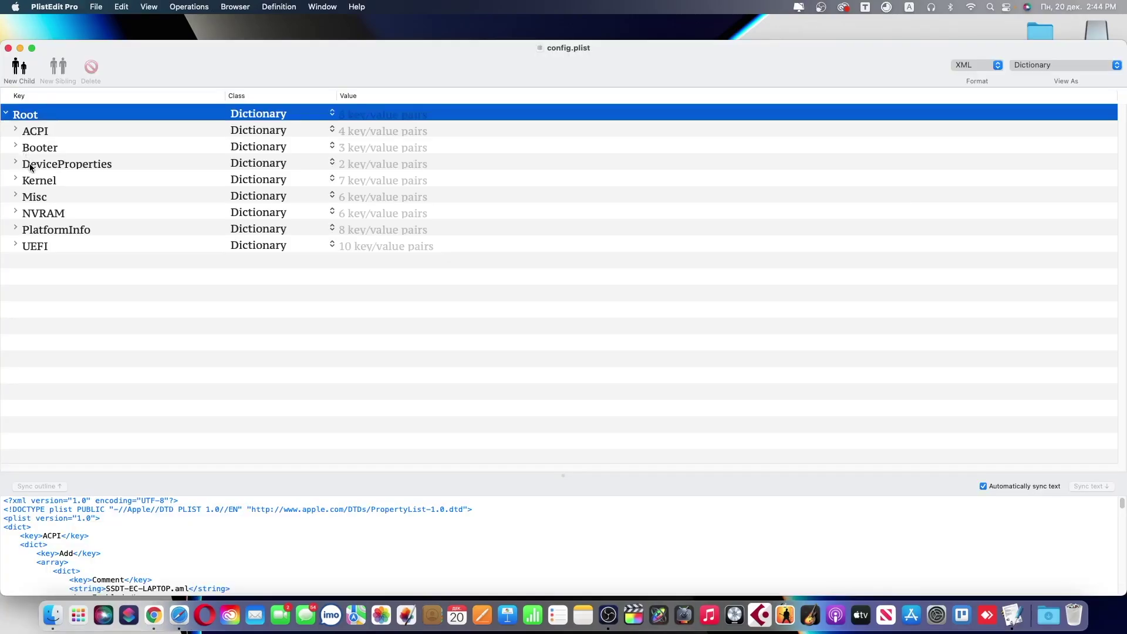
key(Down)
super+click(51, 147)
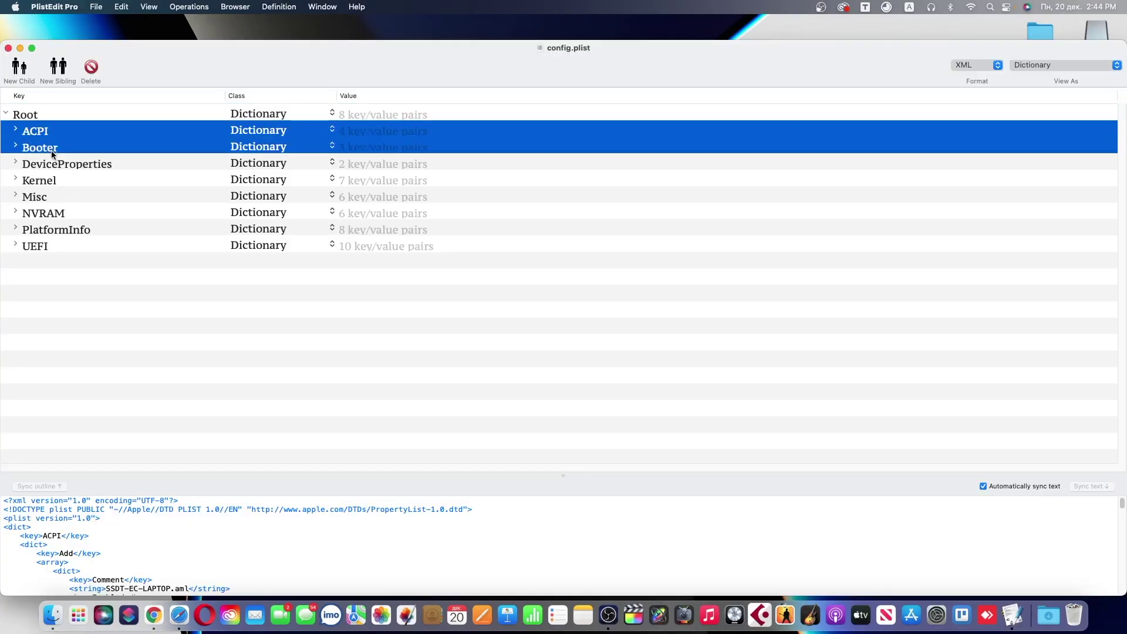
super+click(37, 196)
super+click(38, 181)
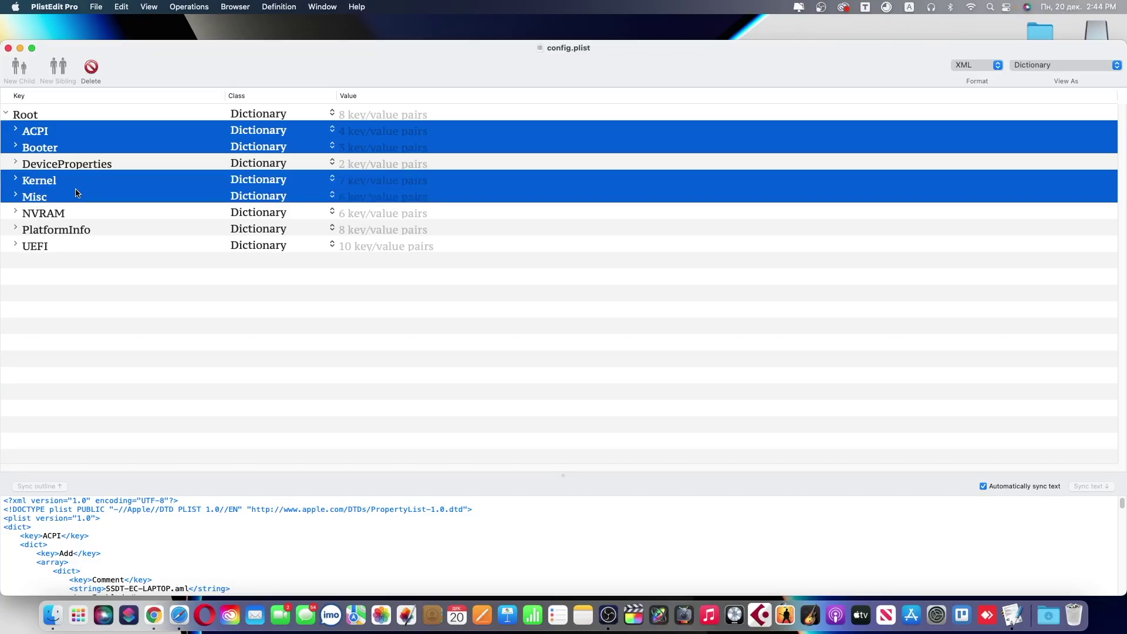
key(Delete)
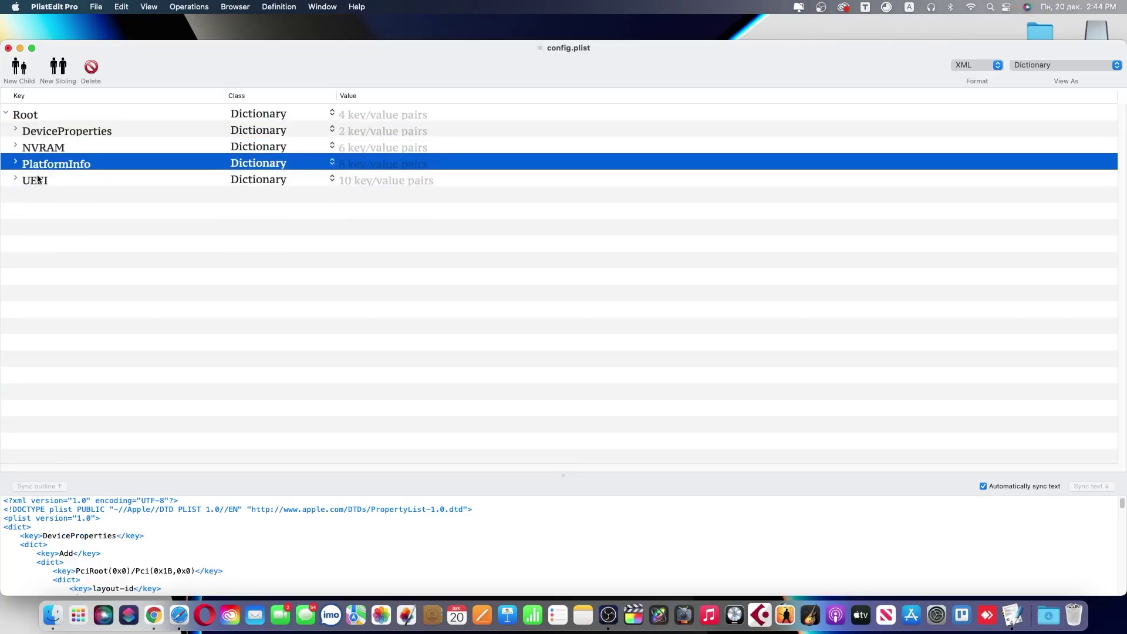
Step: Save the trimmed plist as 'For OpenCore' in the Для OpenCore folder
click(96, 7)
click(110, 115)
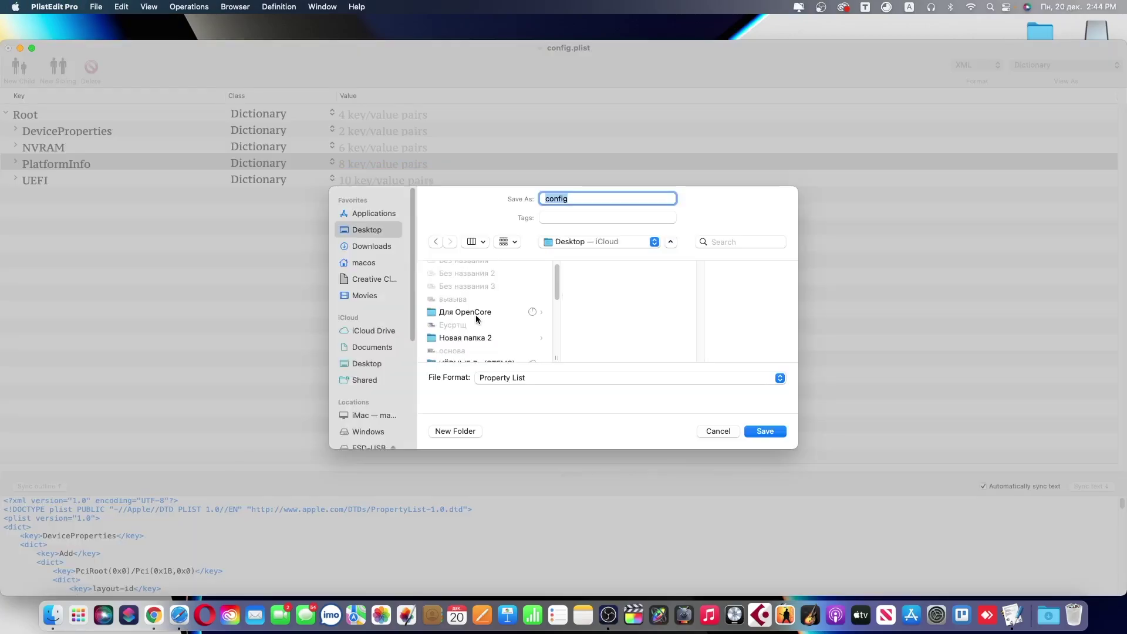
click(475, 314)
click(598, 199)
drag(597, 198, 513, 200)
text(For O)
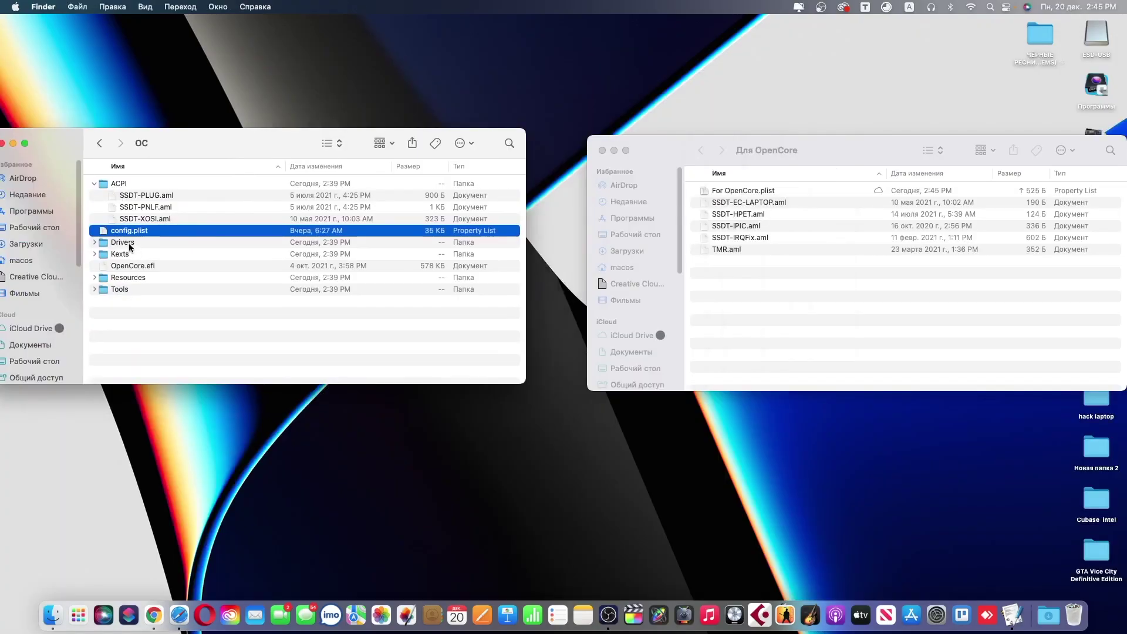
double_click(128, 243)
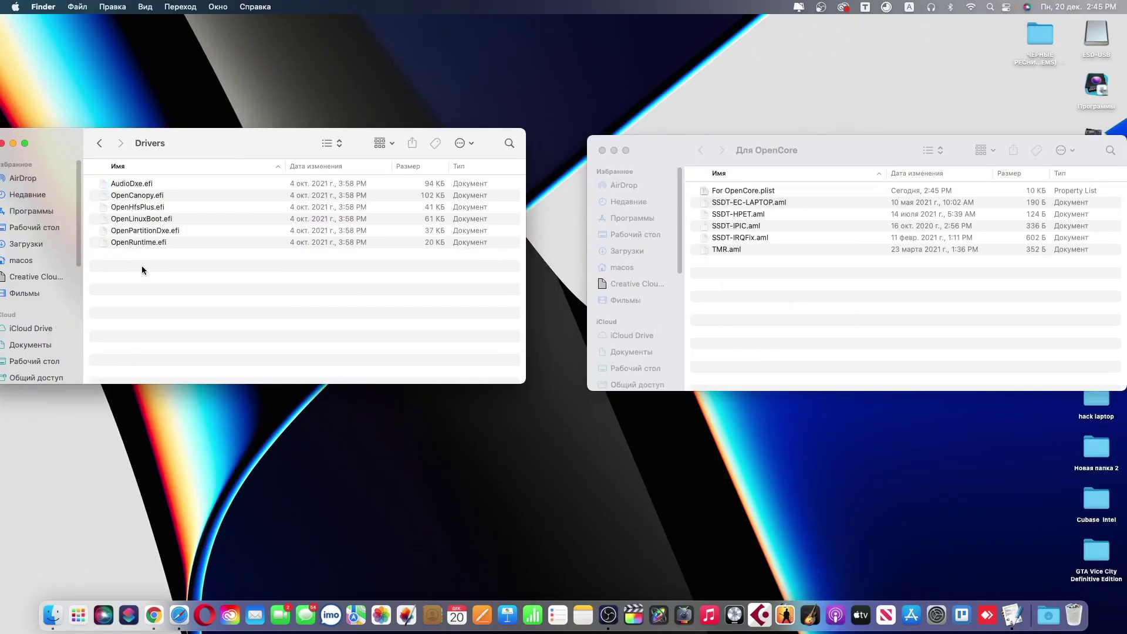
Step: Select AppleDataSetManagement, ApplePS2SmartTouchPad, RtWlanU, RtWlanU1827, USBPorts and RealtekRTL8100 kexts
click(101, 144)
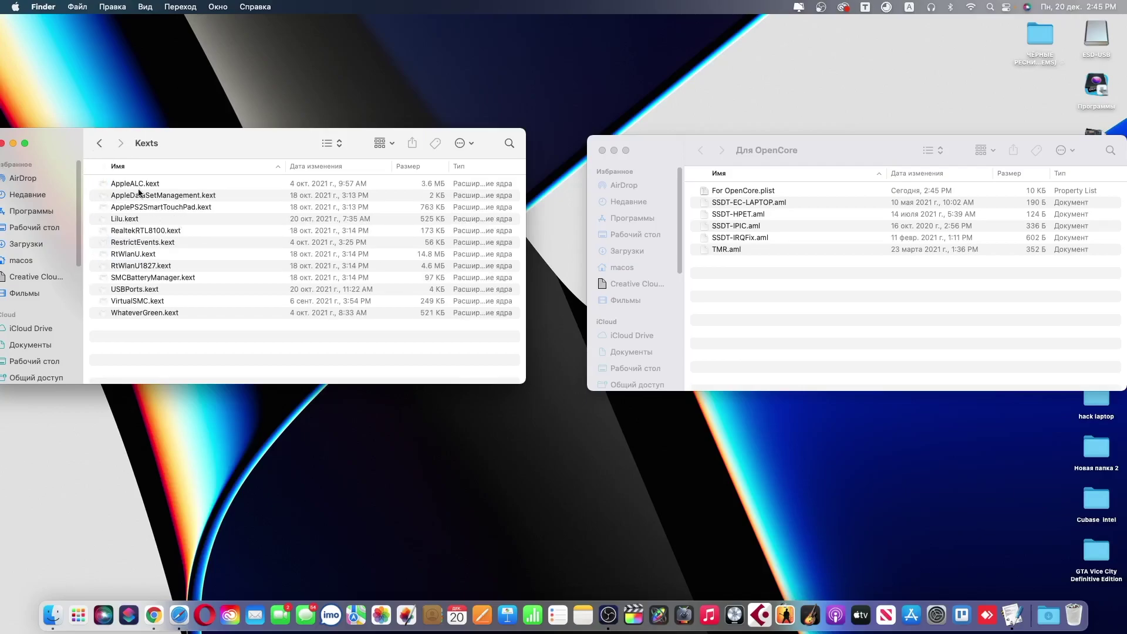
click(169, 198)
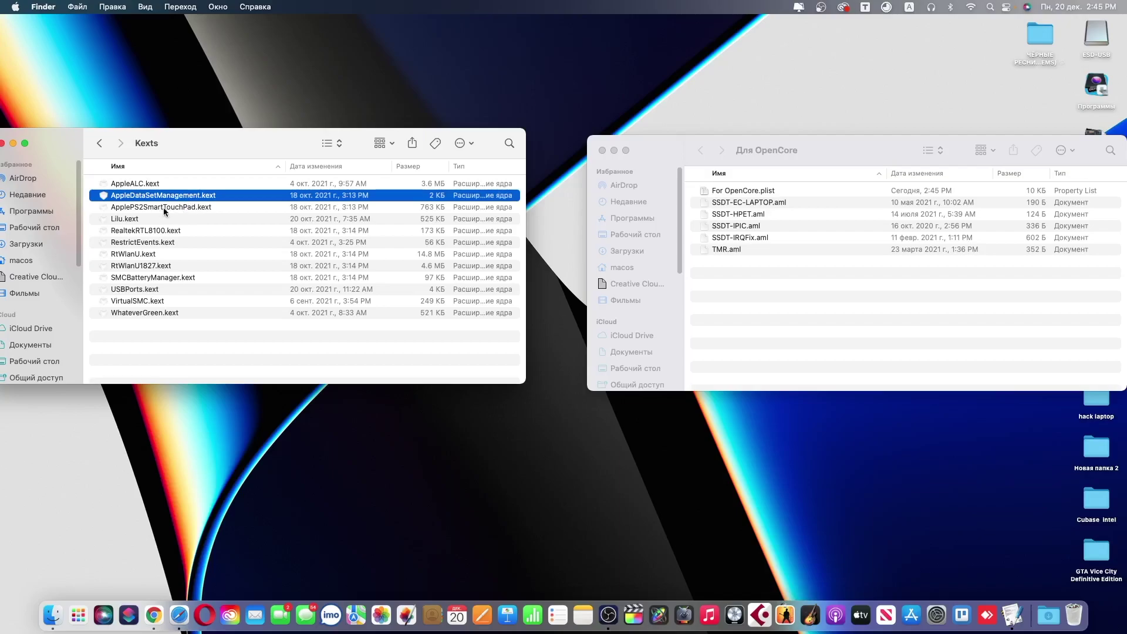
super+click(157, 208)
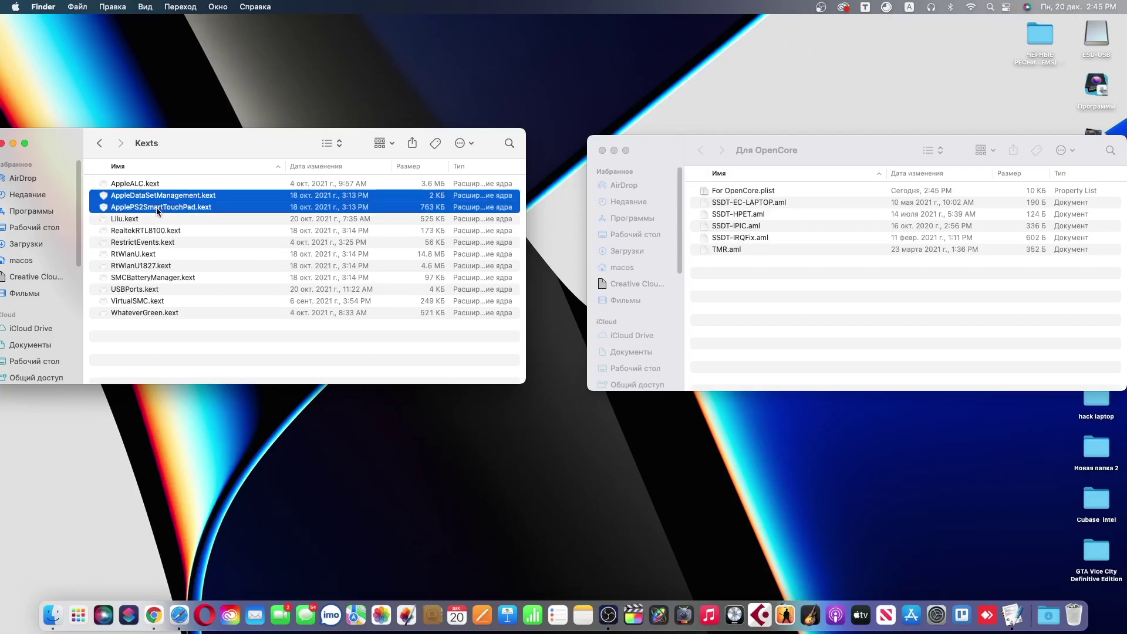
super+click(141, 254)
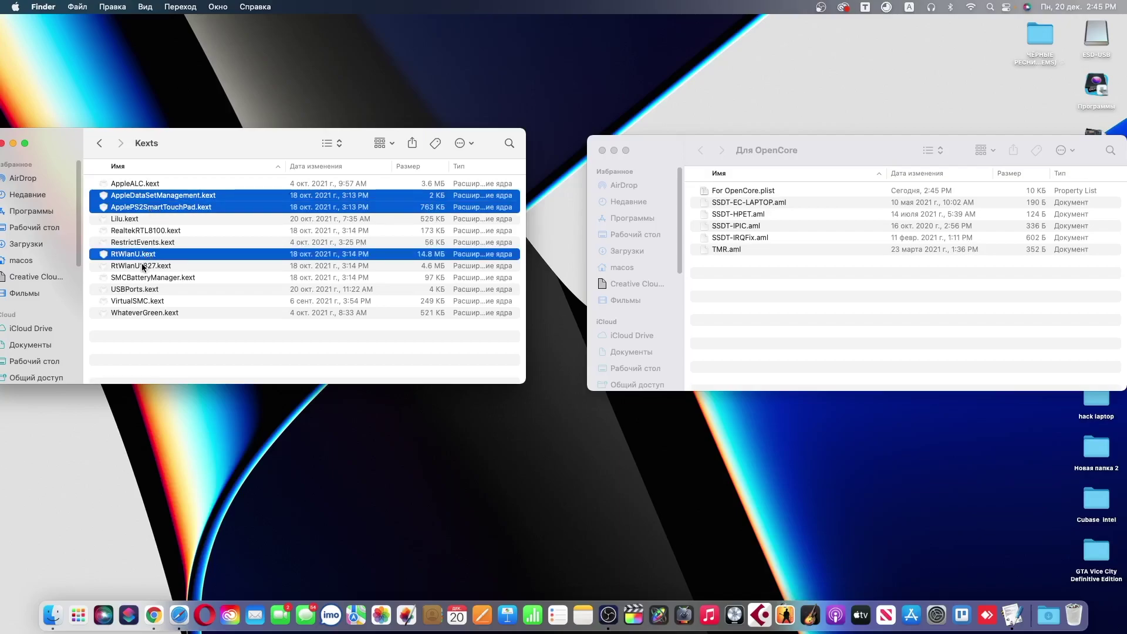
super+click(142, 267)
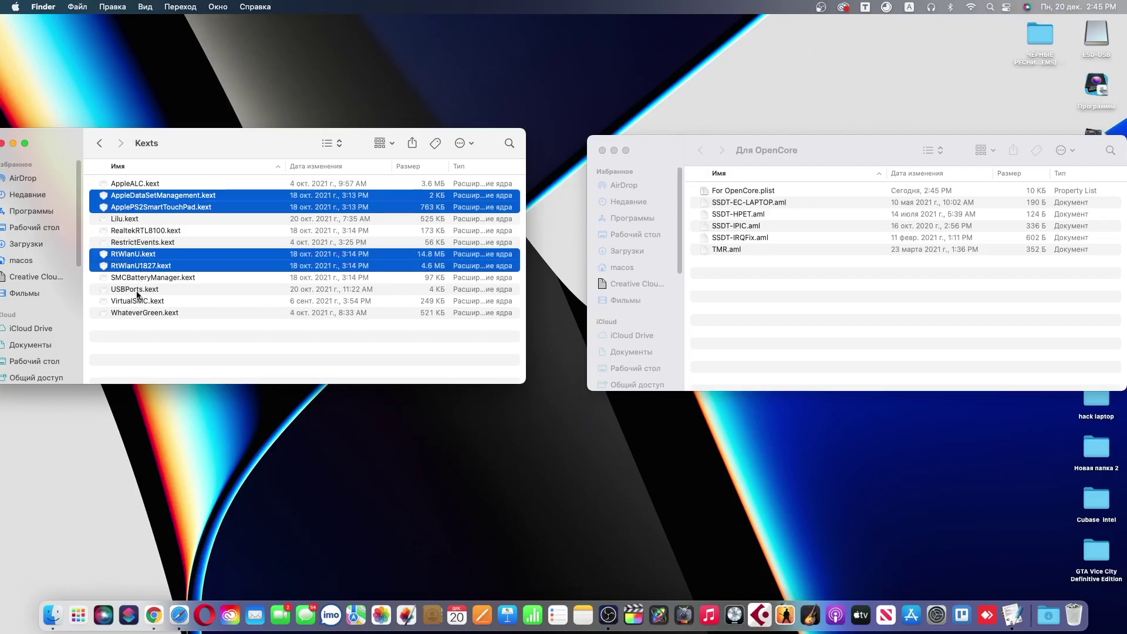
super+click(140, 289)
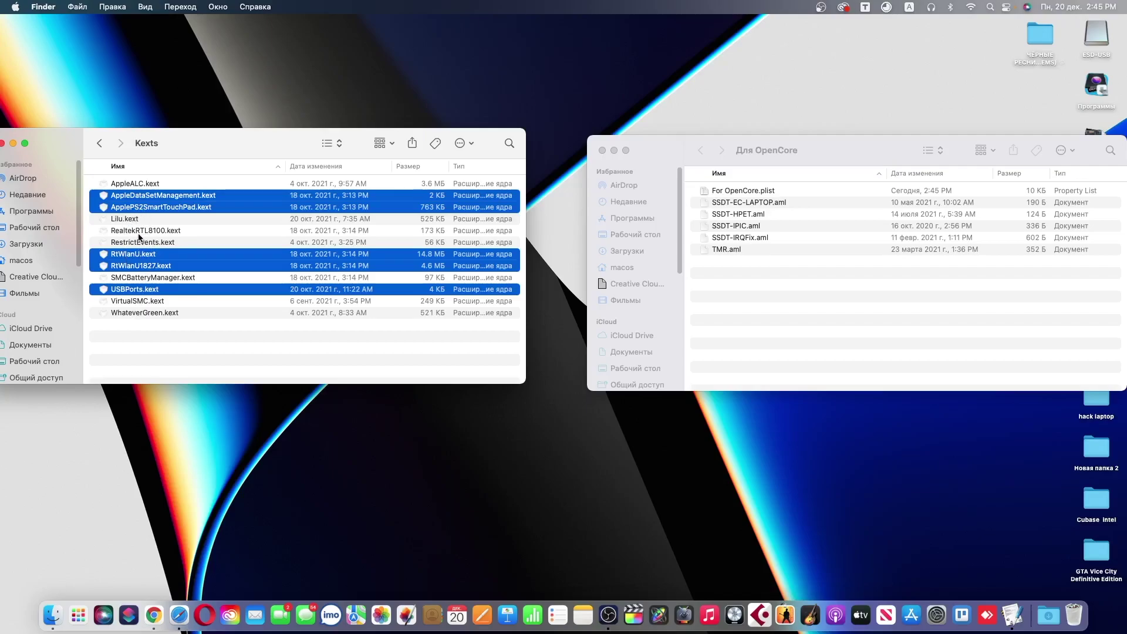
super+click(159, 234)
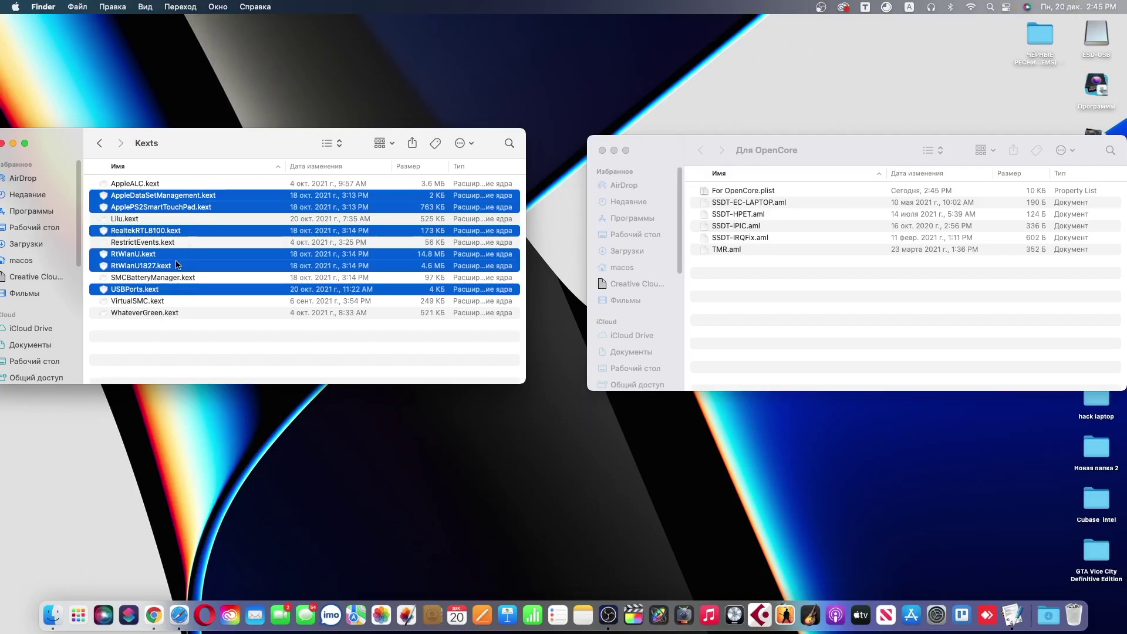
Step: Name the new folder 'kext' and move the six selected kexts into it
text(kex)
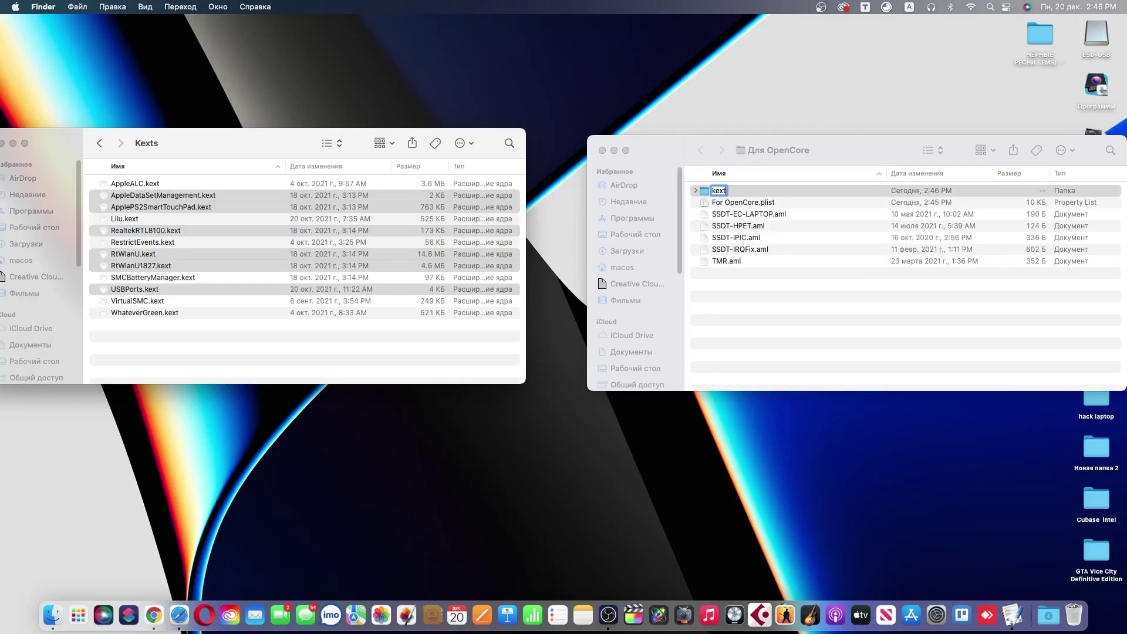
text(t)
click(141, 266)
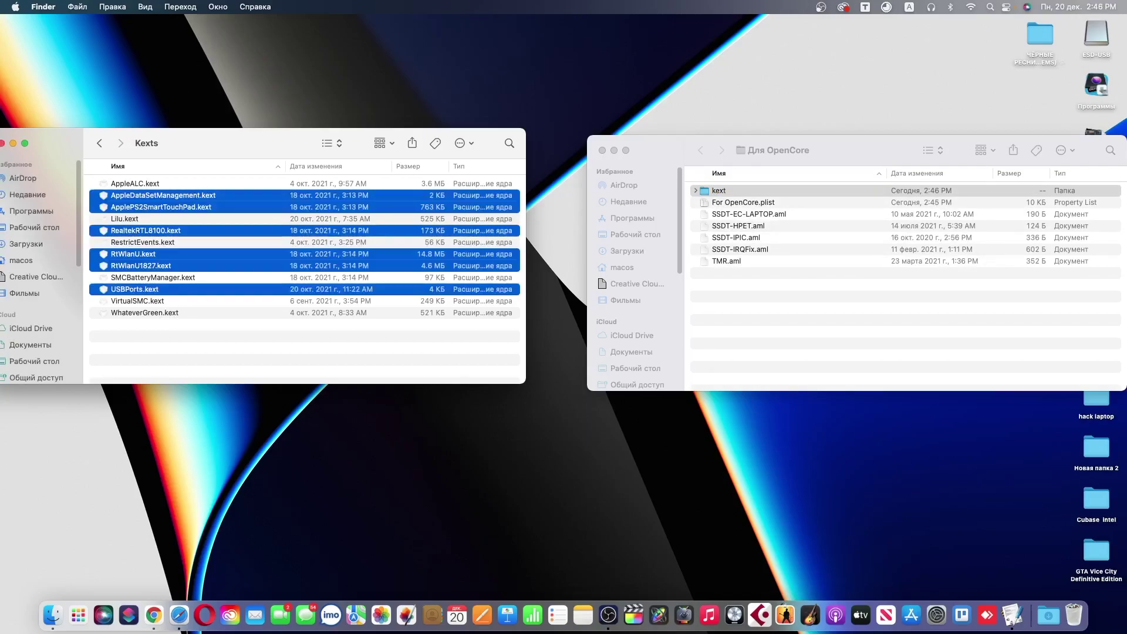
drag(141, 265, 819, 198)
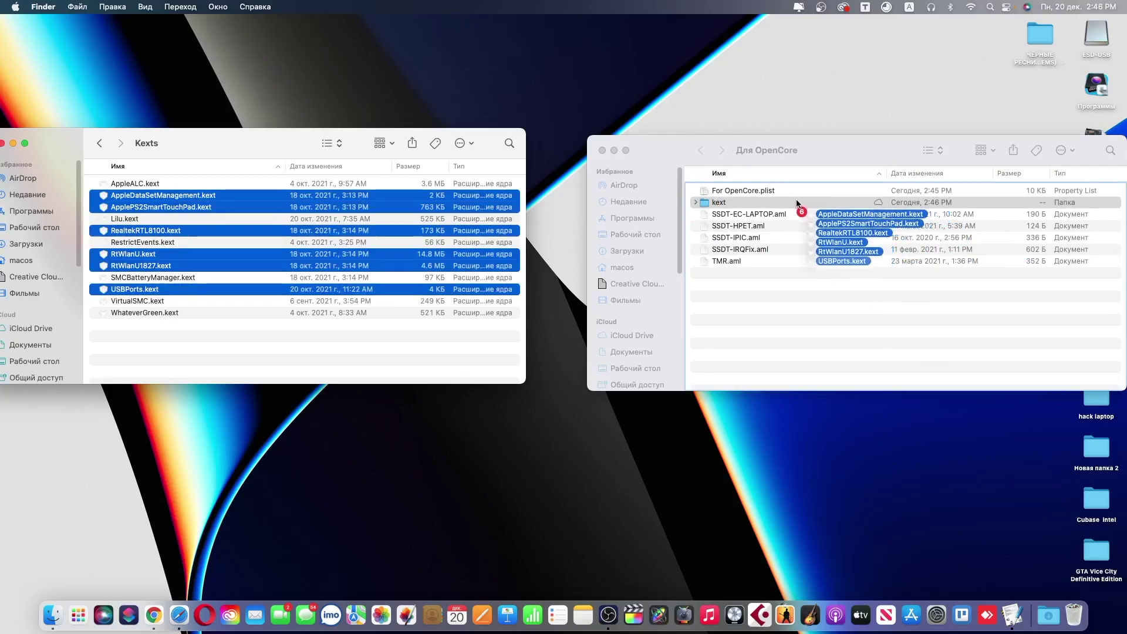
drag(94, 297, 150, 185)
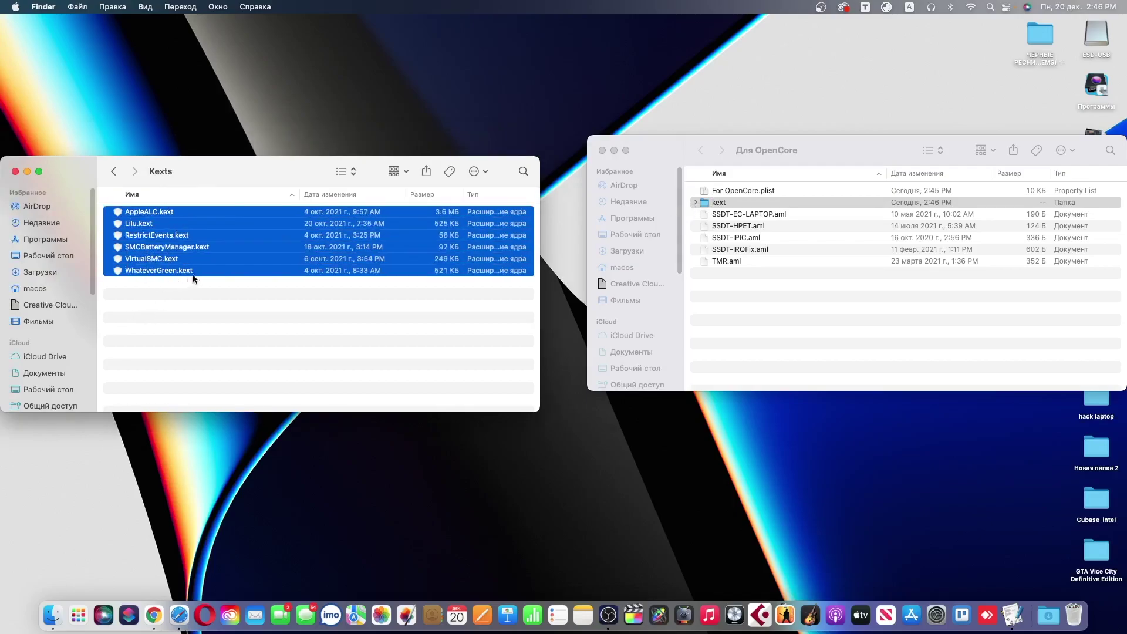
Step: Return to the OC folder and close its window
click(119, 174)
click(109, 305)
click(110, 304)
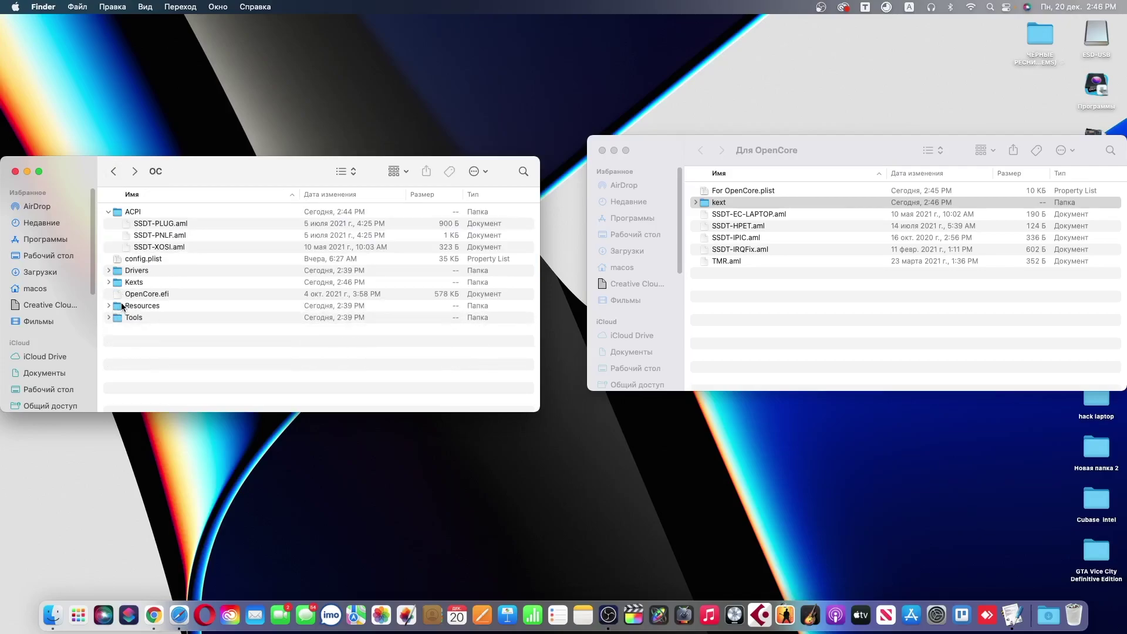
drag(173, 161, 319, 270)
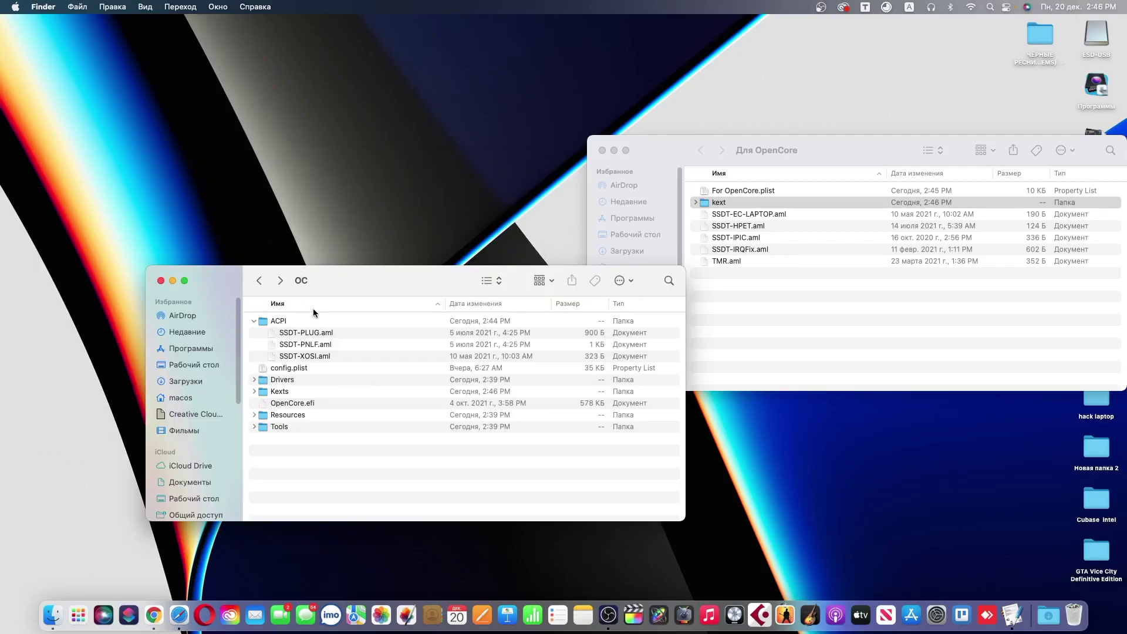
click(161, 280)
Step: Open OpenCore-0 and move the five SSDT and TMR .aml files into its ACPI folder
drag(804, 152, 512, 120)
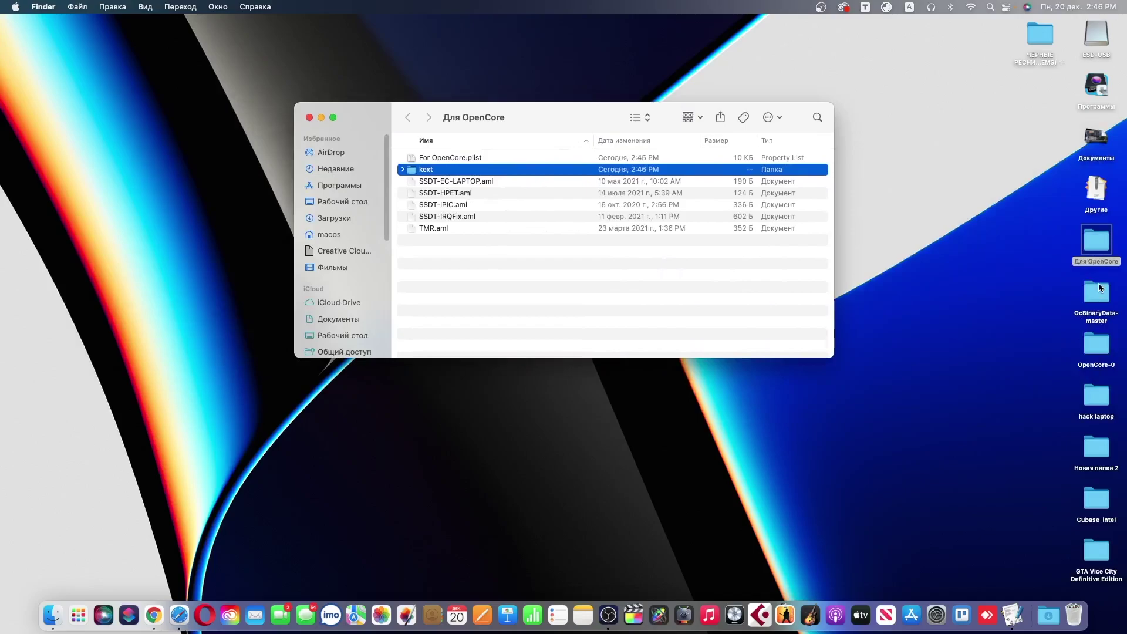
double_click(1108, 332)
drag(565, 137, 472, 183)
click(471, 214)
drag(523, 117, 787, 105)
drag(734, 194, 529, 364)
Step: Move the six kexts from the kext folder into the EFI Kexts folder
click(701, 156)
double_click(701, 156)
drag(704, 219, 446, 358)
key(super+Up)
click(364, 315)
Step: Trash unneeded drivers: BiosVideo, CrScreenshotDxe, HiiDatabase, NvmExpressDxe, OpenUsbKbDxe, Ps2Keyboard/MouseDxe, UsbMouseDxe, XhciDxe
double_click(364, 317)
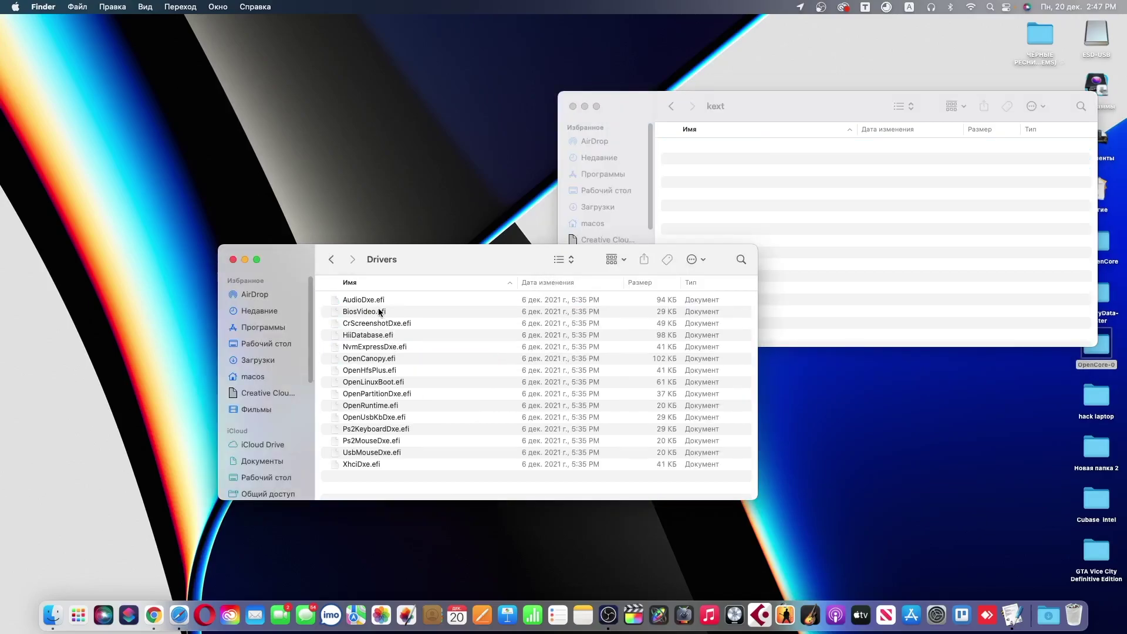
click(376, 310)
key(super+BackSpace)
click(379, 312)
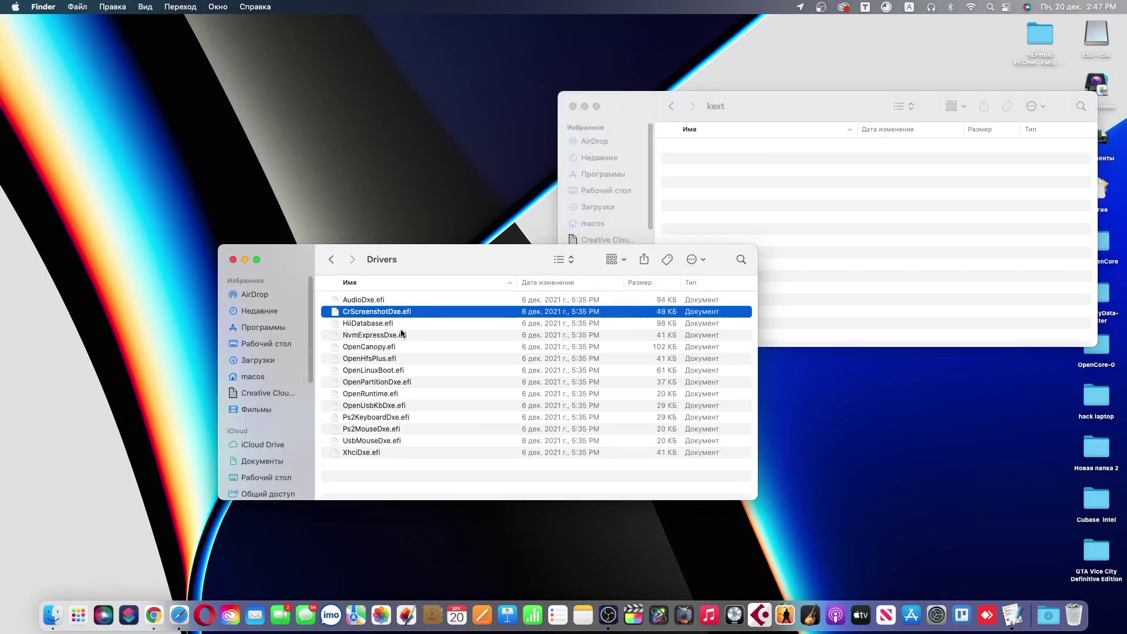
shift+click(378, 324)
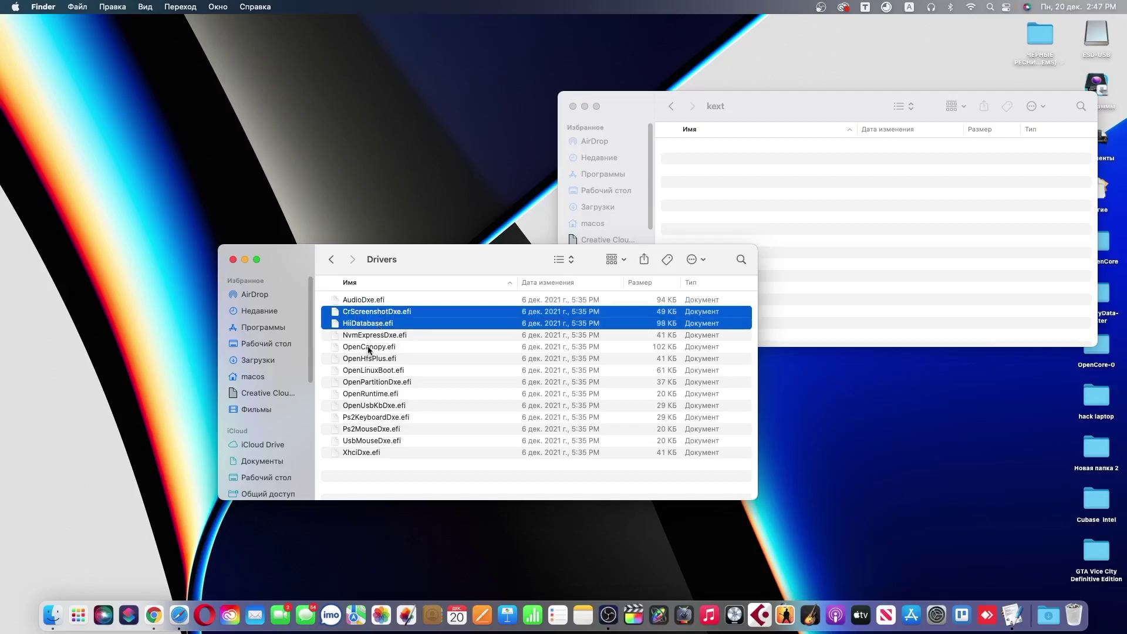
shift+click(373, 336)
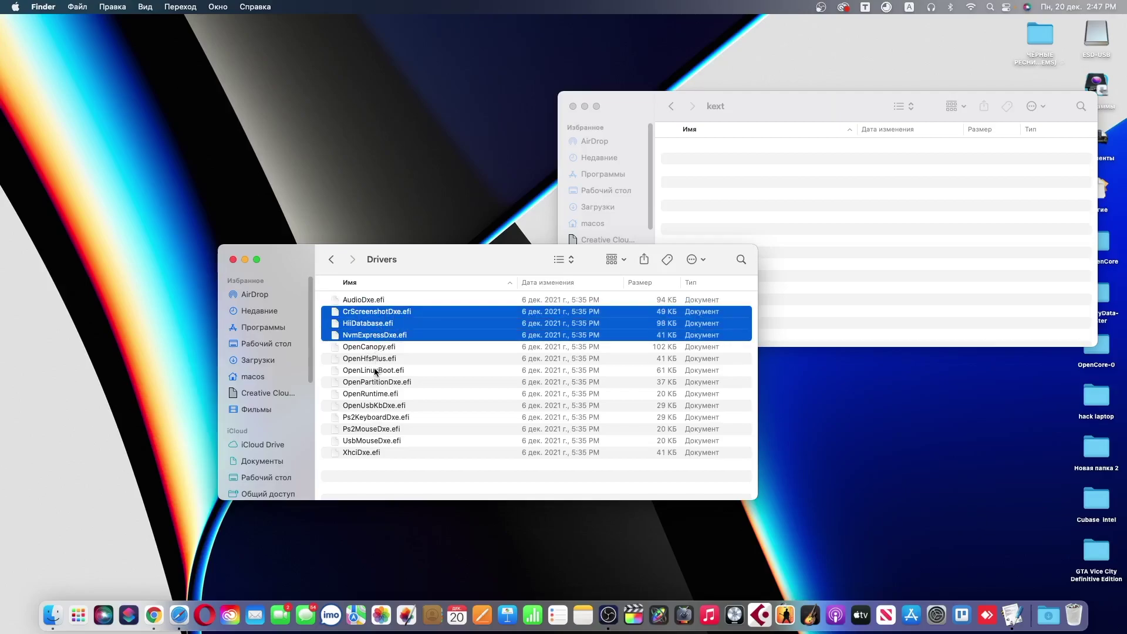
super+click(379, 406)
super+click(376, 418)
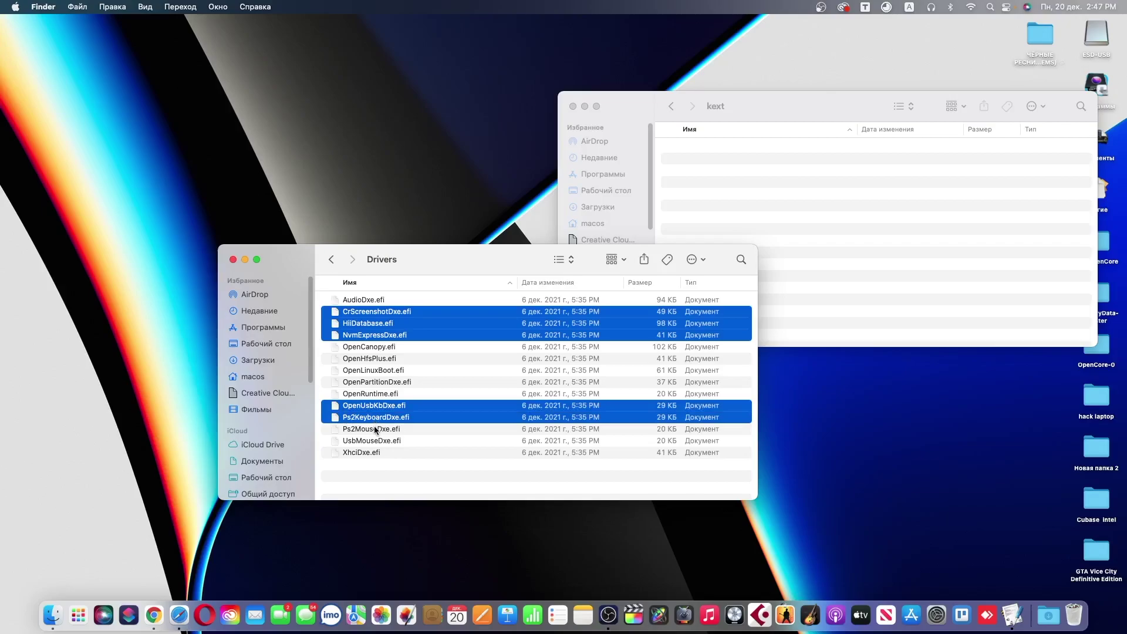
super+click(374, 429)
super+click(375, 440)
super+click(373, 452)
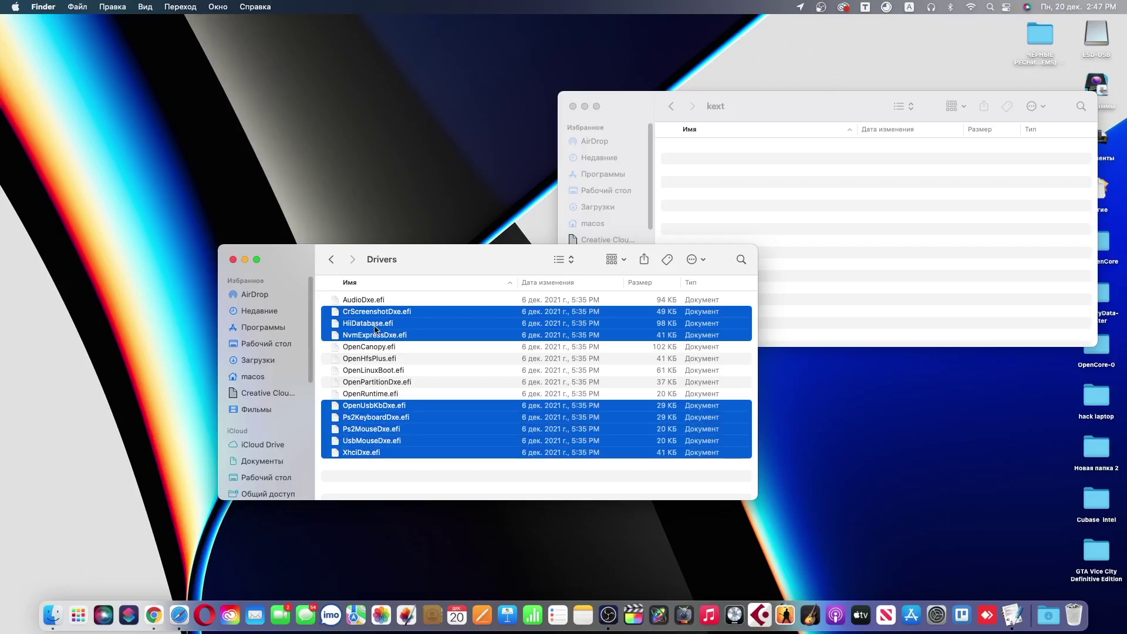
key(super+bracketleft)
Step: Trash the Resources folder and all 13 files in Tools
right_click(363, 347)
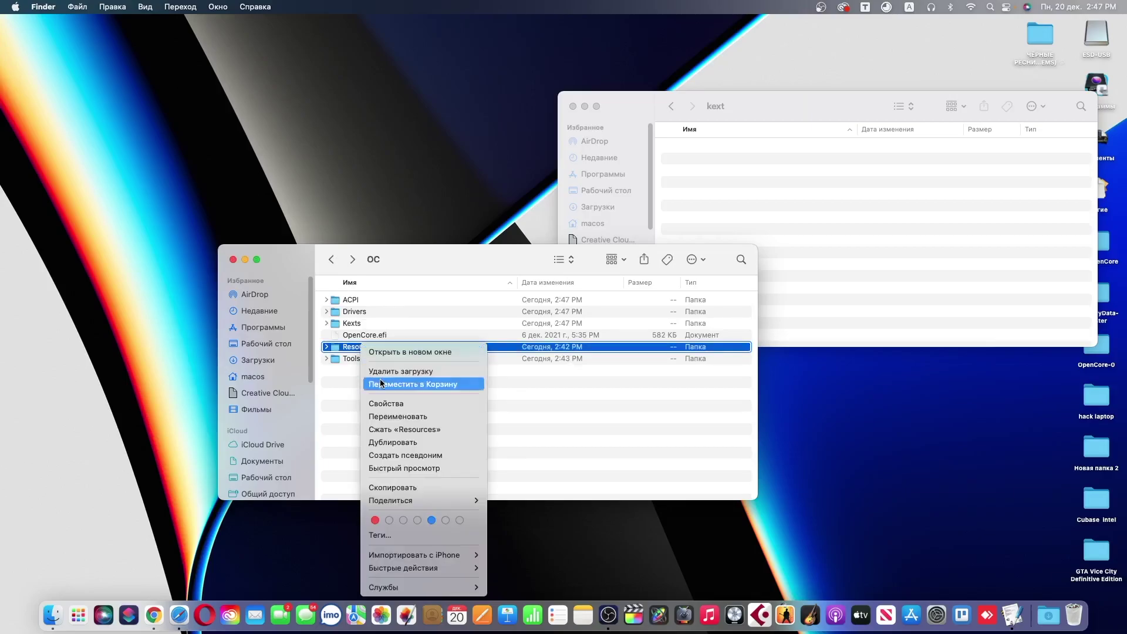
click(380, 384)
key(Right)
double_click(361, 347)
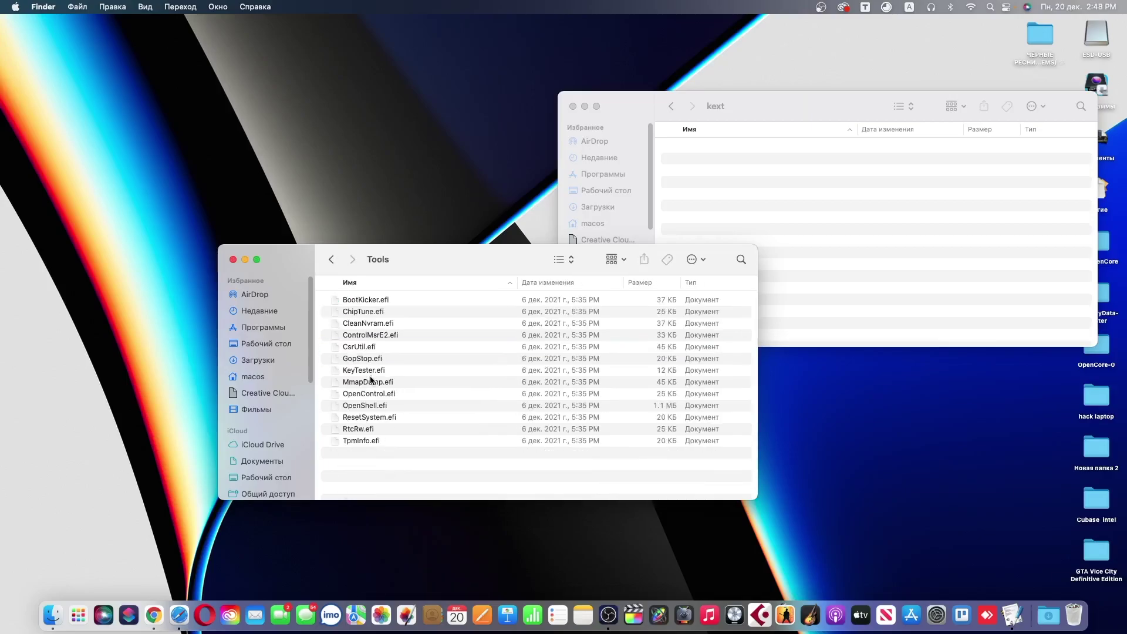
drag(383, 471, 405, 294)
right_click(402, 397)
click(401, 397)
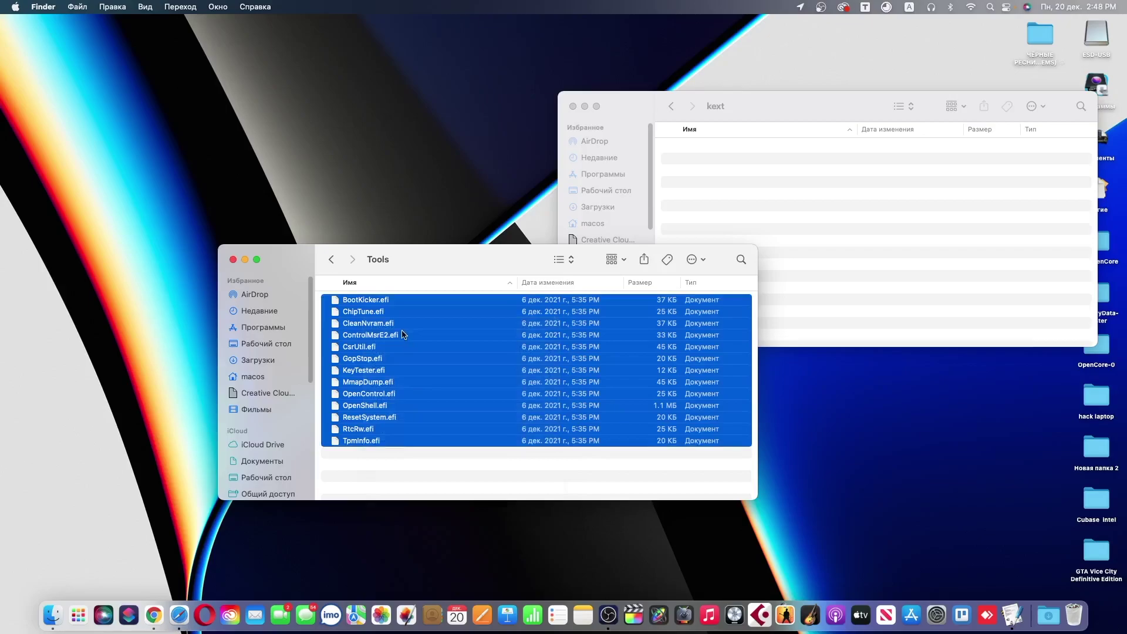
click(328, 258)
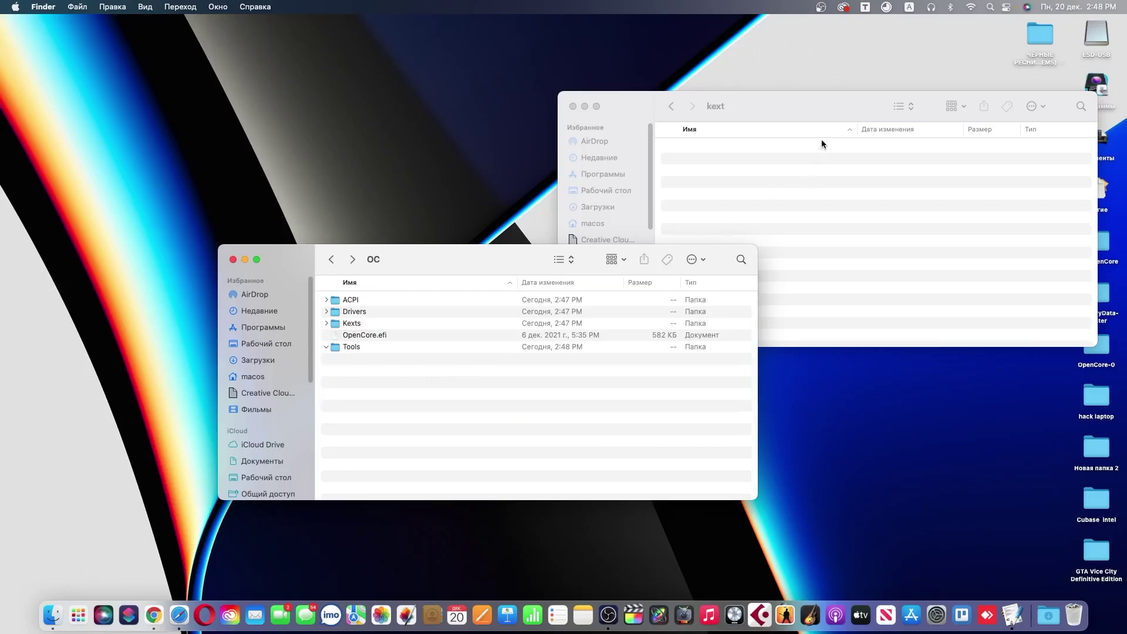
Step: Copy the Audio folder from Resources into Для OpenCore
drag(816, 100, 602, 118)
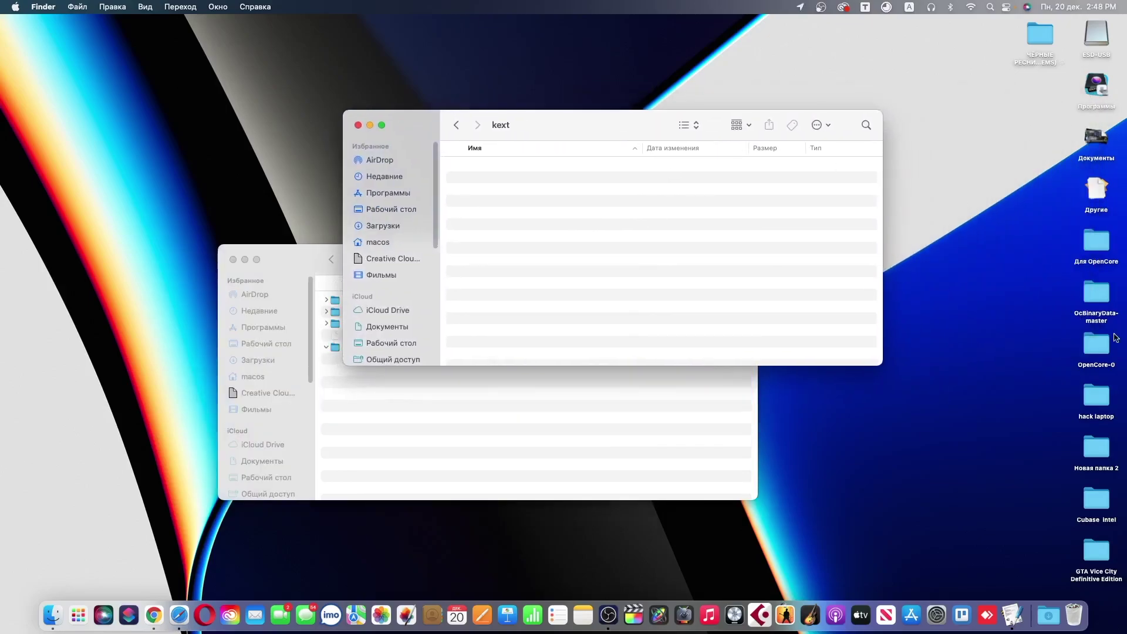
click(402, 153)
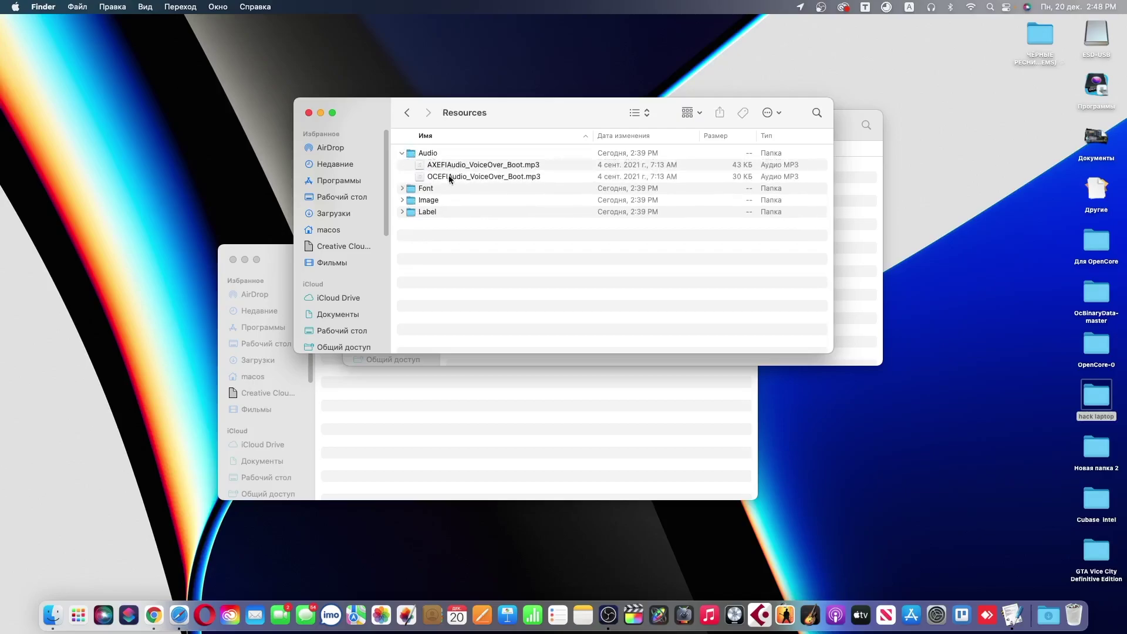
click(425, 152)
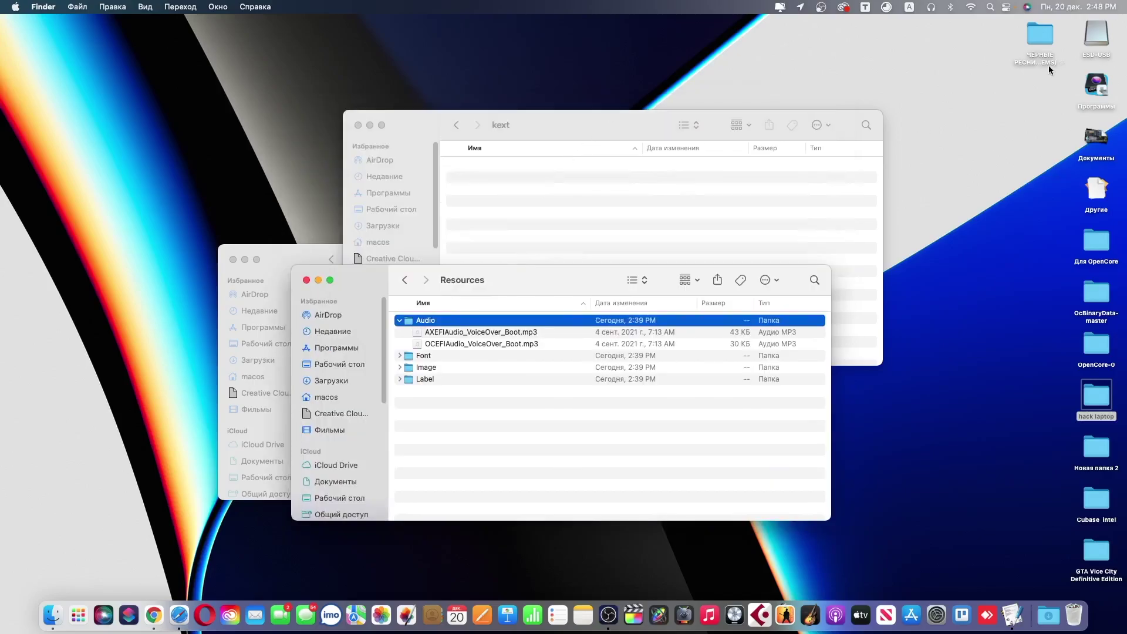
click(1106, 243)
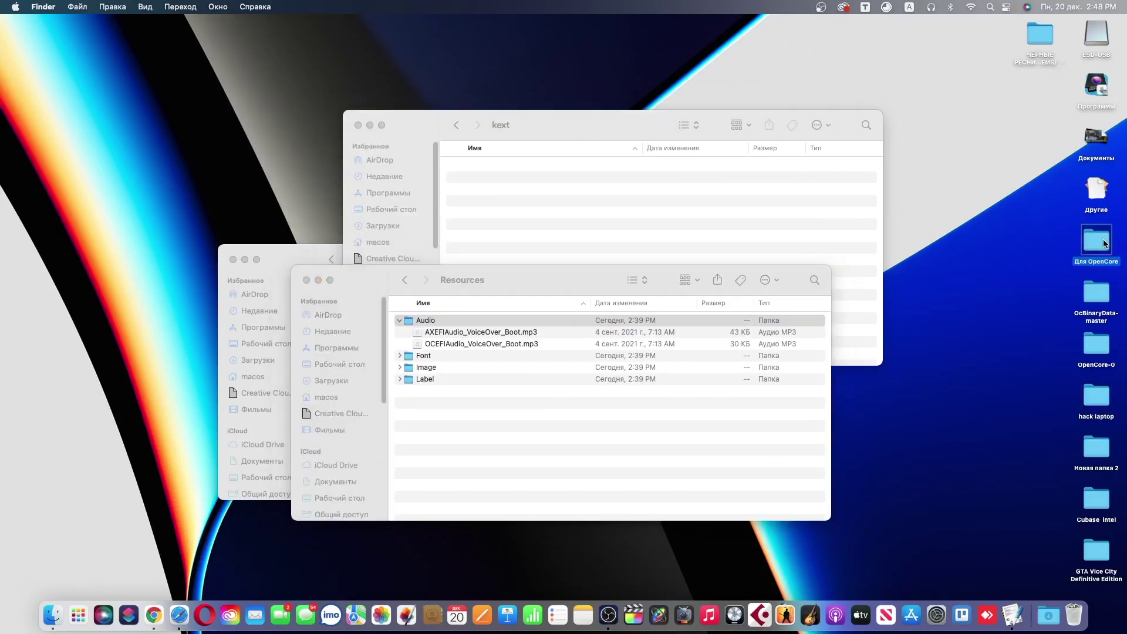
drag(424, 320, 763, 235)
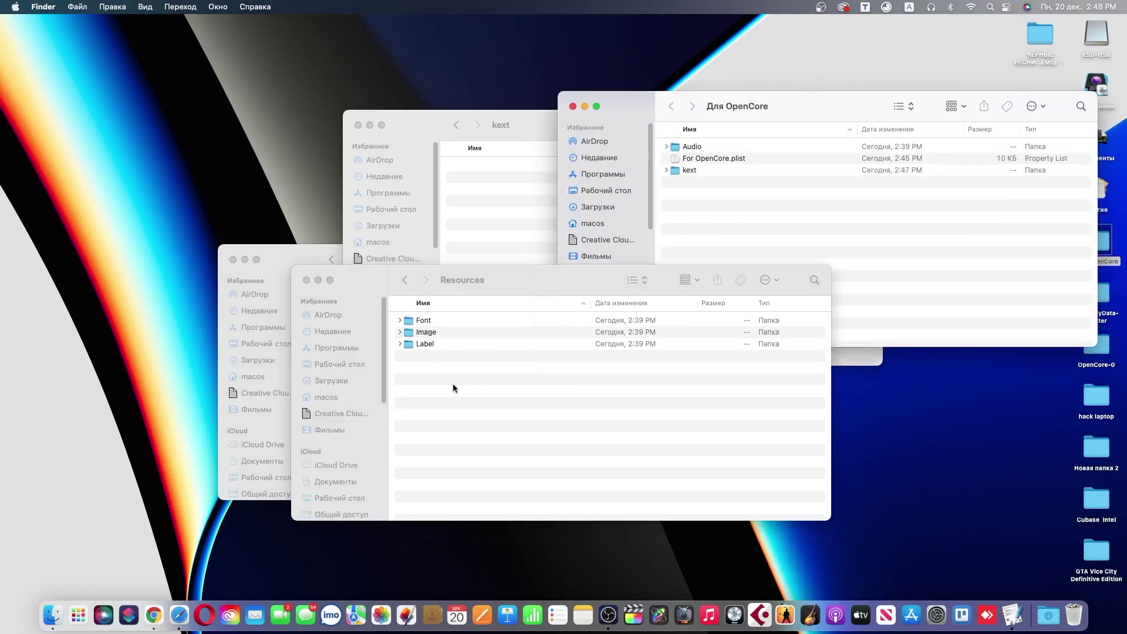
click(455, 383)
click(306, 280)
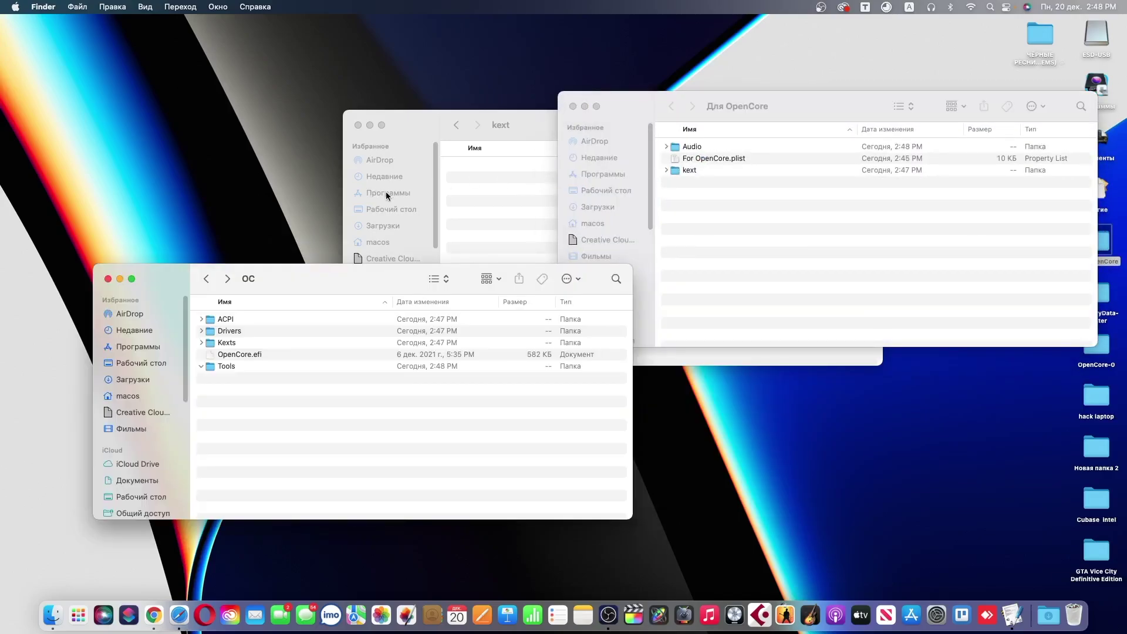
Step: Open the OcBinaryData-master folder and look inside its Resources folder
click(1105, 301)
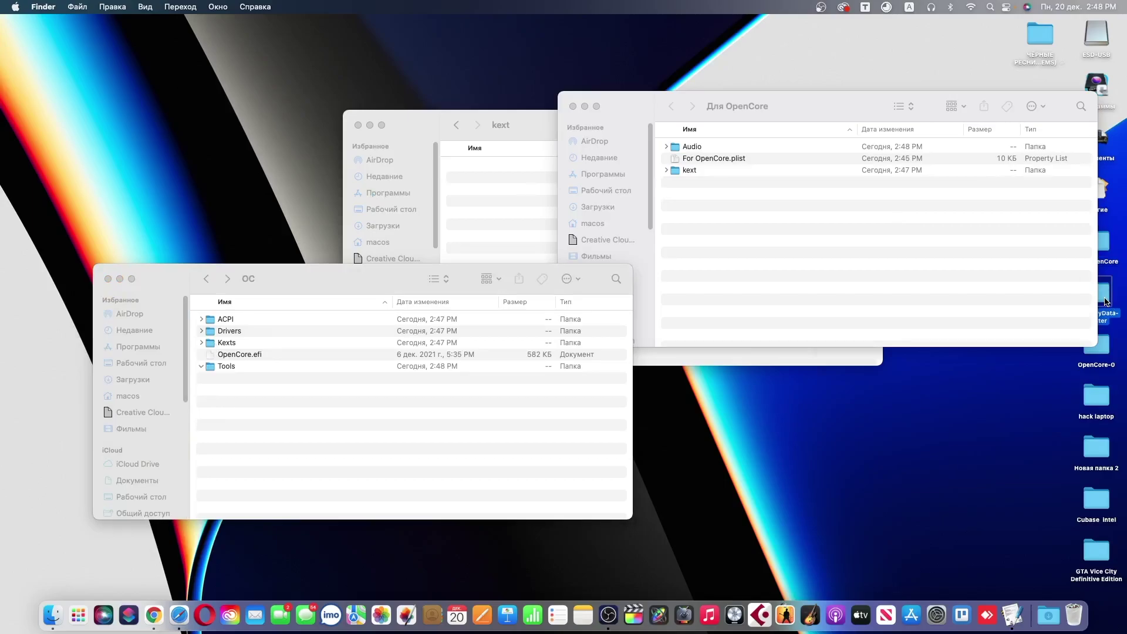
double_click(1105, 301)
double_click(572, 349)
key(super+bracketleft)
Step: Move OcBinaryData's Resources into OC and empty its Audio folder of all mp3 files
drag(564, 347, 256, 421)
click(541, 335)
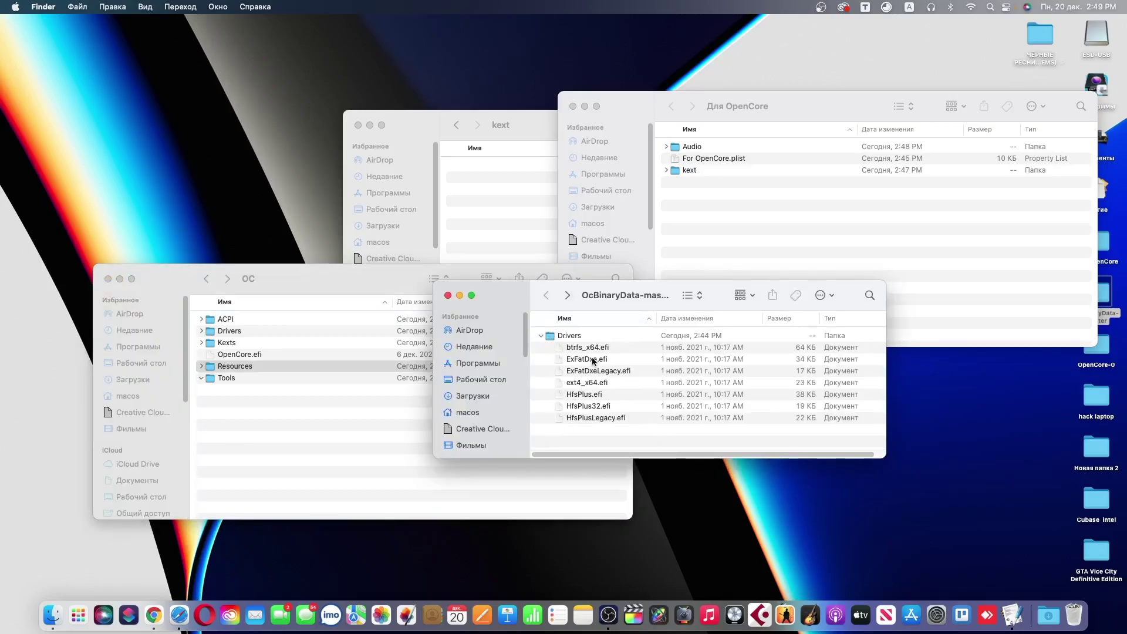
double_click(235, 366)
double_click(234, 319)
click(246, 377)
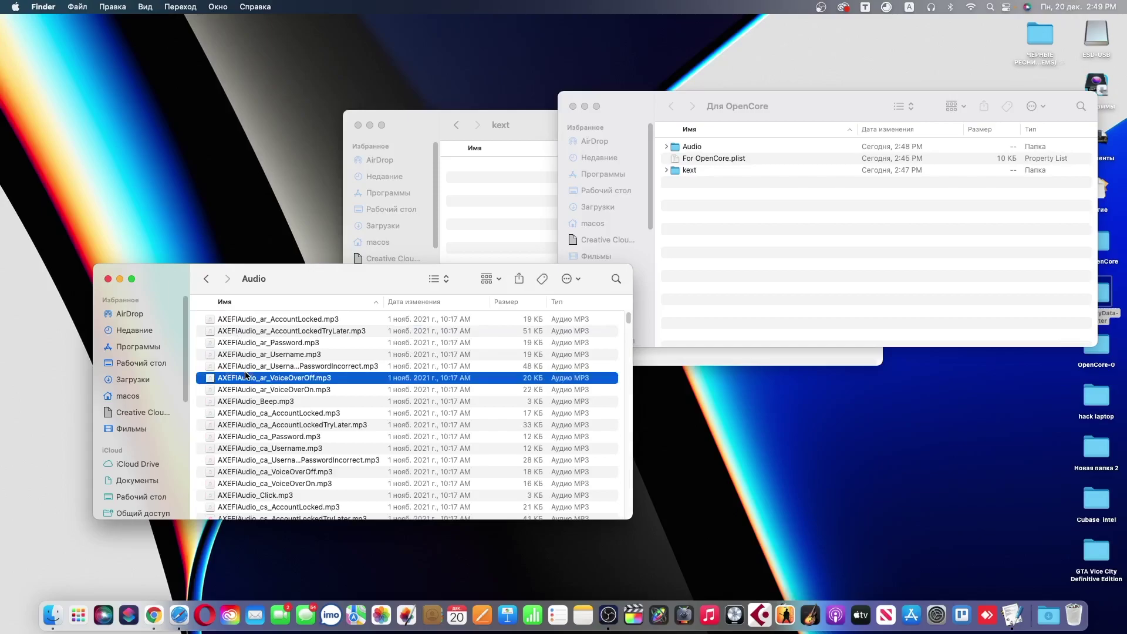
key(super+a)
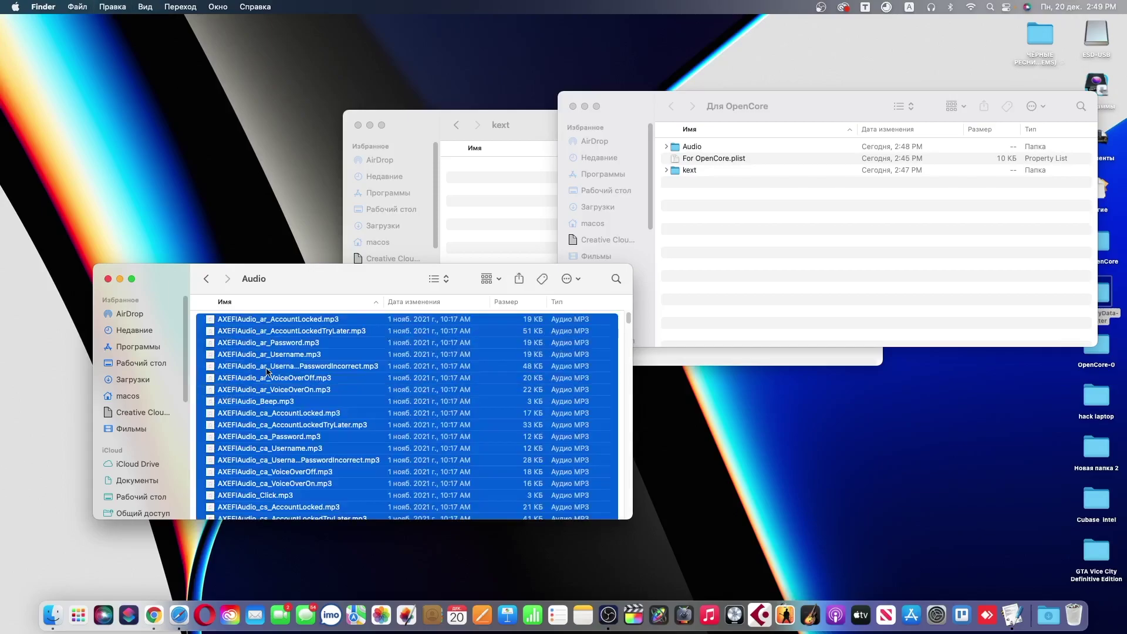
key(super+BackSpace)
Step: Copy the two saved VoiceOver_Boot mp3 files into the EFI Audio folder
double_click(687, 148)
key(super+a)
drag(734, 152, 383, 414)
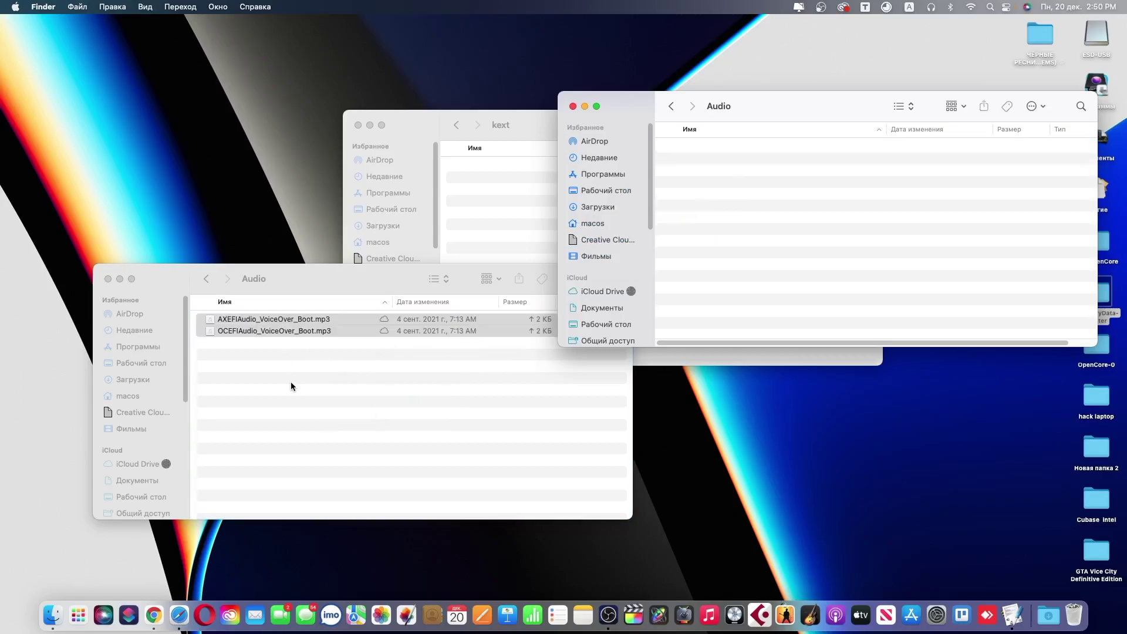
click(205, 278)
click(205, 278)
click(205, 278)
Step: Copy SSDT-PLUG.aml and SSDT-PNLF.aml from Docs/AcpiSamples/Binaries into the ACPI folder
click(205, 278)
click(205, 278)
click(227, 322)
double_click(226, 322)
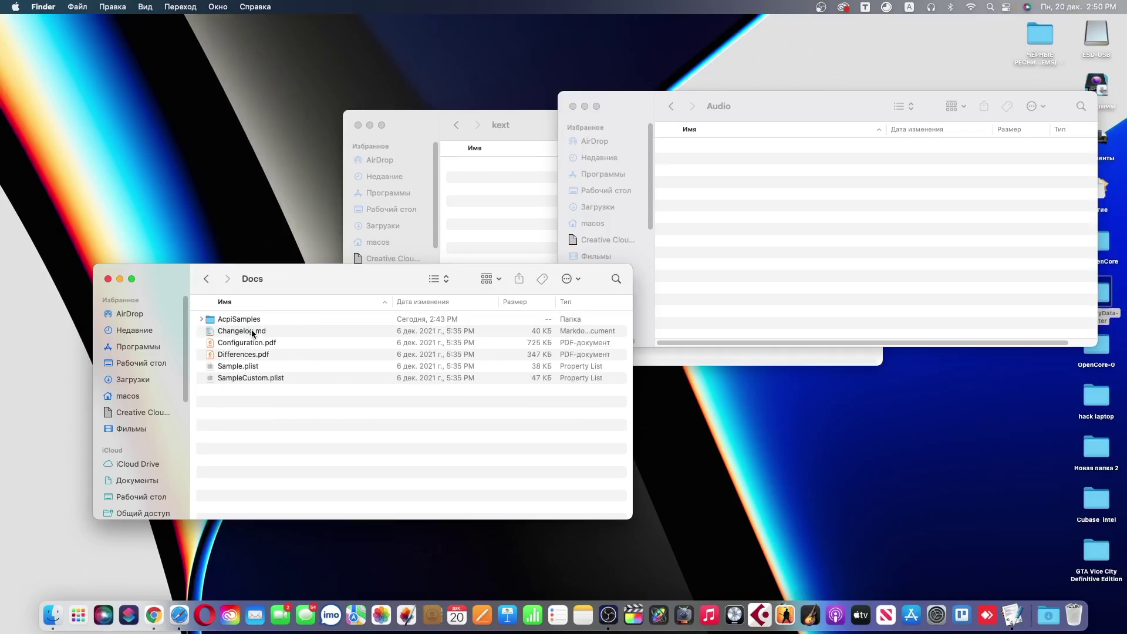
click(231, 322)
double_click(230, 322)
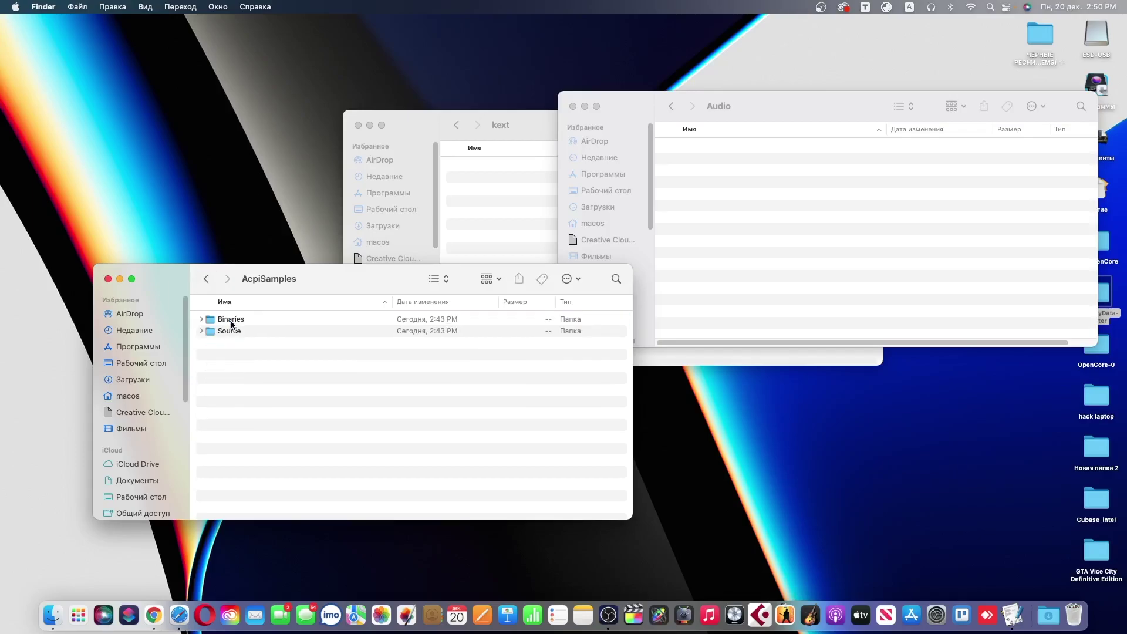
double_click(238, 322)
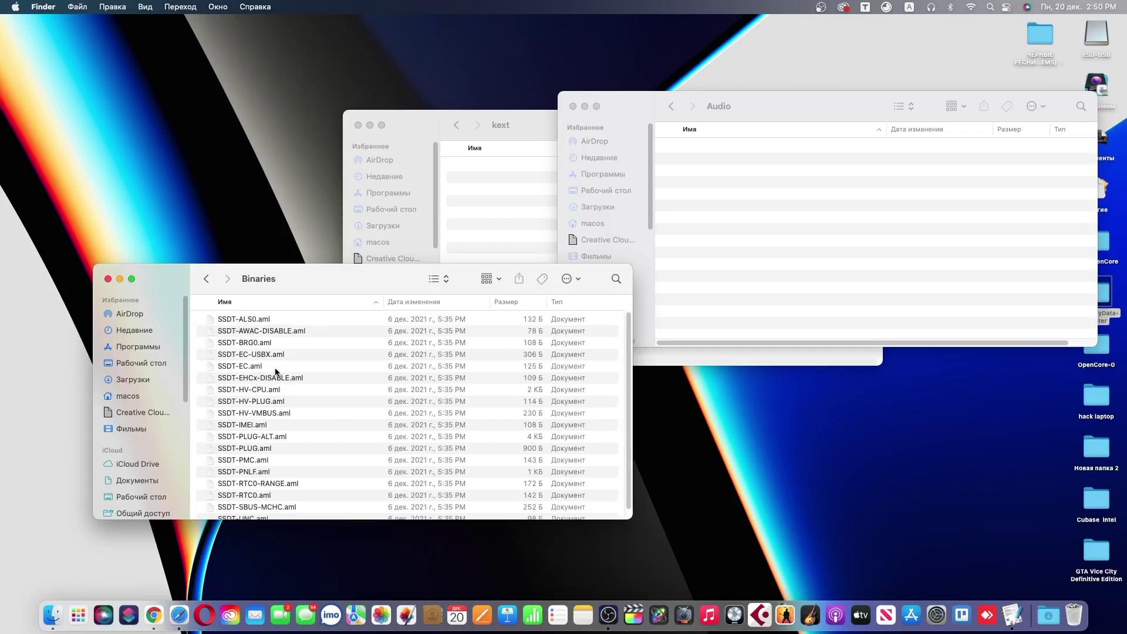
scroll(269, 364, down, 1)
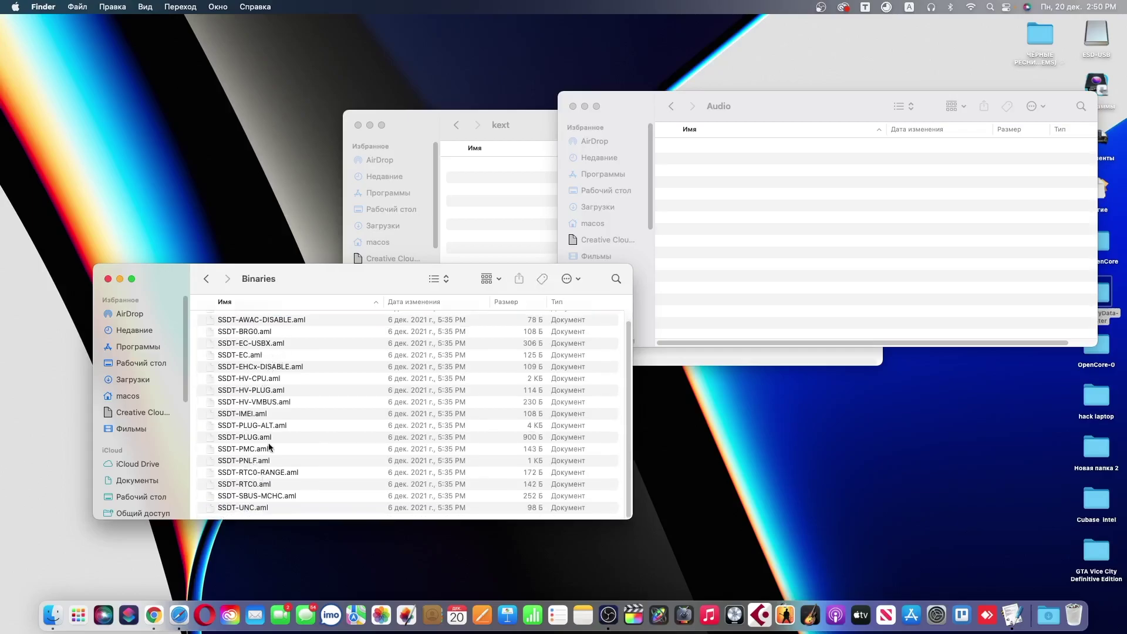
click(258, 438)
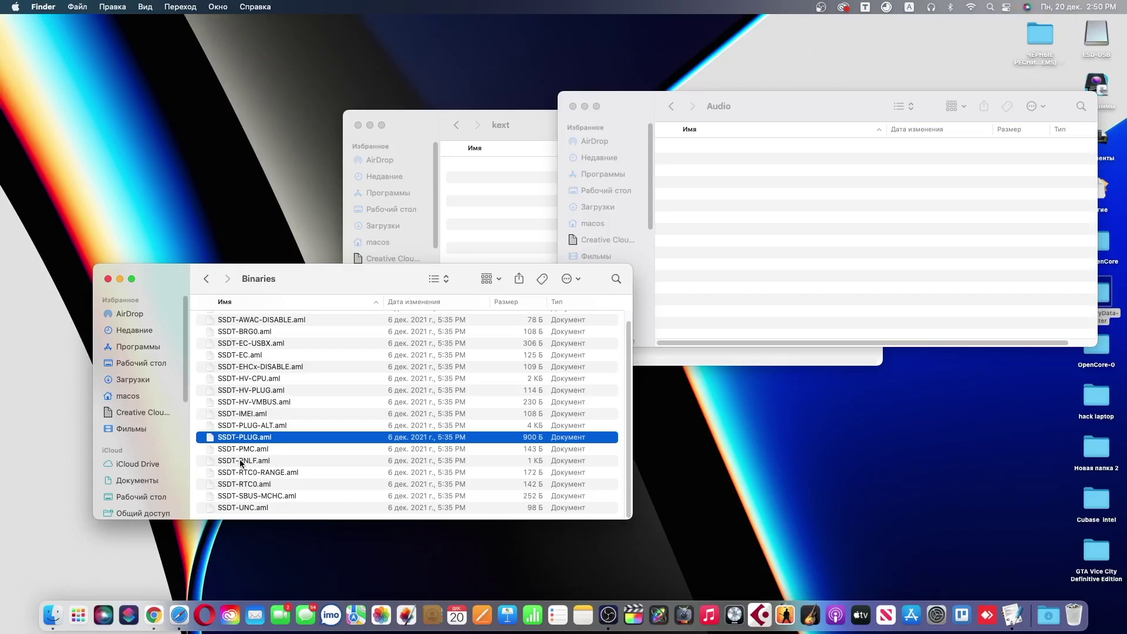
super+click(252, 462)
right_click(257, 462)
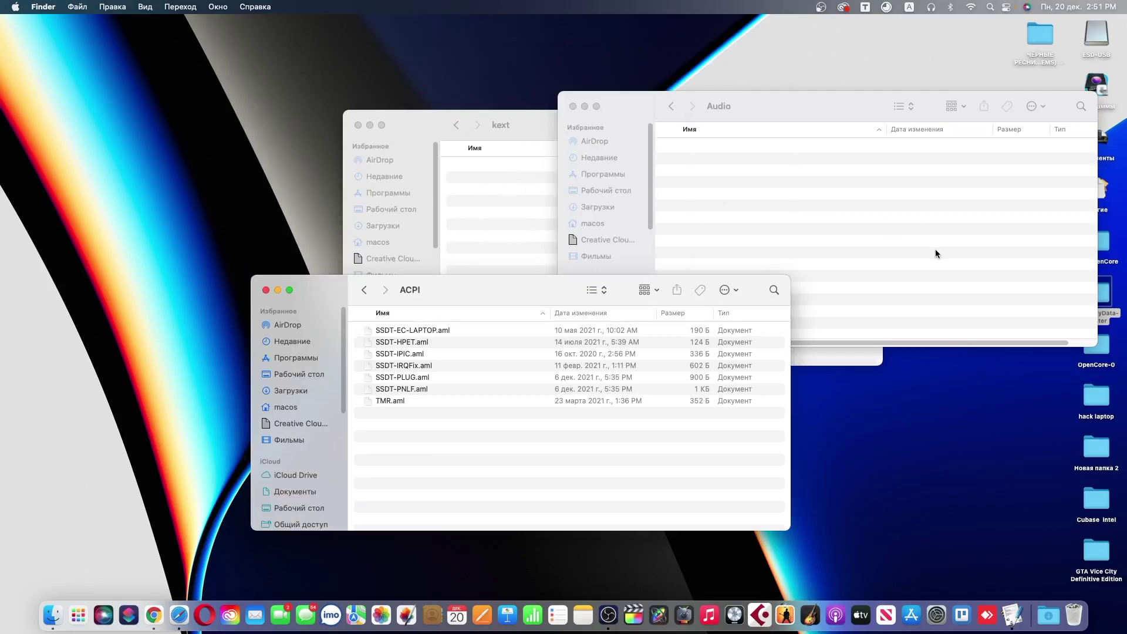
click(1117, 247)
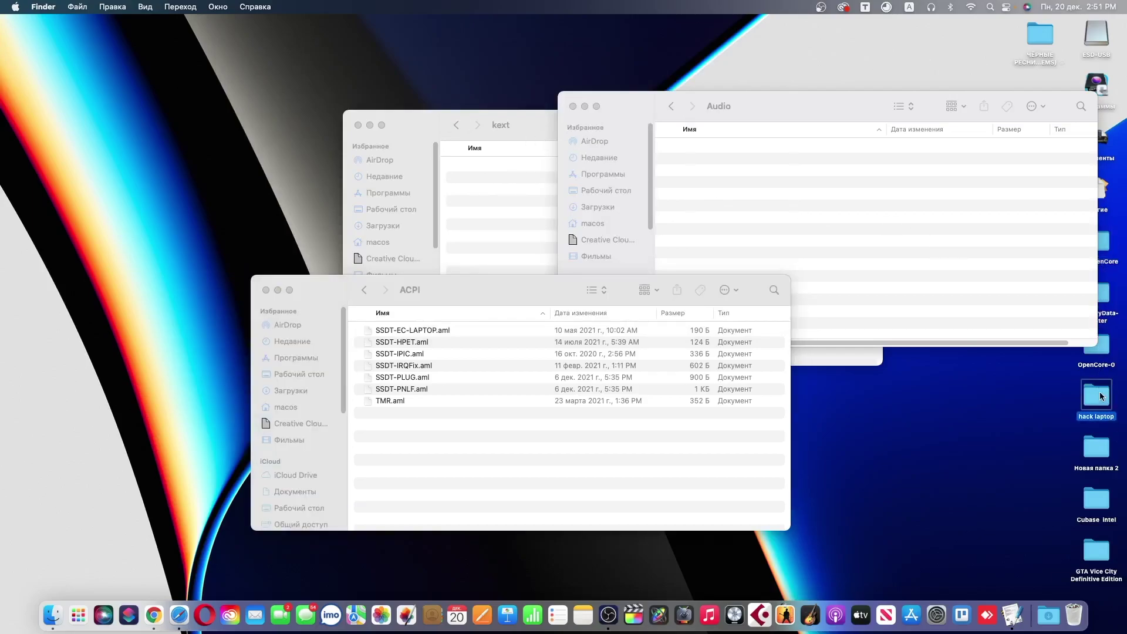
Step: Copy SSDT-XOSI.aml from the hack laptop's OC folder into the new ACPI folder
double_click(1100, 400)
double_click(432, 188)
drag(432, 190, 382, 322)
click(415, 445)
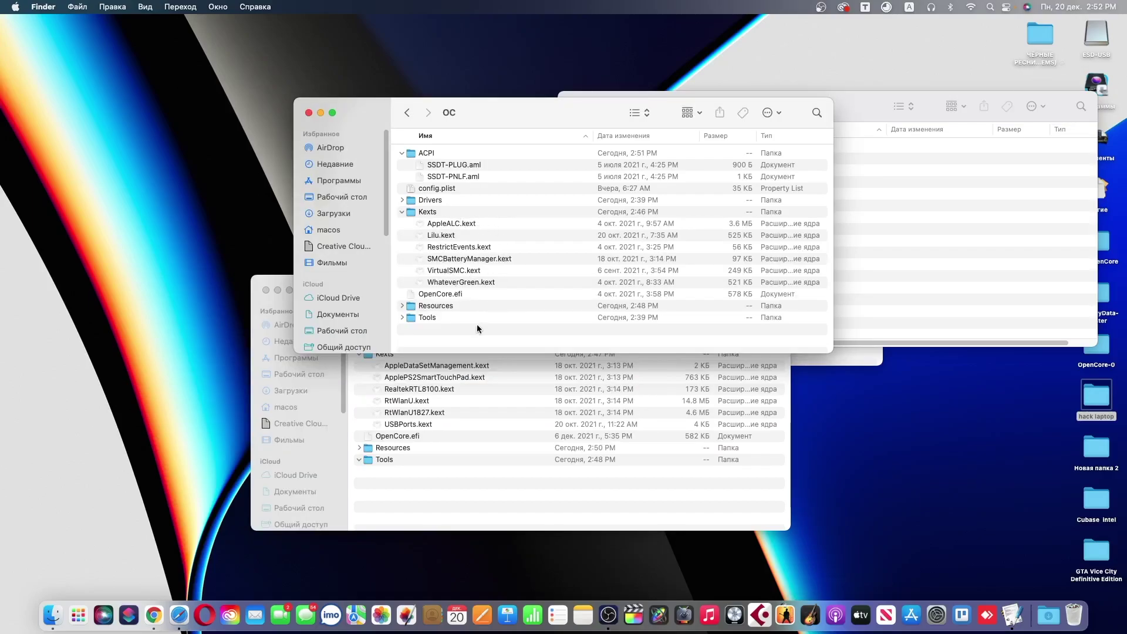
Step: Launch Kext Updater from Launchpad's Другие folder and move the OC folder window aside
click(78, 615)
scroll(251, 427, up, 3)
click(672, 502)
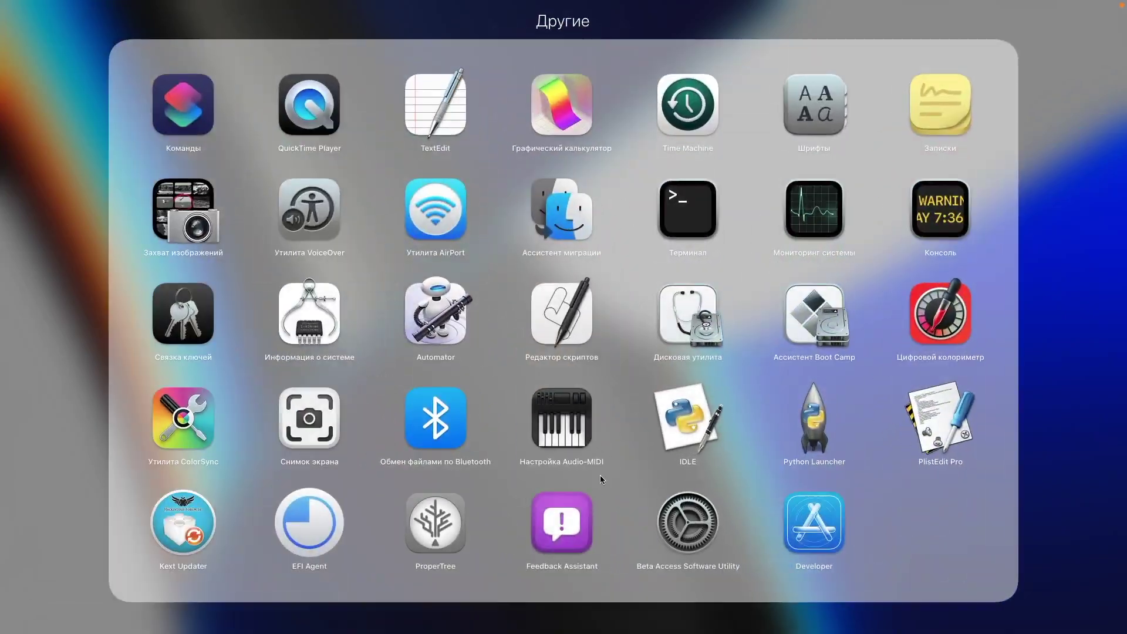
click(171, 519)
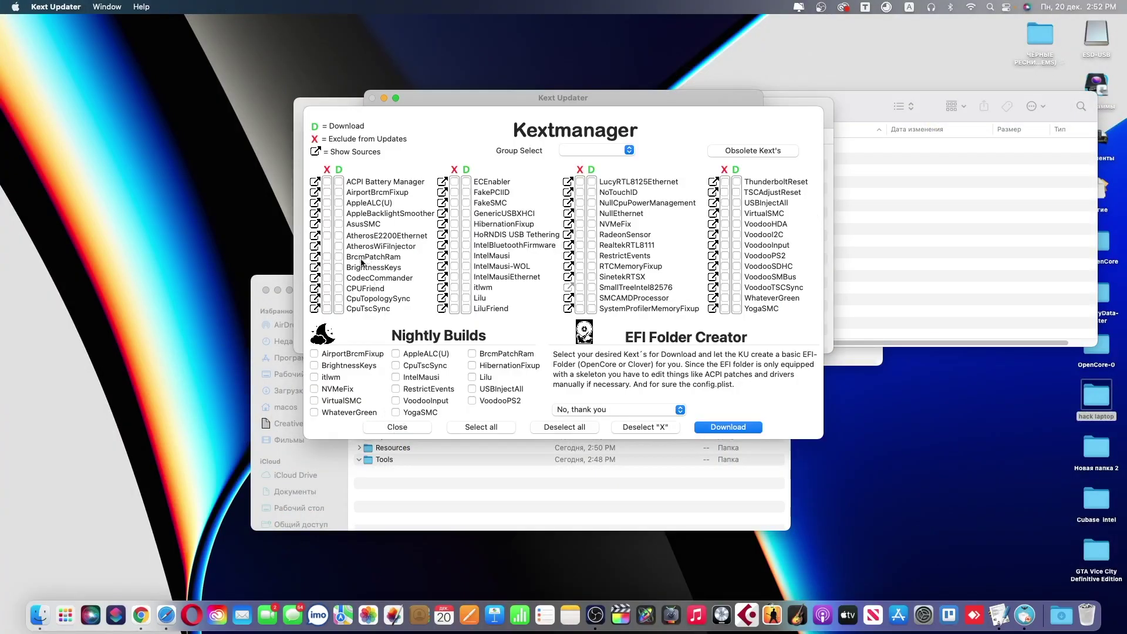
click(333, 100)
drag(475, 108, 858, 55)
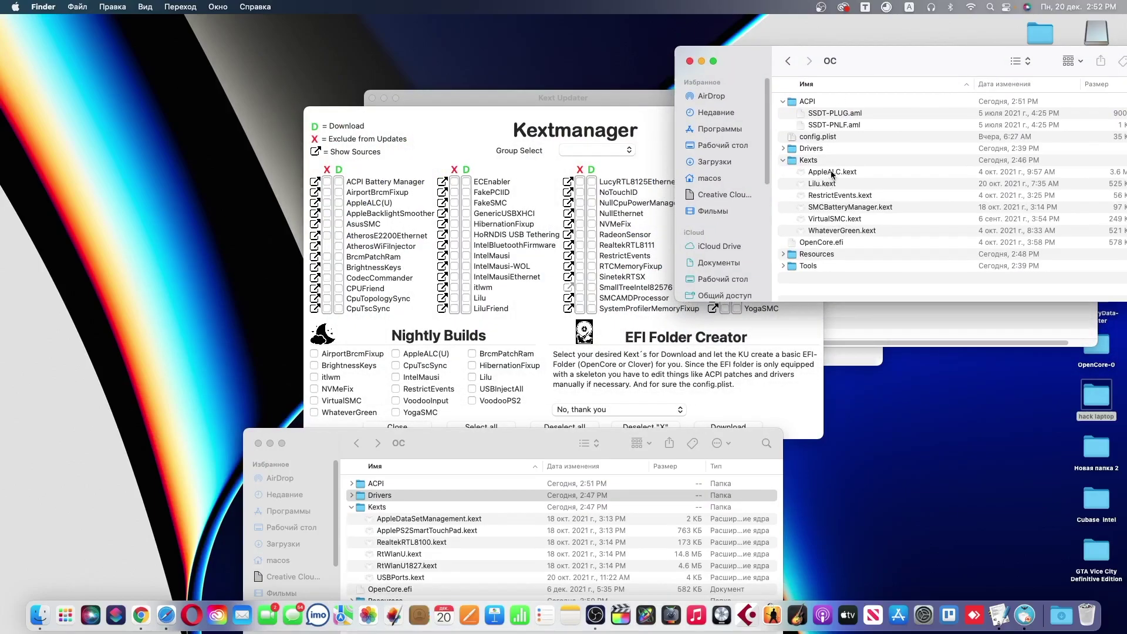
Step: Mark AppleALC(U), Lilu, RestrictEvents and WhateverGreen for download and start the download
click(338, 203)
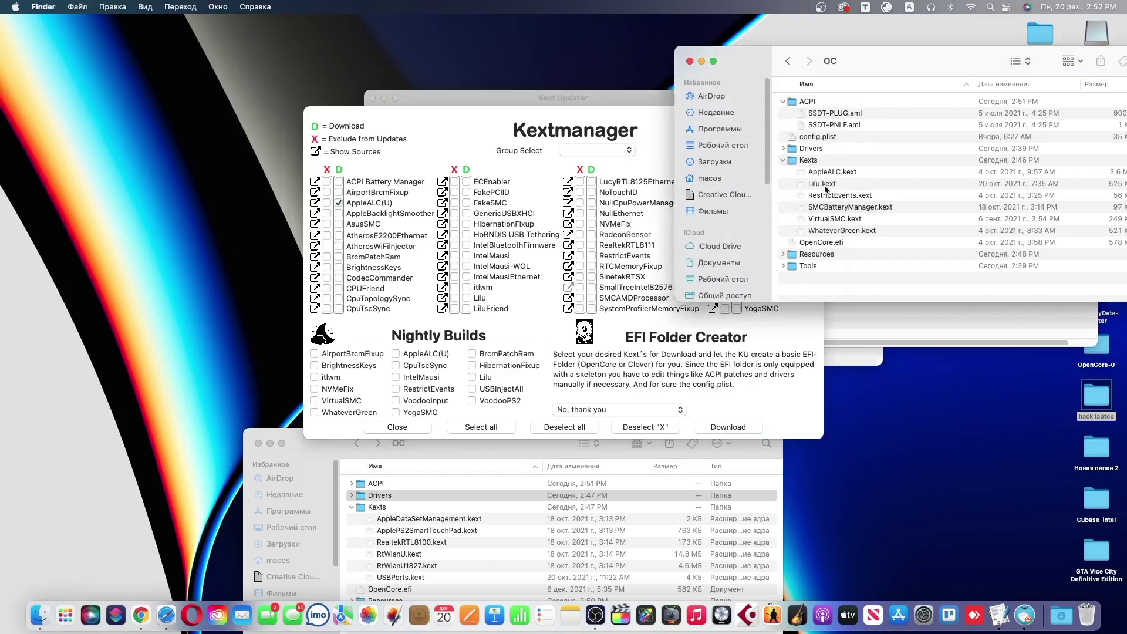
click(467, 298)
click(592, 256)
click(669, 114)
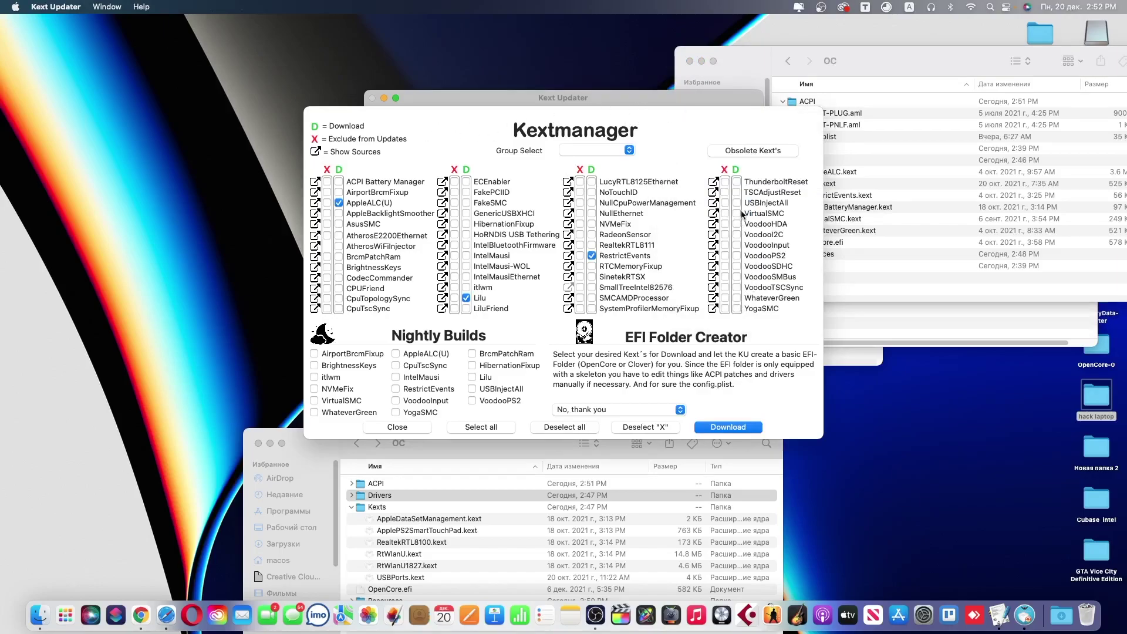
key(super+Tab)
click(492, 140)
click(734, 298)
click(737, 427)
Step: Close the kext manager and extra windows, then open Kext-Updates' applealc download folder
click(372, 98)
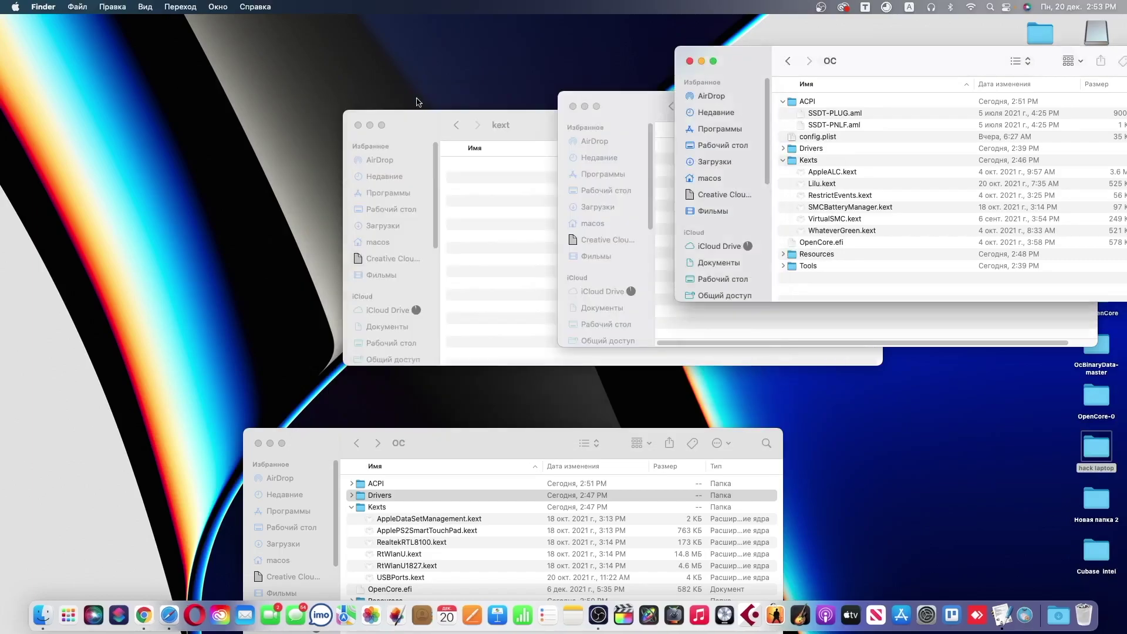
key(super+w)
click(854, 104)
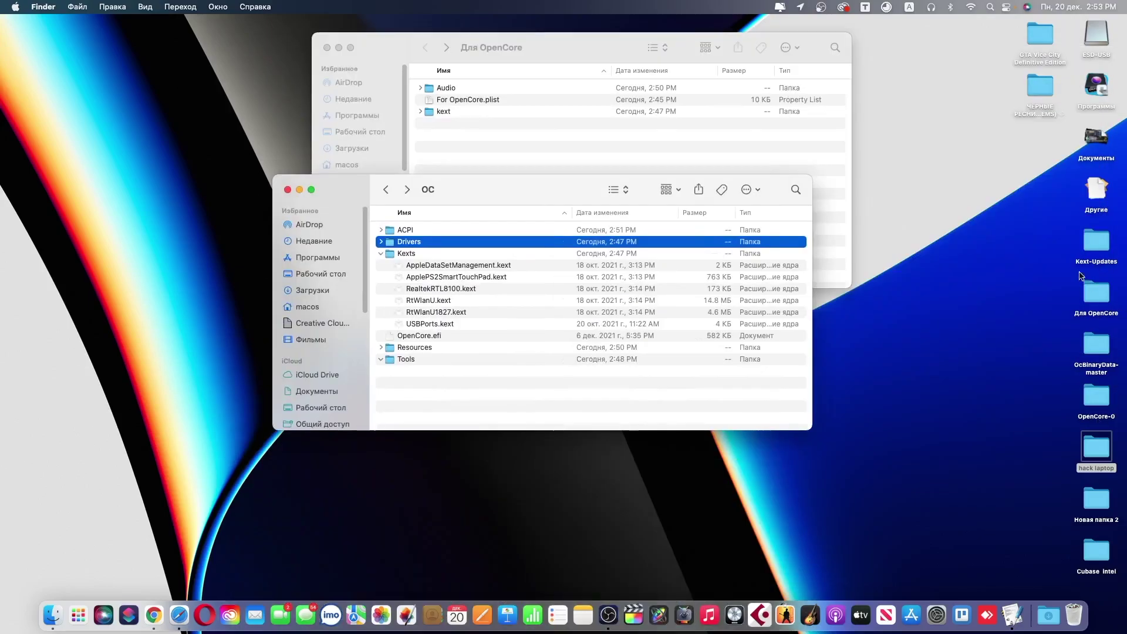
double_click(1096, 242)
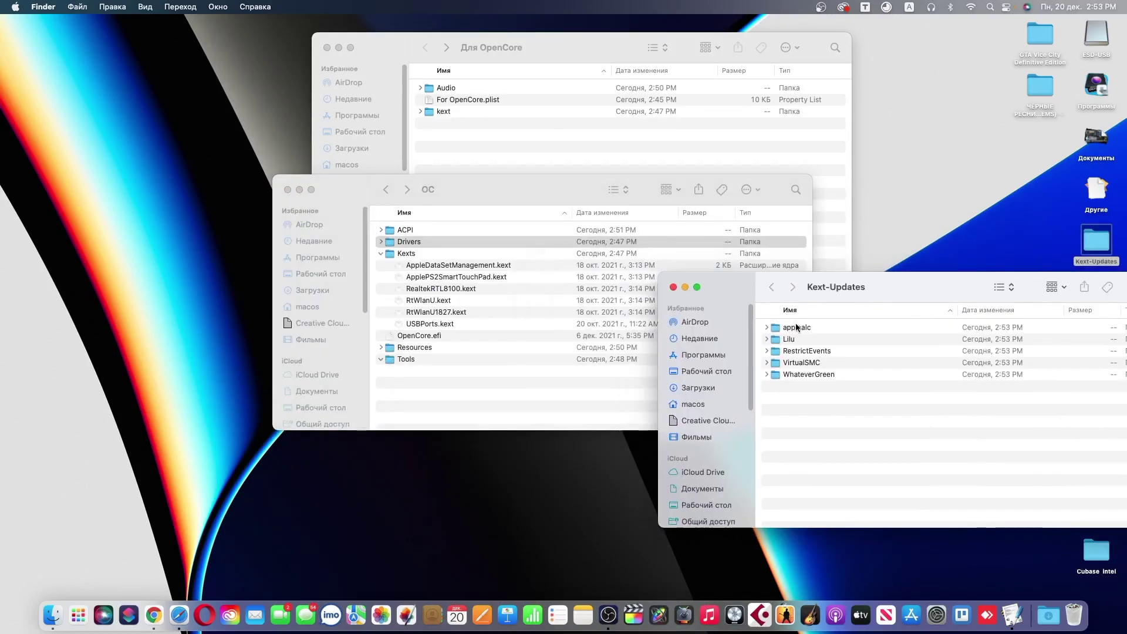
key(Down)
key(super+Down)
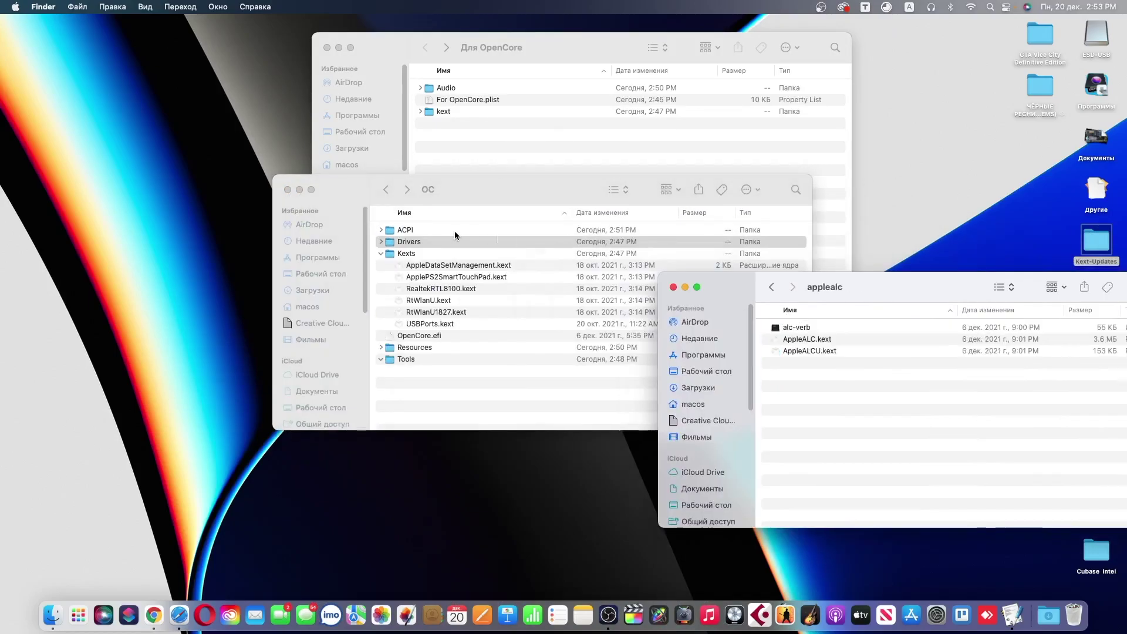
Step: Move AppleALC.kext and Lilu.kext into the new EFI's OC/Kexts folder
click(415, 257)
double_click(408, 253)
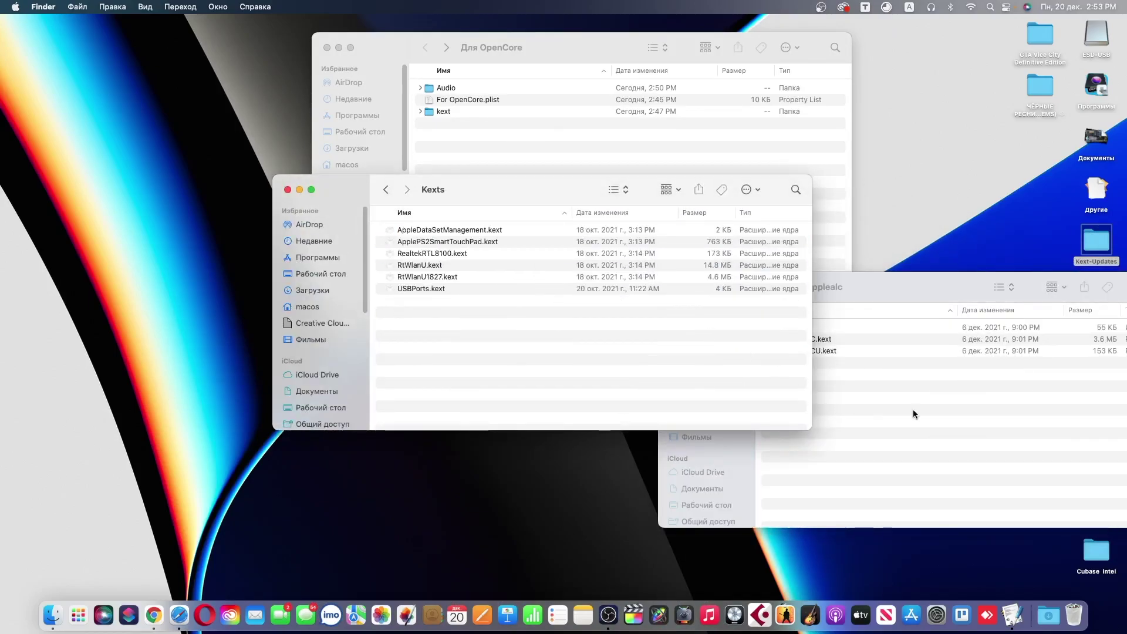
click(914, 409)
drag(790, 341, 502, 371)
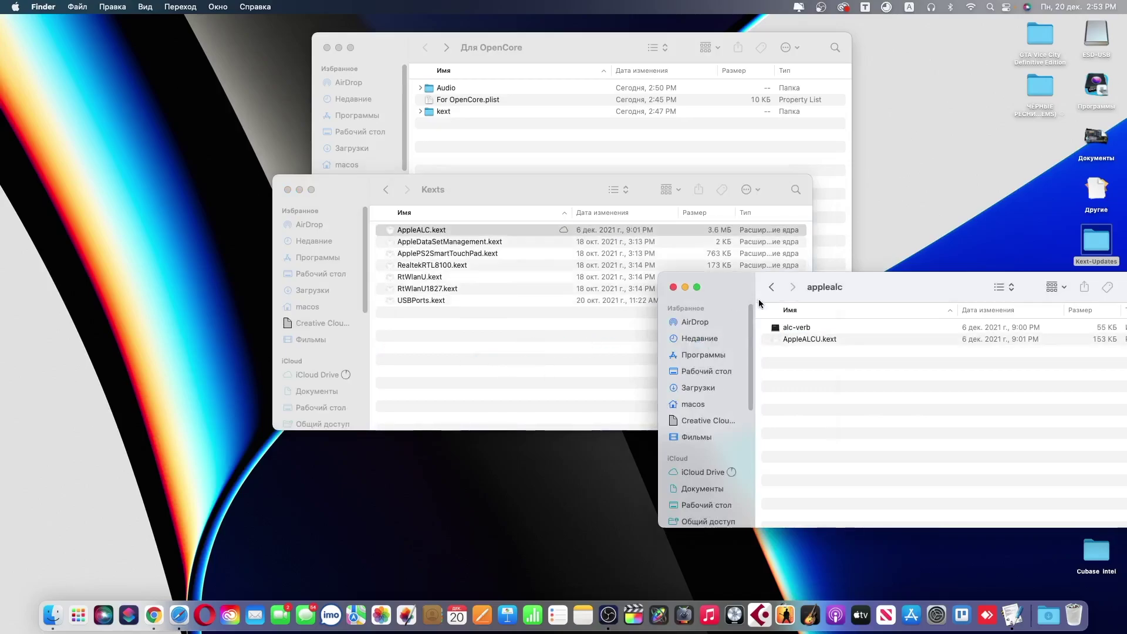
click(771, 287)
double_click(791, 340)
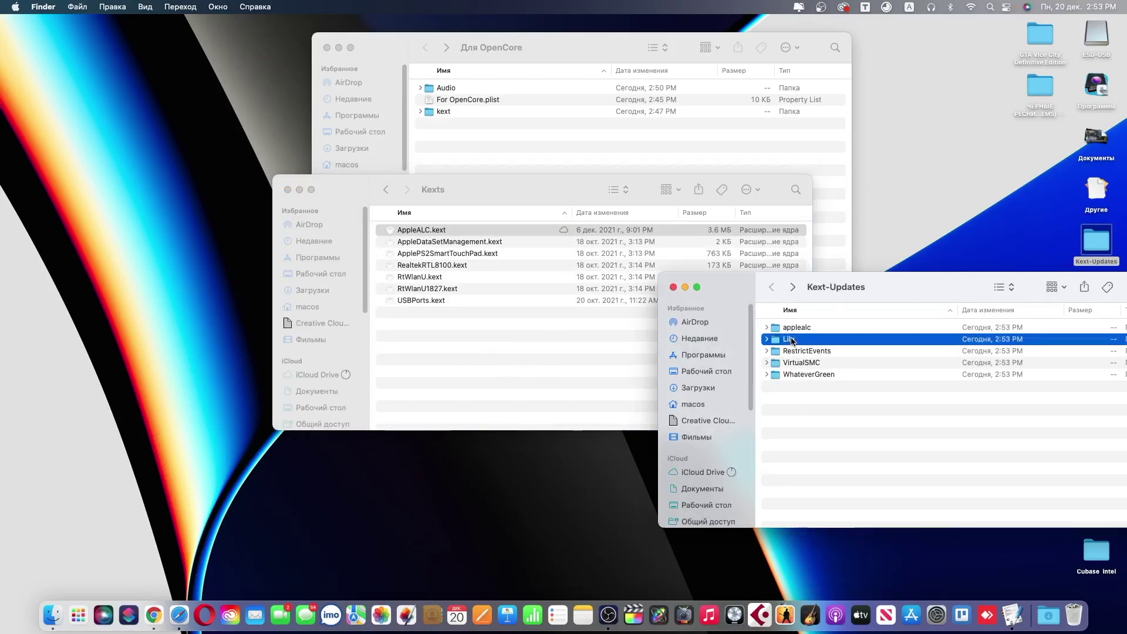
drag(797, 327, 576, 335)
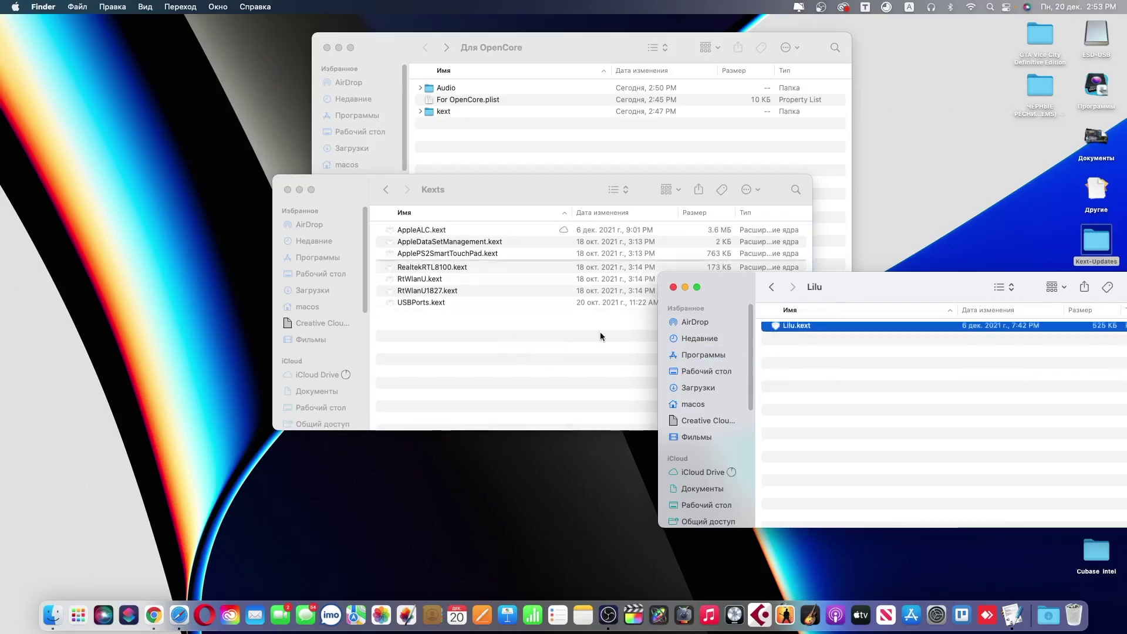
click(771, 287)
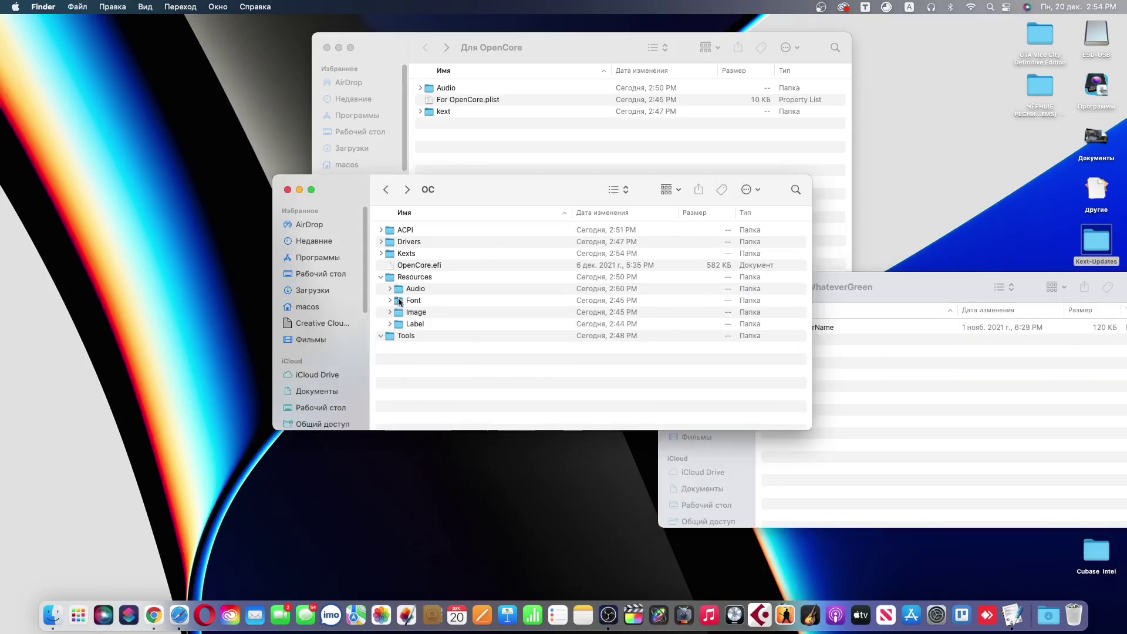
Step: Trash the Chardonnay and Syrah themes from Resources/Image/Acidanthera, keeping GoldenGate
click(389, 311)
double_click(431, 324)
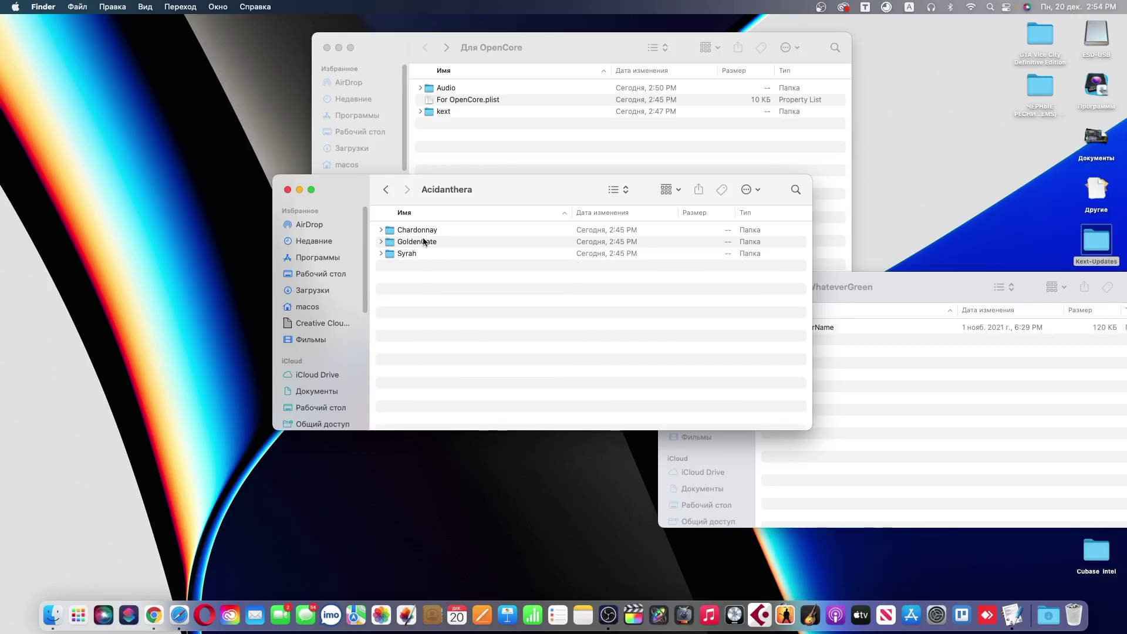
click(414, 255)
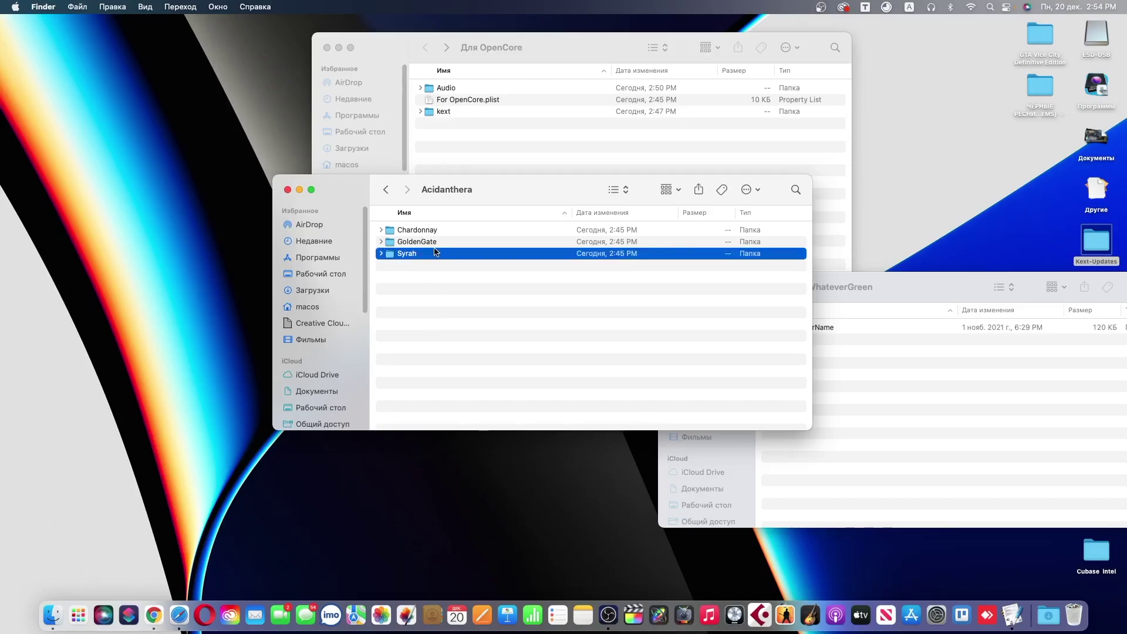
super+click(427, 232)
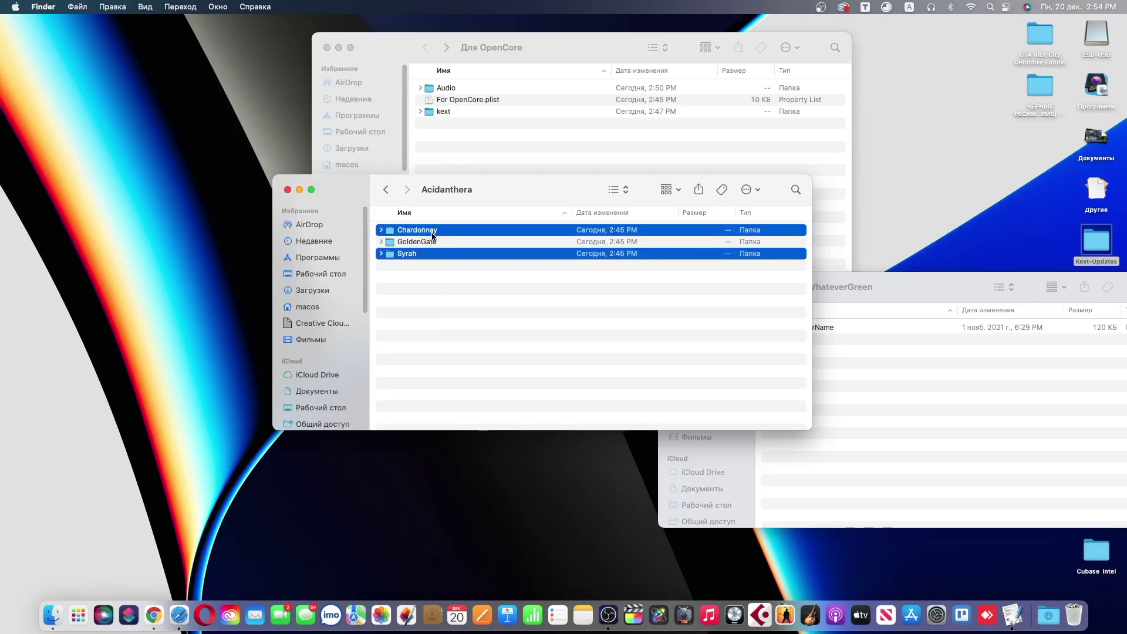
right_click(435, 256)
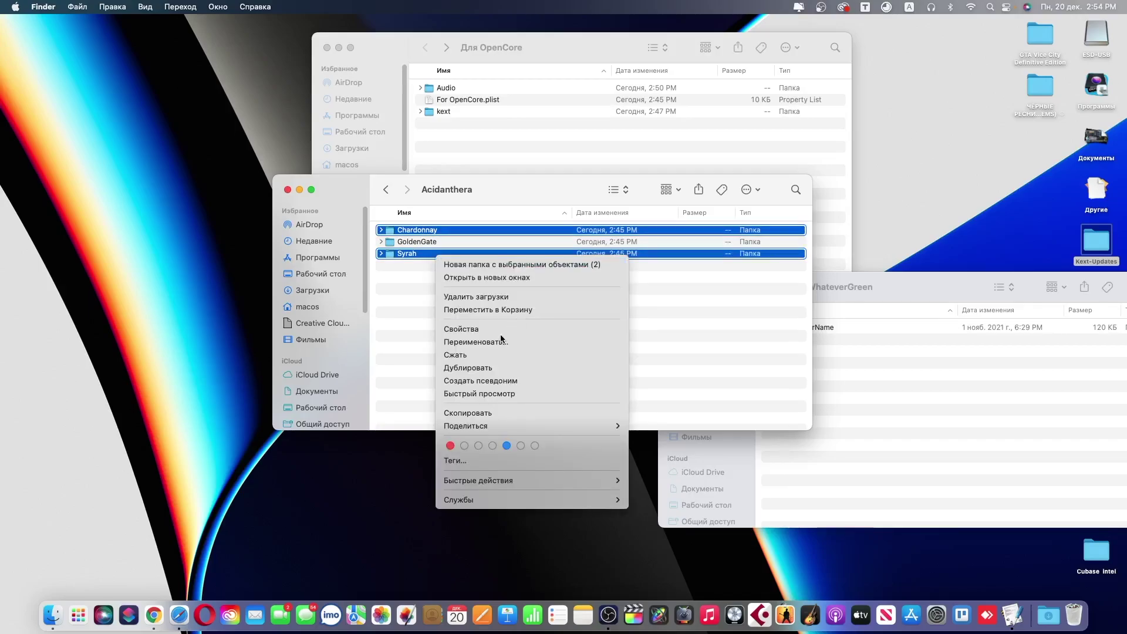
click(500, 309)
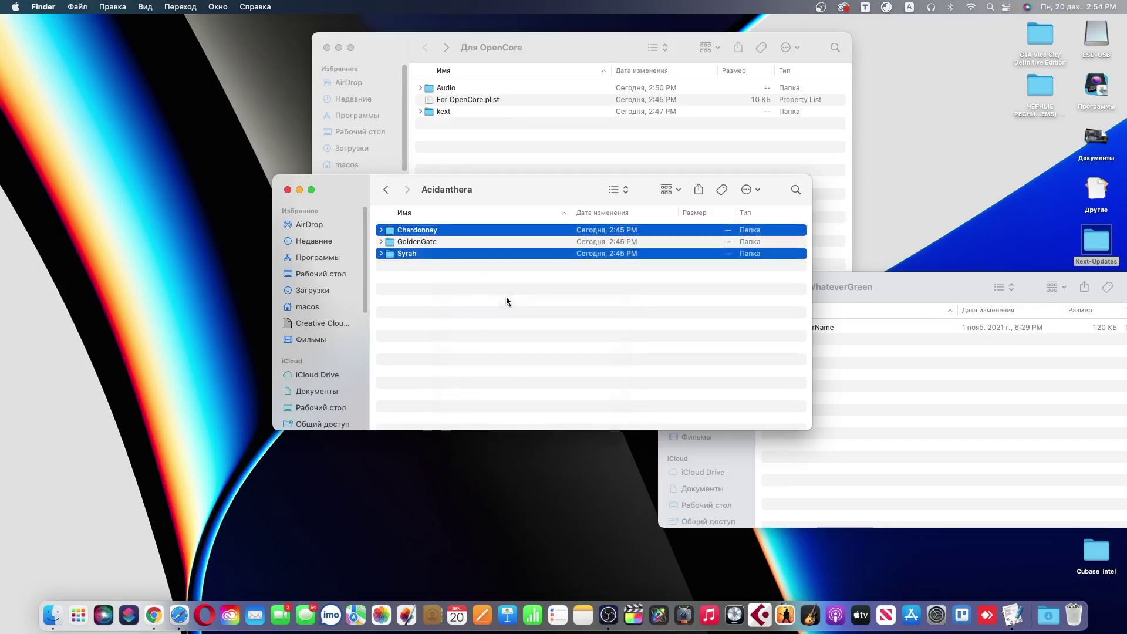
Step: Collapse Resources and navigate back to the OpenCore-0 folder
click(387, 190)
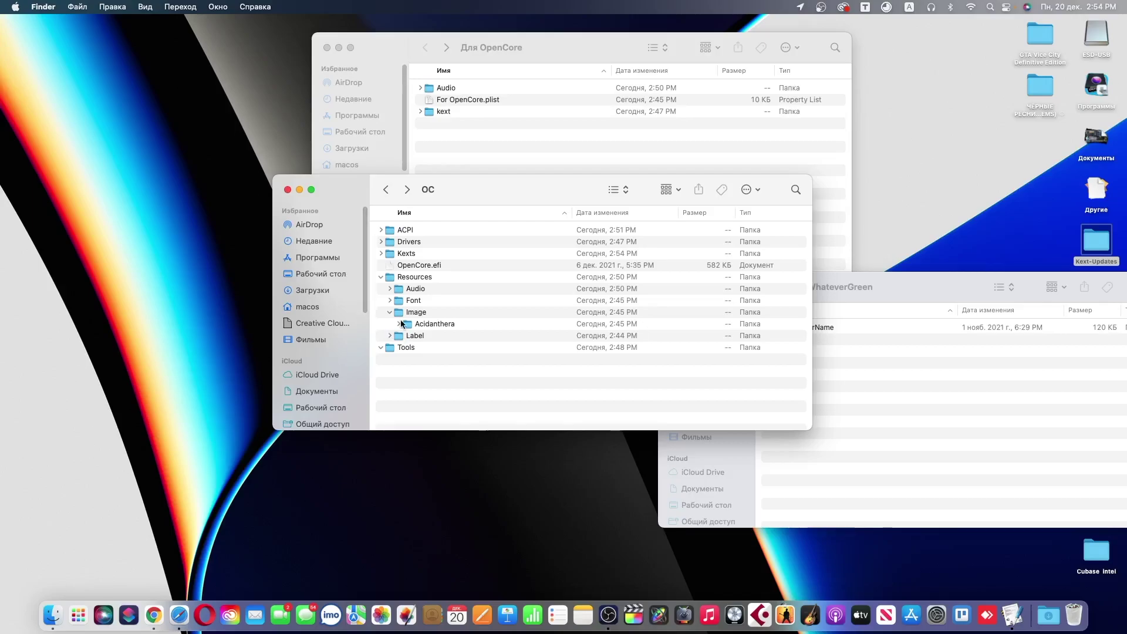
click(380, 275)
click(387, 190)
click(387, 190)
click(386, 190)
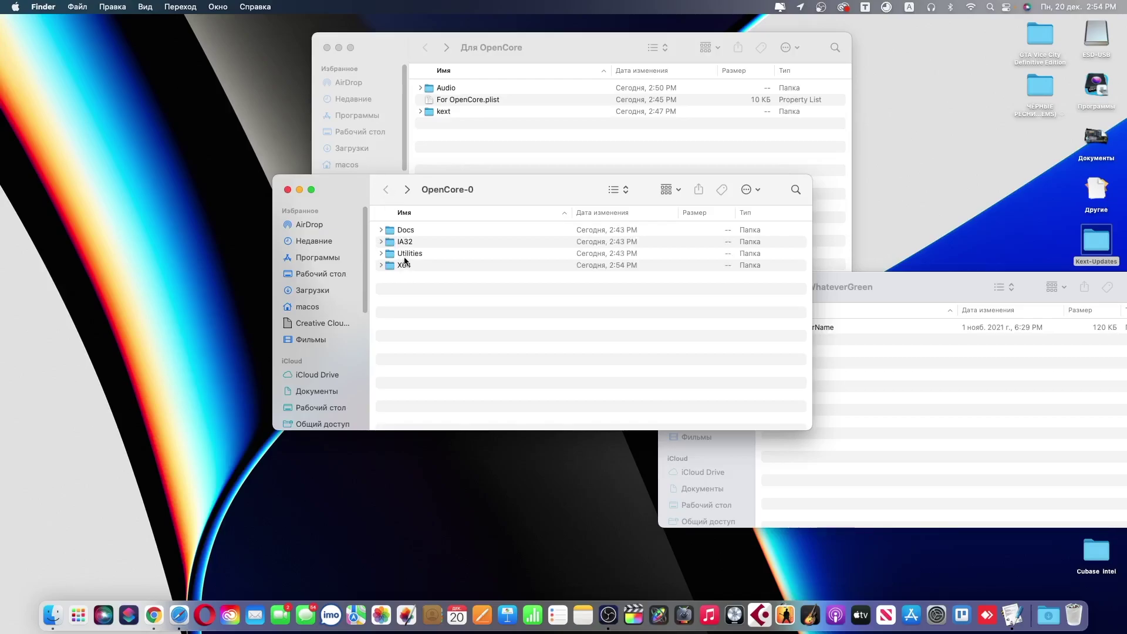
Step: Copy Sample.plist from the Docs folder
click(410, 231)
double_click(410, 231)
click(411, 233)
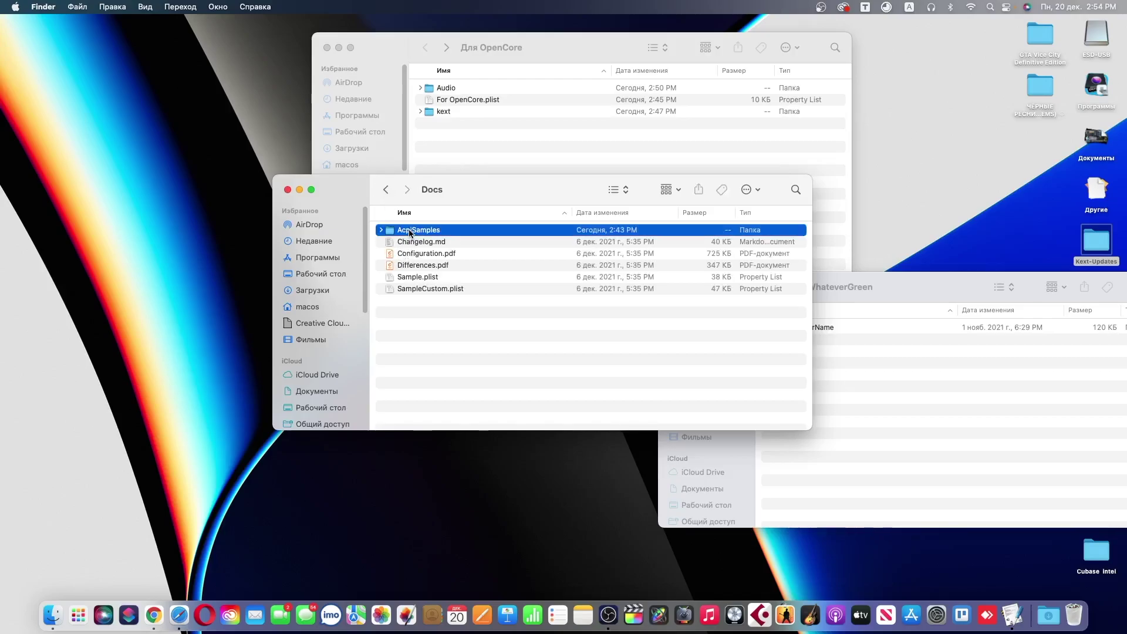
click(413, 279)
right_click(413, 279)
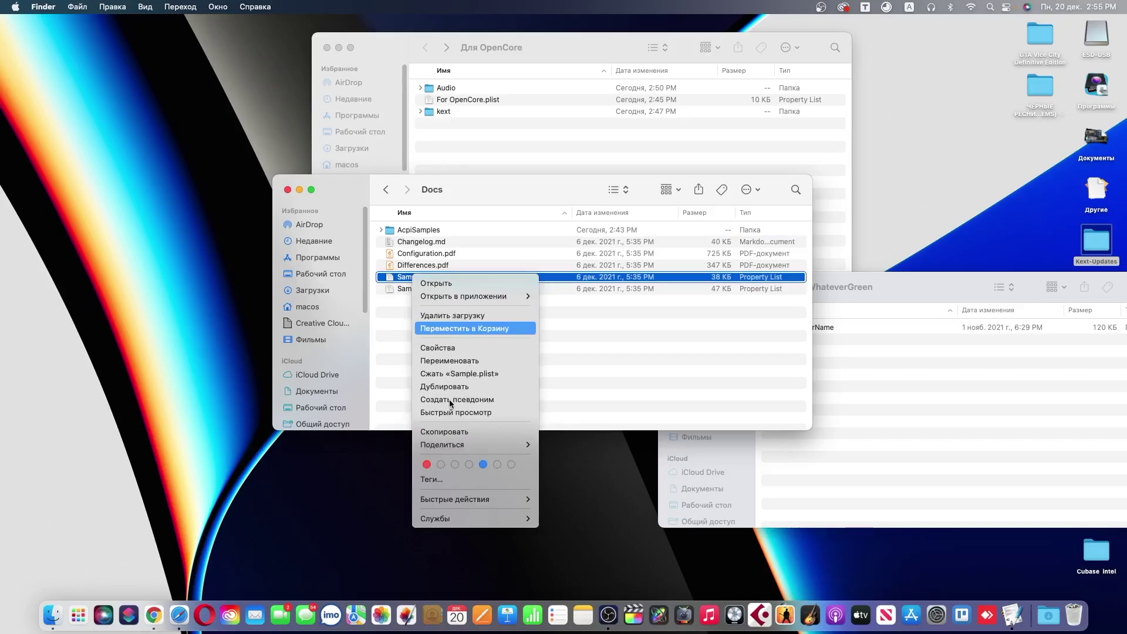
click(443, 433)
Step: Paste Sample.plist into the OC folder and rename it to config.plist
click(385, 190)
click(385, 189)
right_click(488, 371)
click(523, 390)
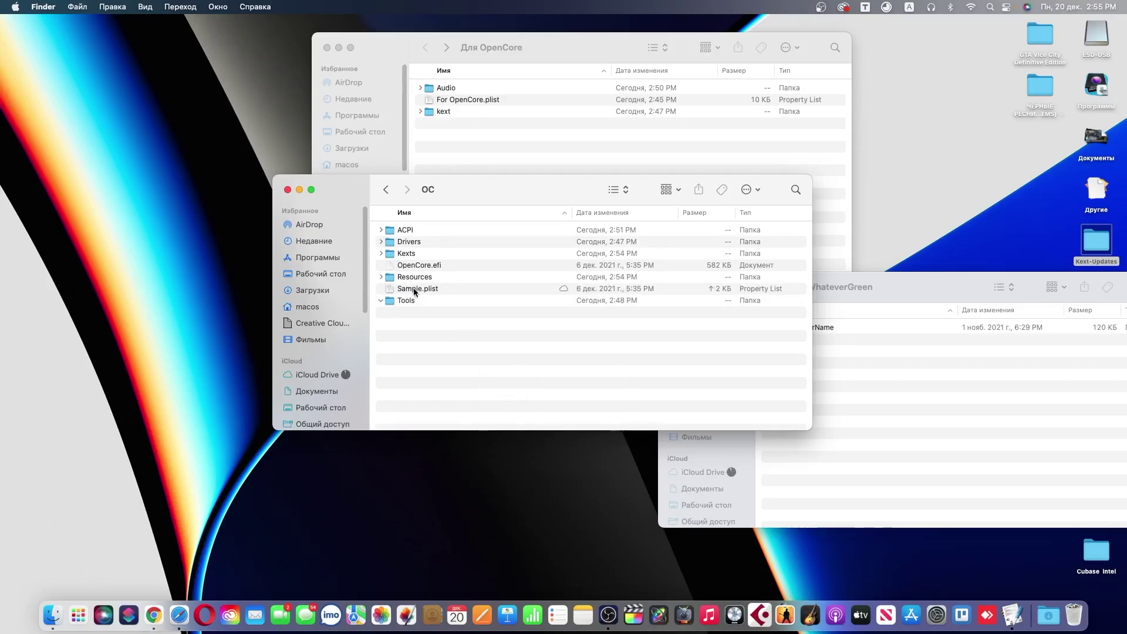
click(417, 290)
key(Return)
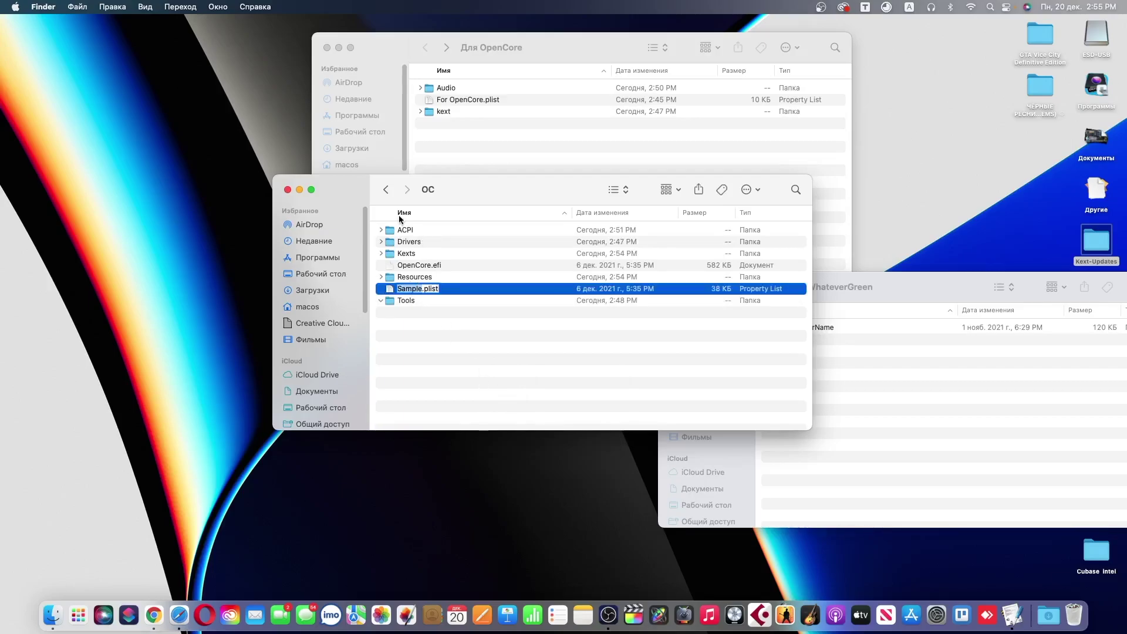
text(config)
key(Return)
Step: Open config.plist with ProperTree
right_click(425, 246)
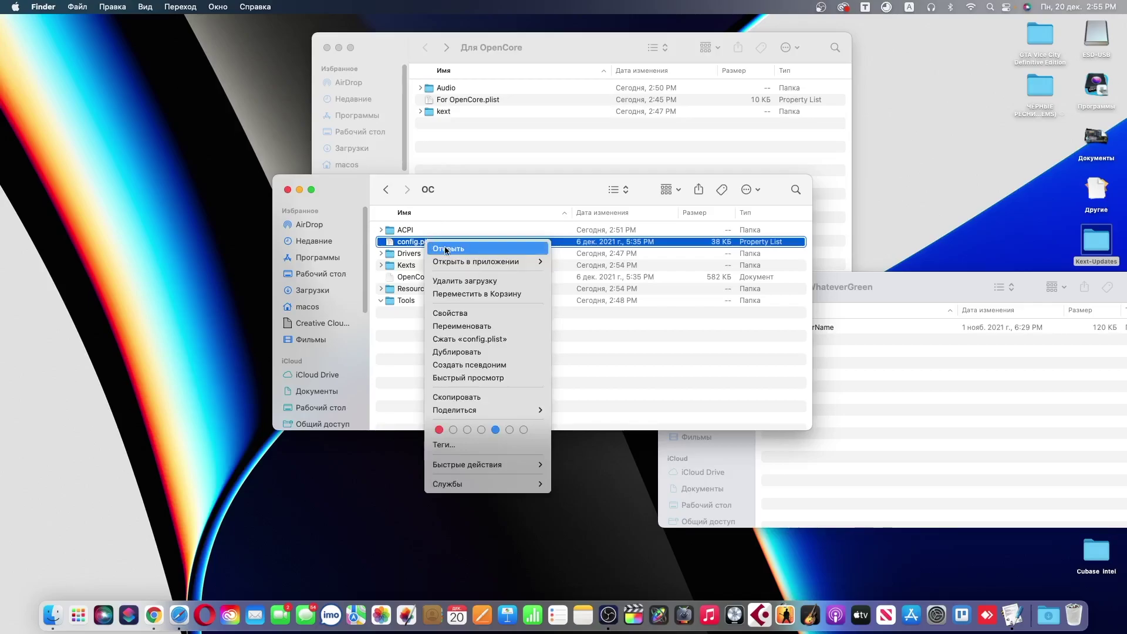
mouse_move(459, 259)
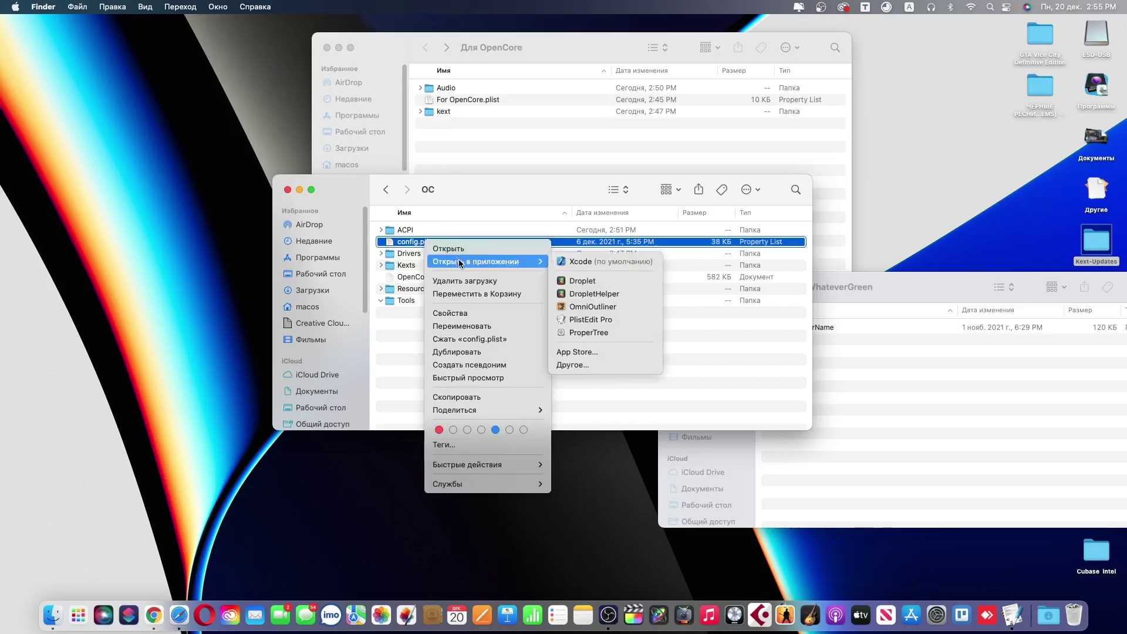
click(585, 337)
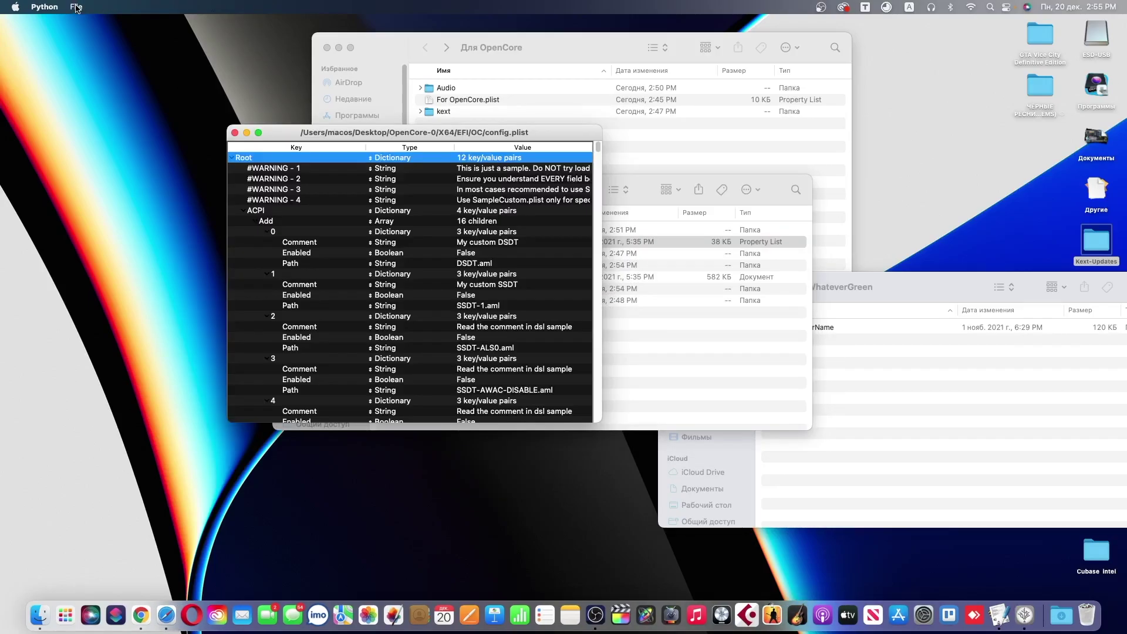
click(76, 7)
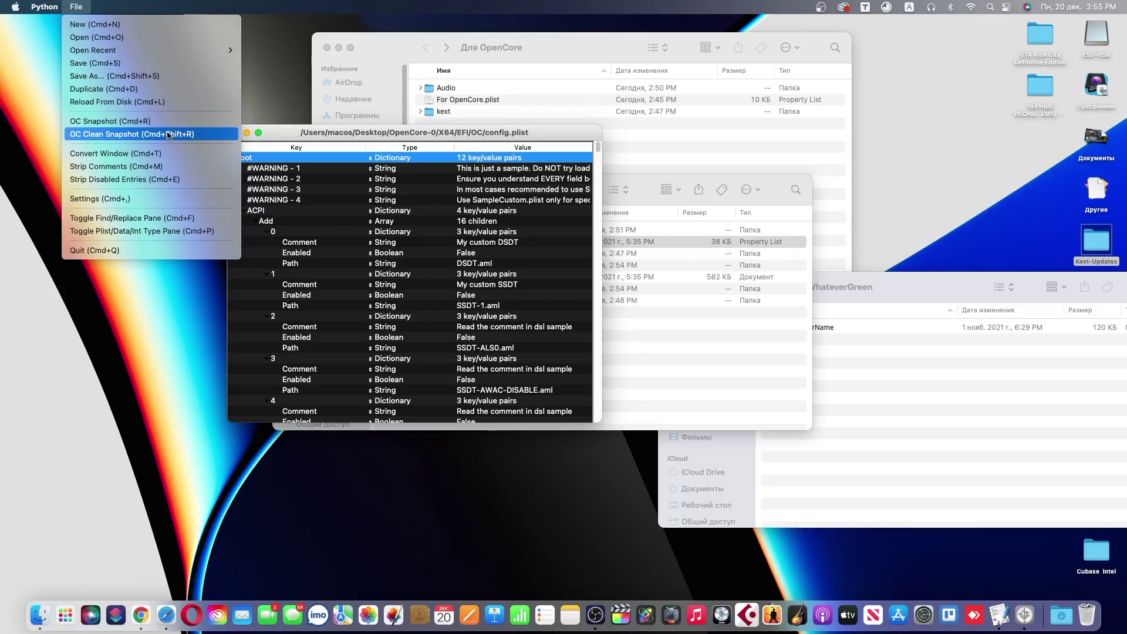
Step: Run an OC Clean Snapshot on Desktop/OpenCore-0/X64/EFI/OC, then save and quit ProperTree
click(132, 135)
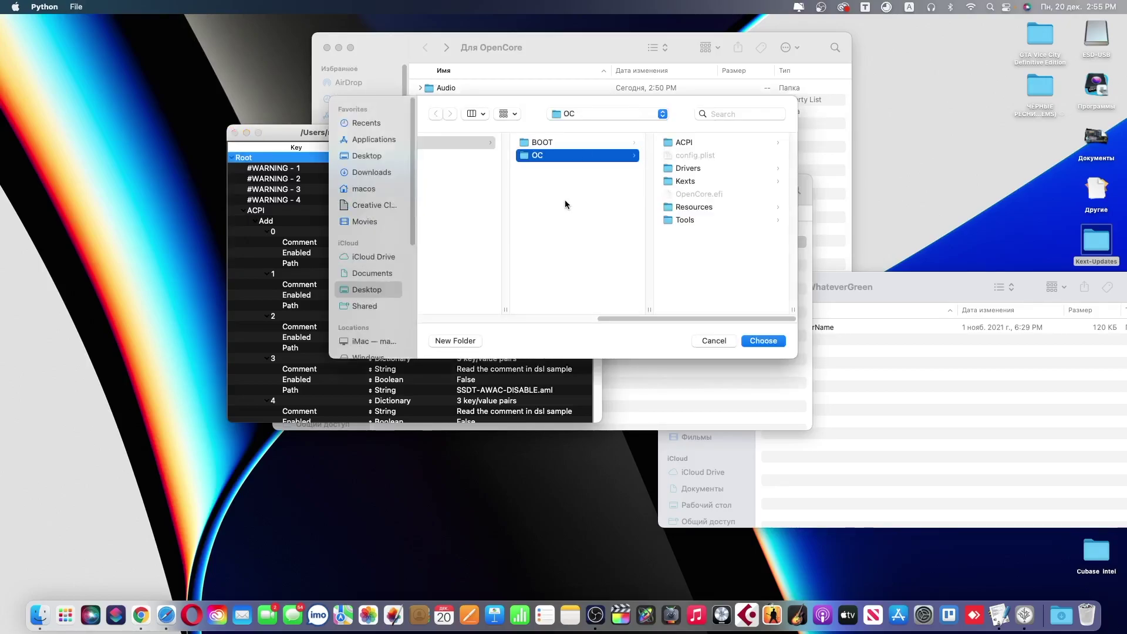
click(370, 155)
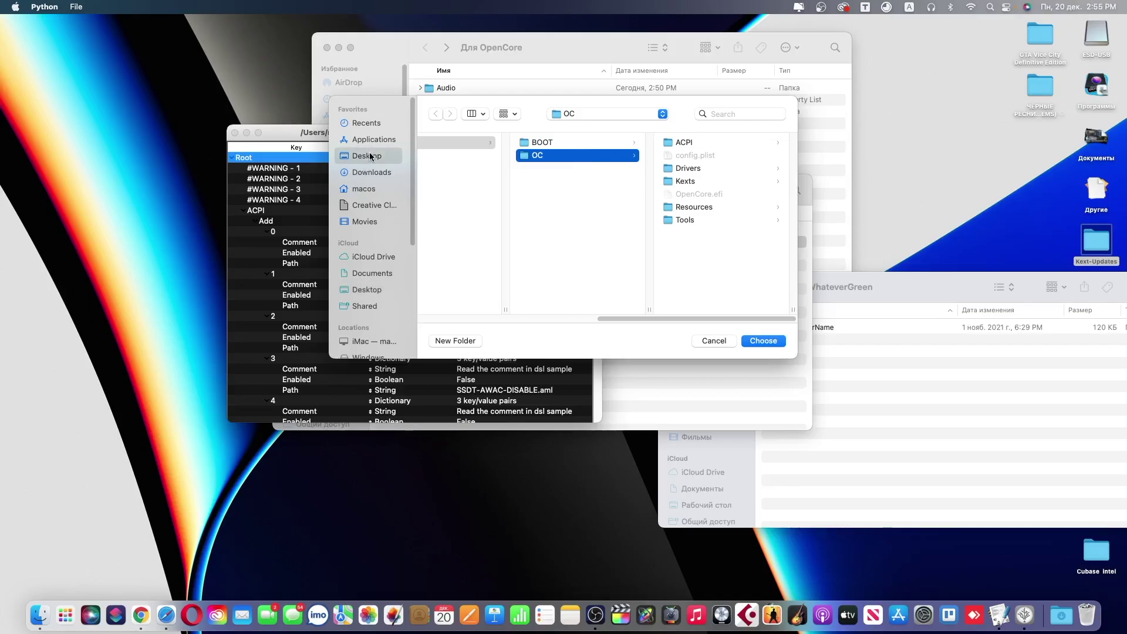
scroll(487, 241, down, 5)
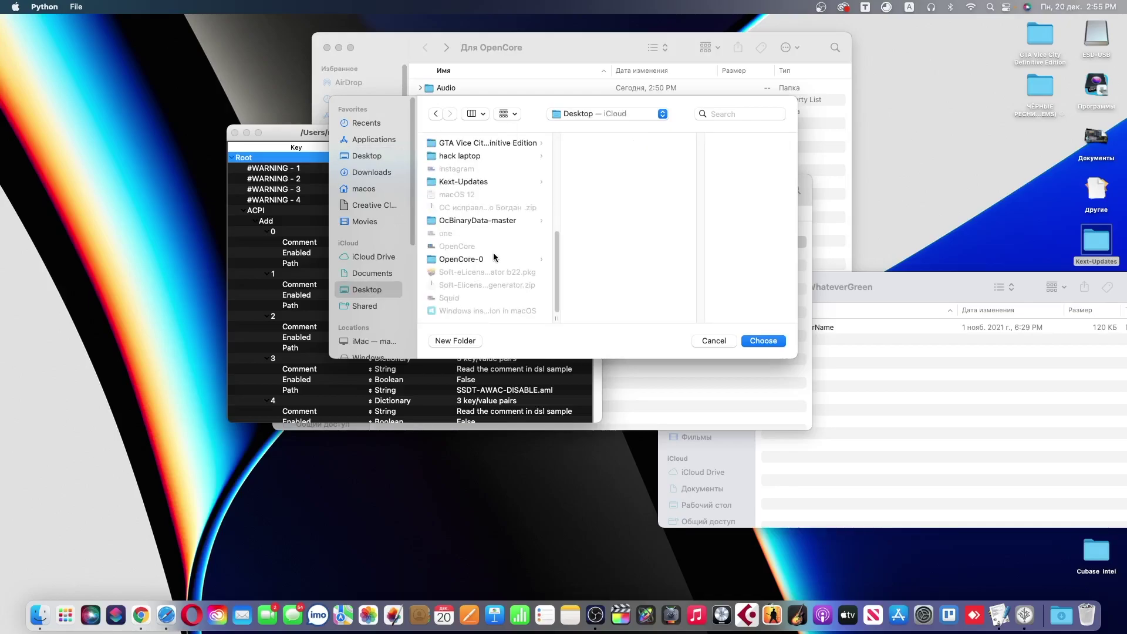
click(490, 259)
click(597, 180)
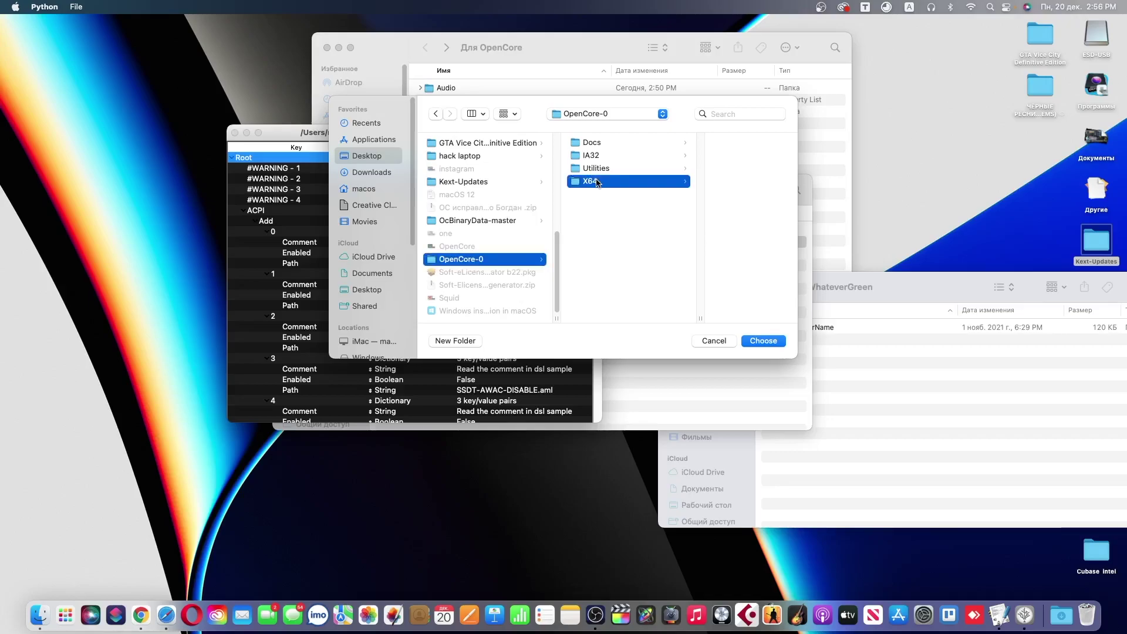
click(682, 143)
click(682, 155)
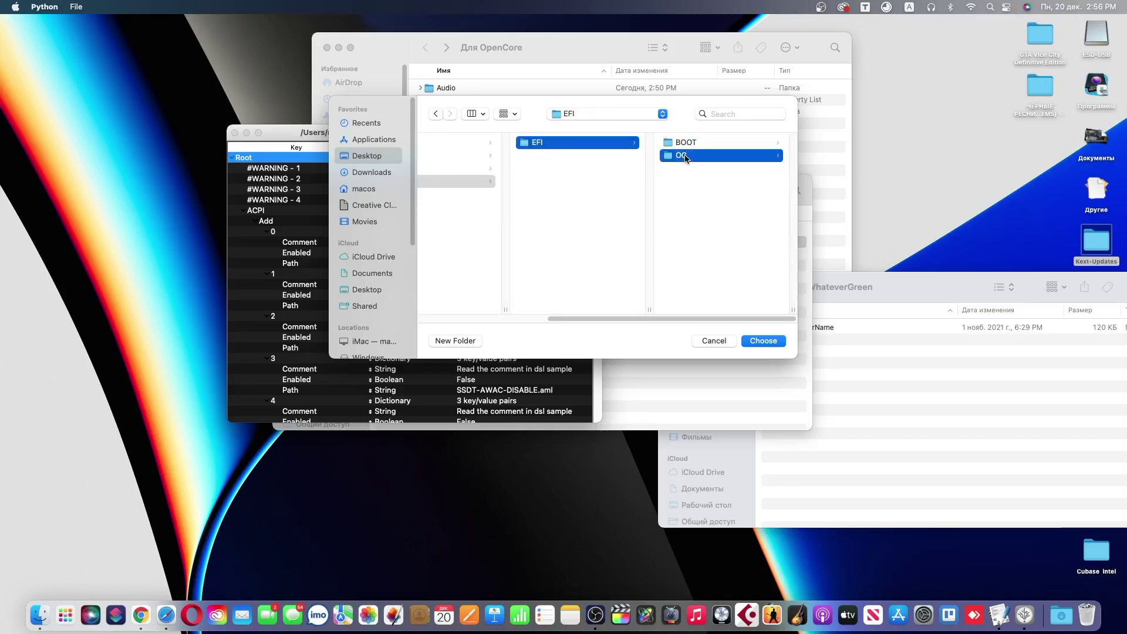
click(758, 340)
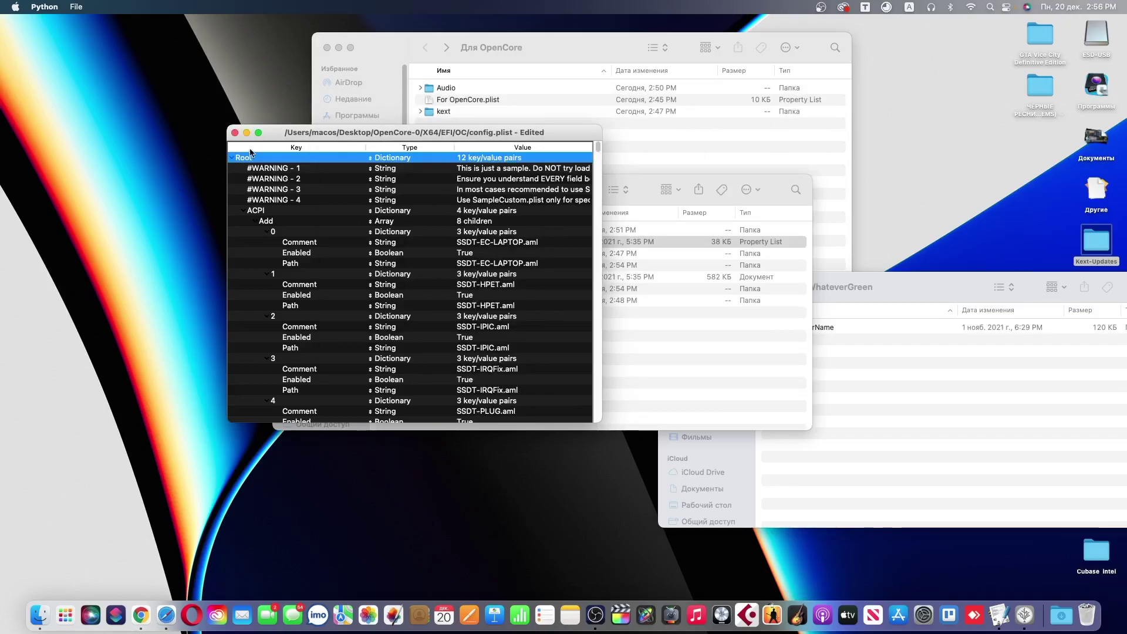
key(super+q)
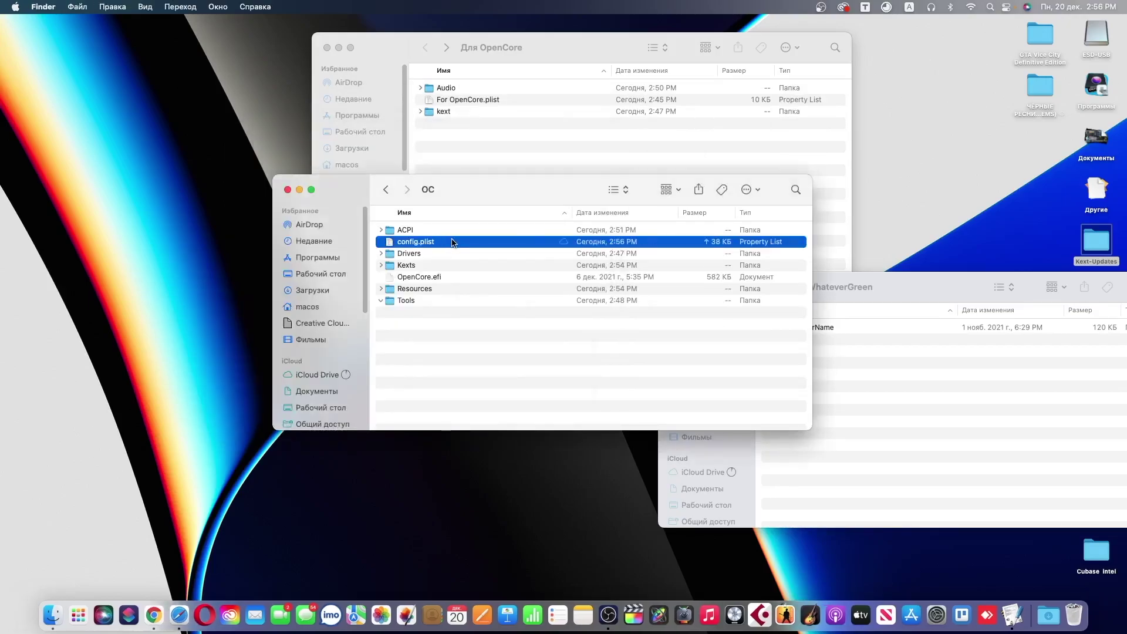
Step: Open config.plist in PlistEdit Pro and delete the four #WARNING entries
right_click(453, 242)
mouse_move(529, 259)
click(616, 317)
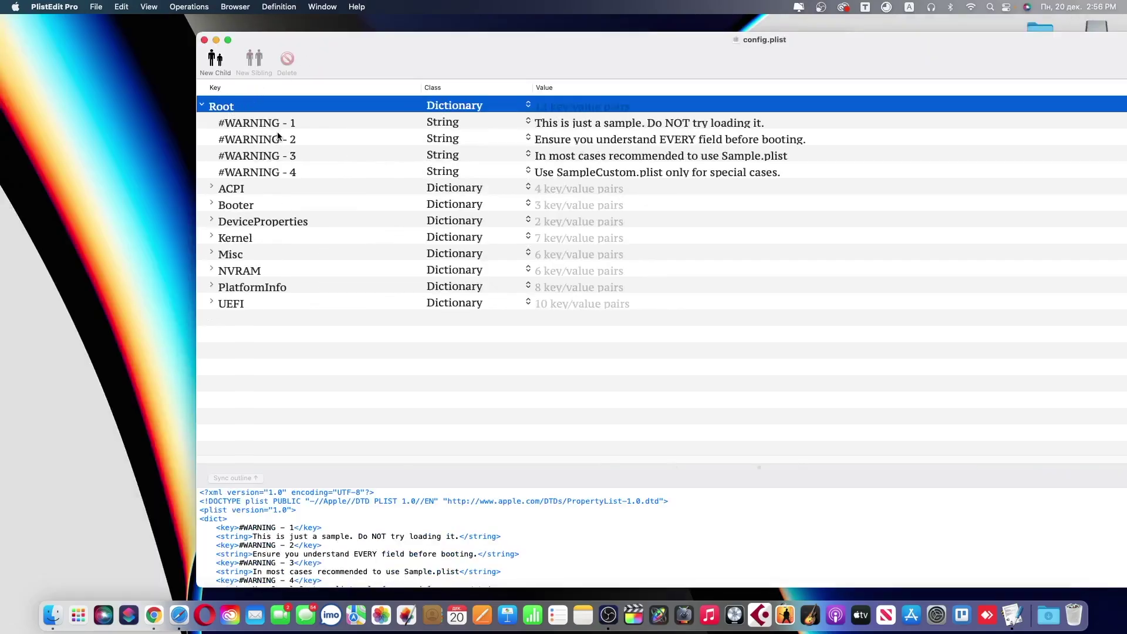
drag(209, 67, 63, 67)
drag(132, 140, 156, 189)
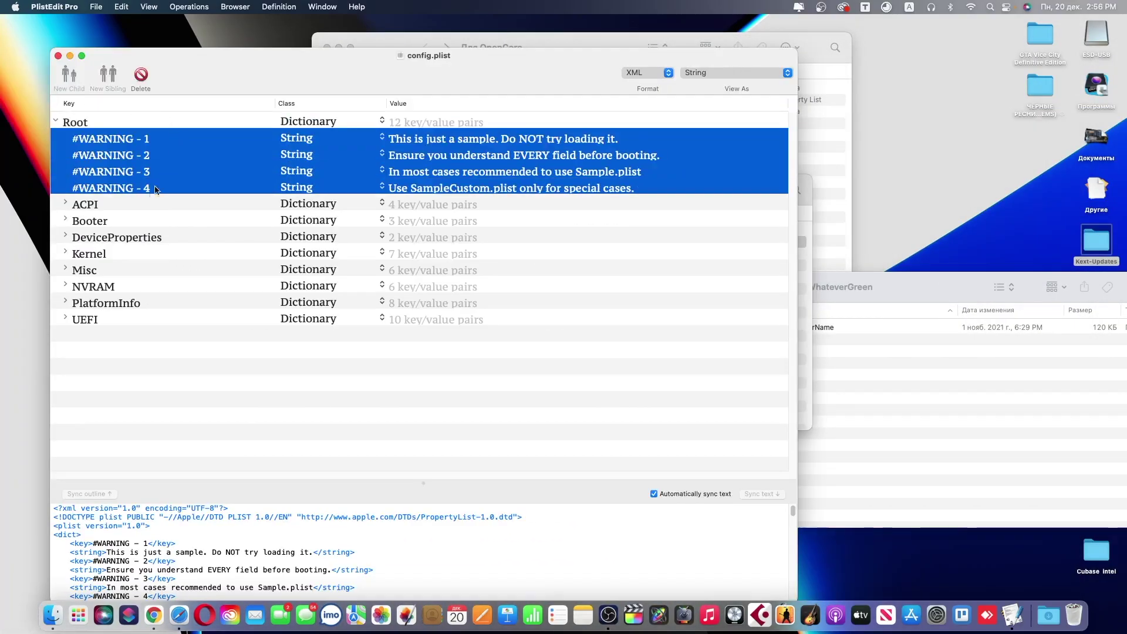
click(141, 76)
Step: Review the SSDT entries listed under ACPI Add
click(65, 137)
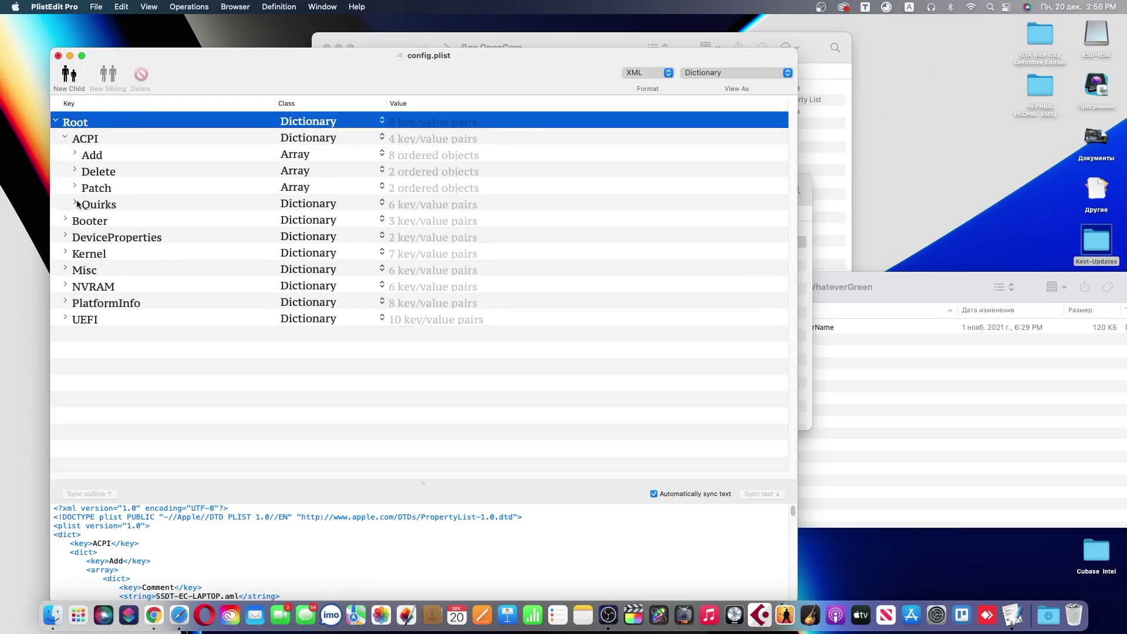
click(74, 155)
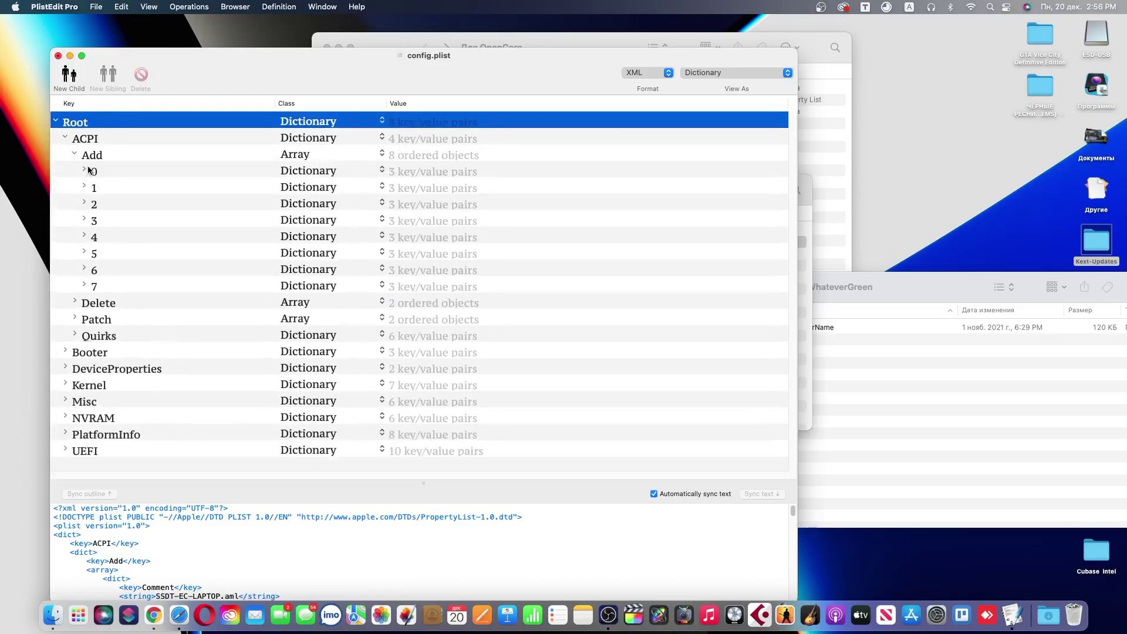
click(84, 235)
click(84, 236)
click(88, 177)
click(74, 154)
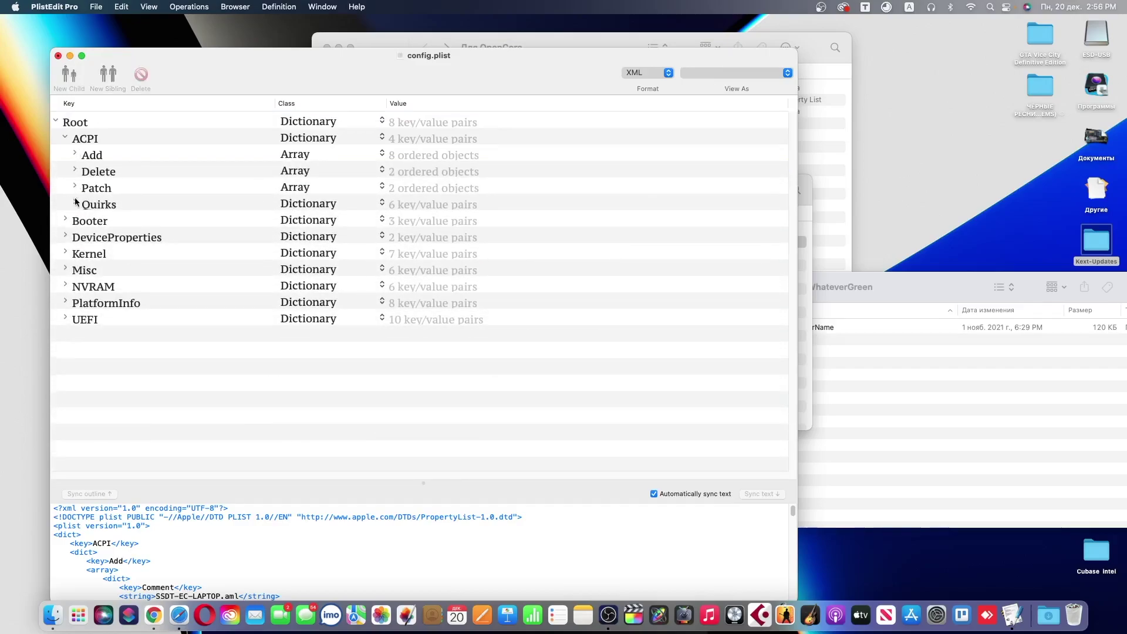
click(65, 137)
Step: Check the Kernel Add kext list, then delete the DeviceProperties dictionary
click(65, 188)
click(74, 203)
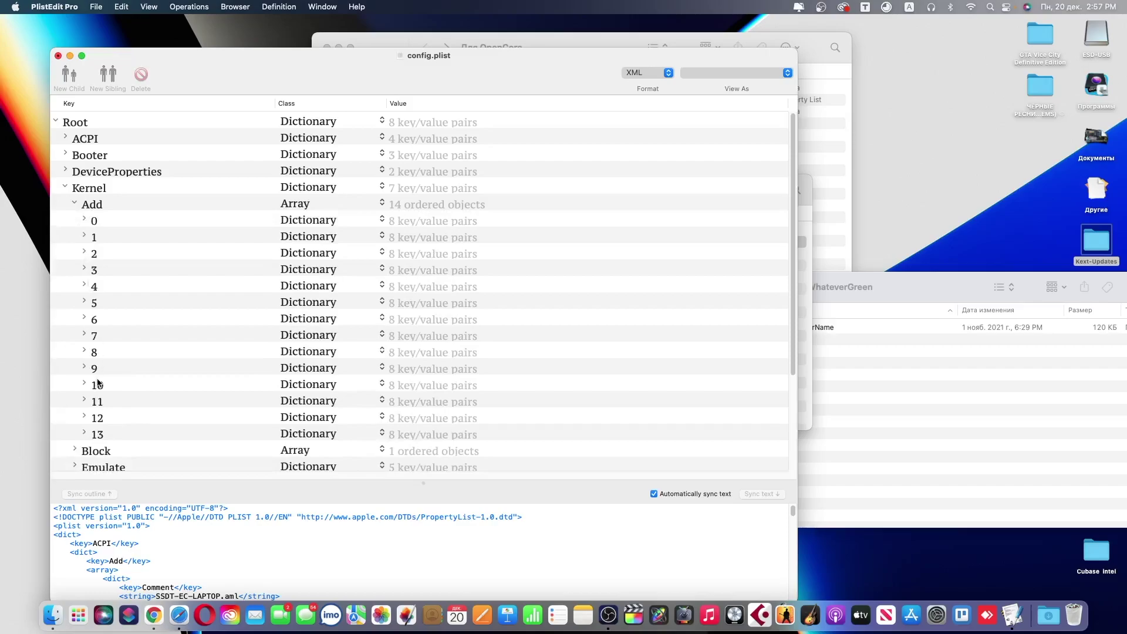
click(84, 432)
scroll(213, 336, down, 5)
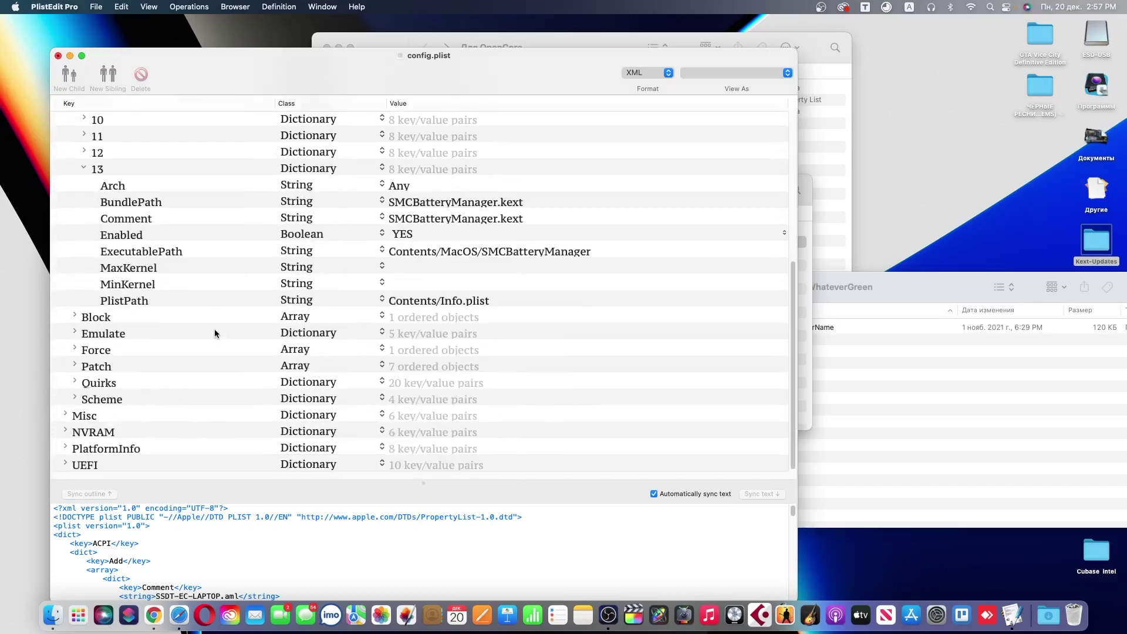
scroll(255, 194, up, 5)
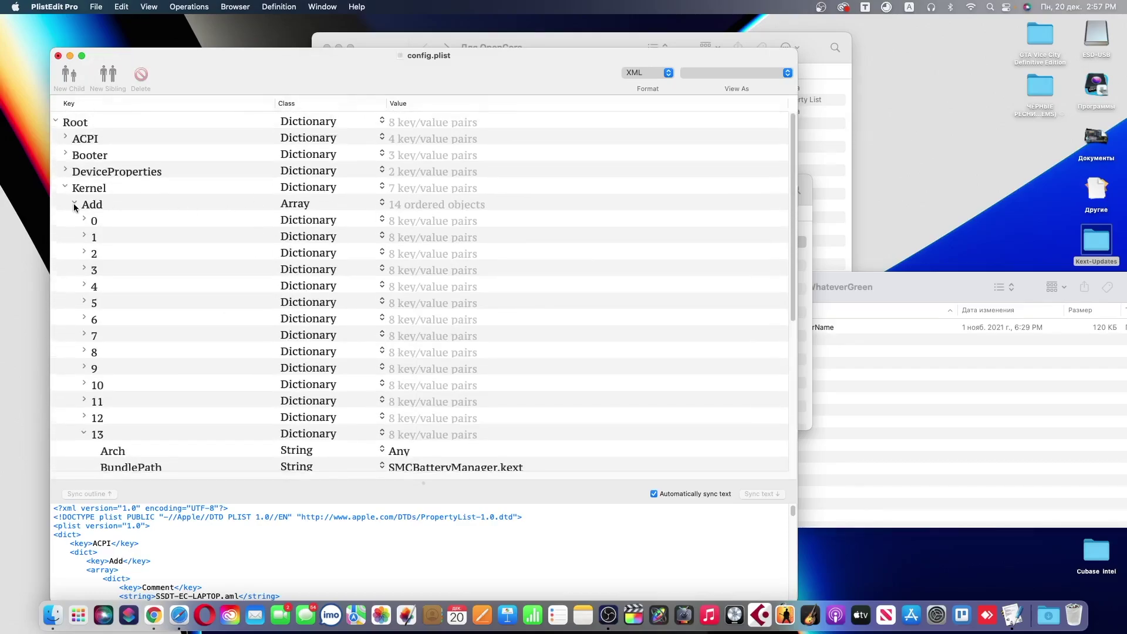
click(65, 187)
click(125, 172)
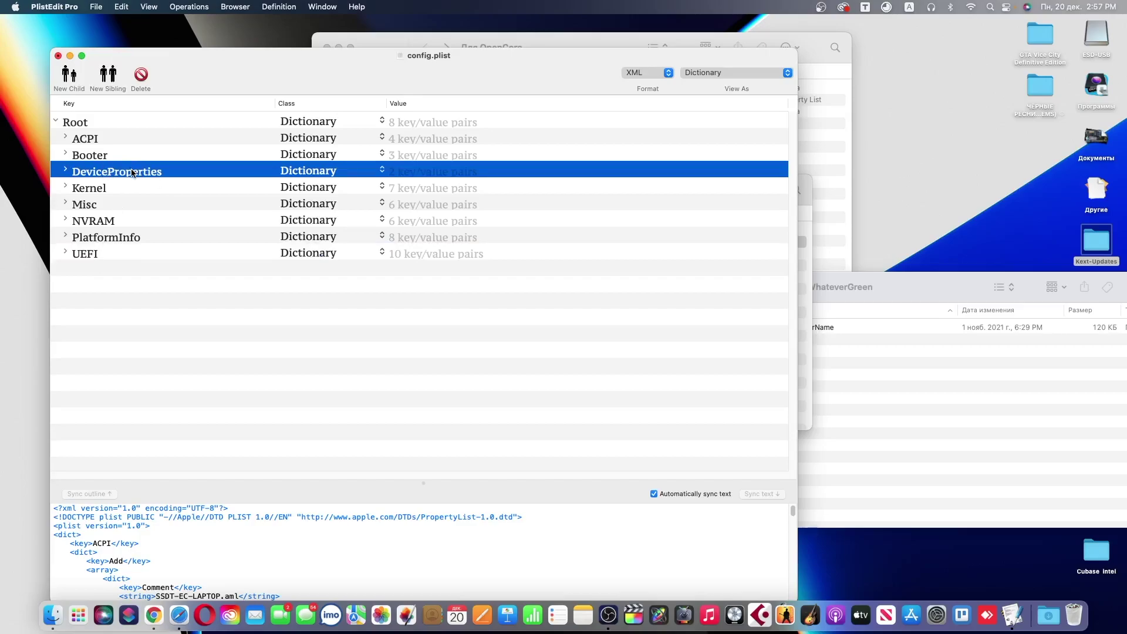
click(143, 76)
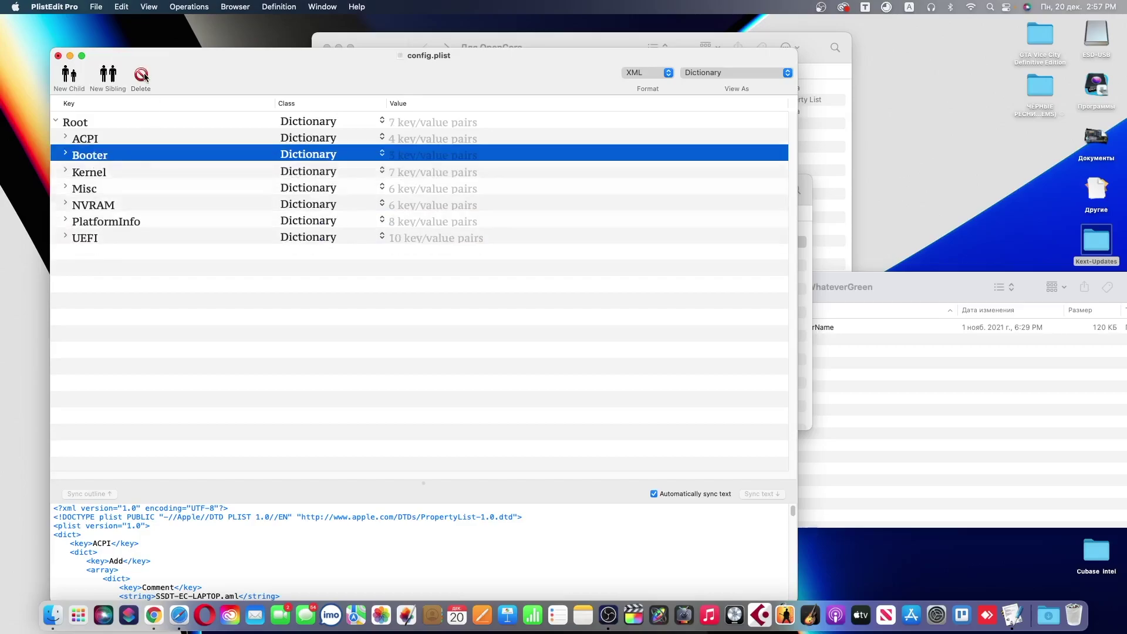
Step: Review the Booter Quirks, then expand the Kernel section
click(64, 155)
click(74, 203)
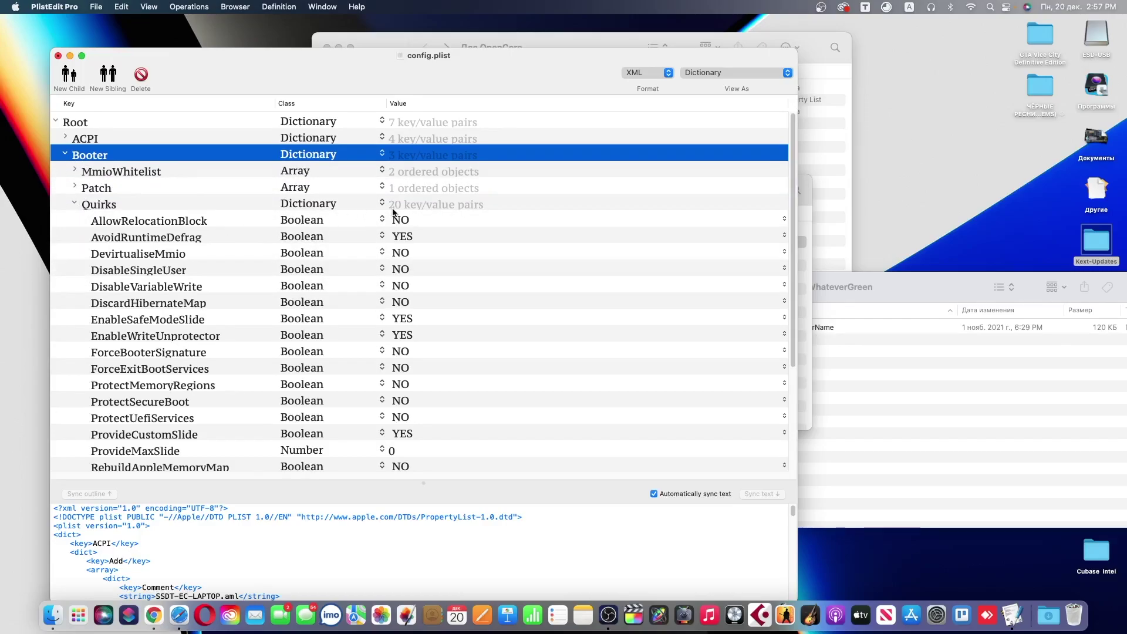
scroll(270, 256, down, 5)
scroll(181, 226, up, 5)
scroll(201, 342, down, 2)
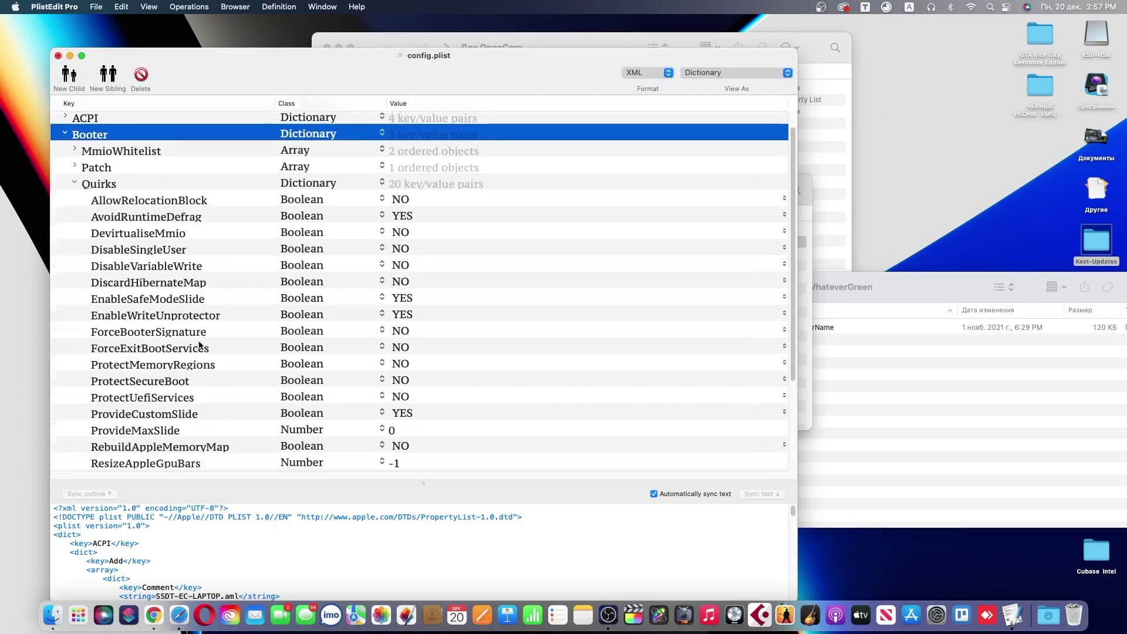
scroll(212, 364, up, 2)
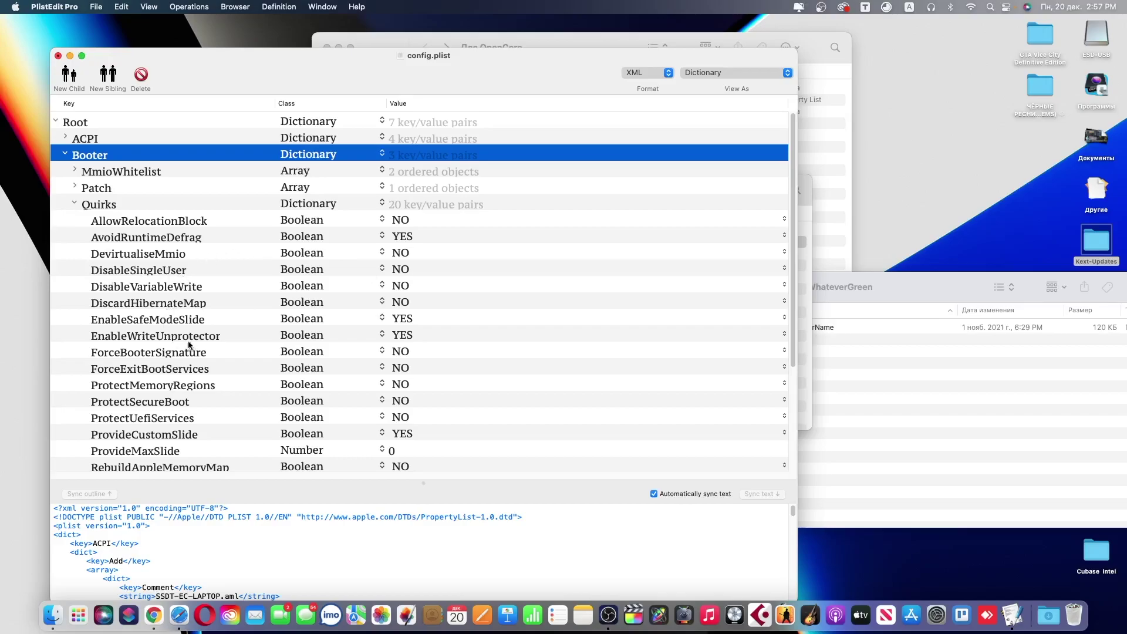
click(64, 153)
click(65, 170)
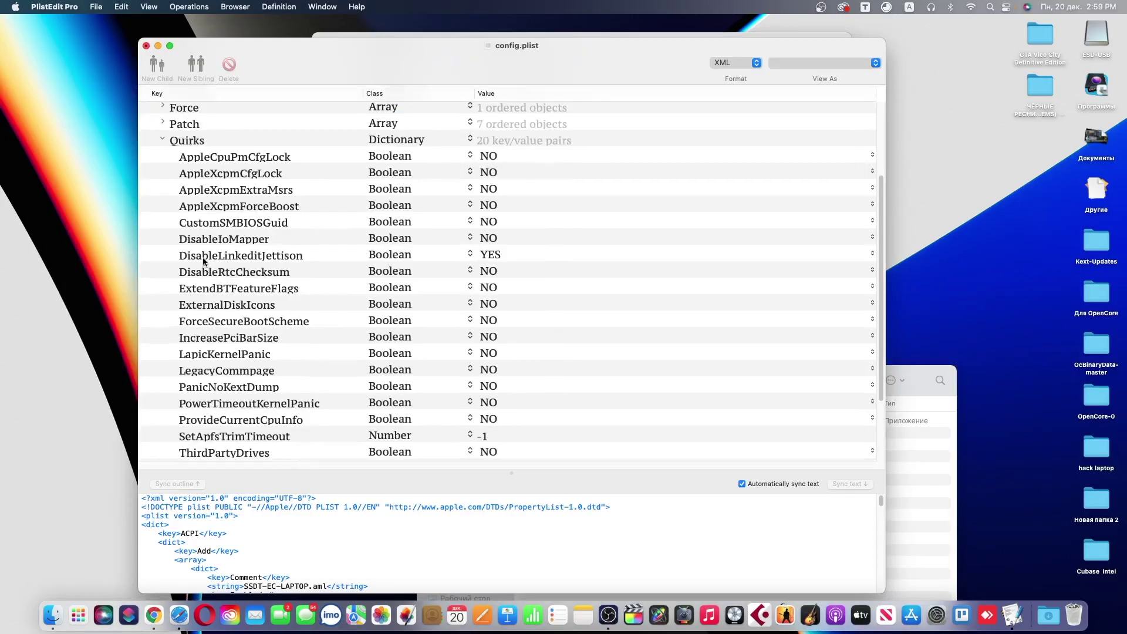
Step: Set PowerTimeoutKernelPanic, LapicKernelPanic and PanicNoKextDump Kernel Quirks to YES
scroll(194, 235, down, 3)
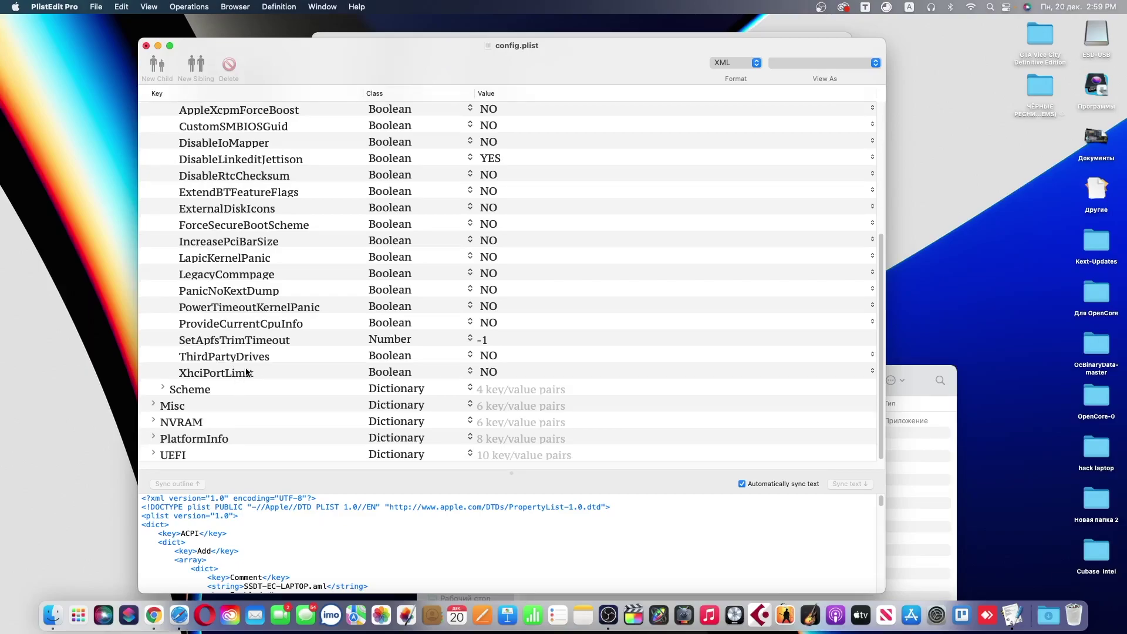
click(238, 307)
click(491, 307)
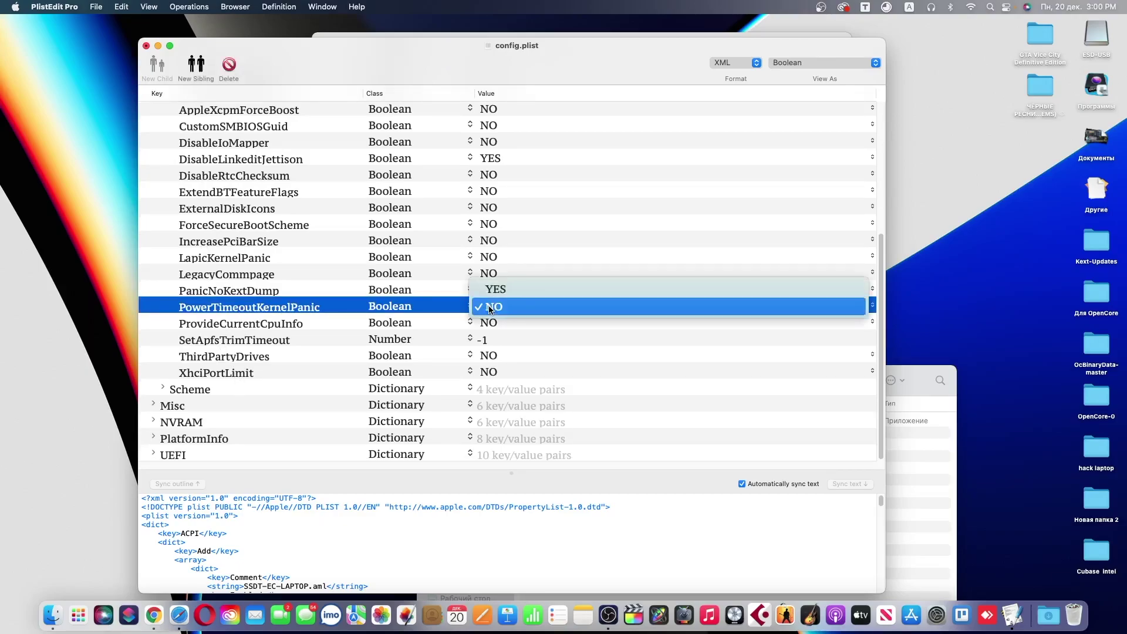
click(494, 288)
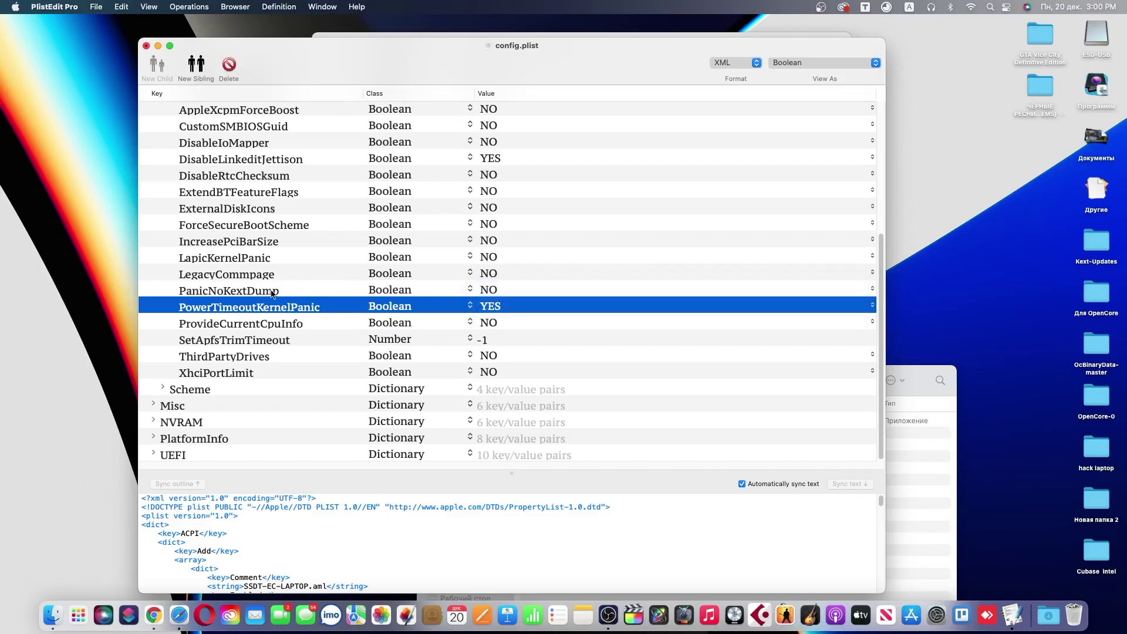
click(258, 259)
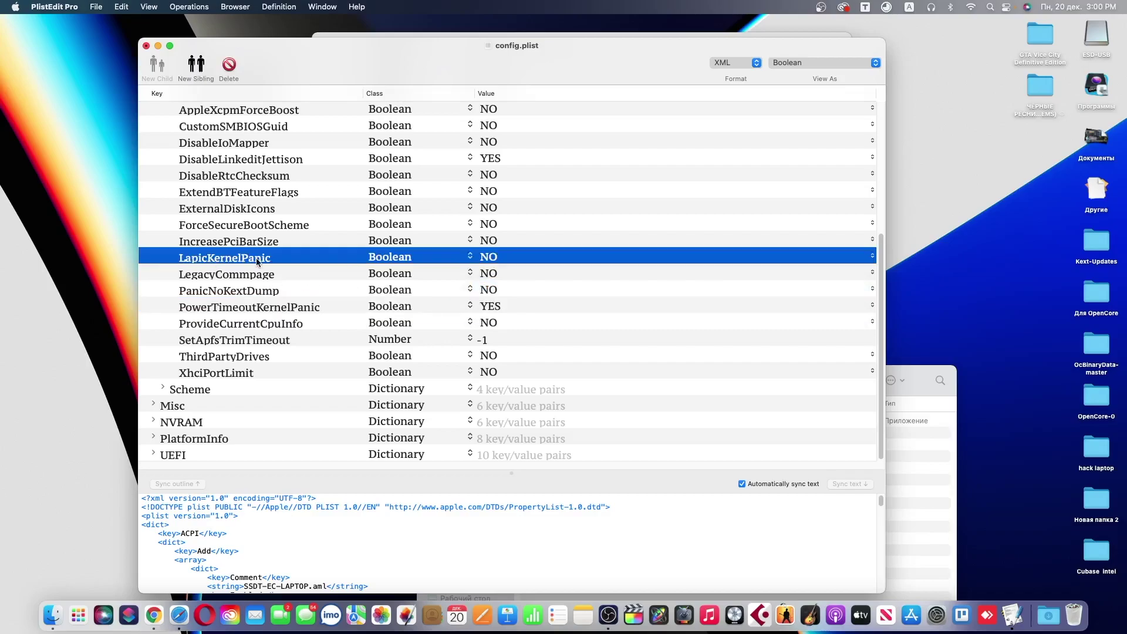
drag(497, 258, 497, 243)
click(450, 298)
click(497, 290)
click(497, 273)
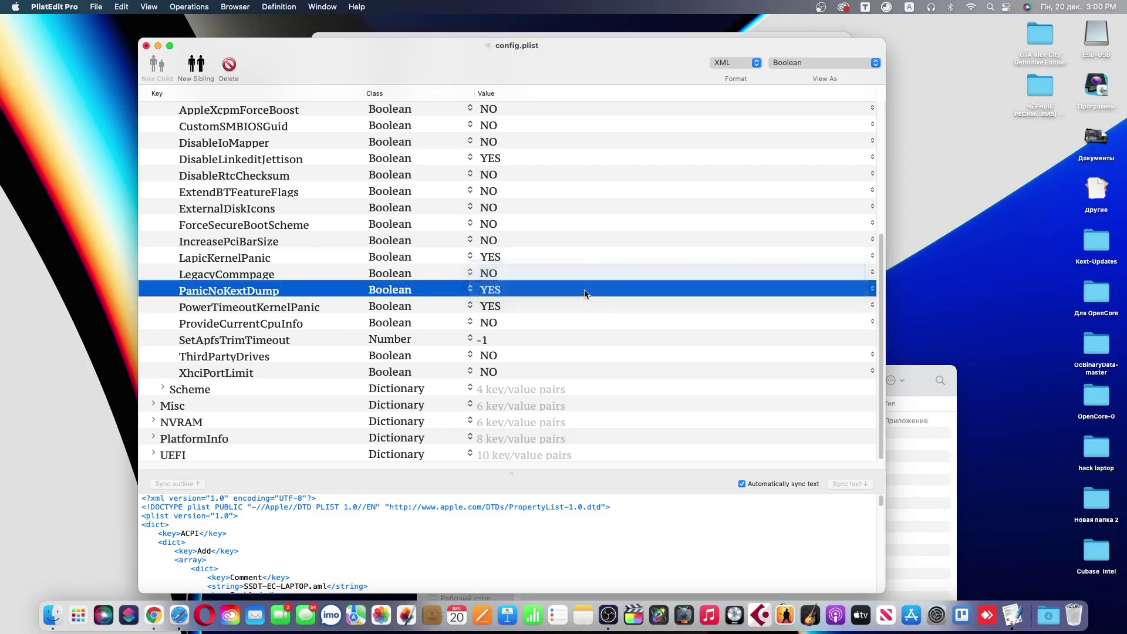
Step: Set DisableIoMapper and AppleXcpmCfgLock to YES, then collapse the Kernel section
scroll(264, 251, up, 5)
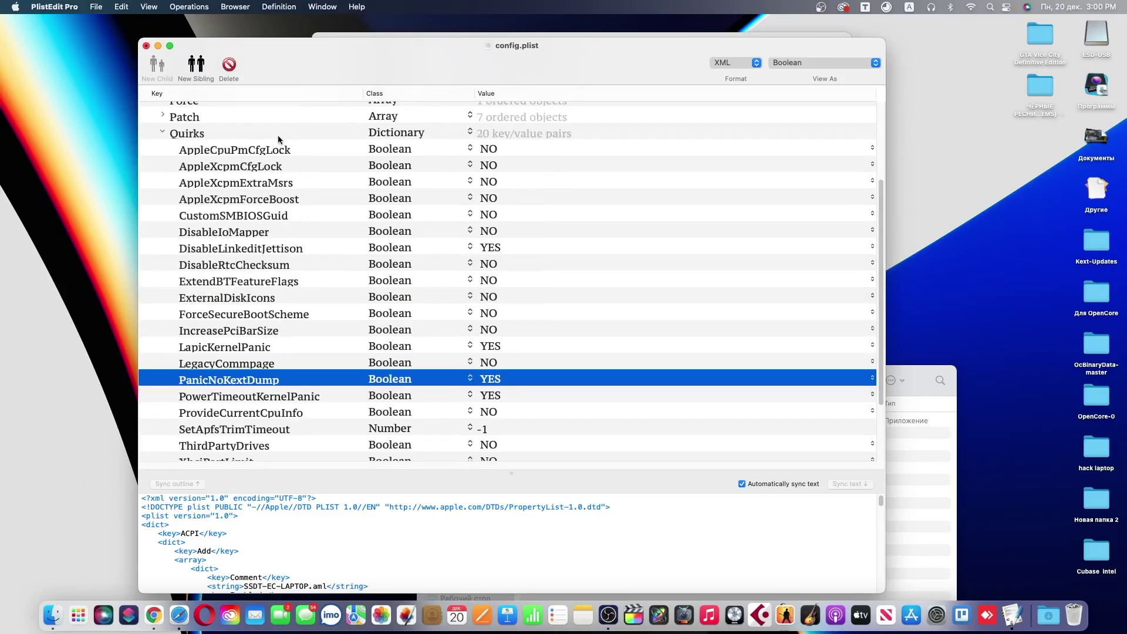
click(217, 235)
click(490, 232)
click(493, 216)
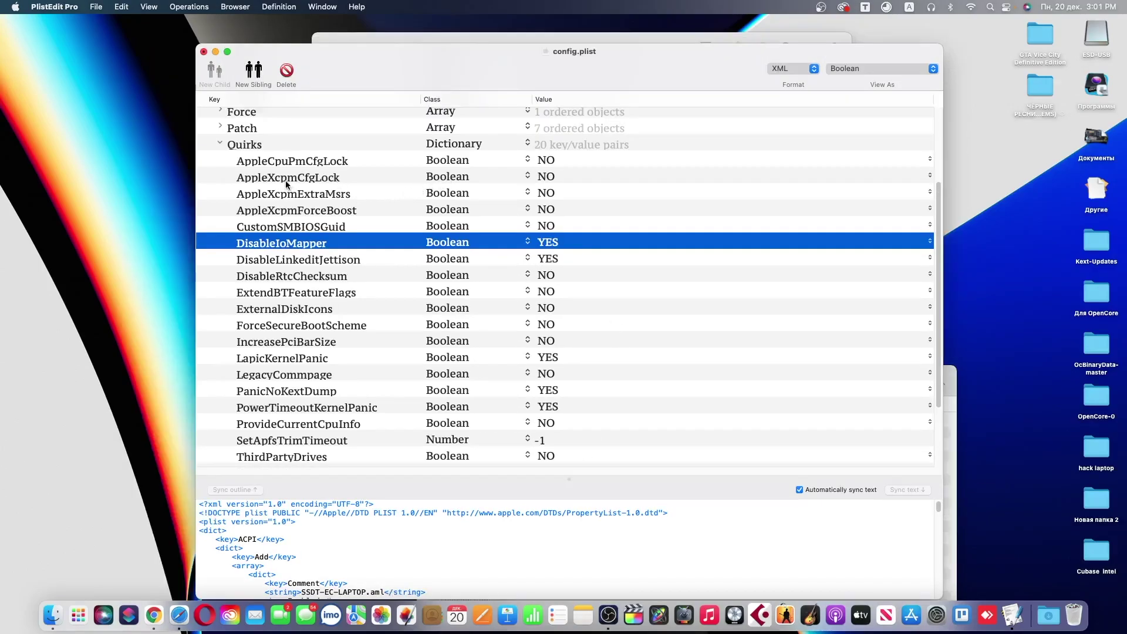
click(280, 178)
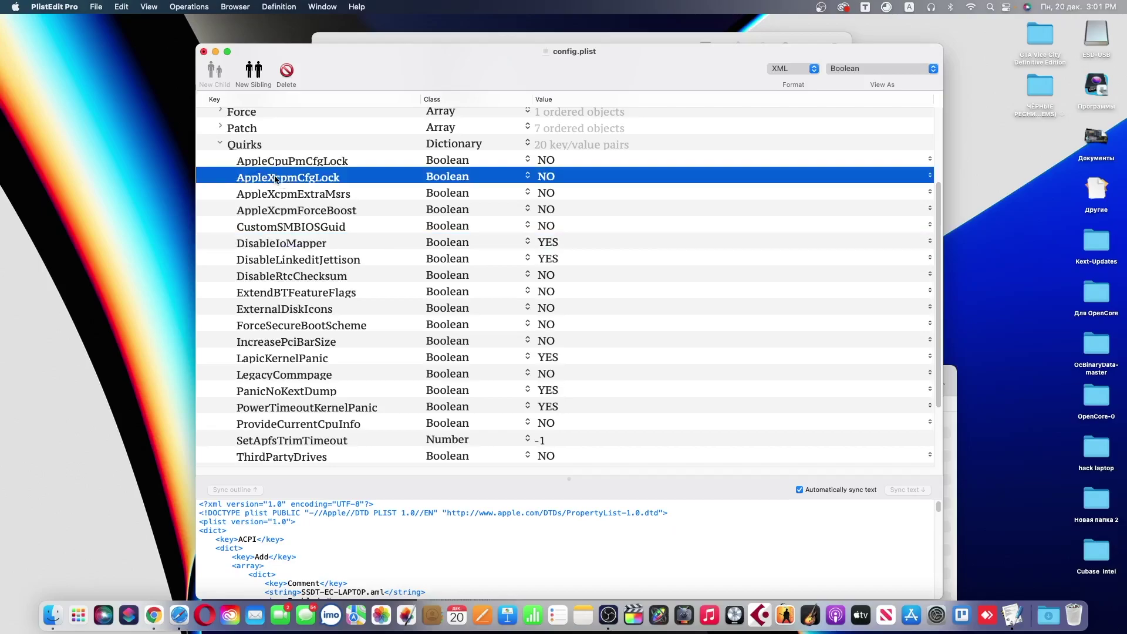
click(569, 176)
click(568, 157)
scroll(352, 311, up, 1)
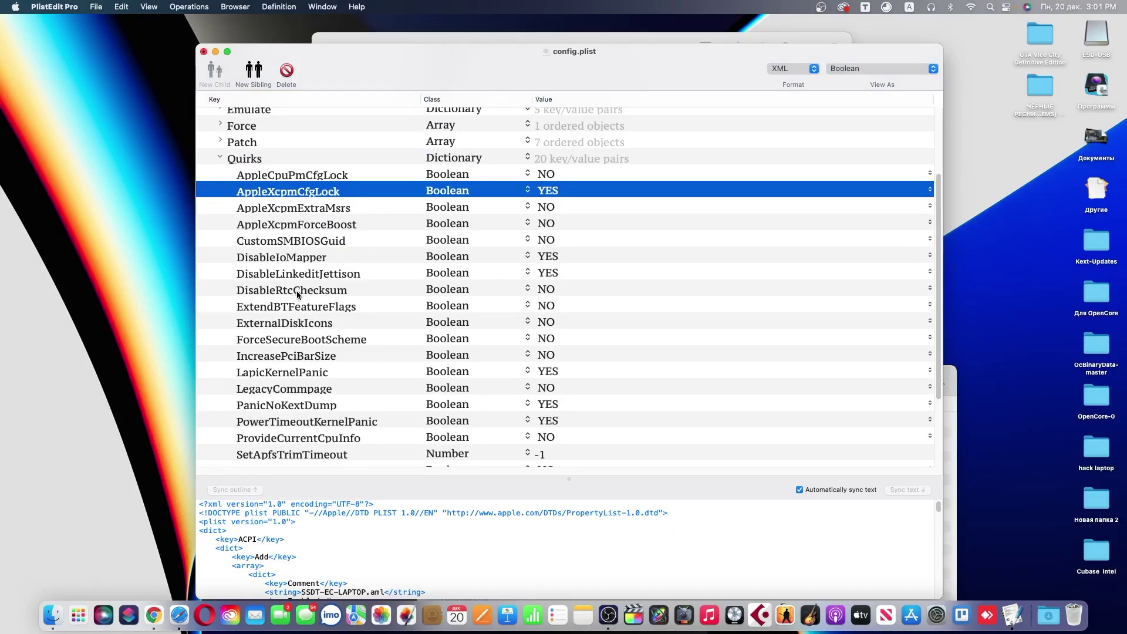
click(220, 159)
click(210, 183)
Step: Under Misc Boot, set PickerAttributes to 144
click(220, 215)
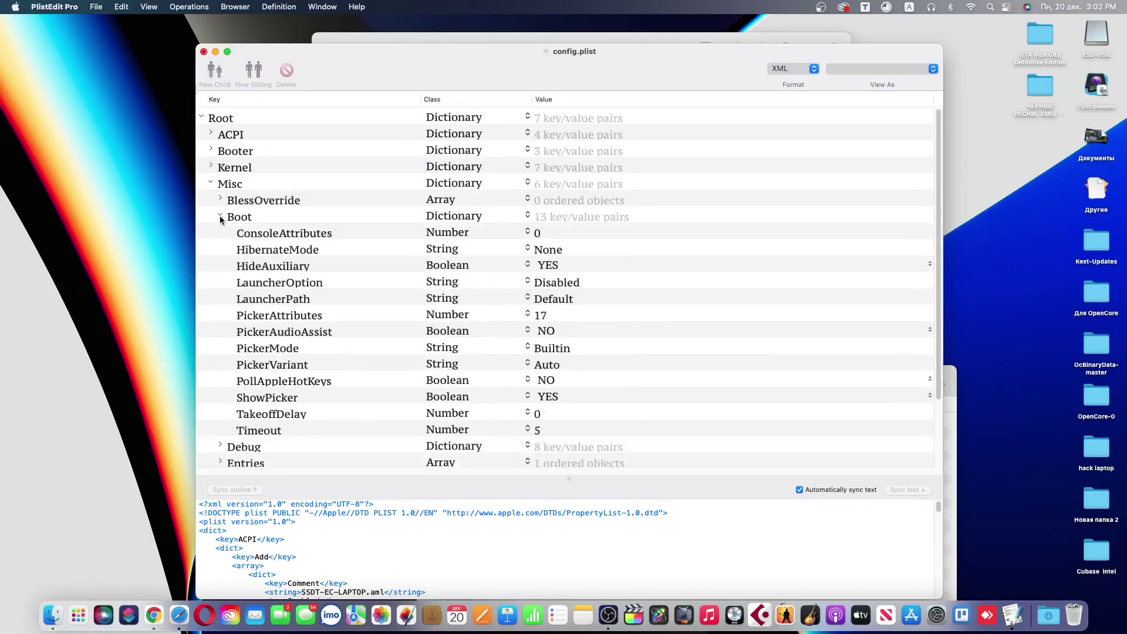
click(549, 286)
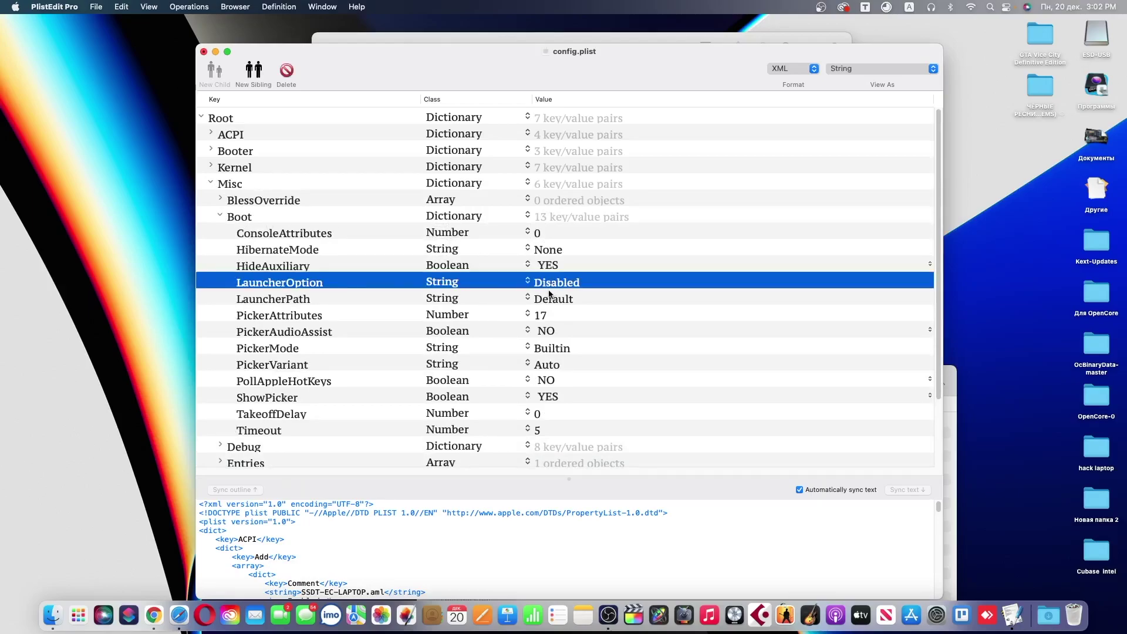
click(546, 303)
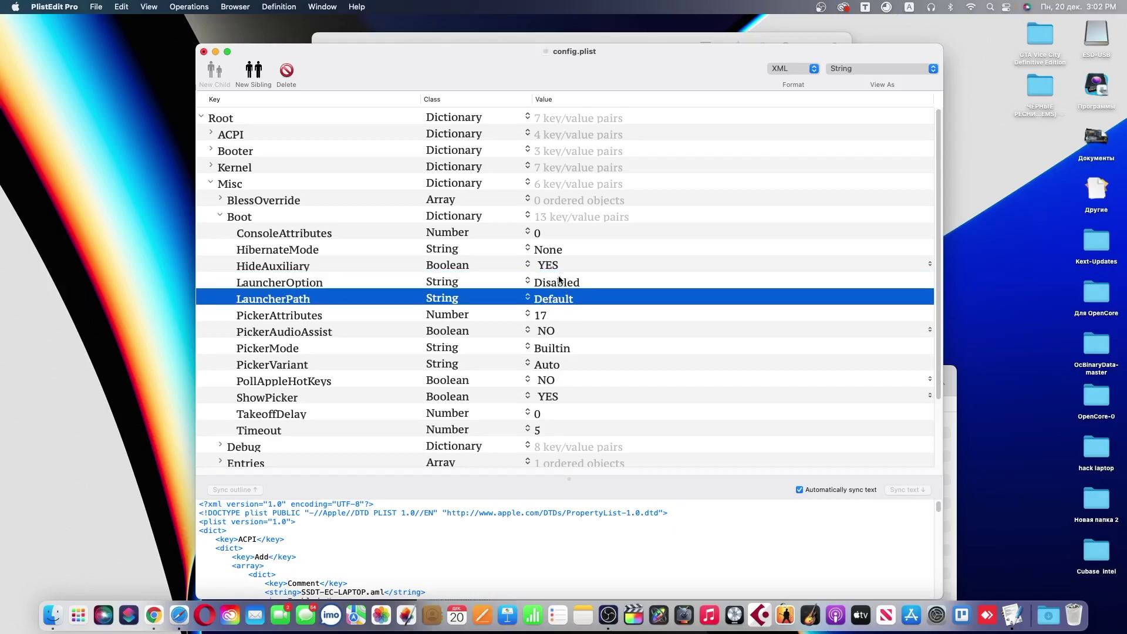
click(562, 315)
click(562, 315)
text(144)
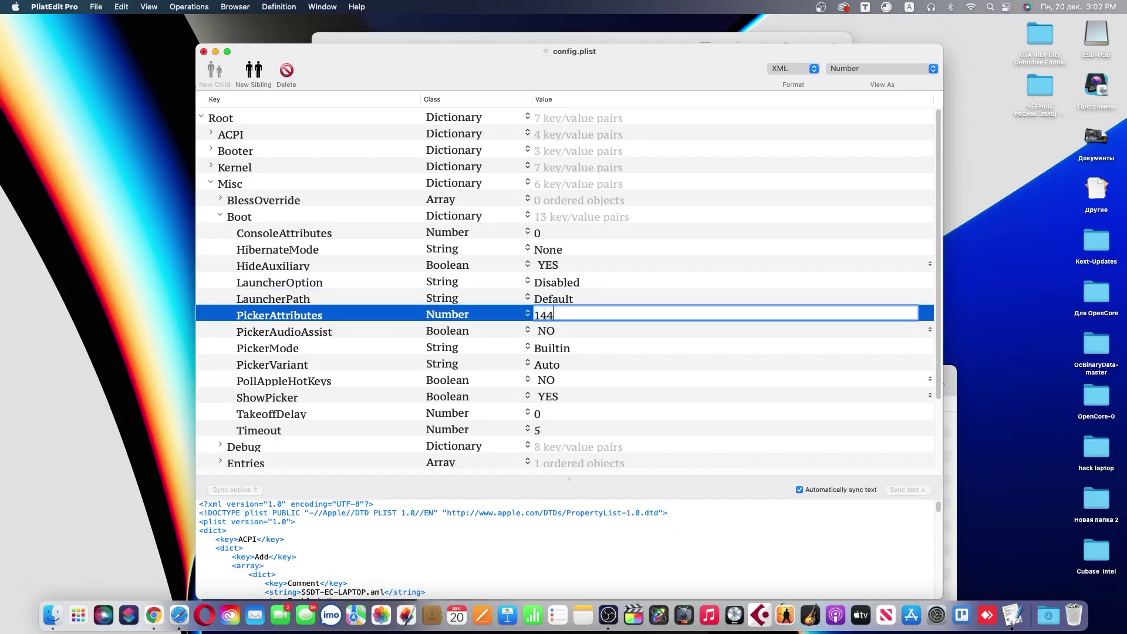
key(Return)
Step: Turn PickerAudioAssist on and set PickerMode to External
click(550, 332)
click(549, 314)
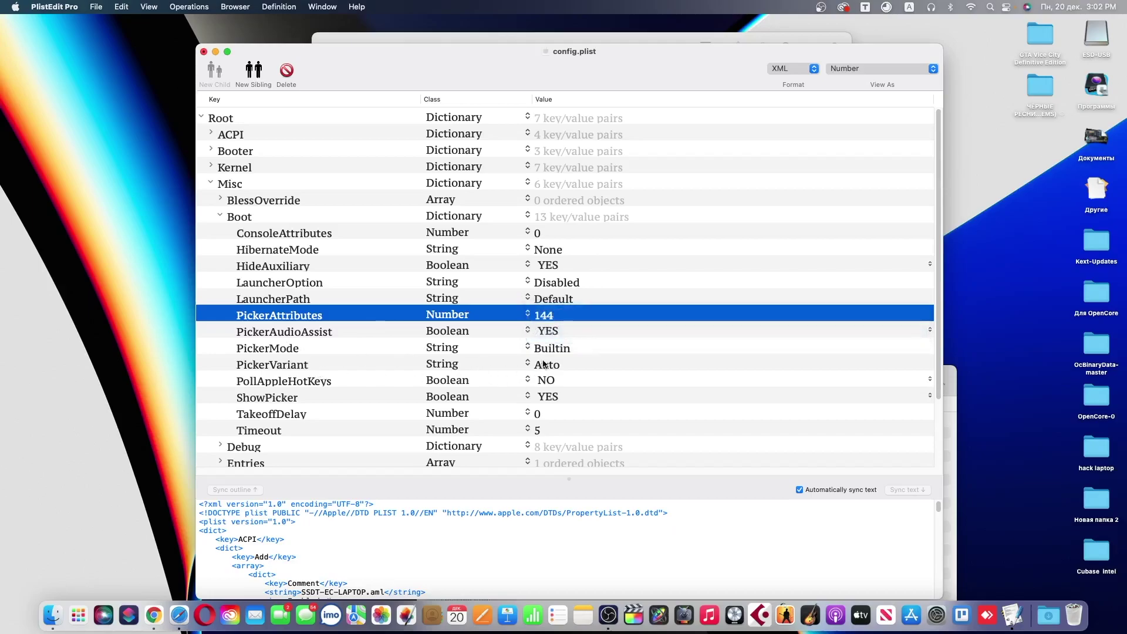
click(559, 350)
click(559, 350)
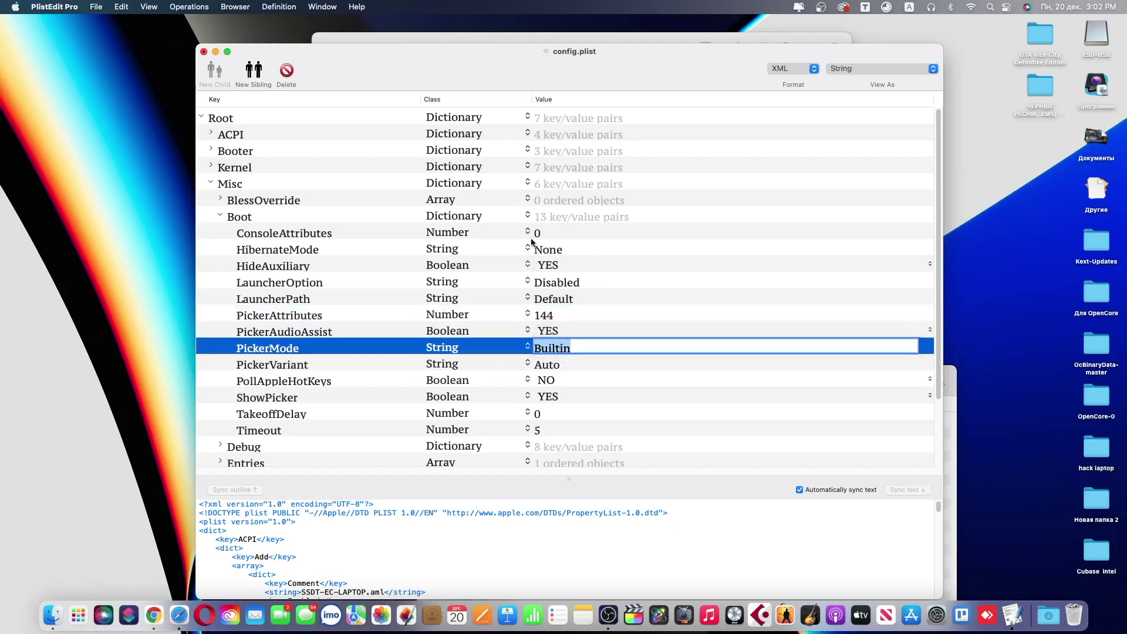
text(Ex)
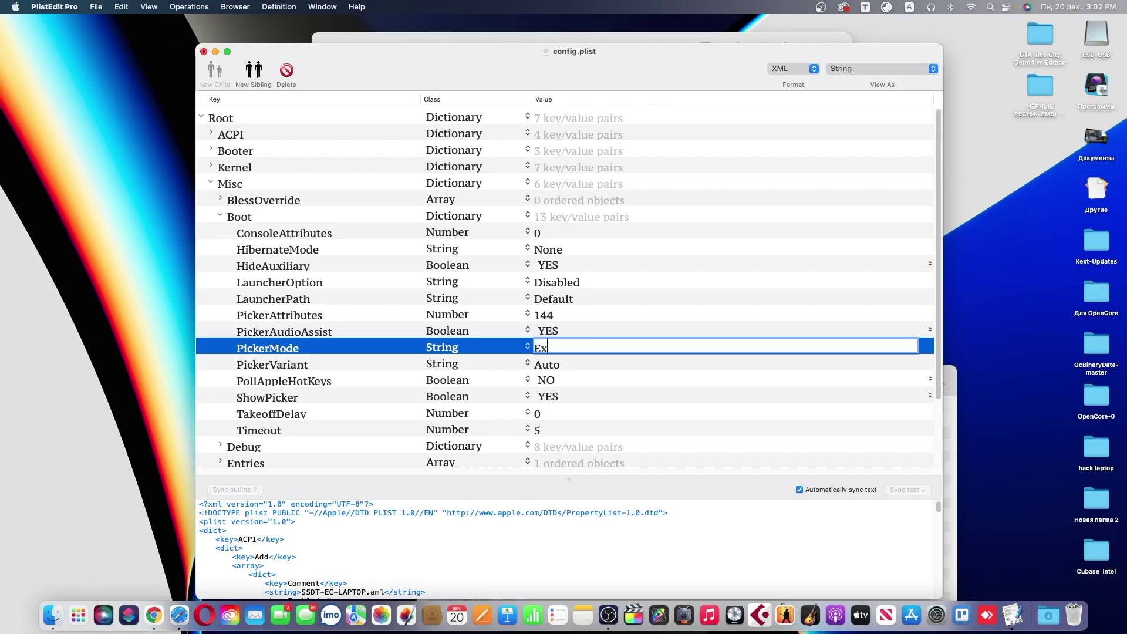
text(ternal)
key(Return)
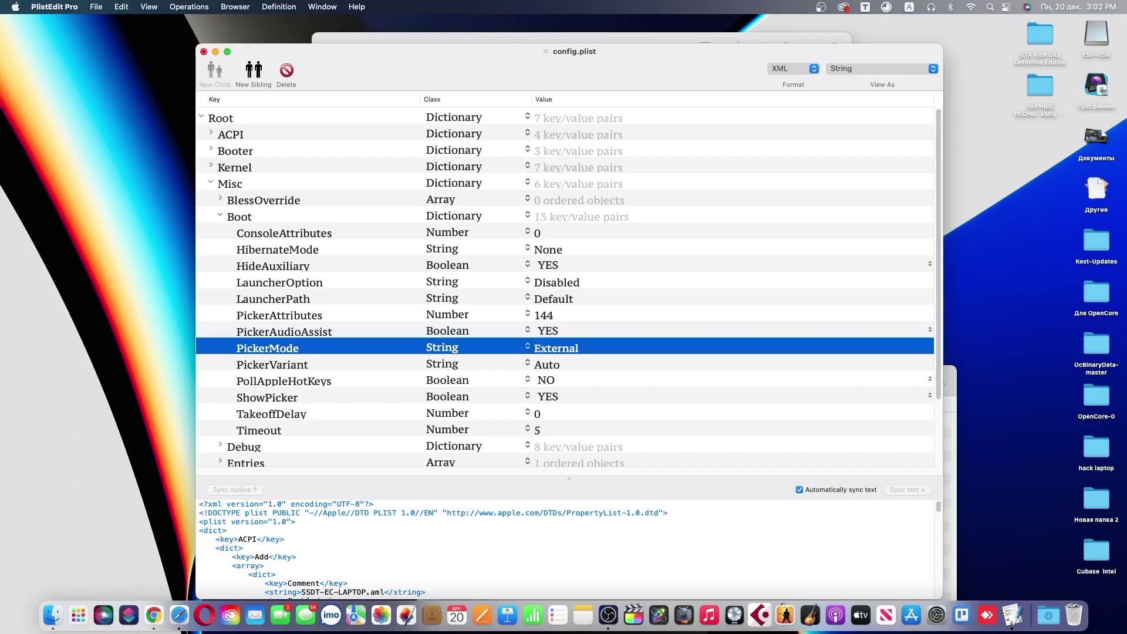
double_click(550, 369)
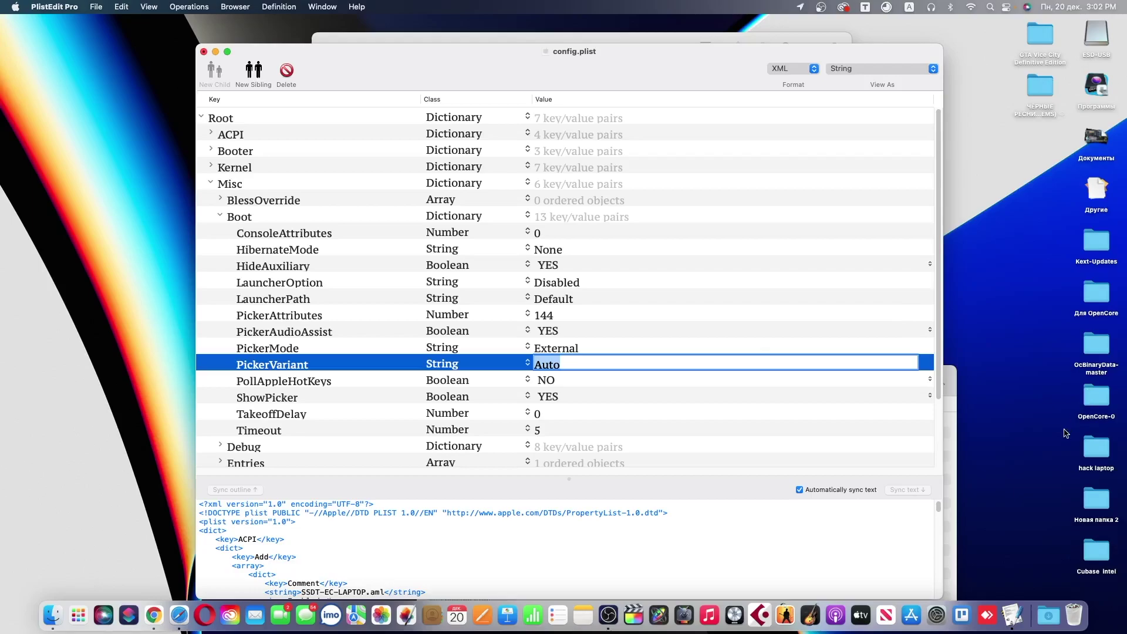
double_click(1101, 402)
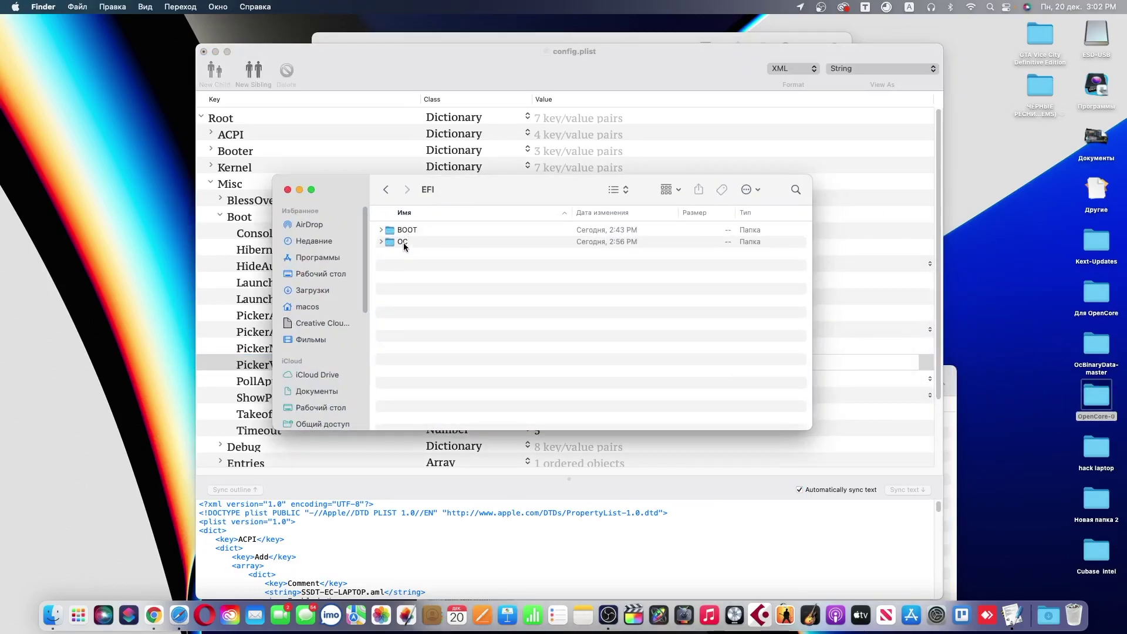
Step: Copy the Acidanthera folder name from Resources/Image into PickerVariant, followed by a backslash
click(404, 242)
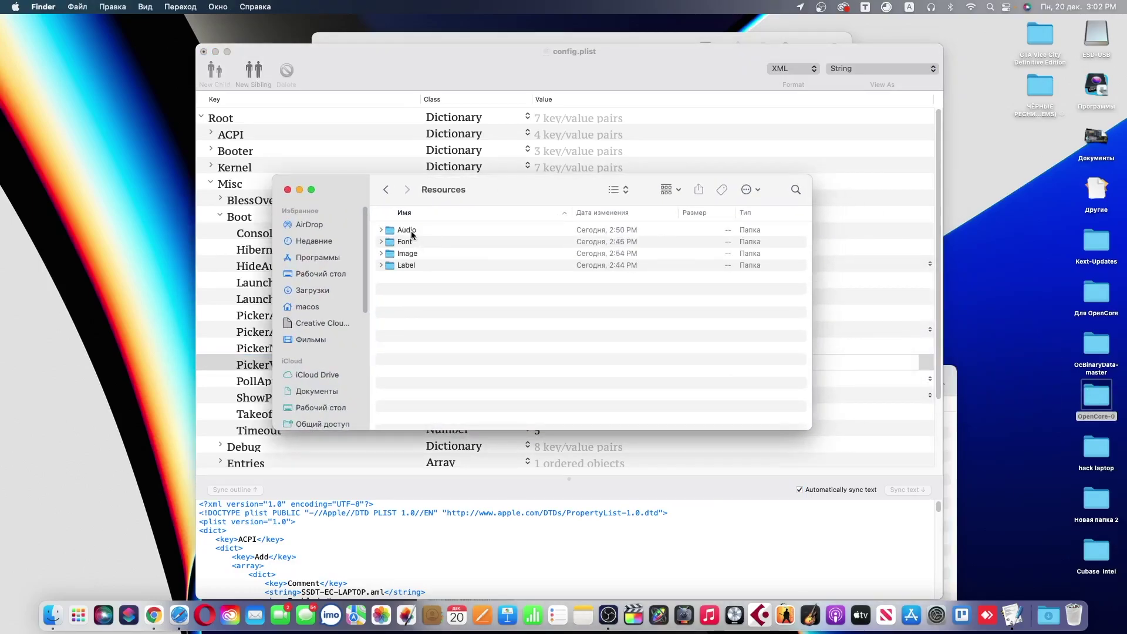
double_click(413, 256)
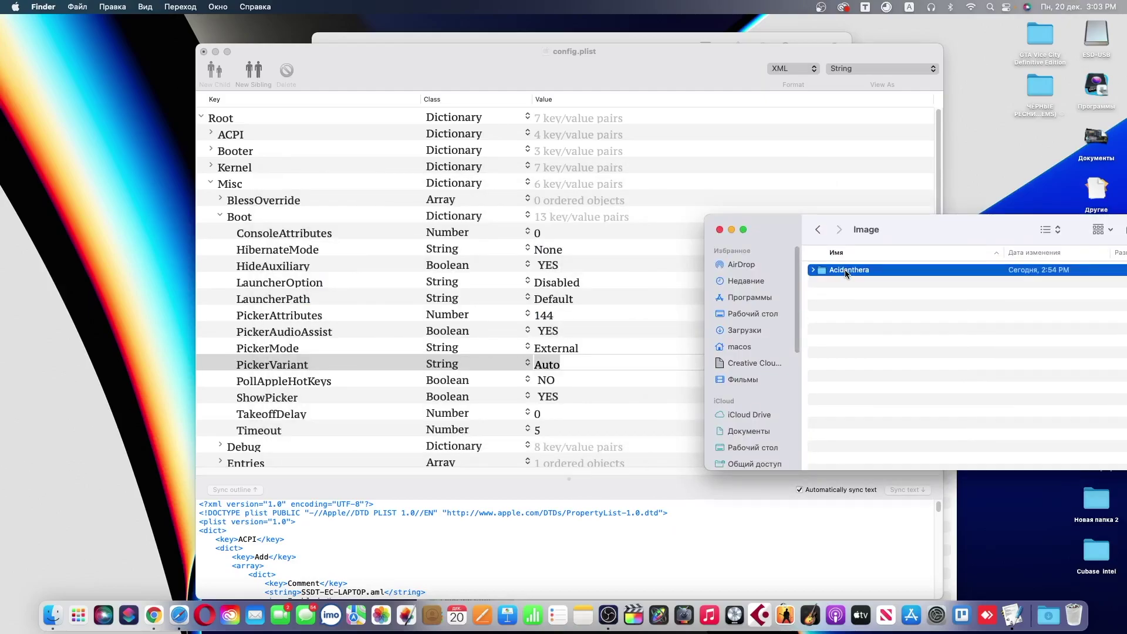
click(845, 270)
right_click(845, 270)
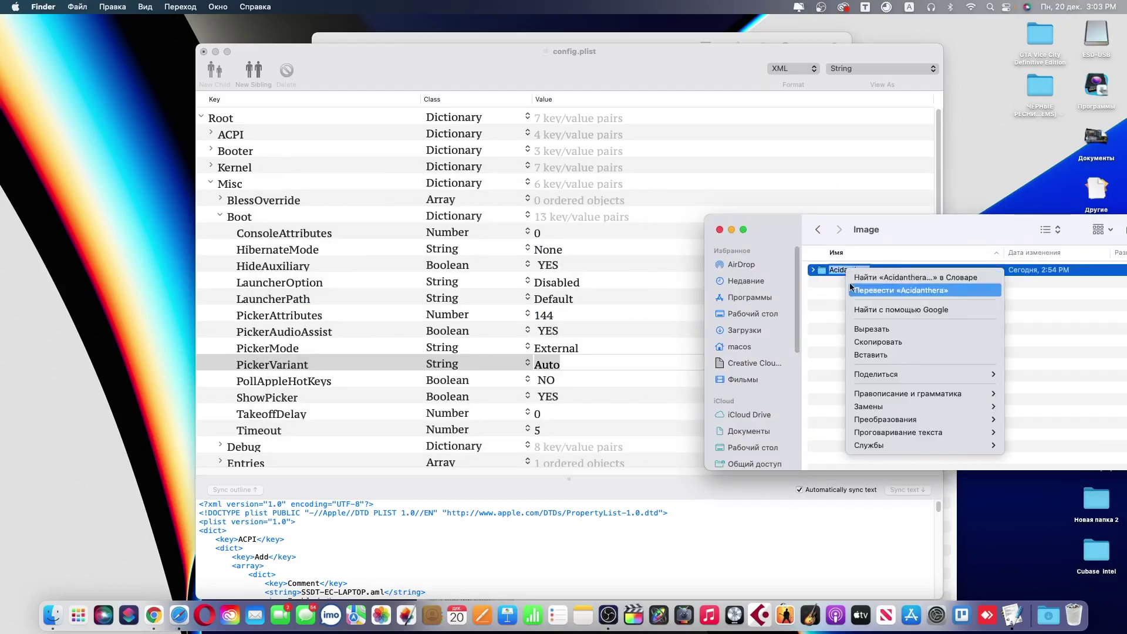
click(879, 343)
double_click(597, 362)
key(super+v)
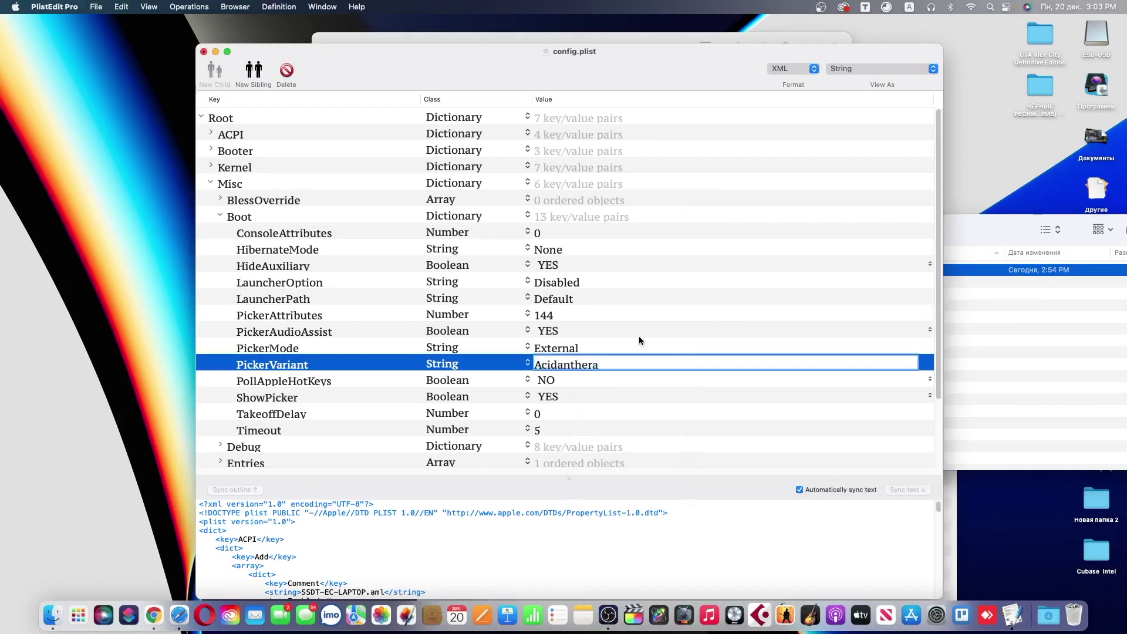
text(\)
key(super+Tab)
Step: Append the GoldenGate folder name so PickerVariant reads Acidanthera\GoldenGate
double_click(840, 293)
double_click(846, 270)
right_click(845, 271)
key(Escape)
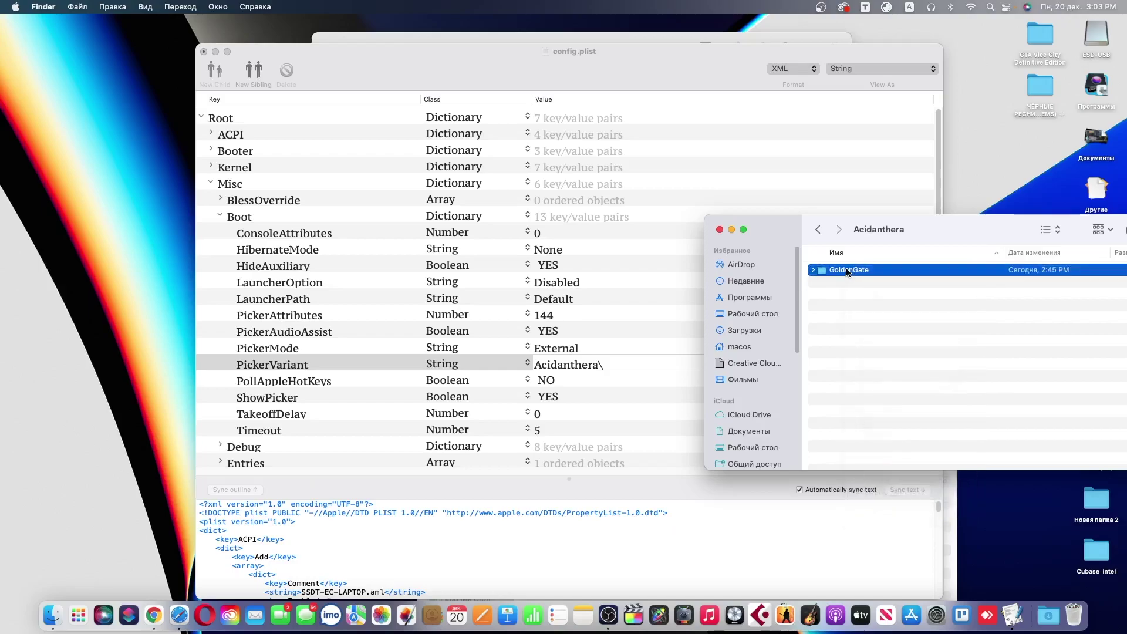
right_click(847, 272)
click(877, 335)
key(super+c)
key(super+Tab)
key(super+v)
key(Return)
Step: Set the Misc Boot Timeout value to 10 and check ShowPicker
click(548, 431)
click(548, 430)
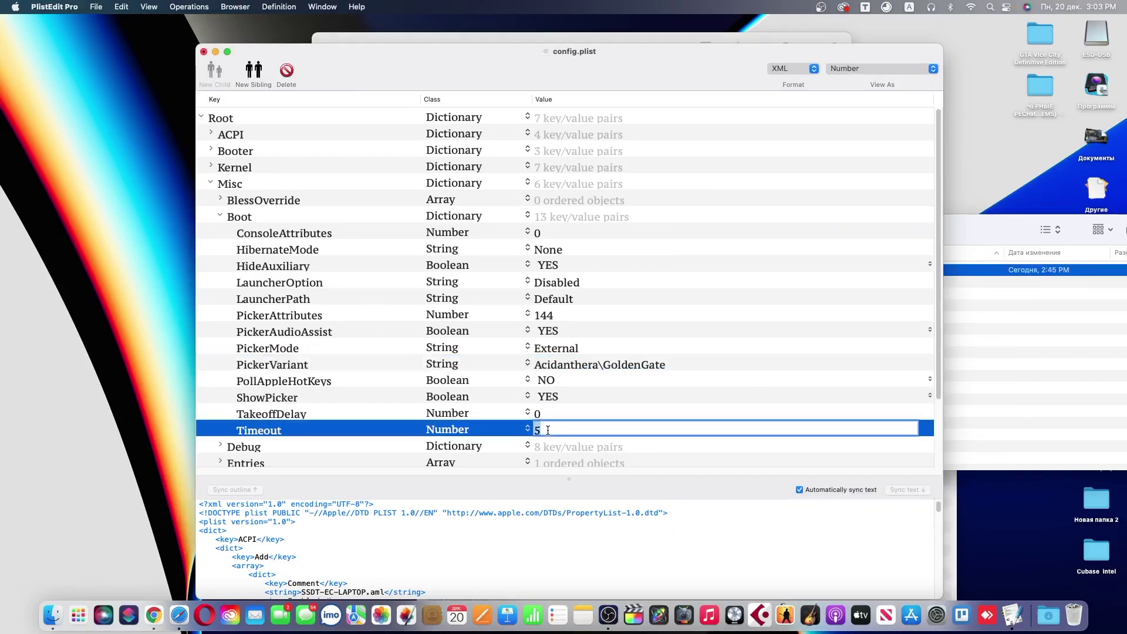
text(10)
key(Return)
scroll(282, 335, down, 2)
click(289, 348)
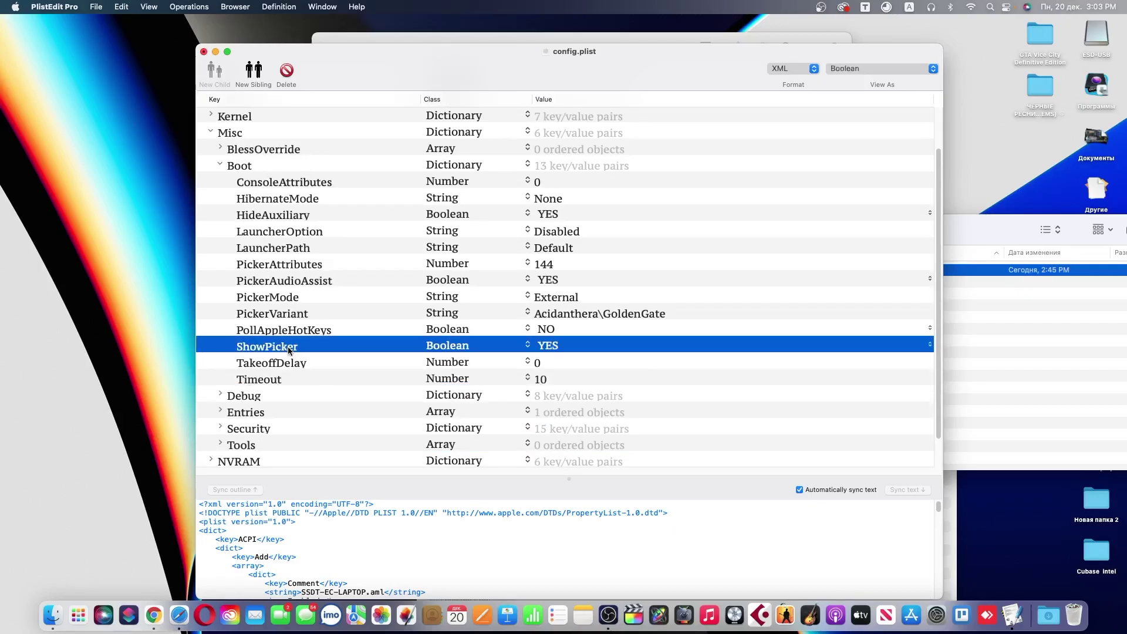
scroll(247, 293, down, 2)
scroll(252, 270, up, 3)
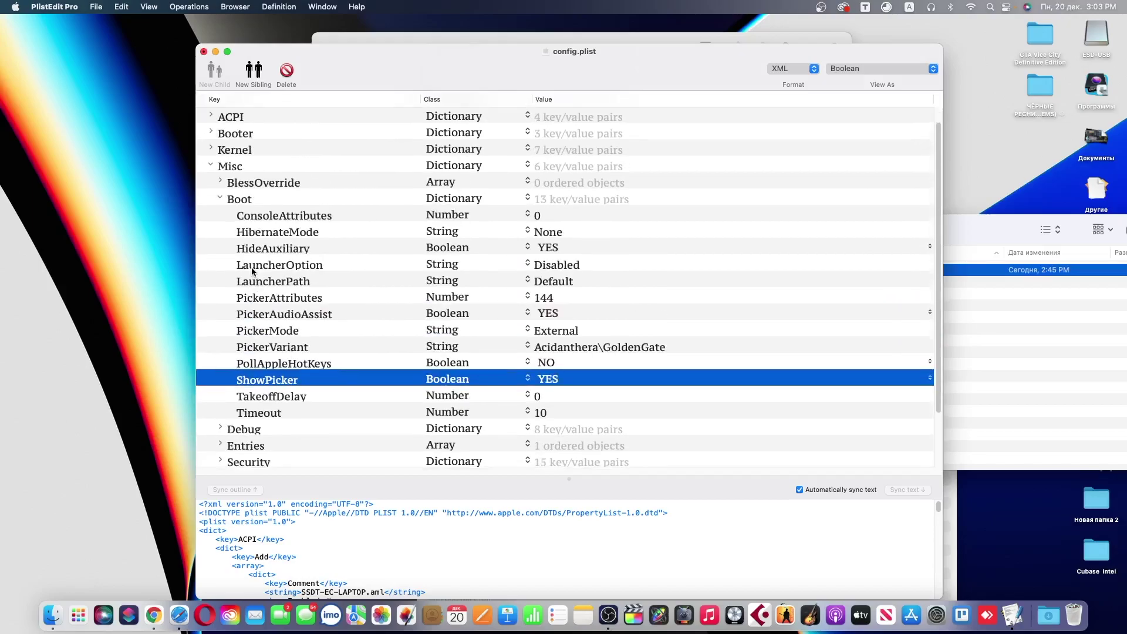
Step: Collapse Boot and review the Debug Target value before collapsing Debug
click(217, 198)
click(220, 199)
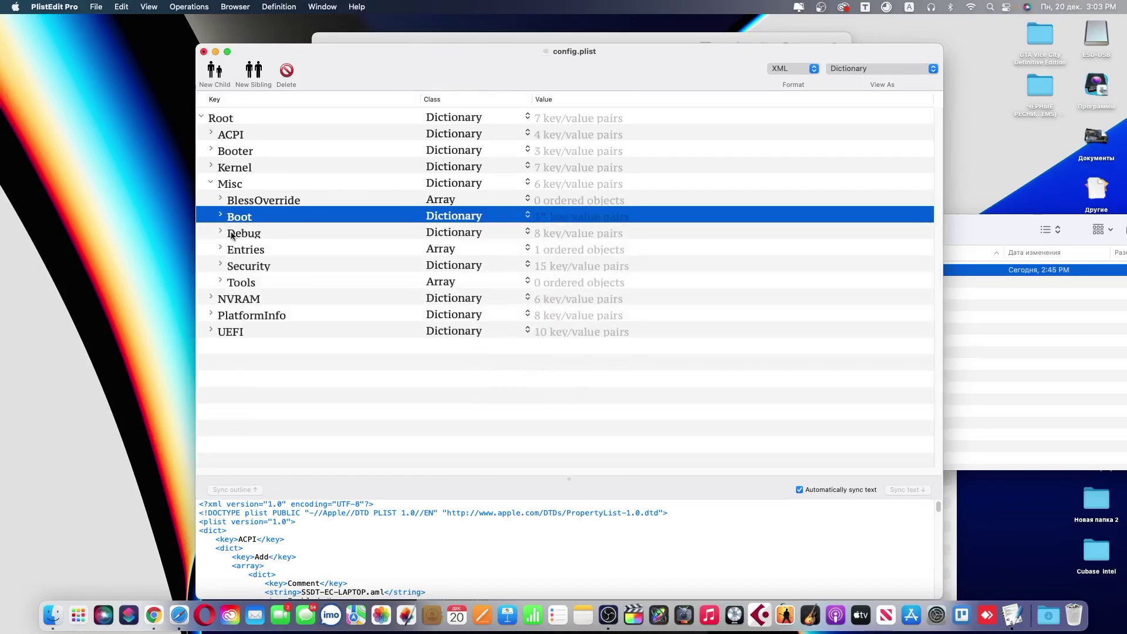
click(220, 235)
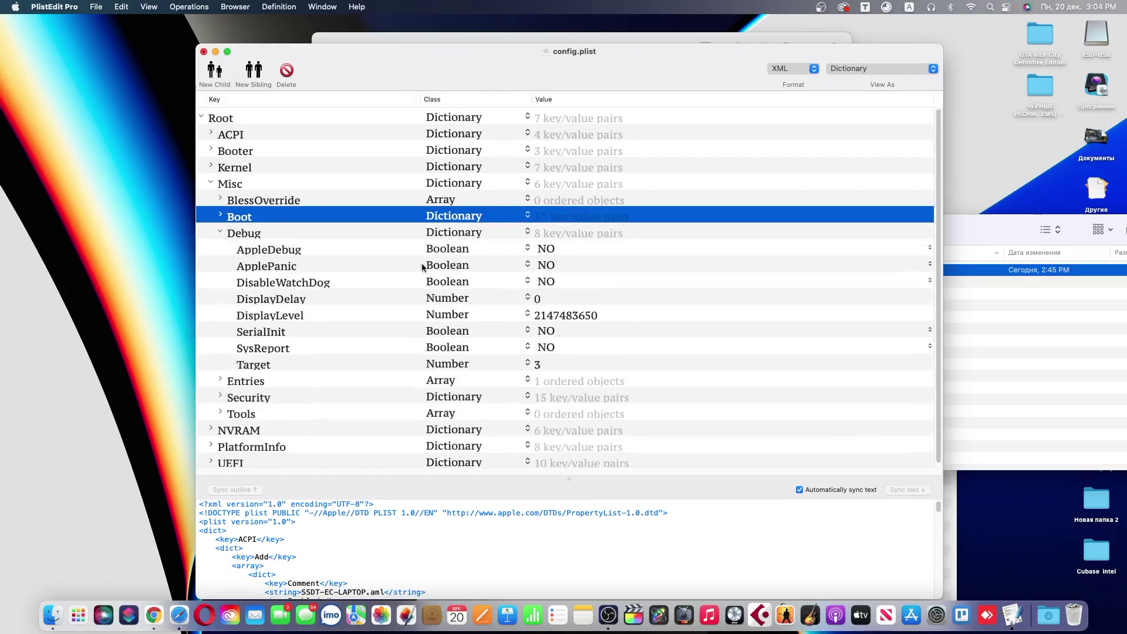
click(544, 363)
click(543, 363)
click(220, 232)
Step: Under Security, turn on AllowNvramReset, AllowSetDefault and AllowToggleSip
click(221, 264)
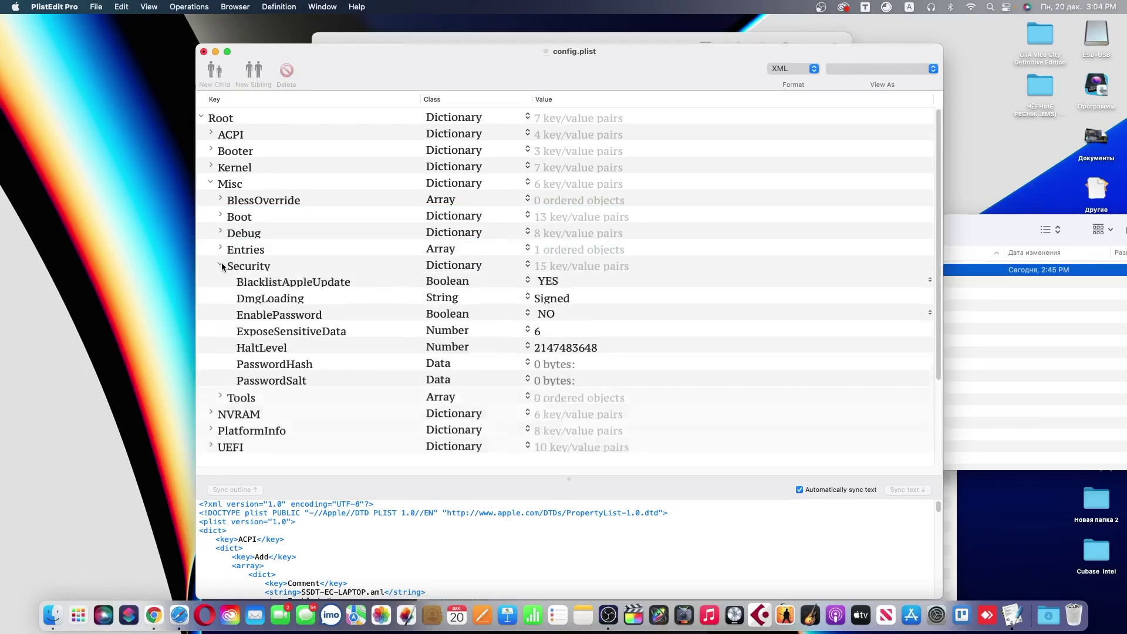
click(561, 283)
click(551, 265)
click(554, 300)
click(564, 281)
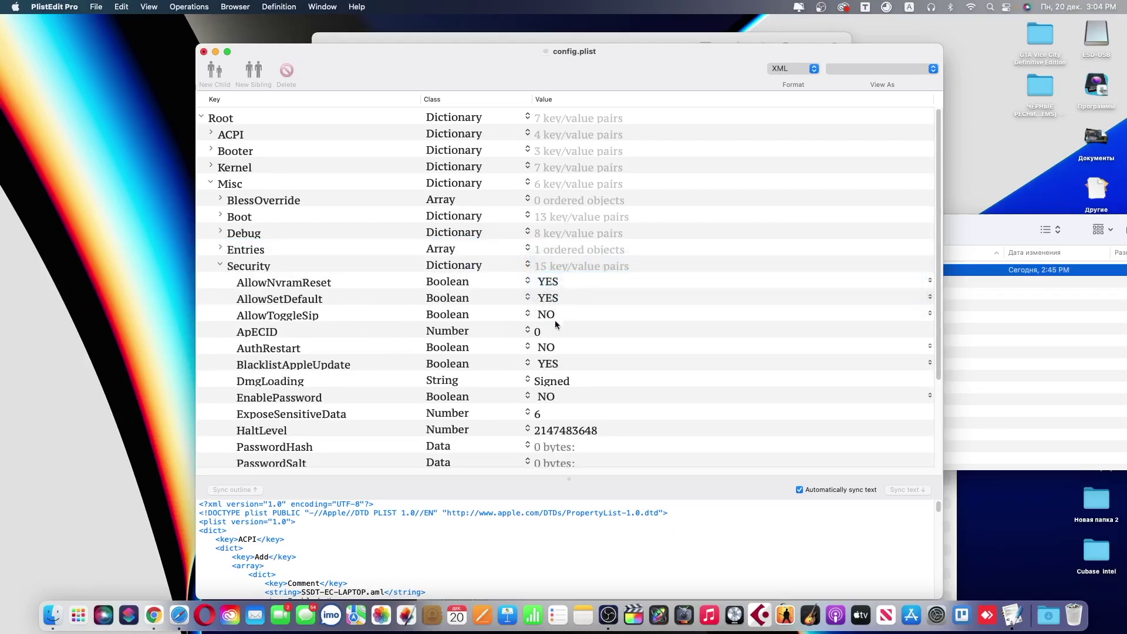
click(548, 316)
click(549, 297)
Step: Review BlacklistAppleUpdate and keep DmgLoading as Signed
click(516, 364)
click(552, 388)
click(552, 385)
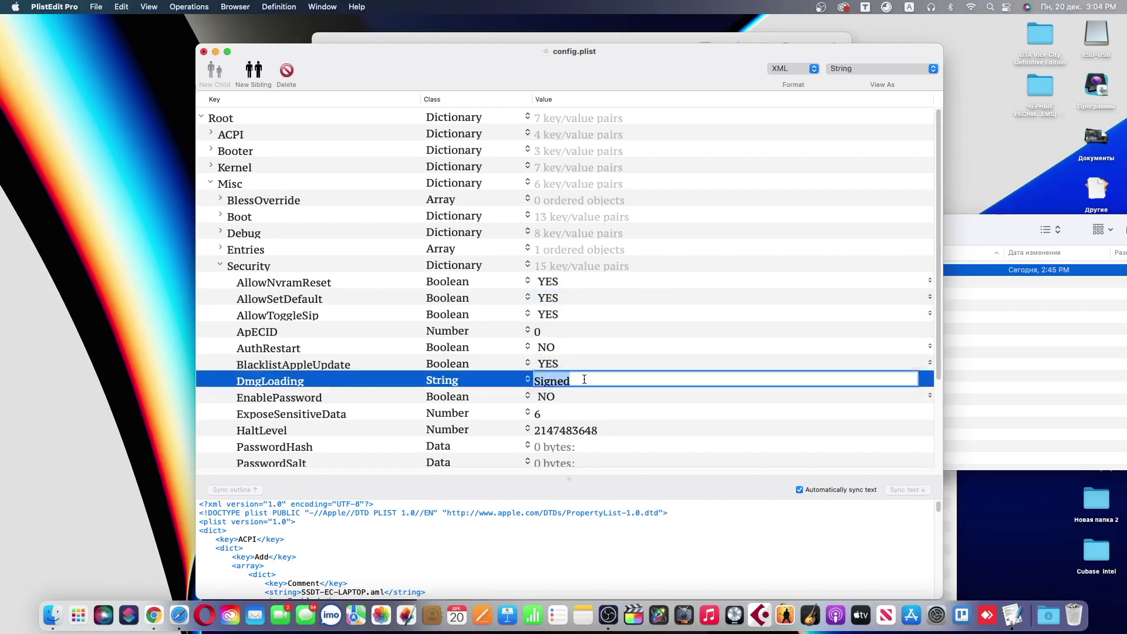
click(569, 381)
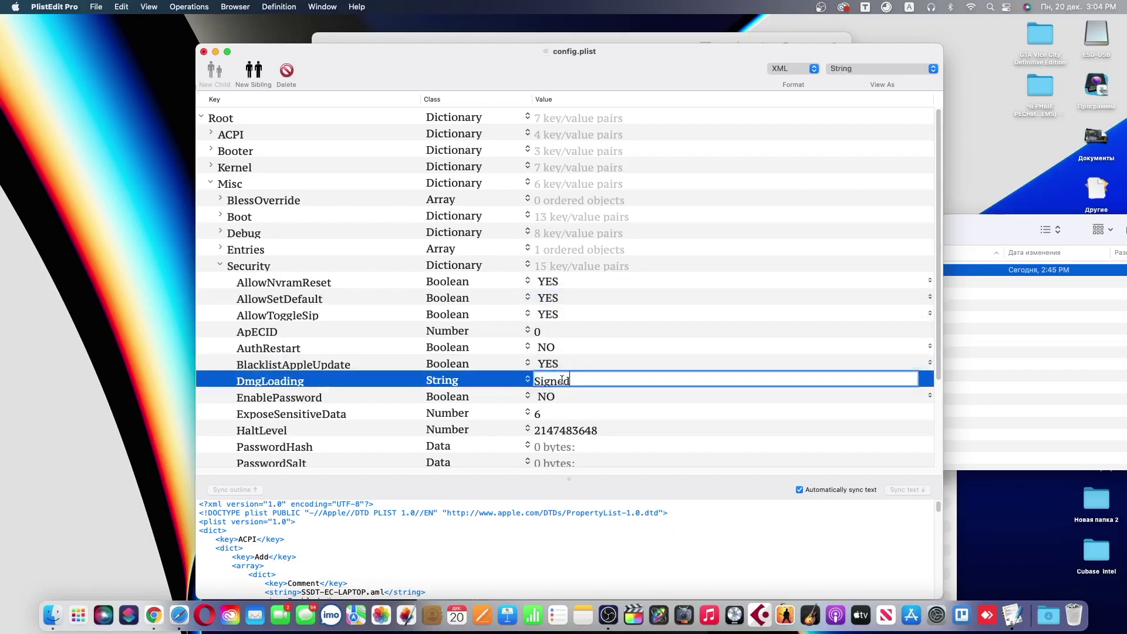
Step: Set ExposeSensitiveData to 3 and leave SecureBootModel as Default
click(590, 414)
scroll(541, 345, down, 3)
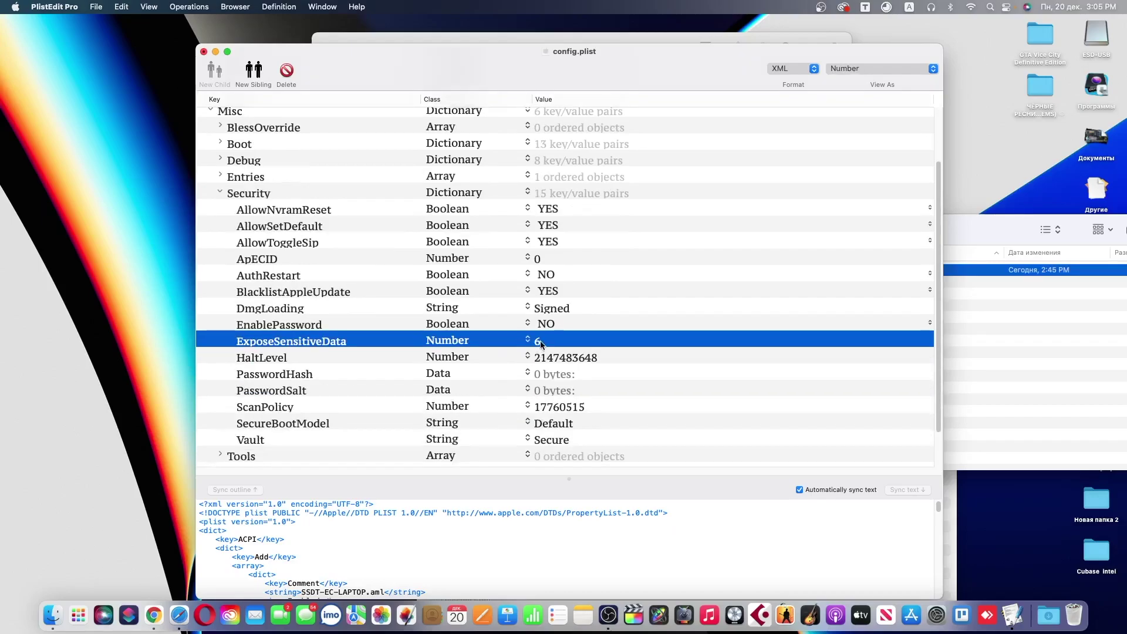
click(540, 344)
text(3)
scroll(547, 376, down, 1)
click(555, 401)
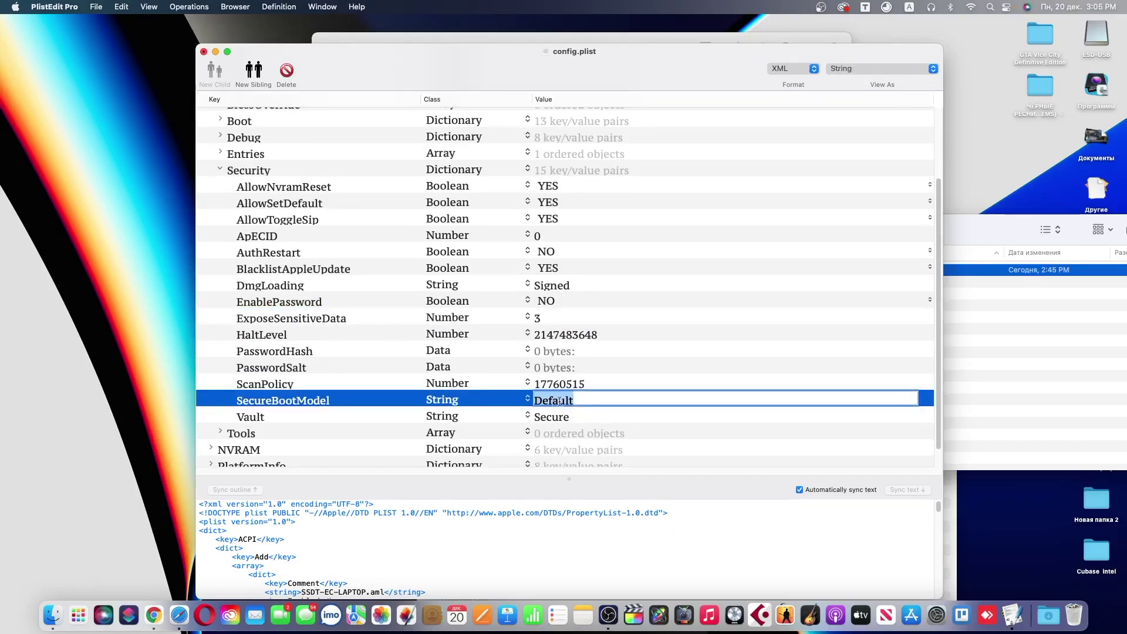
click(579, 399)
click(625, 367)
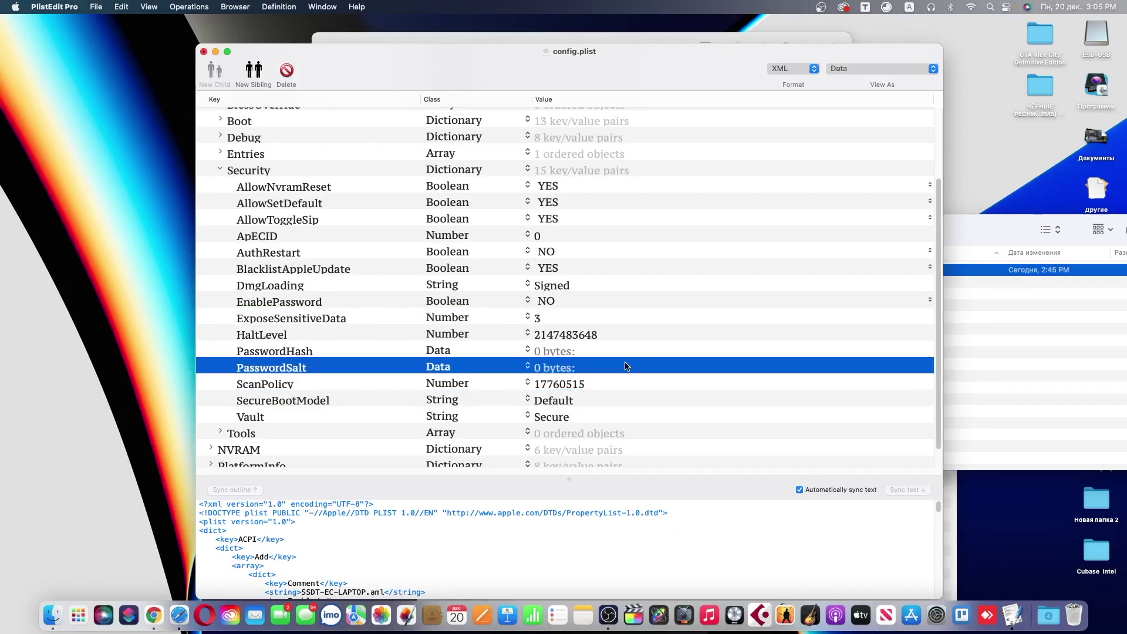
Step: Set ScanPolicy to 0 and Vault to Optional, then collapse Security
double_click(575, 380)
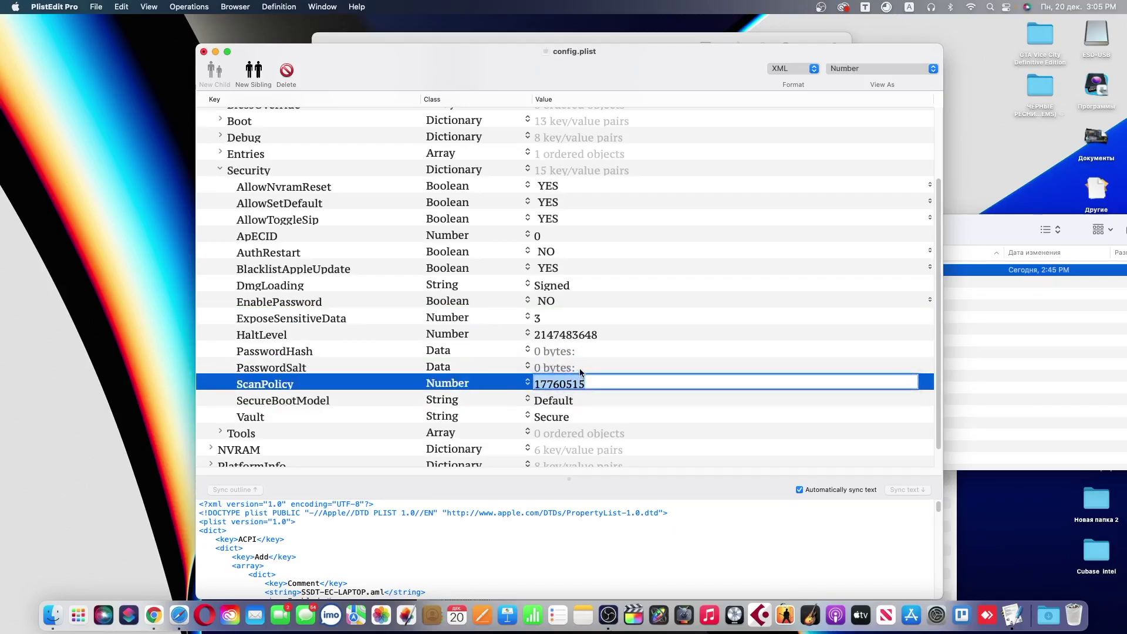
text(0)
double_click(551, 416)
text(Optional)
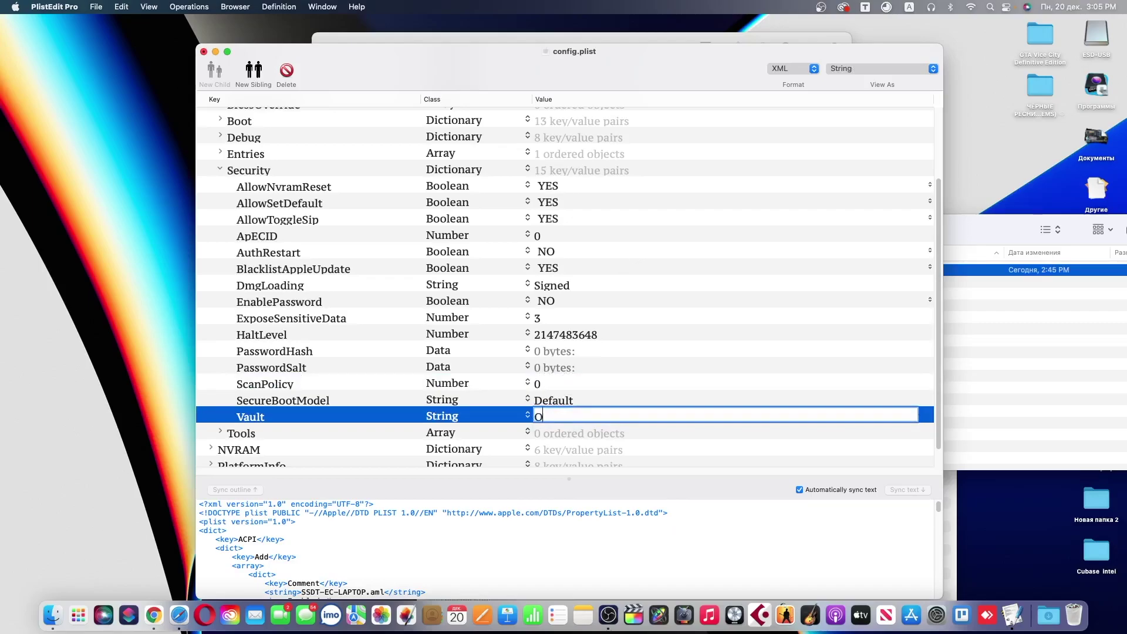
key(Return)
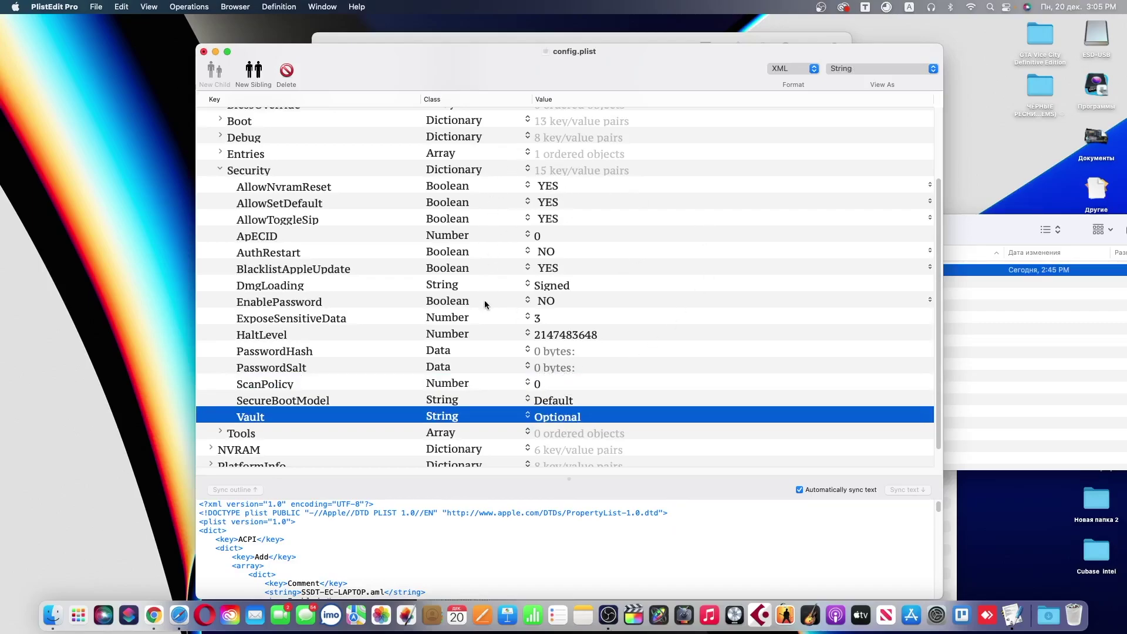
click(220, 169)
click(221, 282)
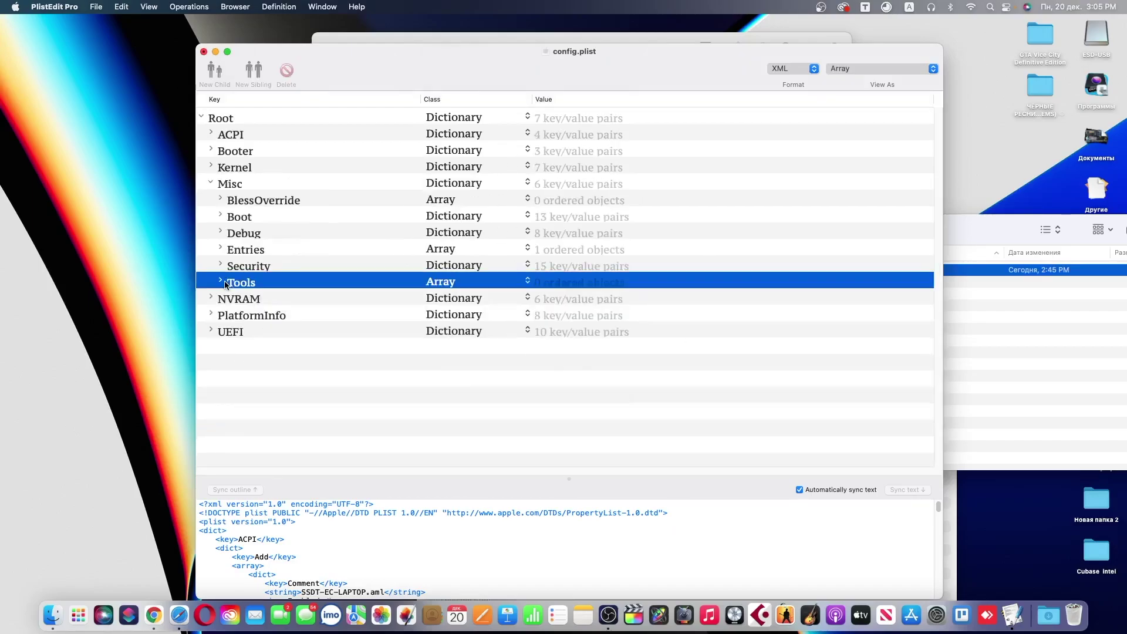
Step: Collapse Misc and open For OpenCore.plist from the desktop's Для OpenCore folder in the plist editor
click(211, 182)
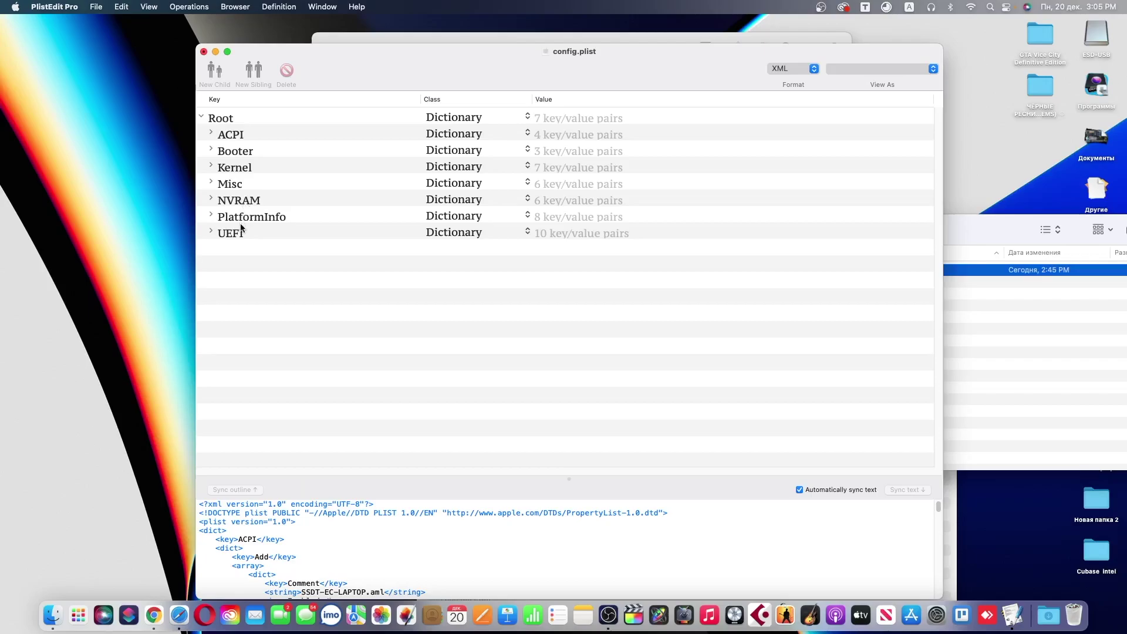
drag(1025, 221, 728, 442)
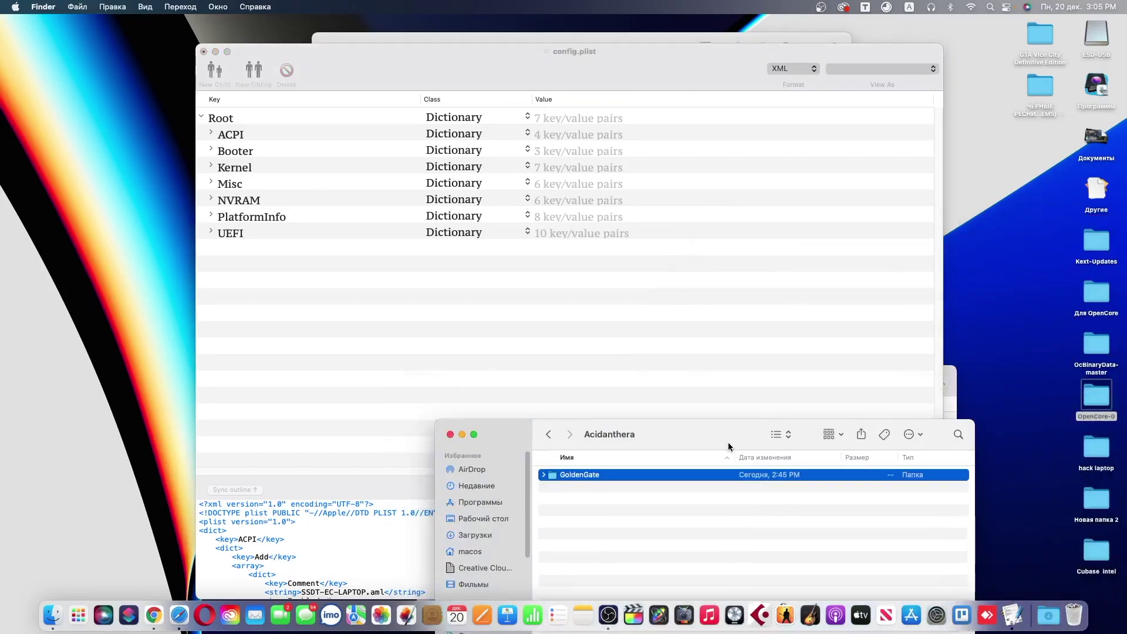
double_click(1097, 297)
drag(405, 43, 748, 258)
click(804, 317)
right_click(839, 317)
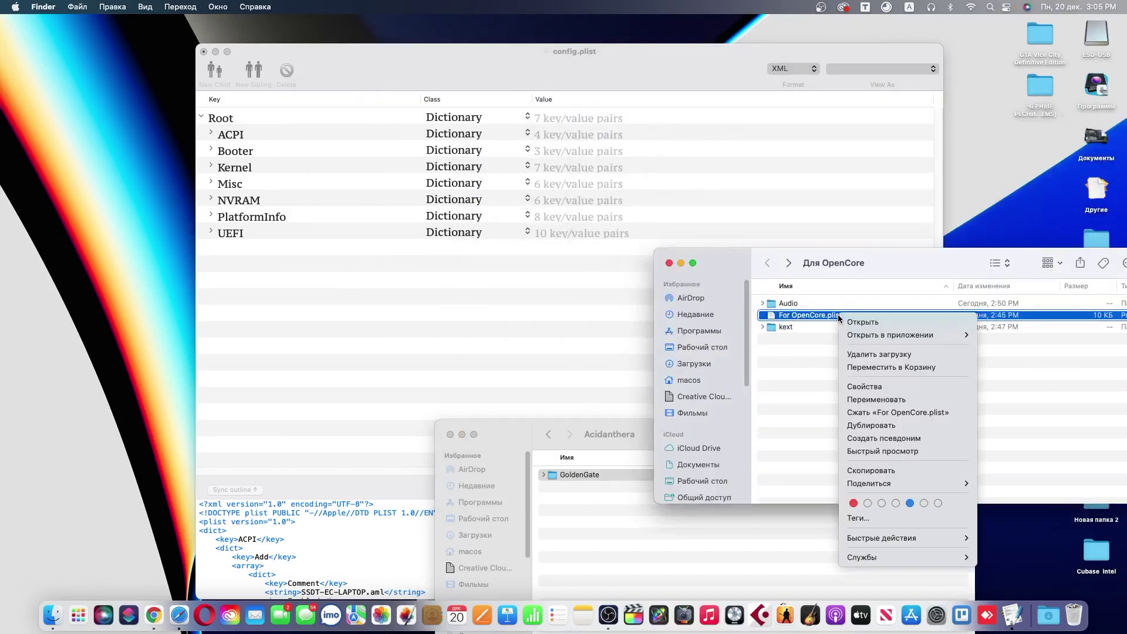
click(849, 319)
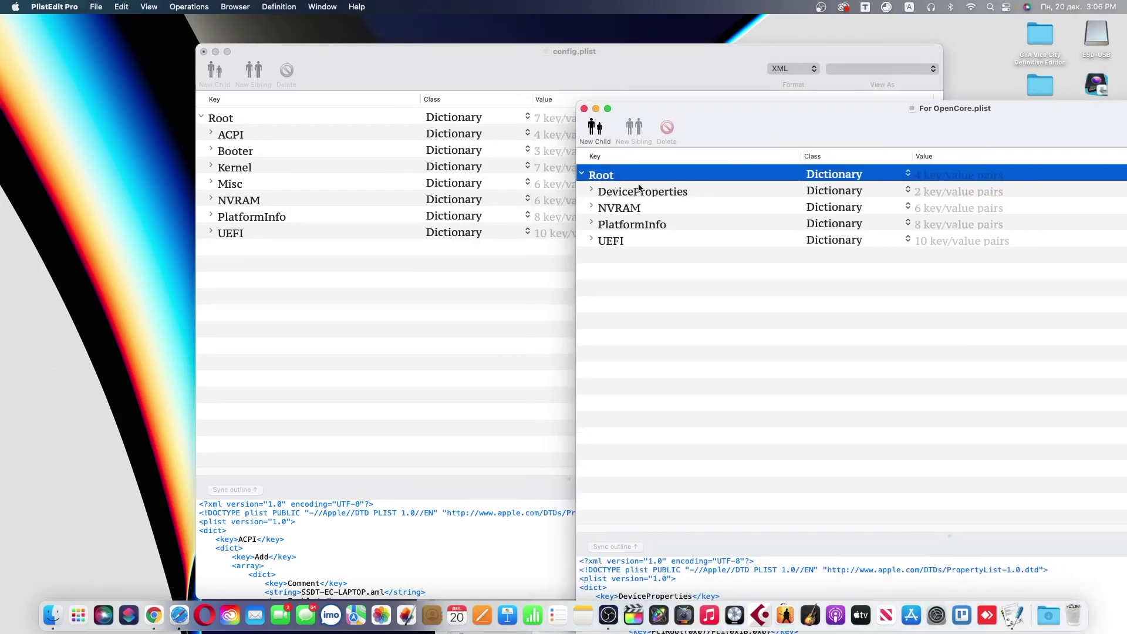
Step: Inspect the two PciRoot entries under DeviceProperties in For OpenCore.plist, then collapse it
click(591, 191)
click(601, 205)
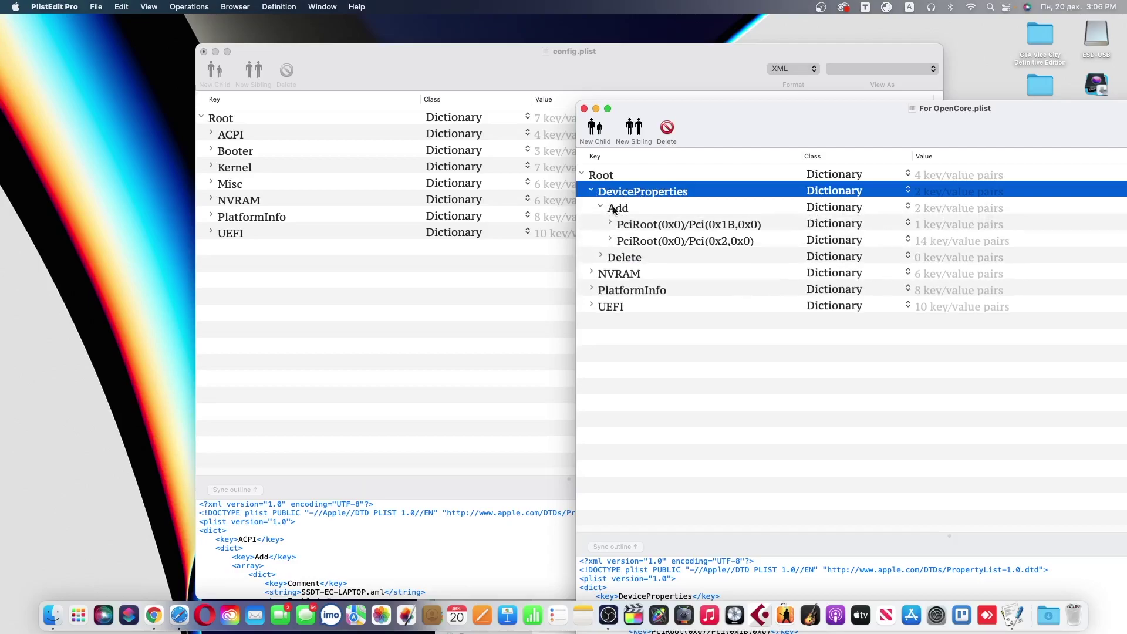
click(610, 240)
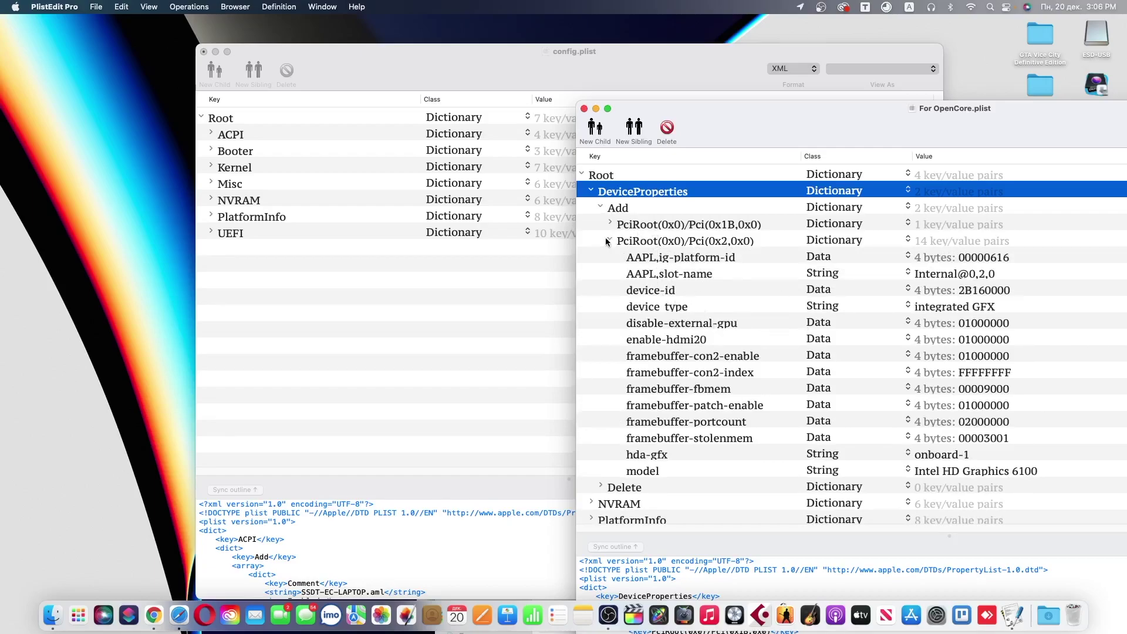
click(610, 239)
click(610, 224)
click(610, 224)
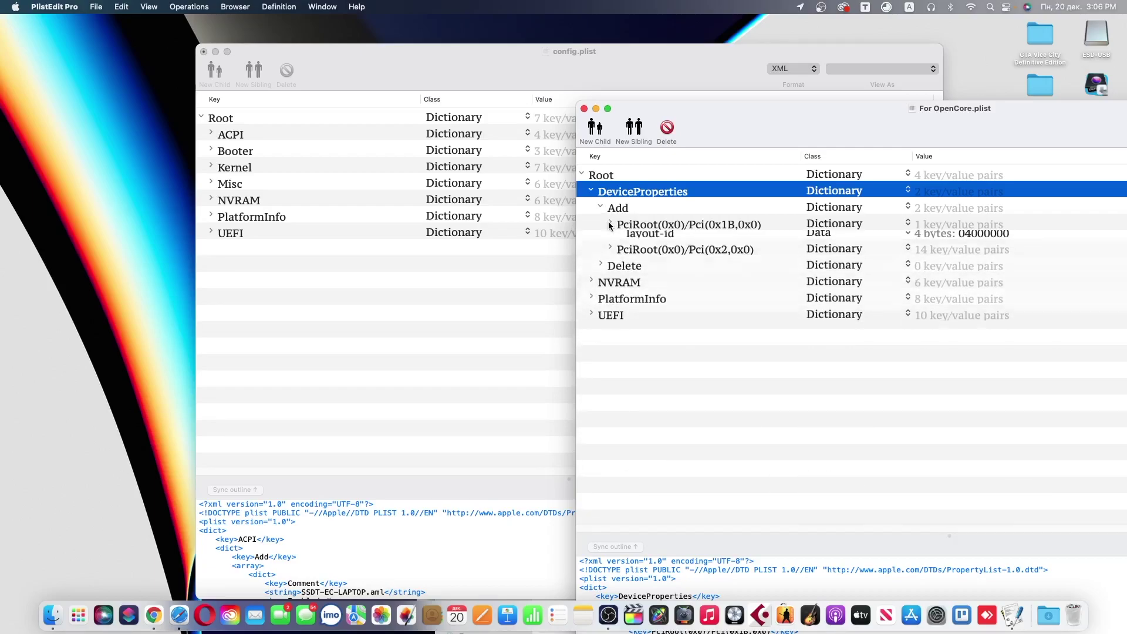
key(Left)
Step: Copy DeviceProperties into config.plist under Root and sort its keys alphabetically
drag(612, 196, 264, 126)
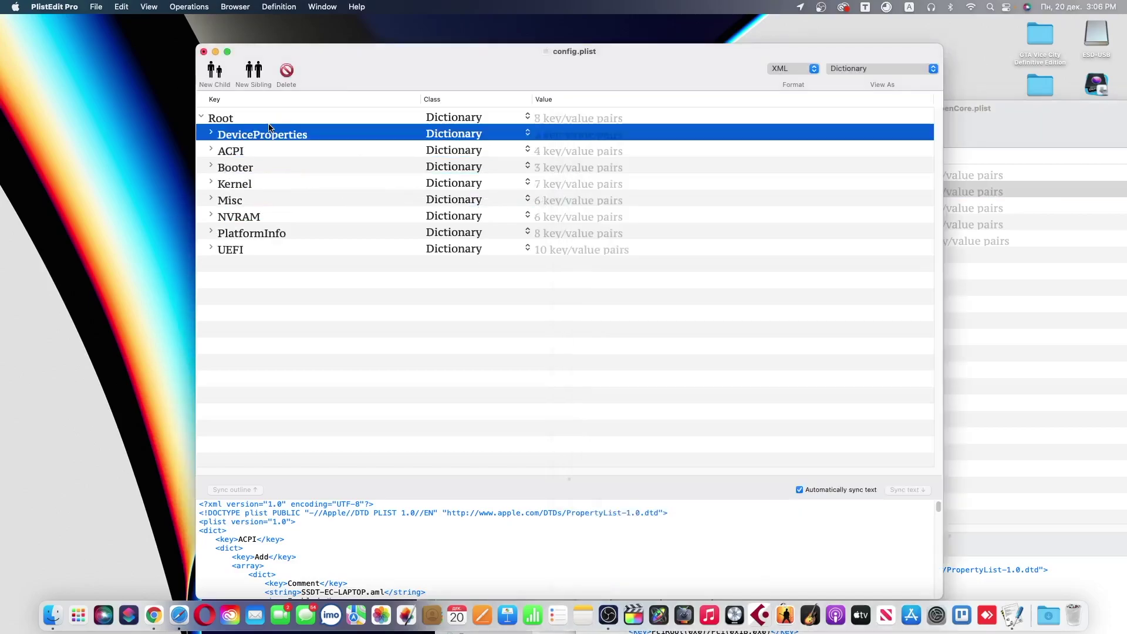
click(217, 101)
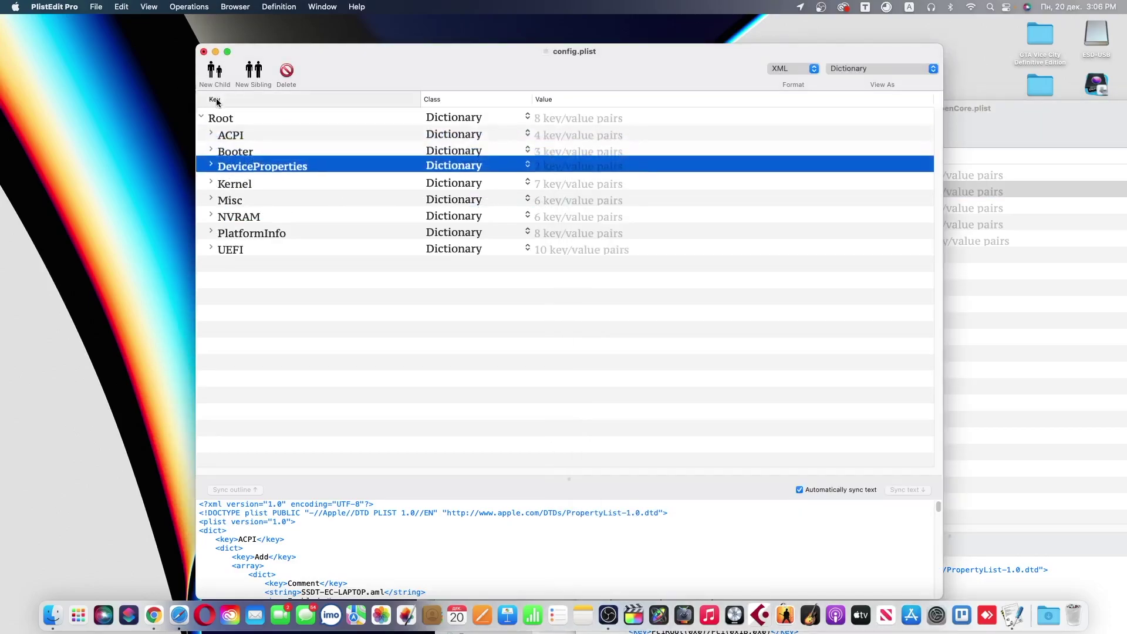
click(1017, 124)
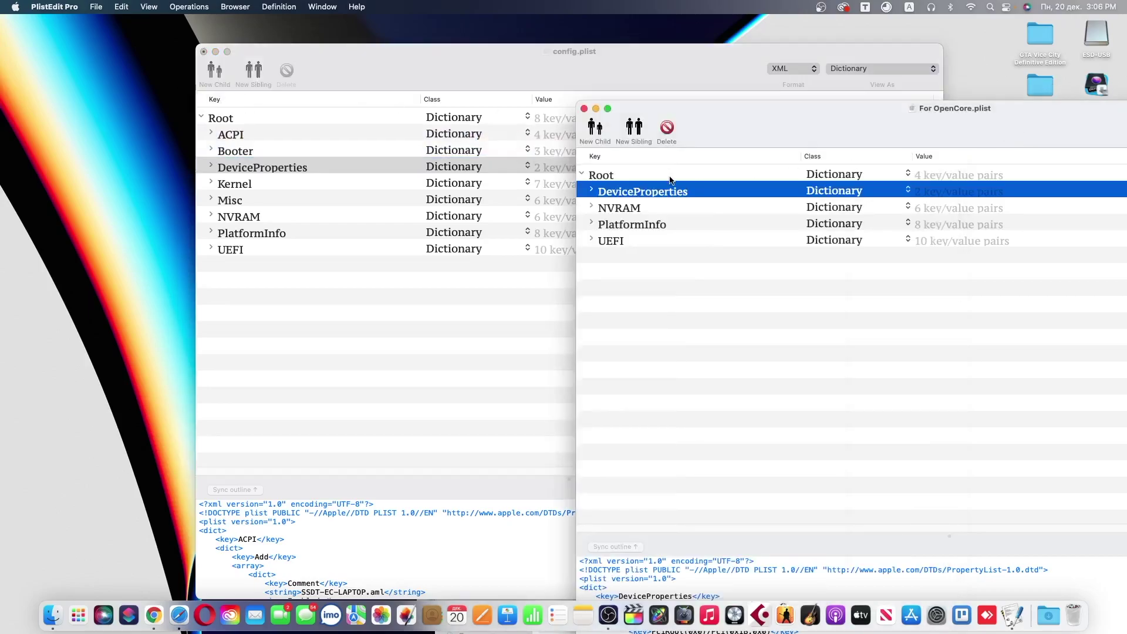
click(591, 207)
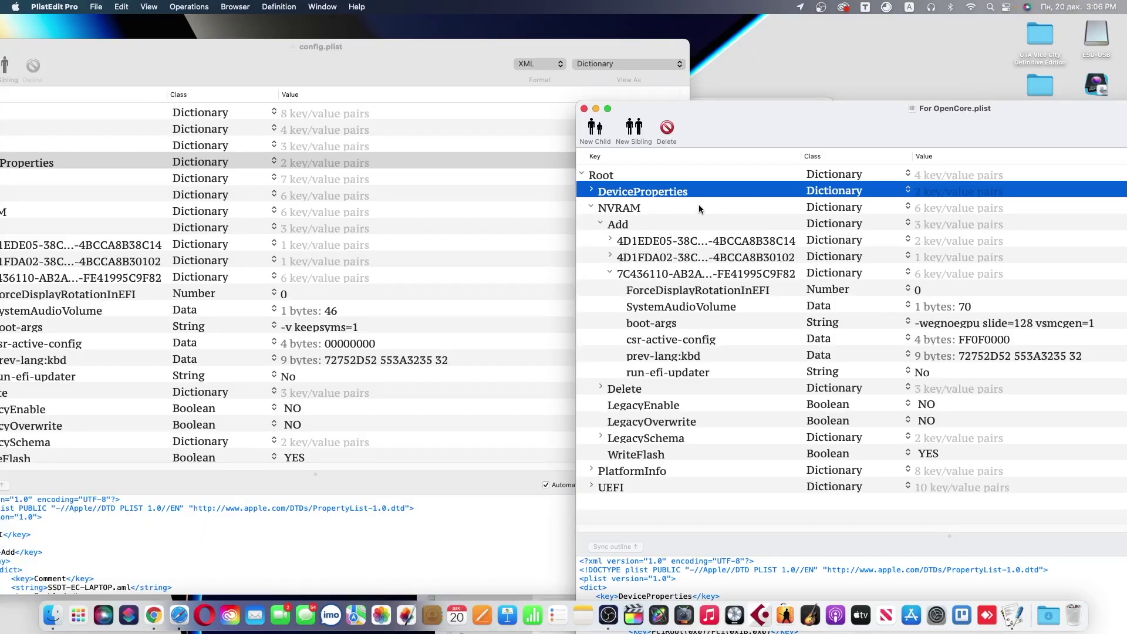
Step: Replace config.plist's boot-args with '-wegnoegpu slide=128 vsmcgen=1' copied from For OpenCore.plist
drag(428, 61, 462, 54)
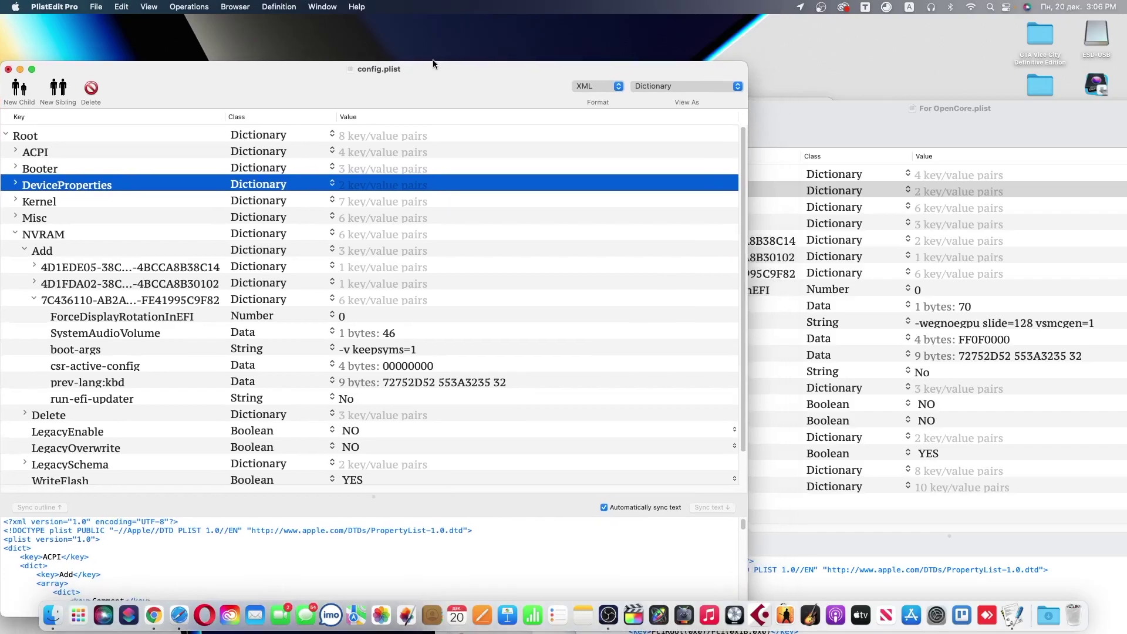
click(82, 344)
click(411, 339)
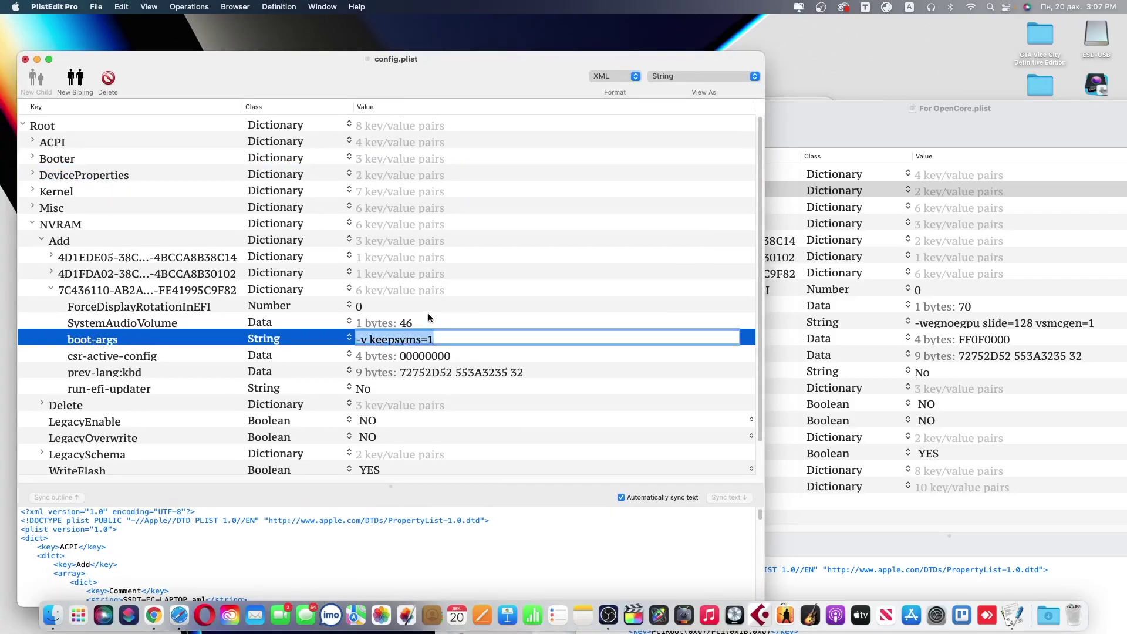
key(BackSpace)
double_click(967, 323)
right_click(967, 323)
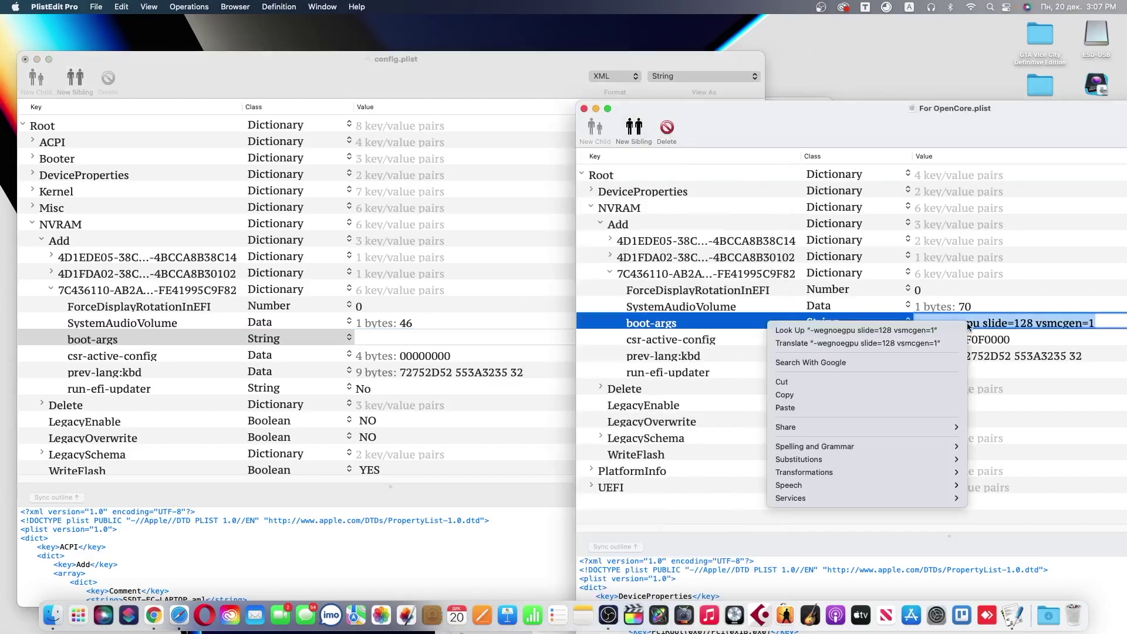
click(804, 395)
right_click(356, 339)
click(399, 369)
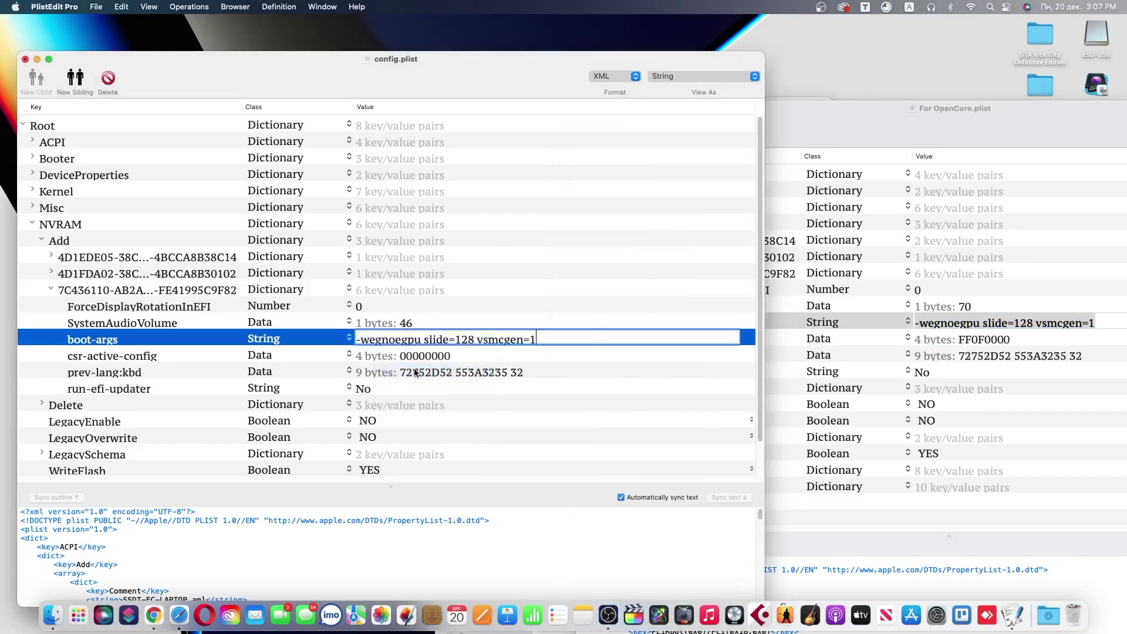
key(Return)
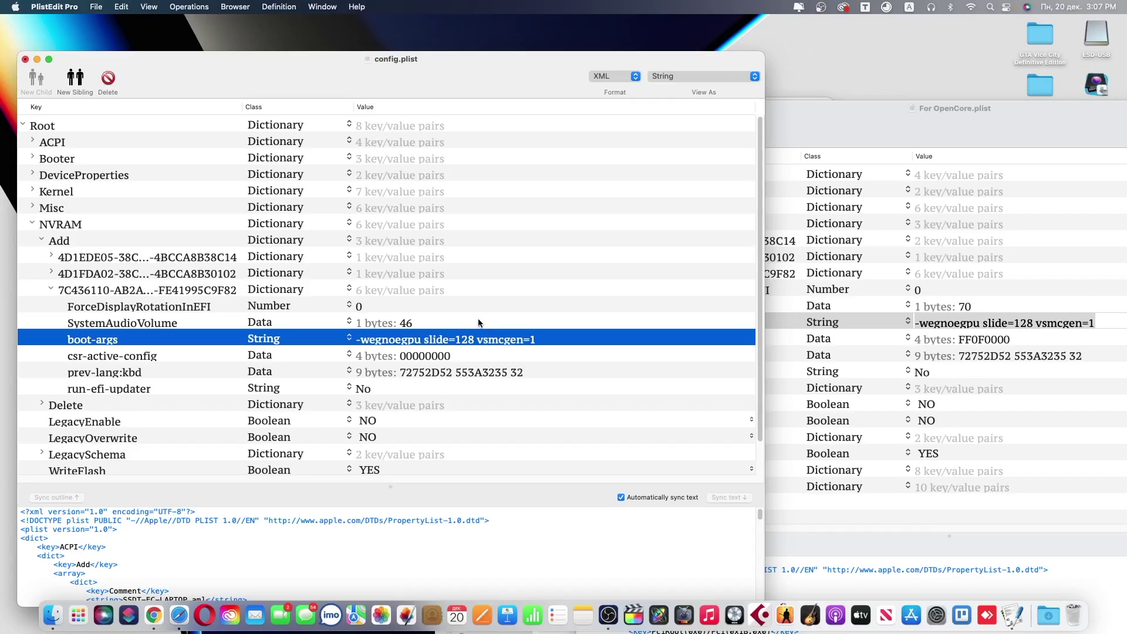
key(super+grave)
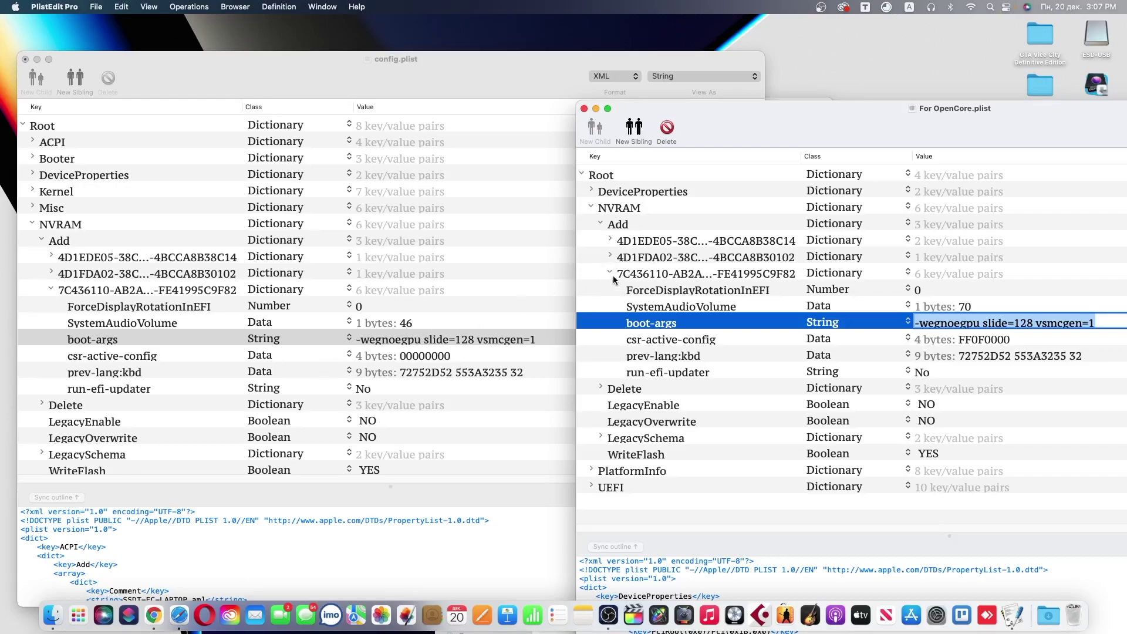
click(614, 276)
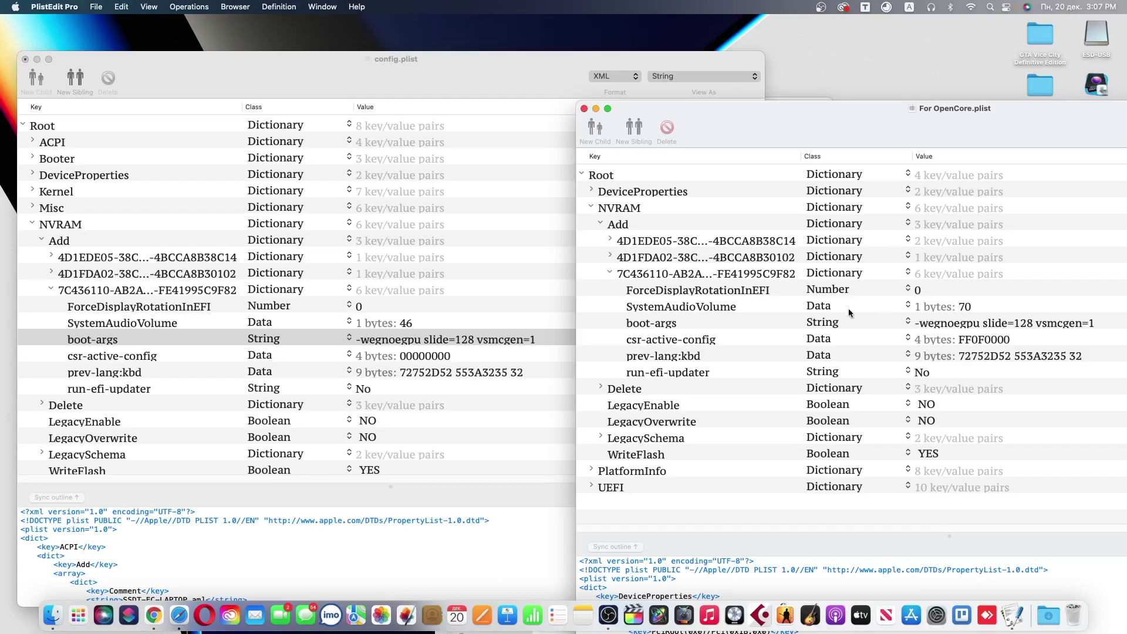
Step: Set SystemAudioVolume in config.plist to 70 and collapse the NVRAM Add group
click(682, 309)
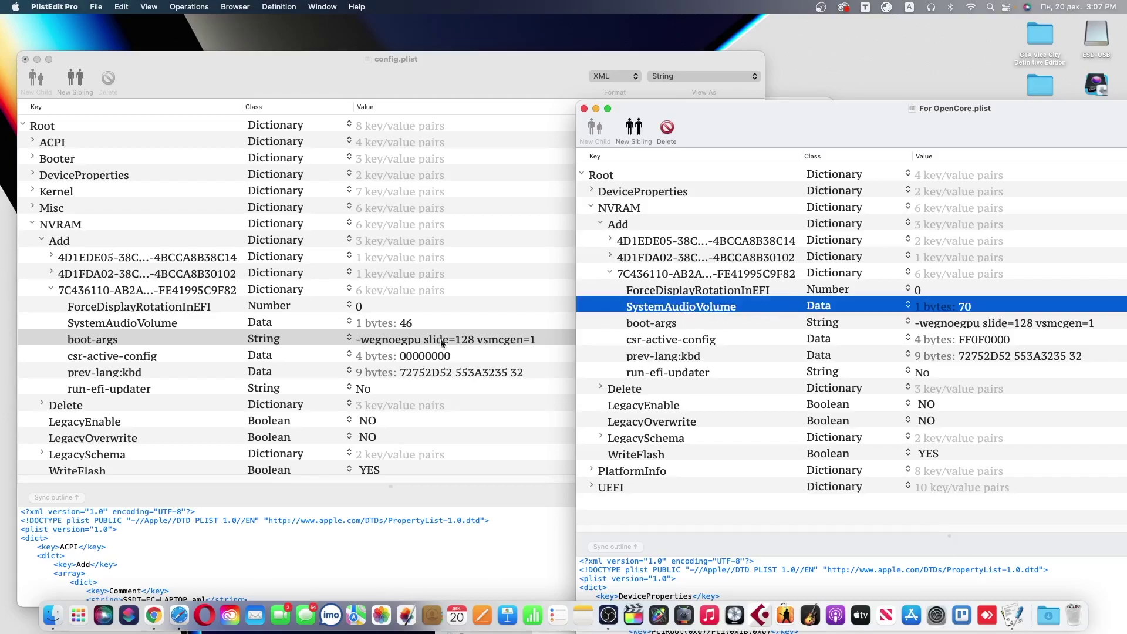
double_click(425, 317)
text(70)
key(Return)
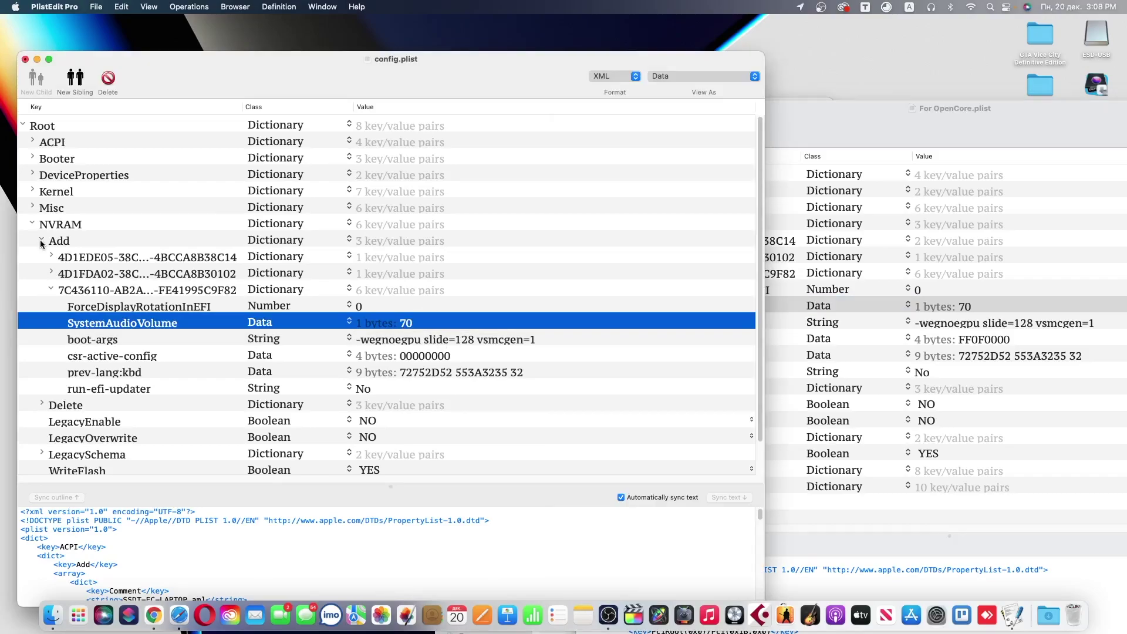
click(41, 240)
Step: Expand PlatformInfo > Generic in both config.plist and For OpenCore.plist
click(32, 223)
click(32, 241)
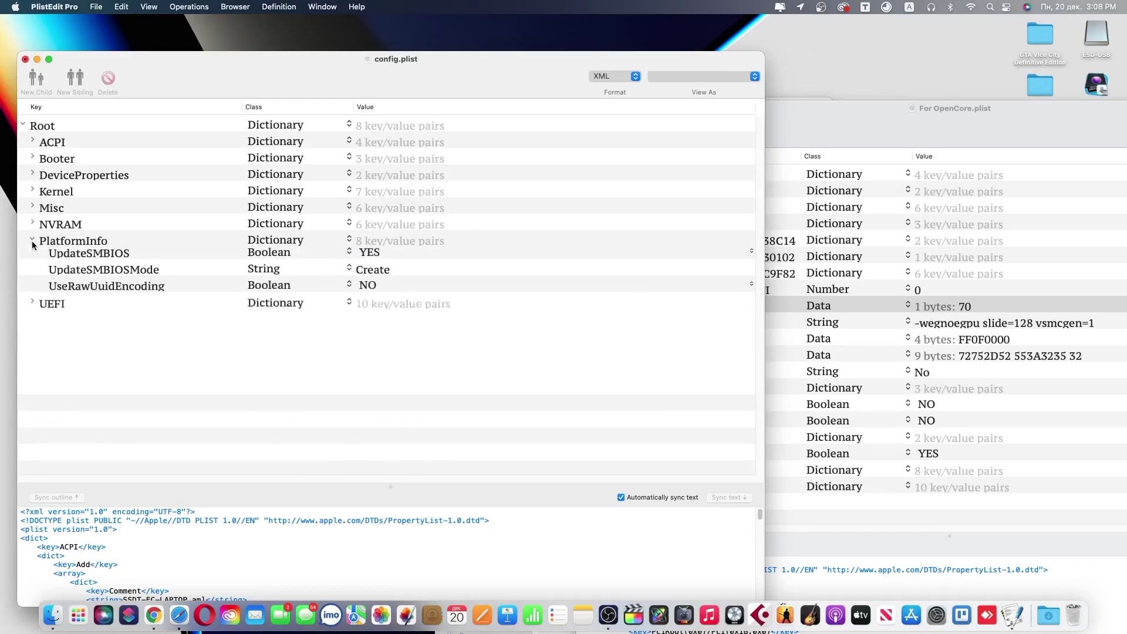
click(819, 115)
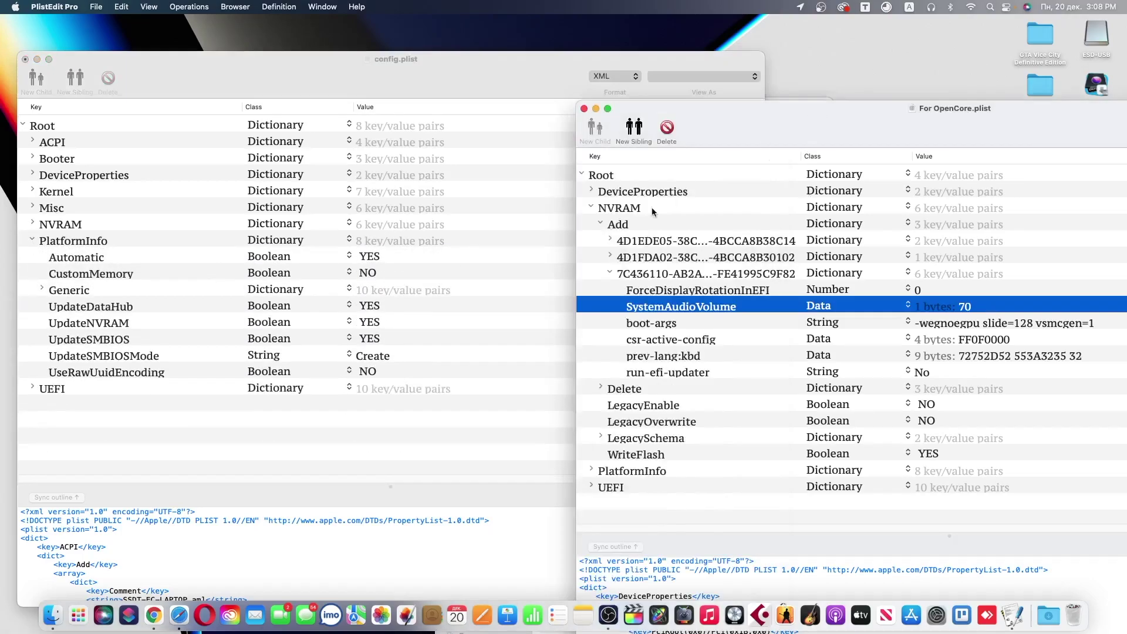
click(601, 225)
click(591, 208)
click(591, 225)
click(600, 273)
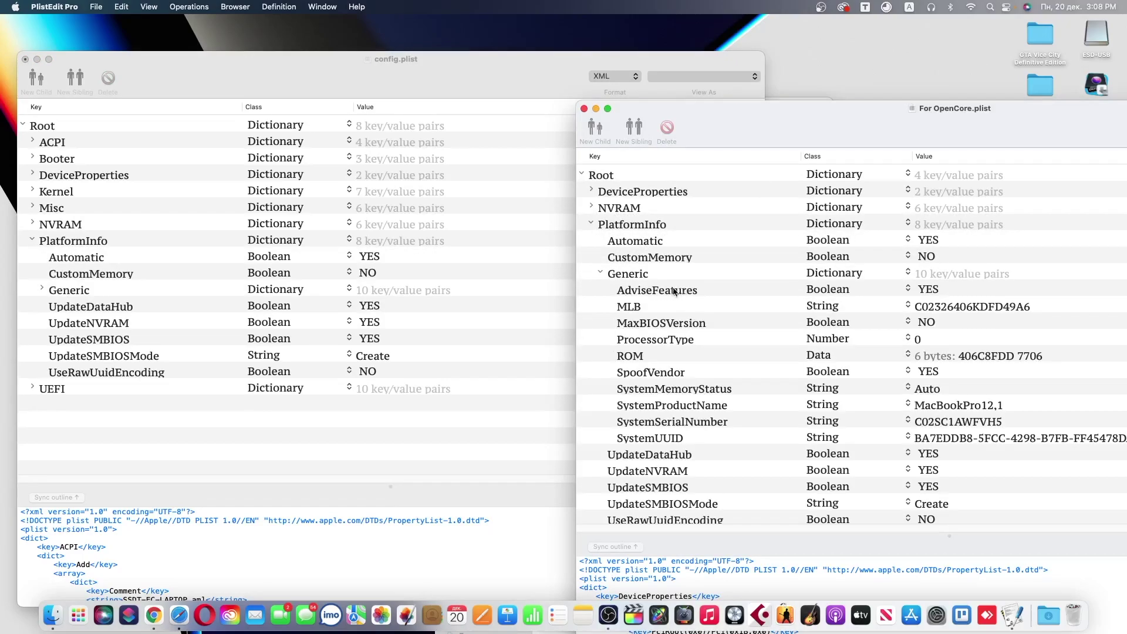
scroll(653, 312, down, 1)
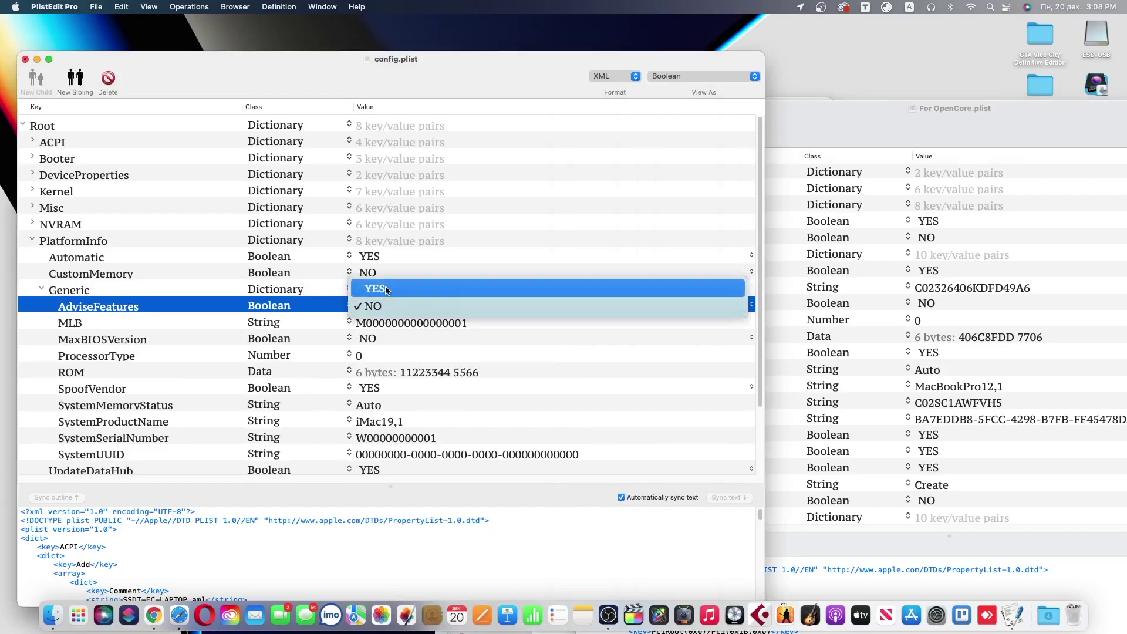
click(369, 305)
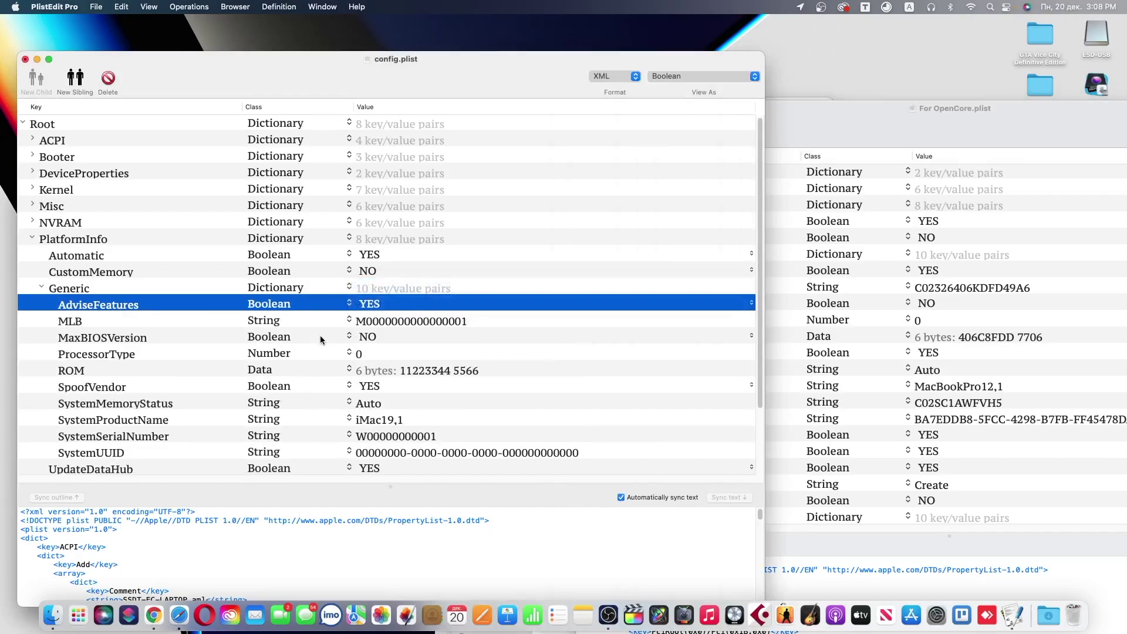
scroll(322, 311, down, 5)
Step: Delete config.plist's existing MLB, ROM, SystemProductName, SystemSerialNumber and SystemUUID entries
click(67, 242)
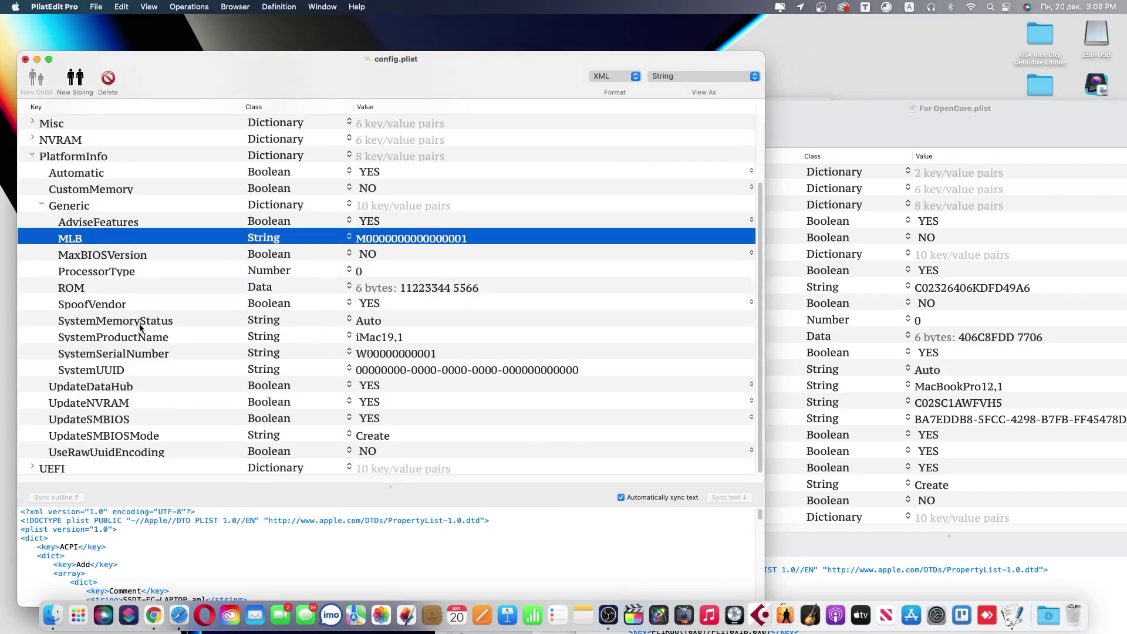
click(83, 293)
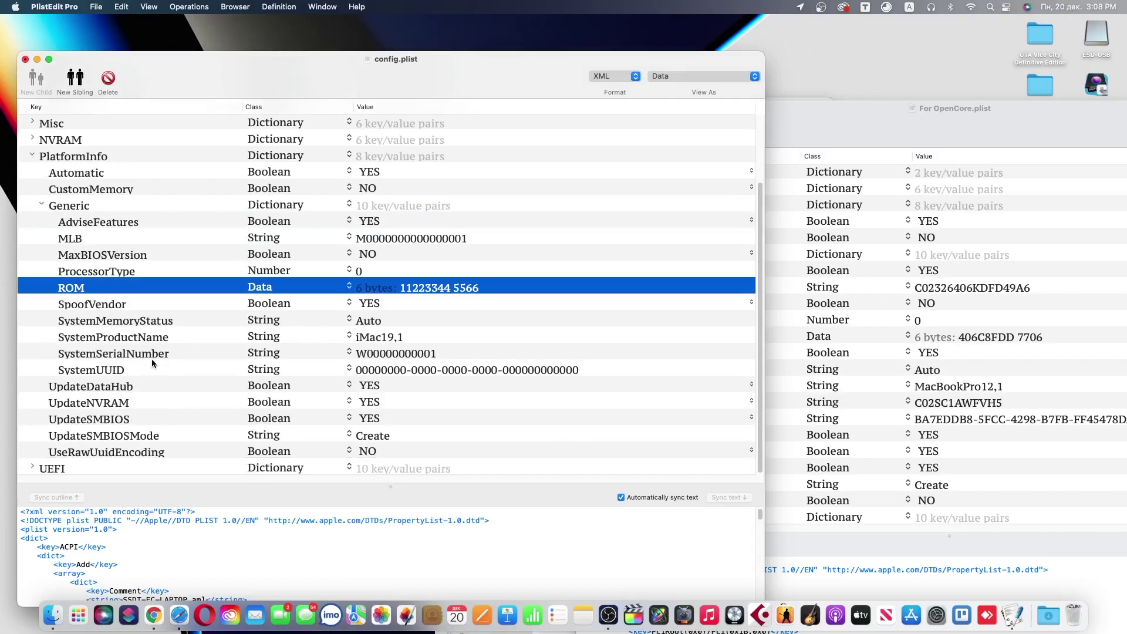
key(super+grave)
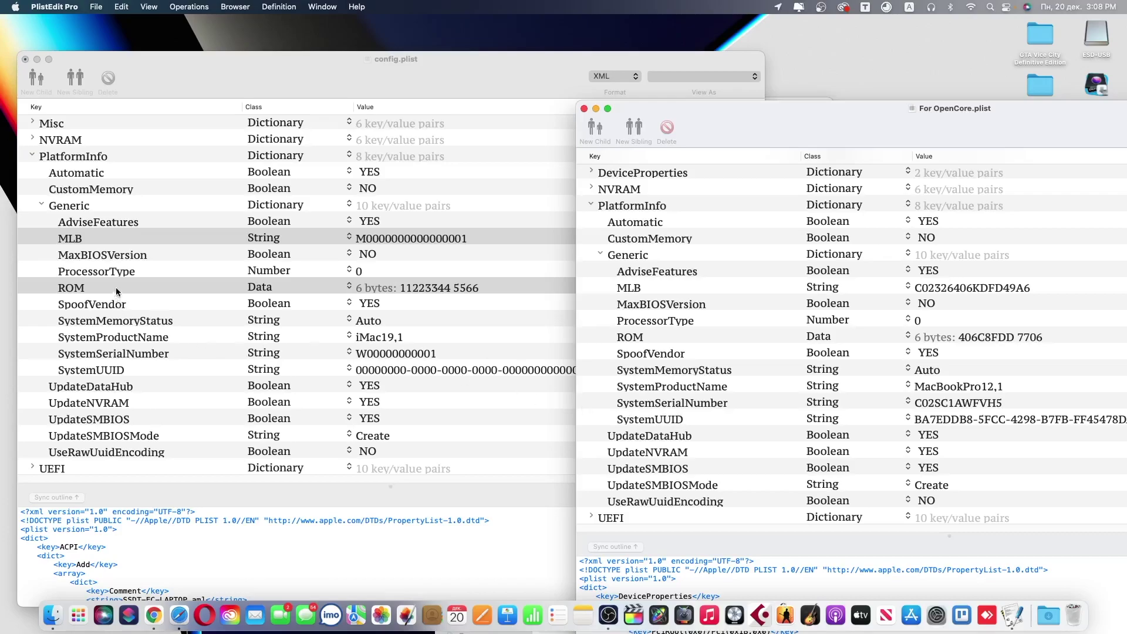
click(136, 338)
super+click(136, 340)
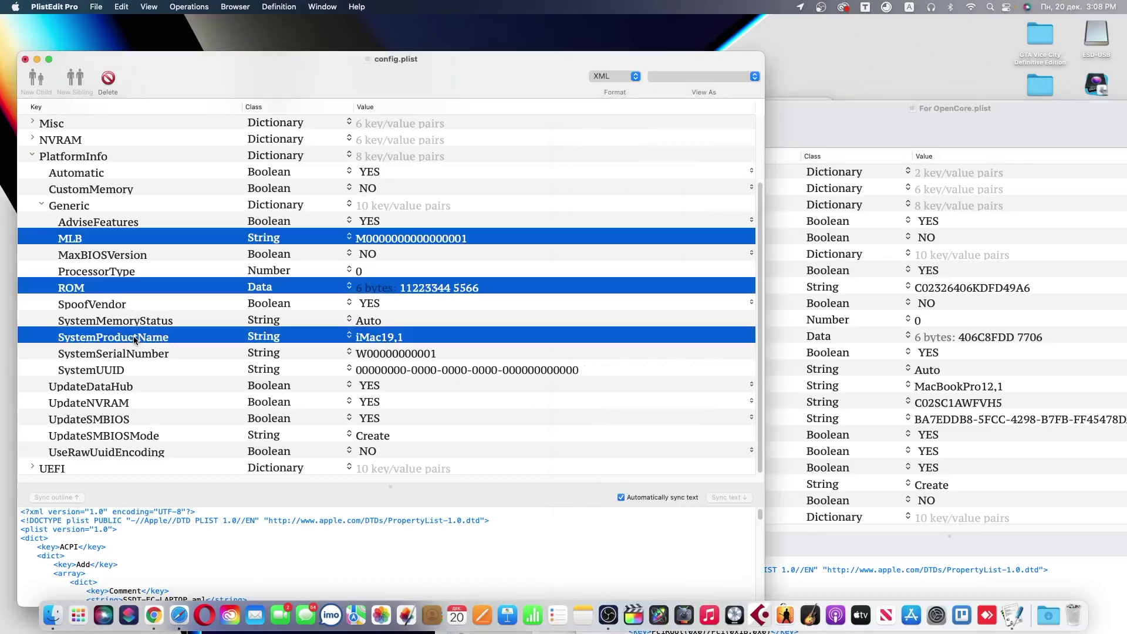
super+click(132, 354)
super+click(118, 371)
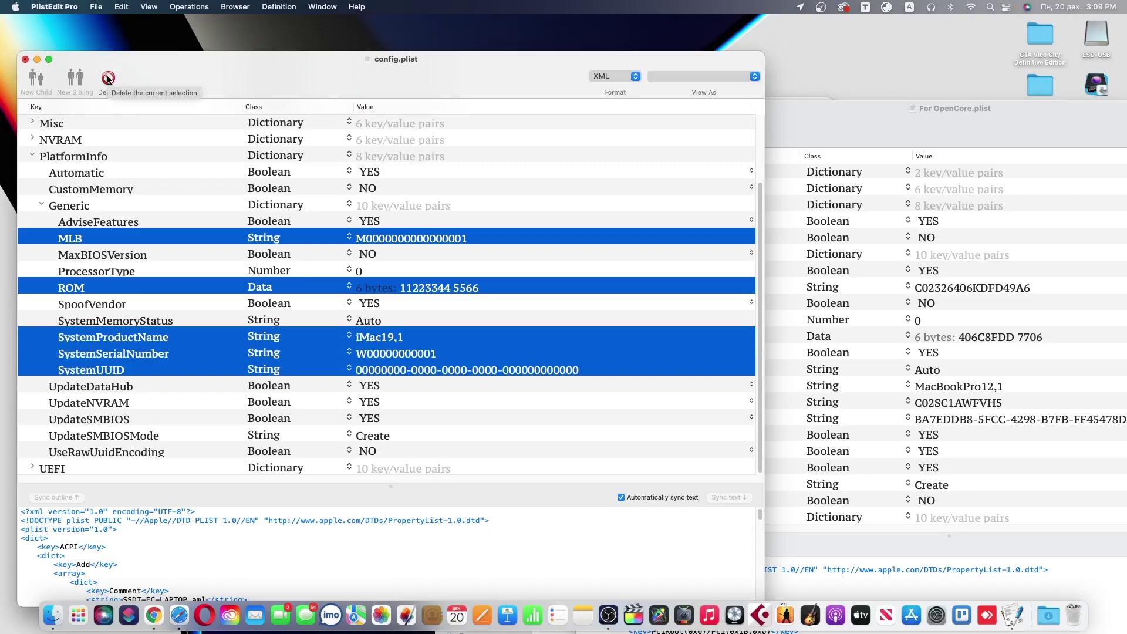
click(107, 78)
Step: Copy the five SMBIOS entries from For OpenCore.plist into config.plist's Generic and sort by key
click(795, 151)
click(645, 286)
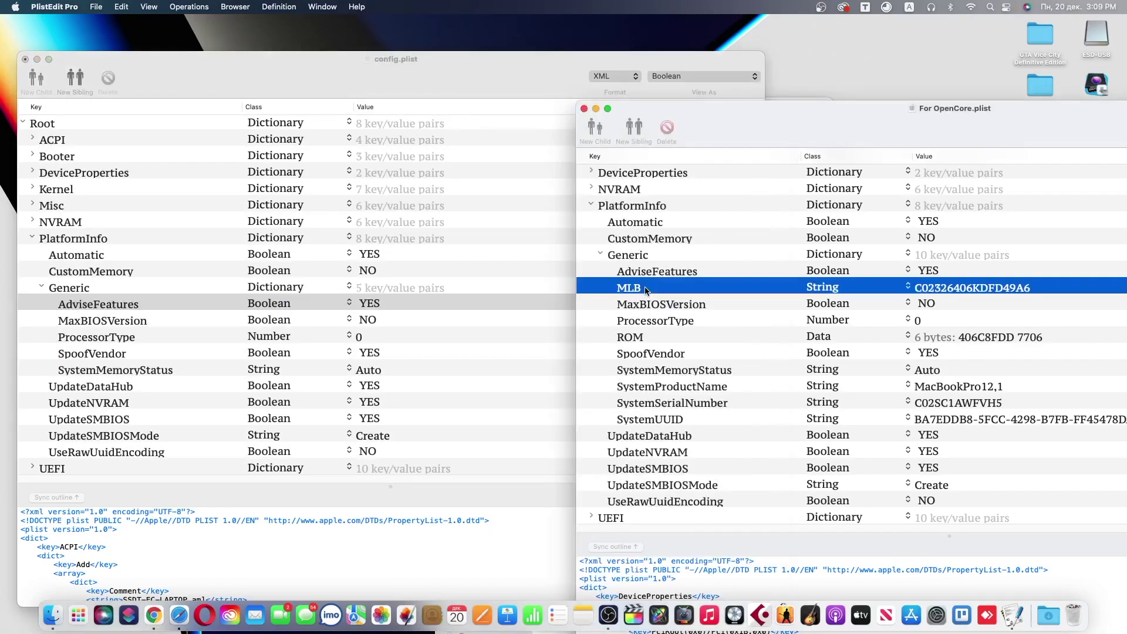
super+click(637, 342)
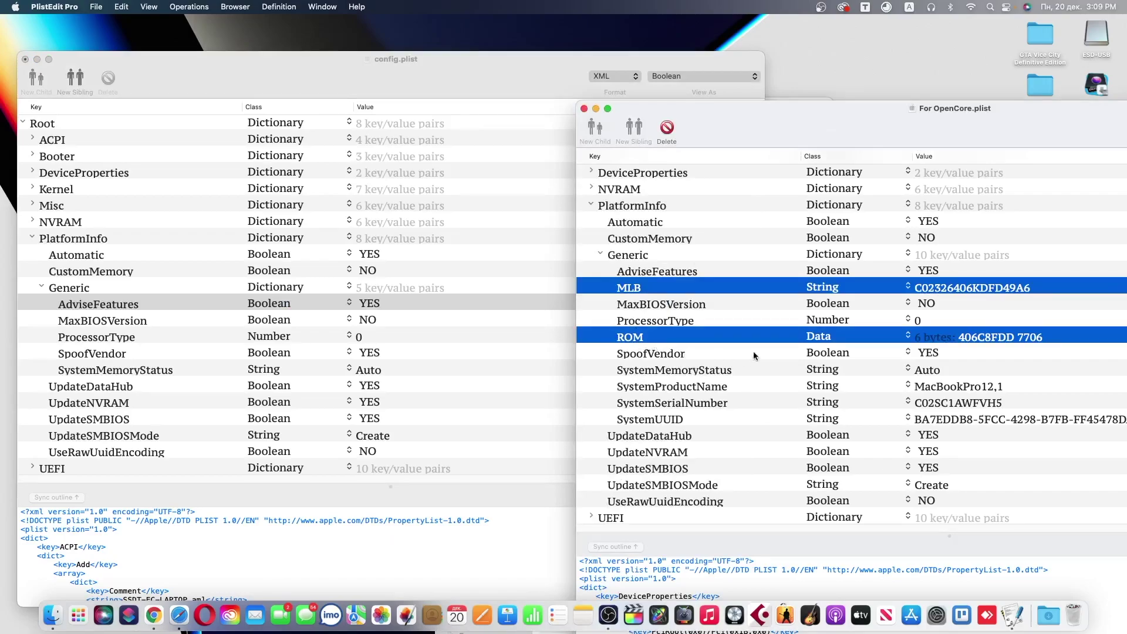
super+click(681, 390)
super+click(698, 404)
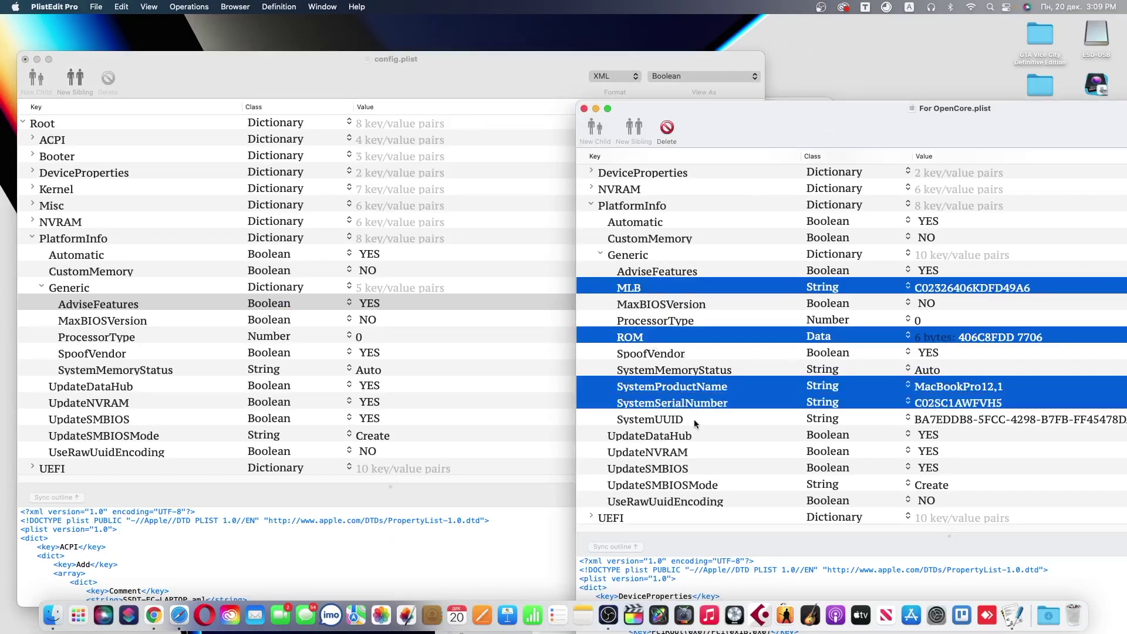
super+click(677, 422)
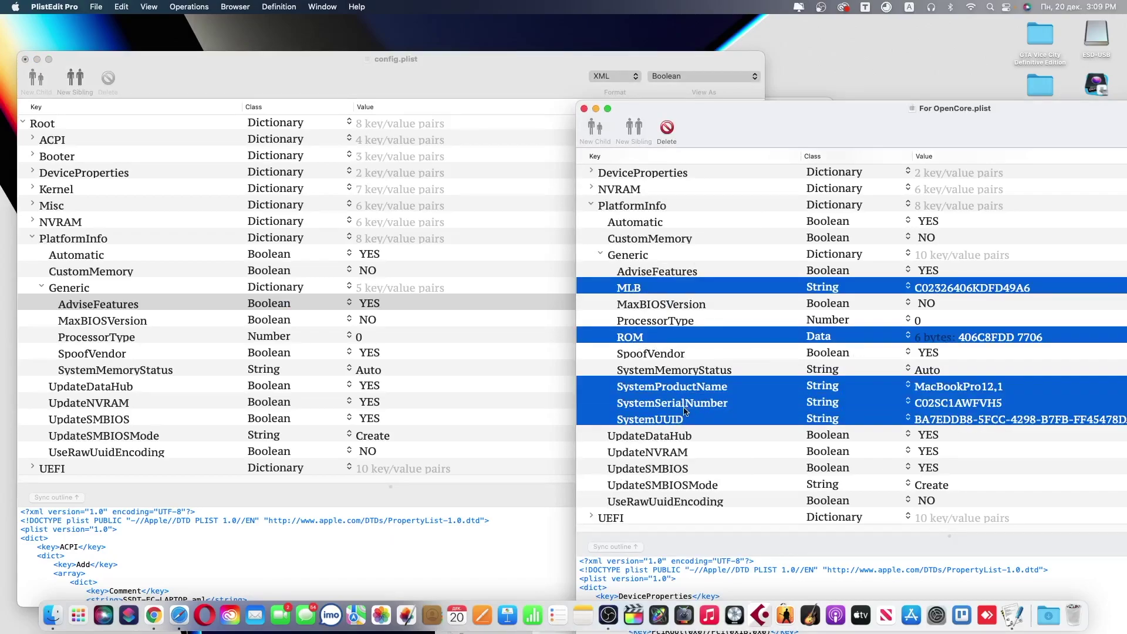
drag(629, 290, 218, 298)
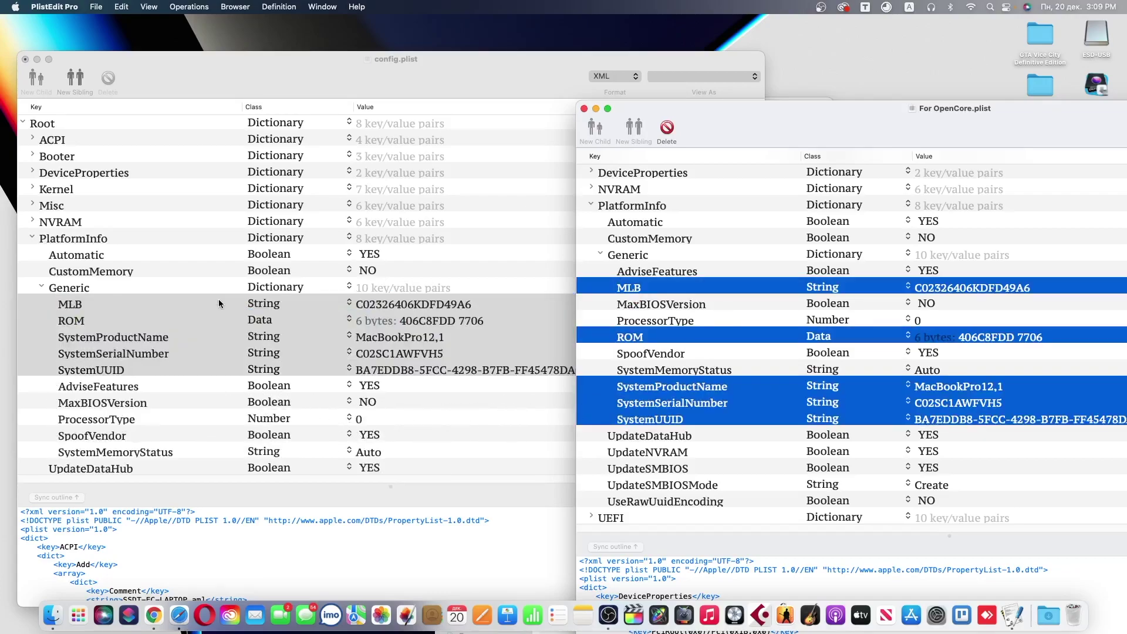
click(41, 107)
click(42, 106)
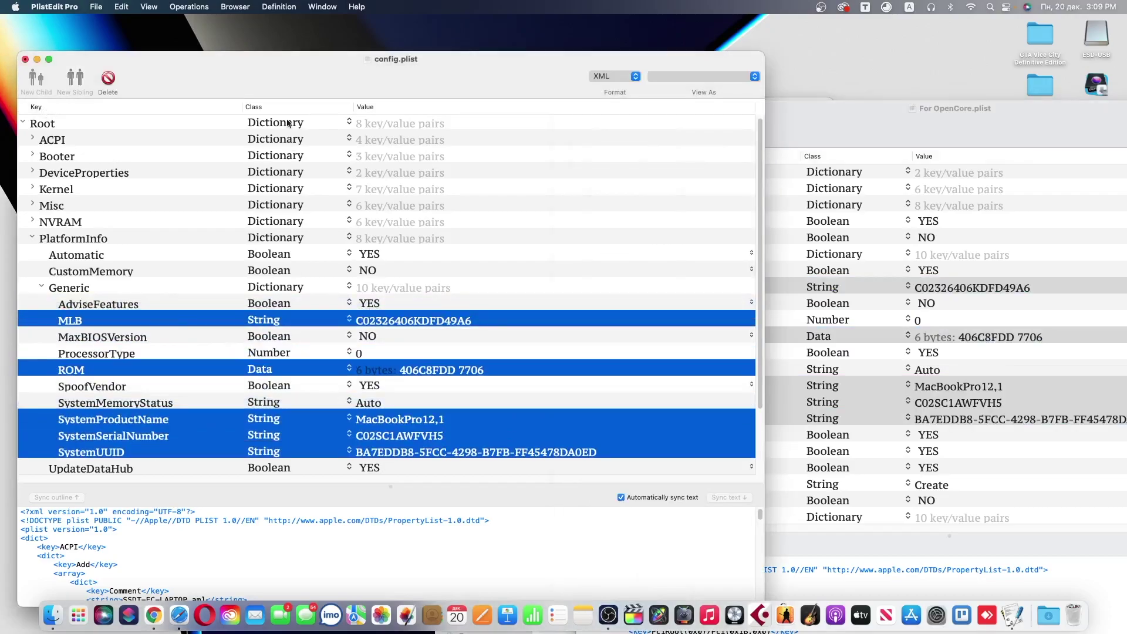
Step: Collapse the Generic and PlatformInfo sections in config.plist and expand UEFI
drag(282, 72, 404, 66)
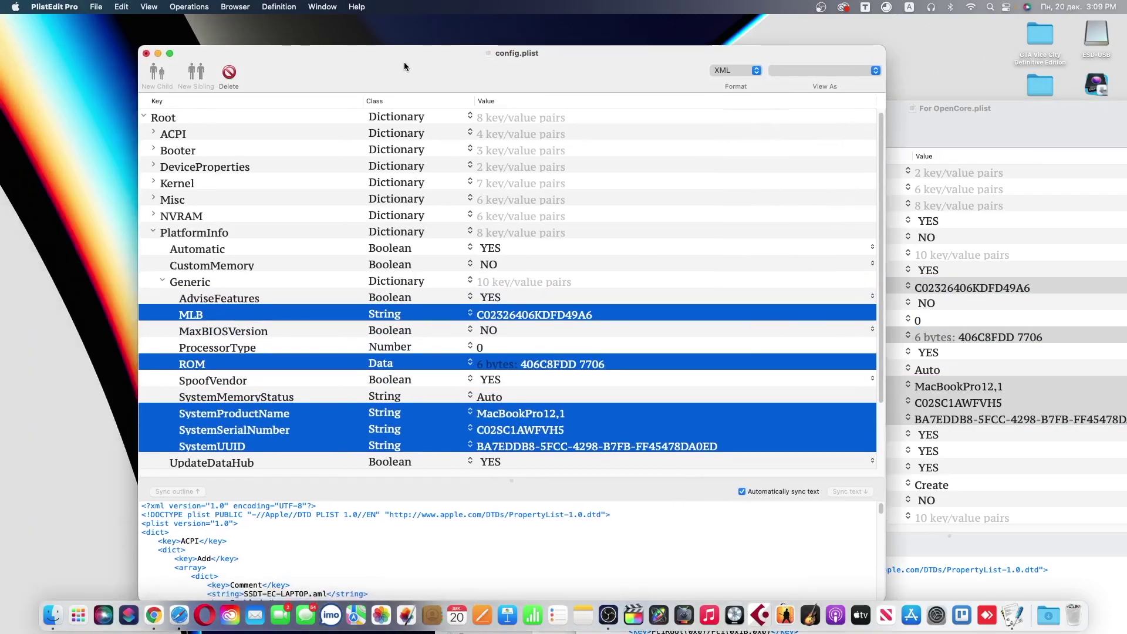
click(534, 185)
click(163, 280)
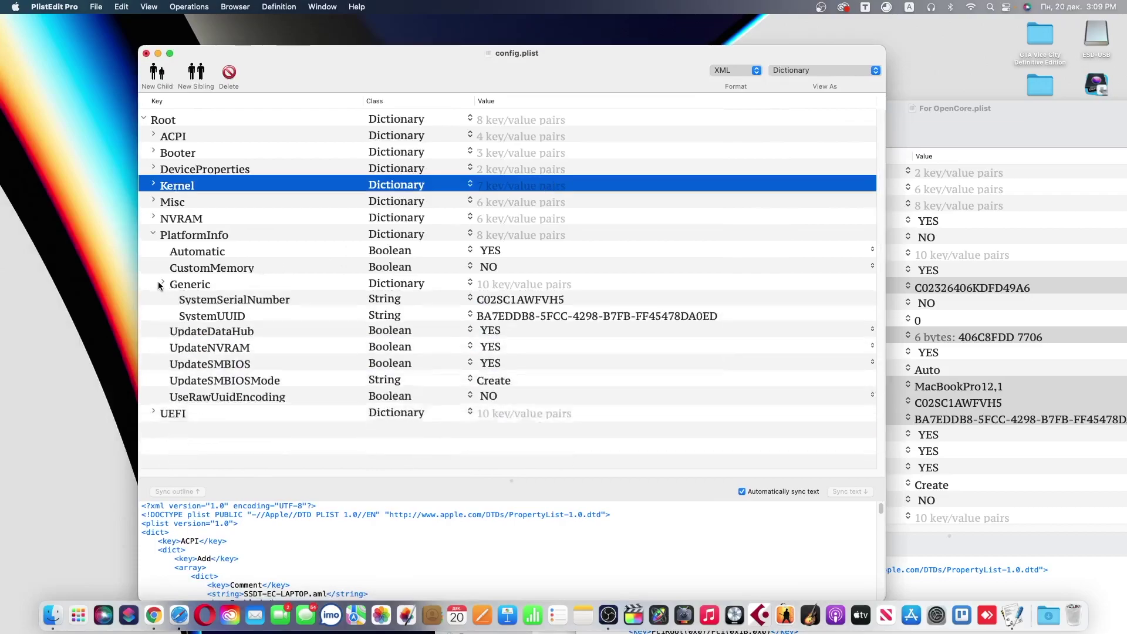
click(152, 235)
click(152, 235)
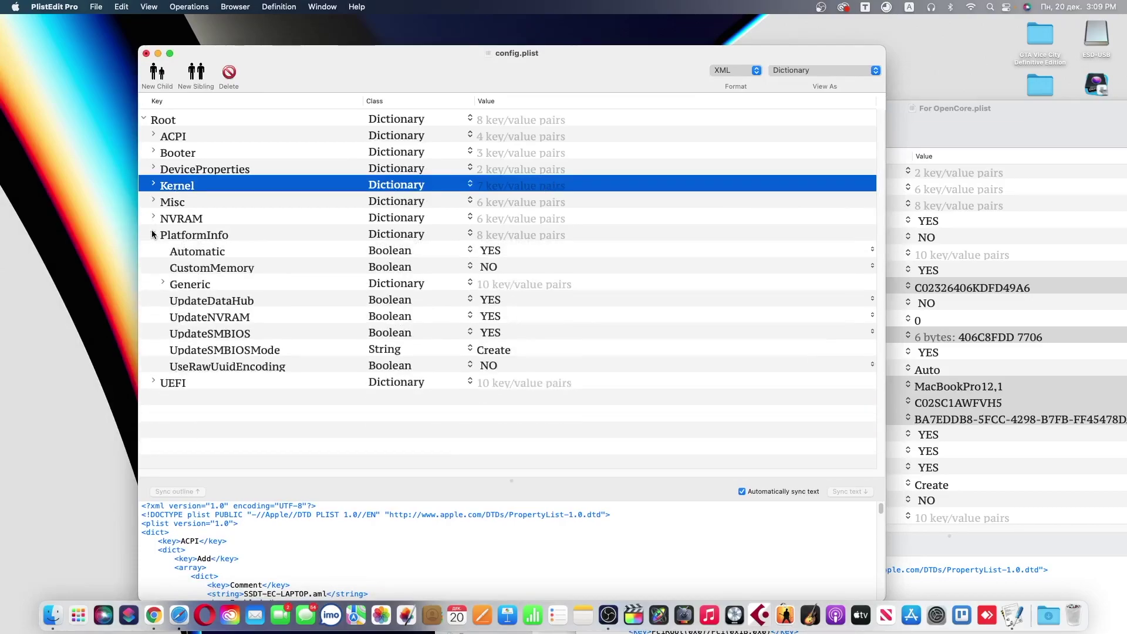
click(153, 234)
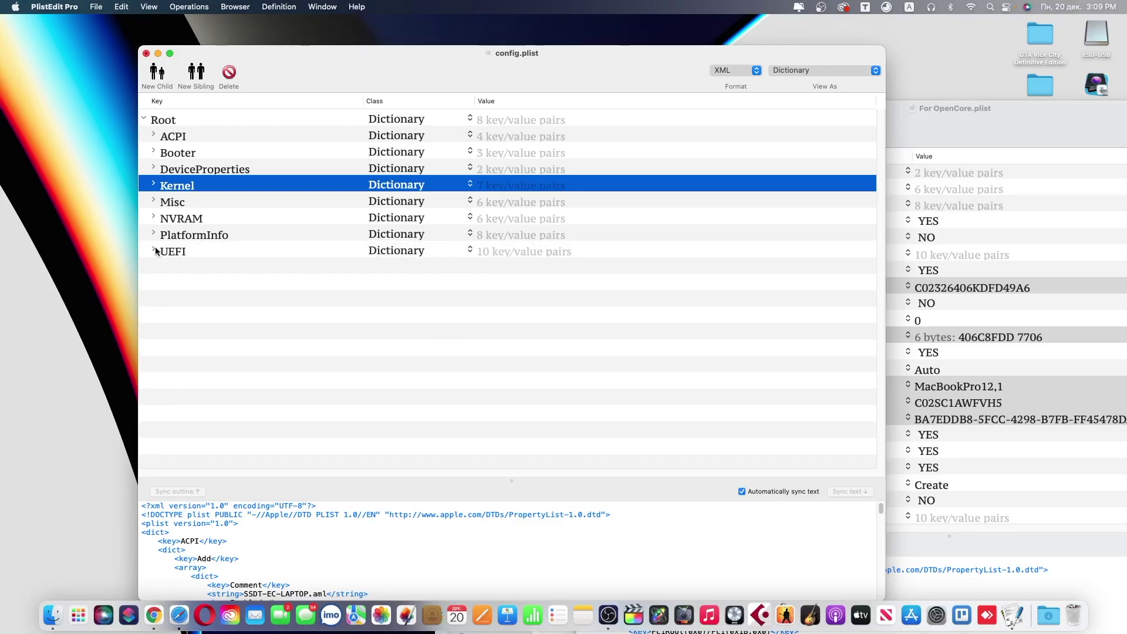
click(154, 251)
Step: Expand UEFI > APFS and AppleInput in the reference For OpenCore.plist to read its values
click(801, 135)
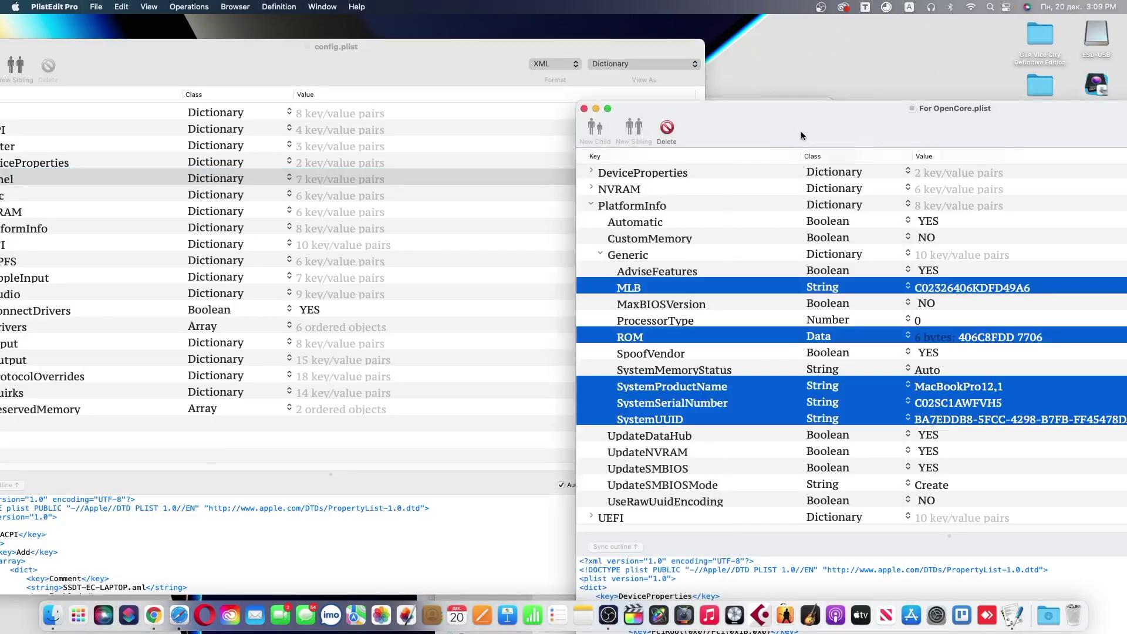
click(599, 254)
click(591, 373)
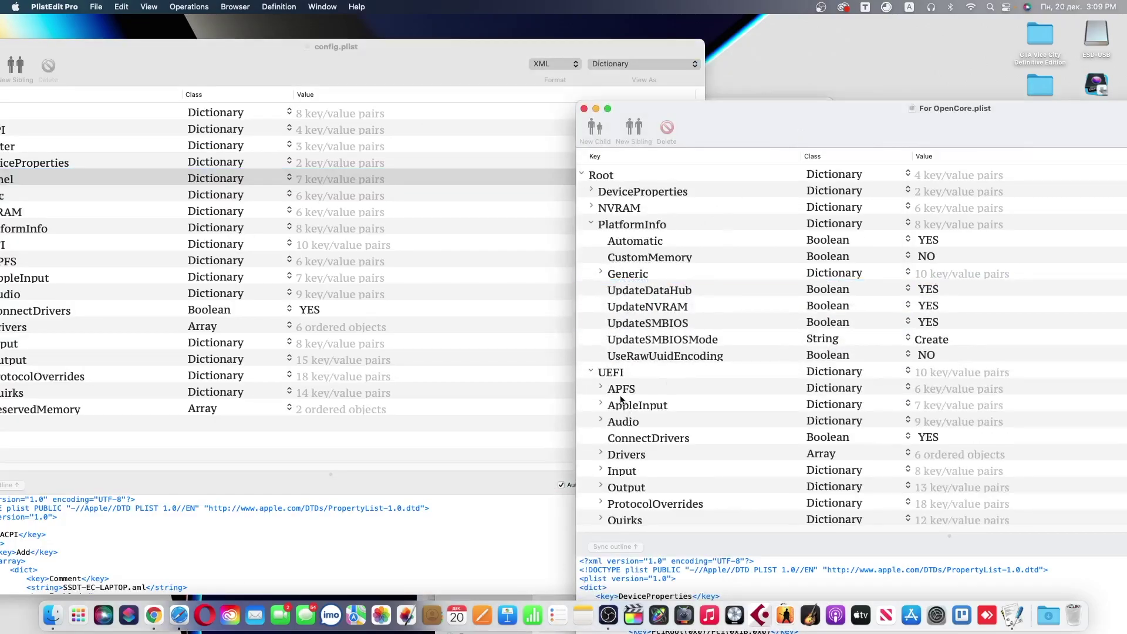
click(601, 389)
scroll(645, 399, down, 4)
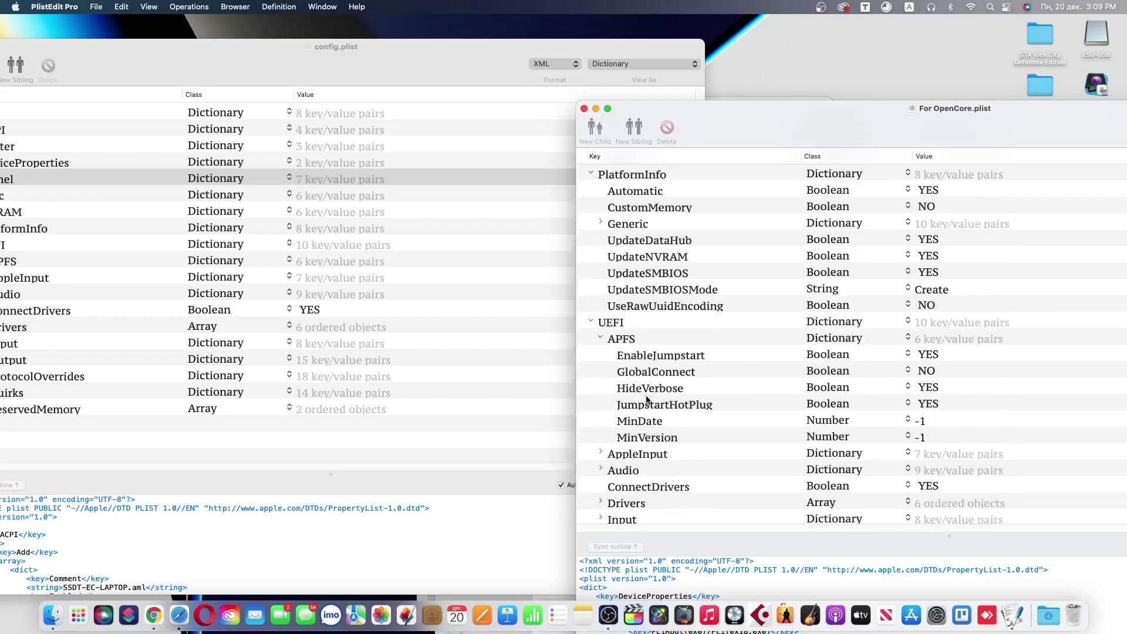
click(600, 404)
scroll(745, 422, down, 4)
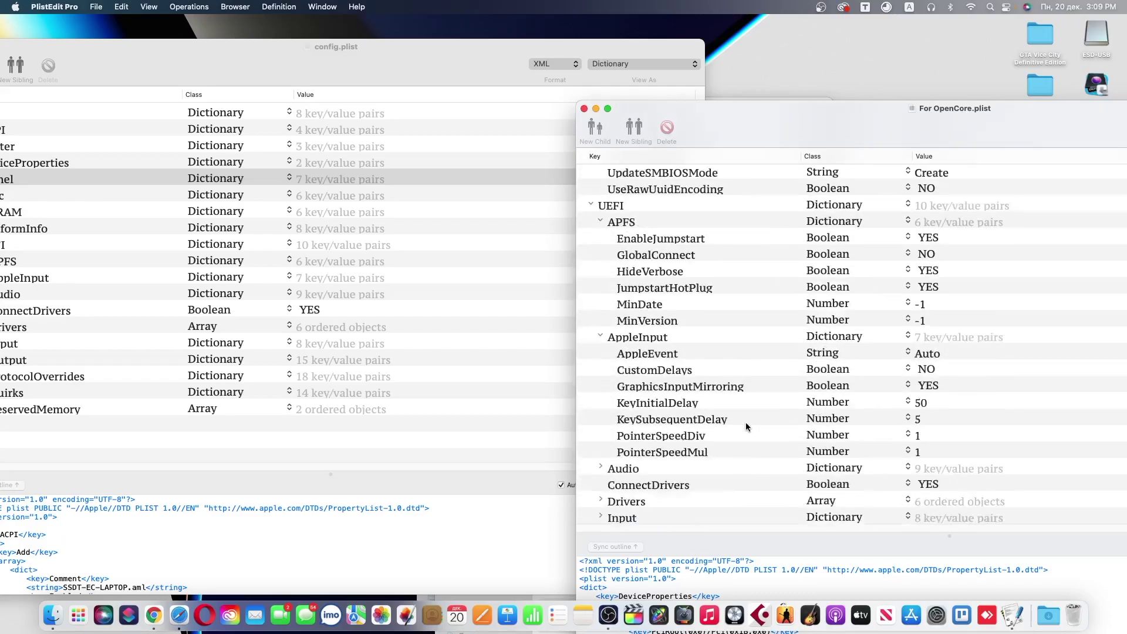
click(692, 286)
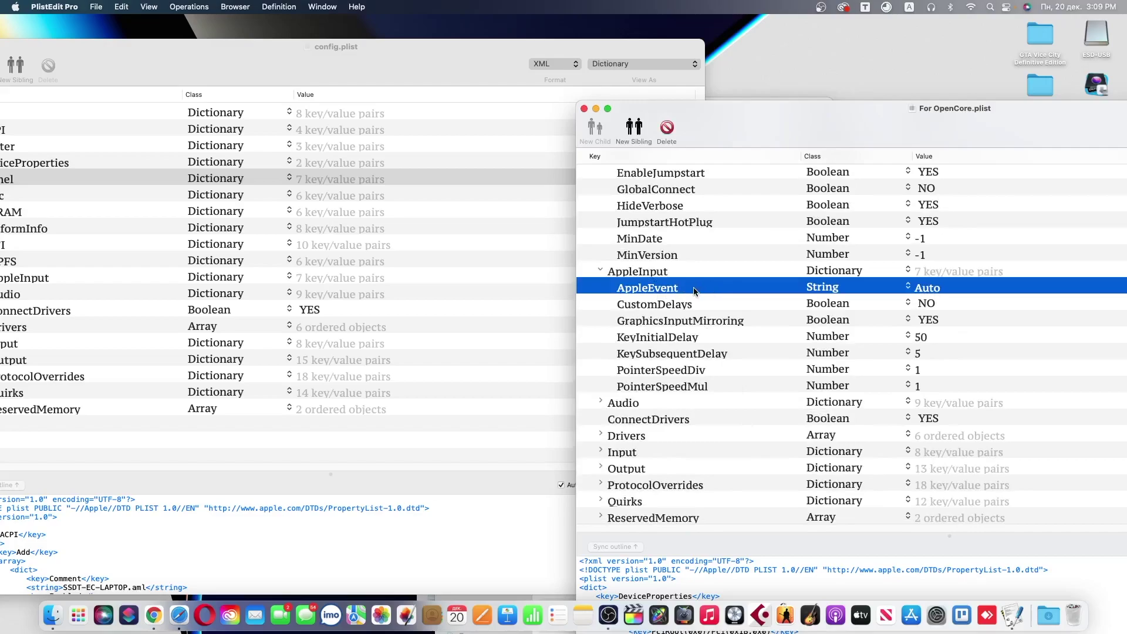
Step: In config.plist's APFS, set JumpstartHotPlug to YES and MinDate and MinVersion to -1
drag(235, 65, 417, 59)
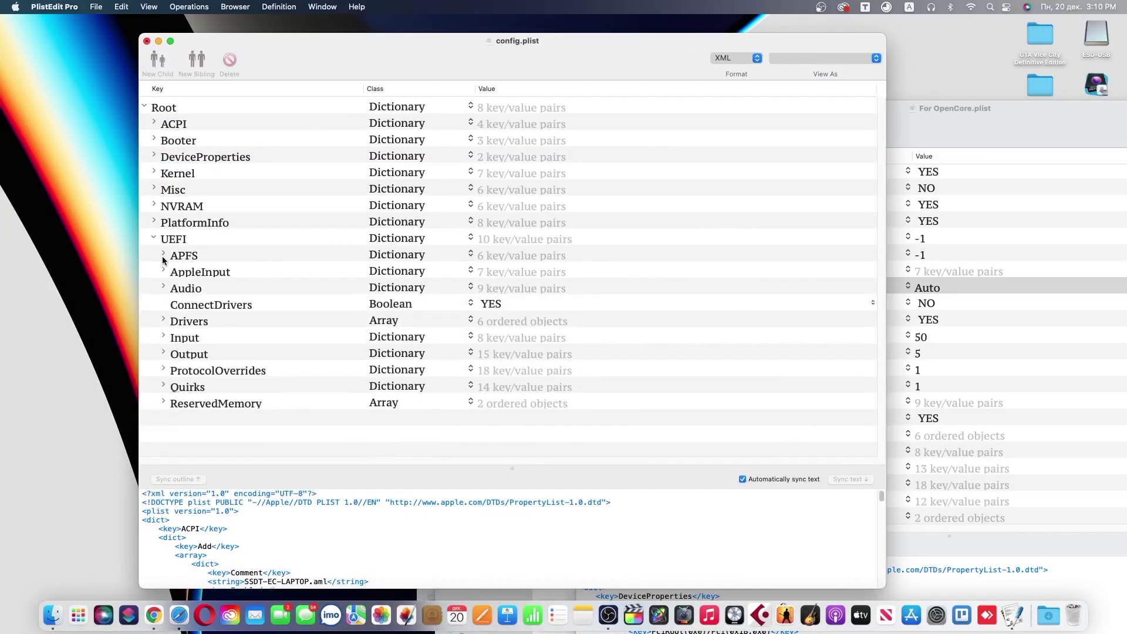
click(163, 255)
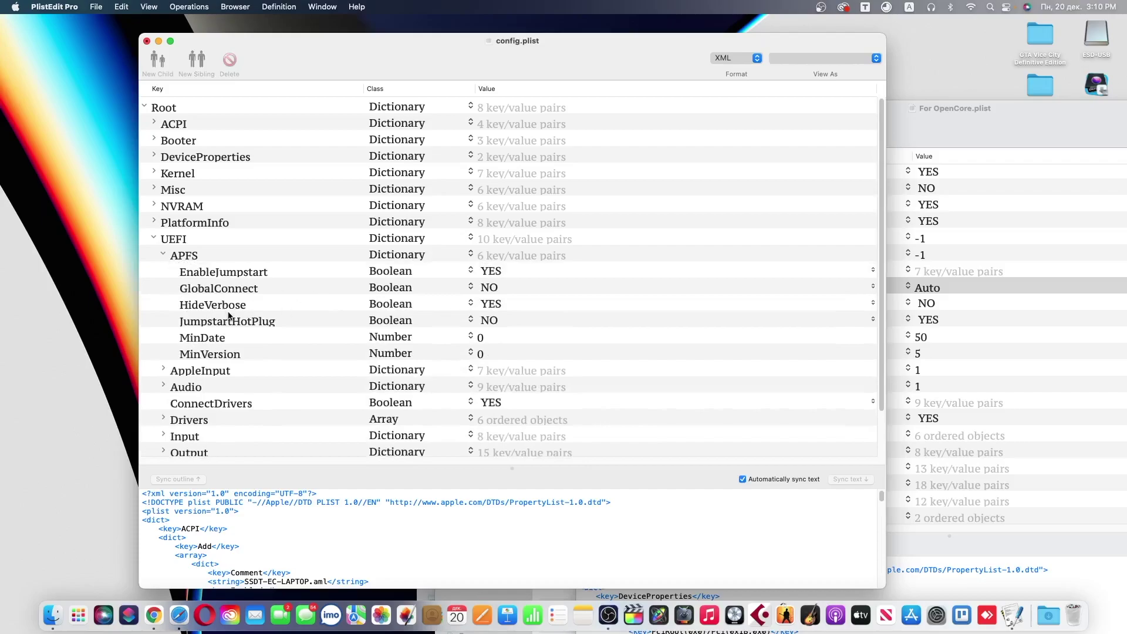
click(257, 326)
click(491, 322)
click(501, 304)
click(486, 337)
click(486, 339)
text(-1)
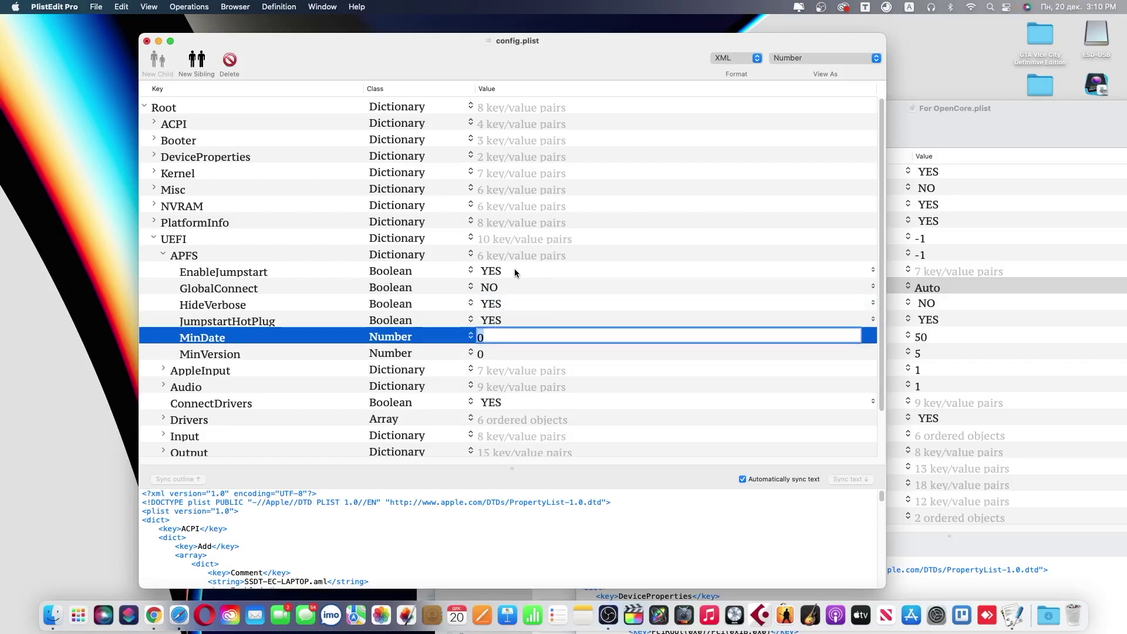
key(Return)
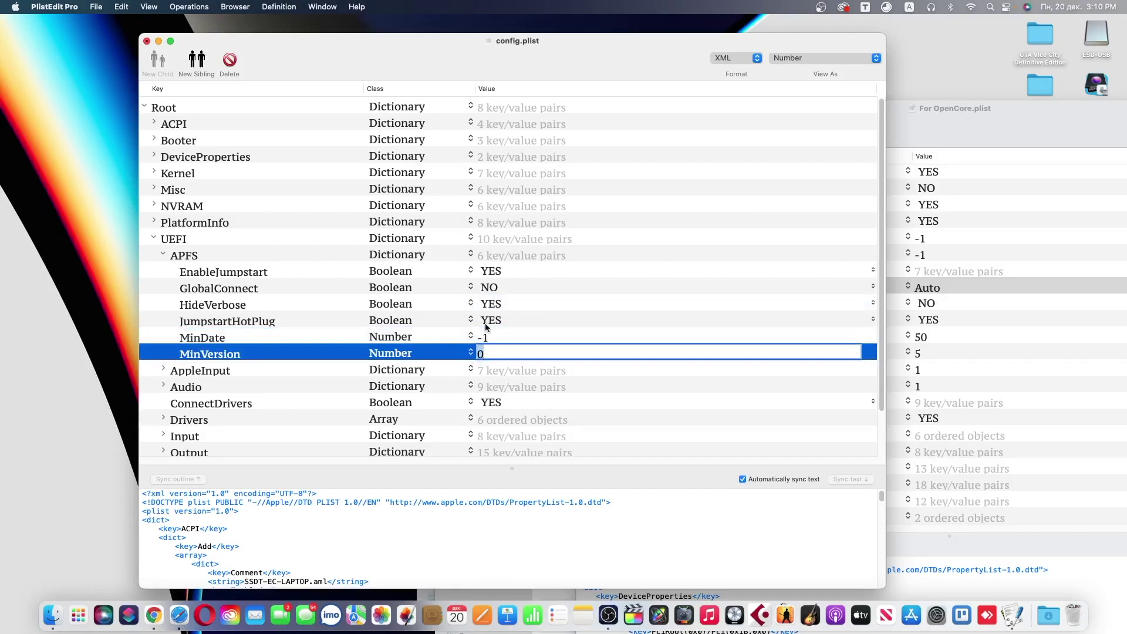
text(-1)
click(939, 364)
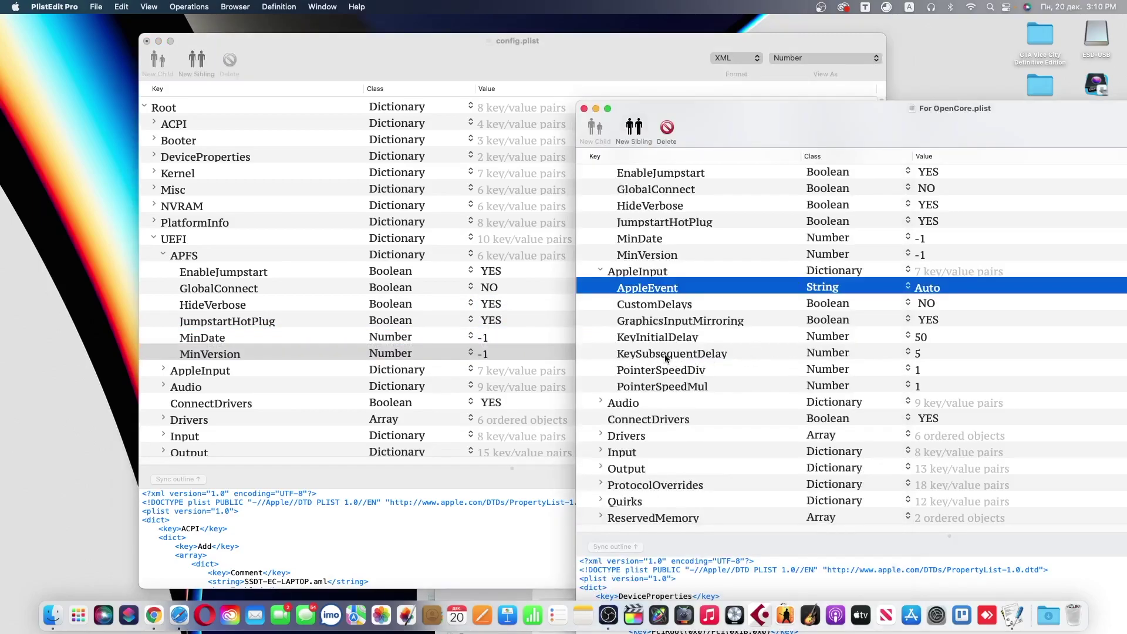
scroll(666, 233, up, 3)
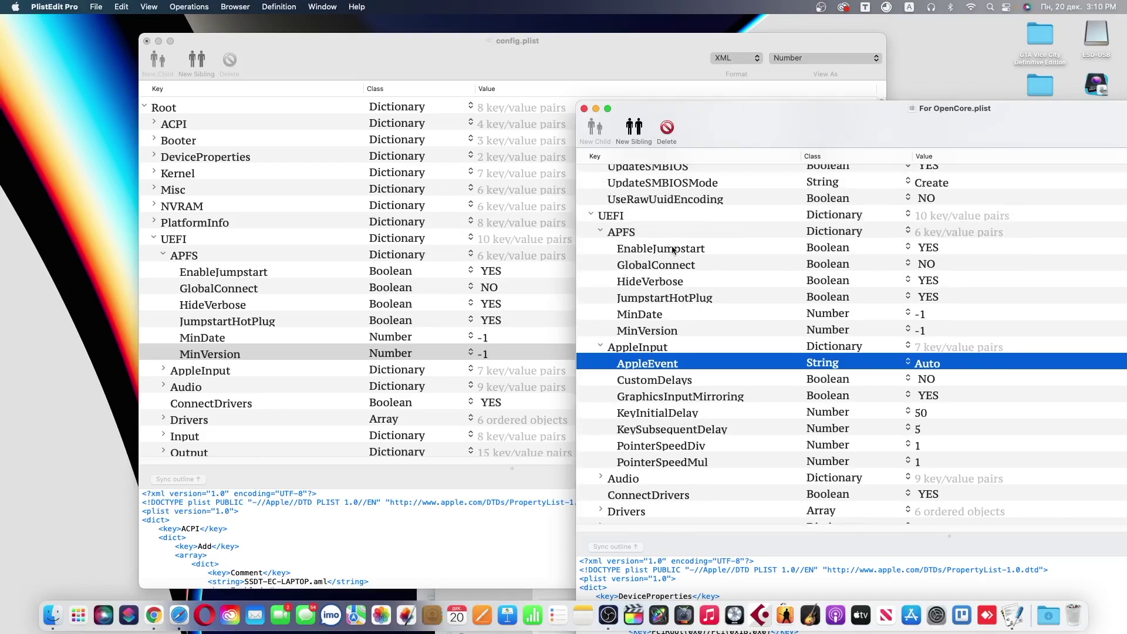
Step: Replace config.plist's UEFI Audio entry with the Audio entry from the reference file
click(194, 387)
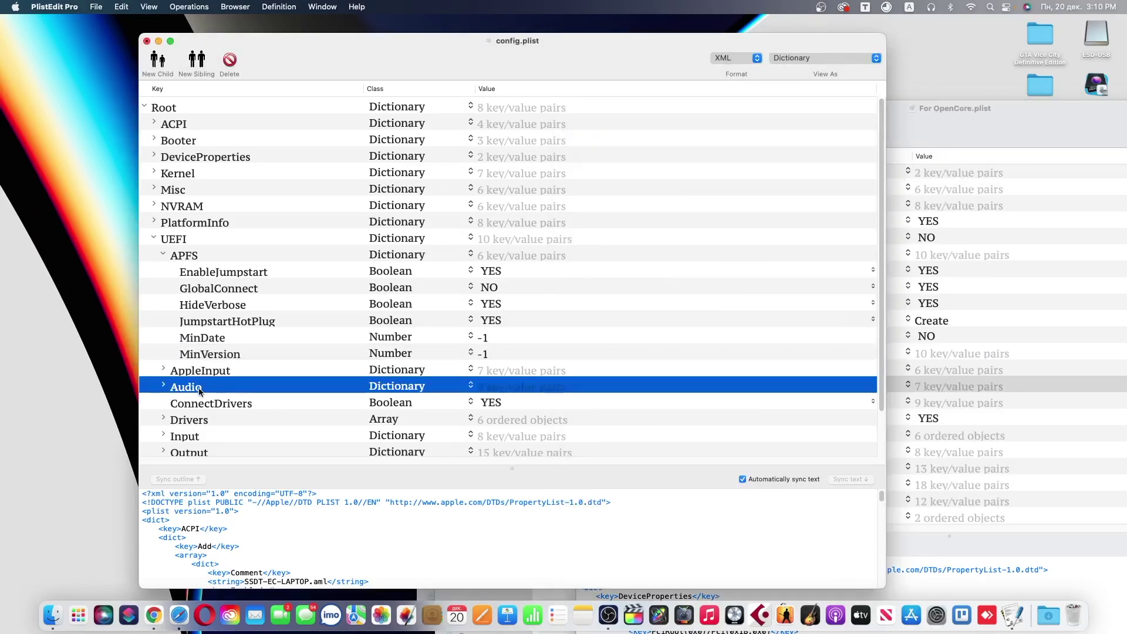
click(229, 61)
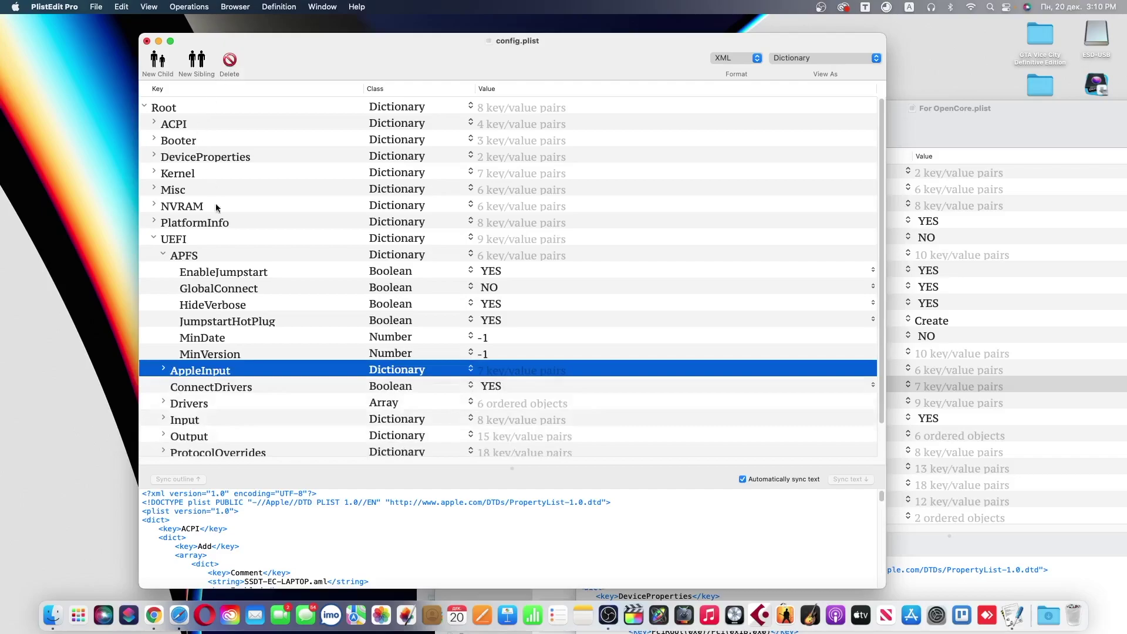
key(super+grave)
click(601, 403)
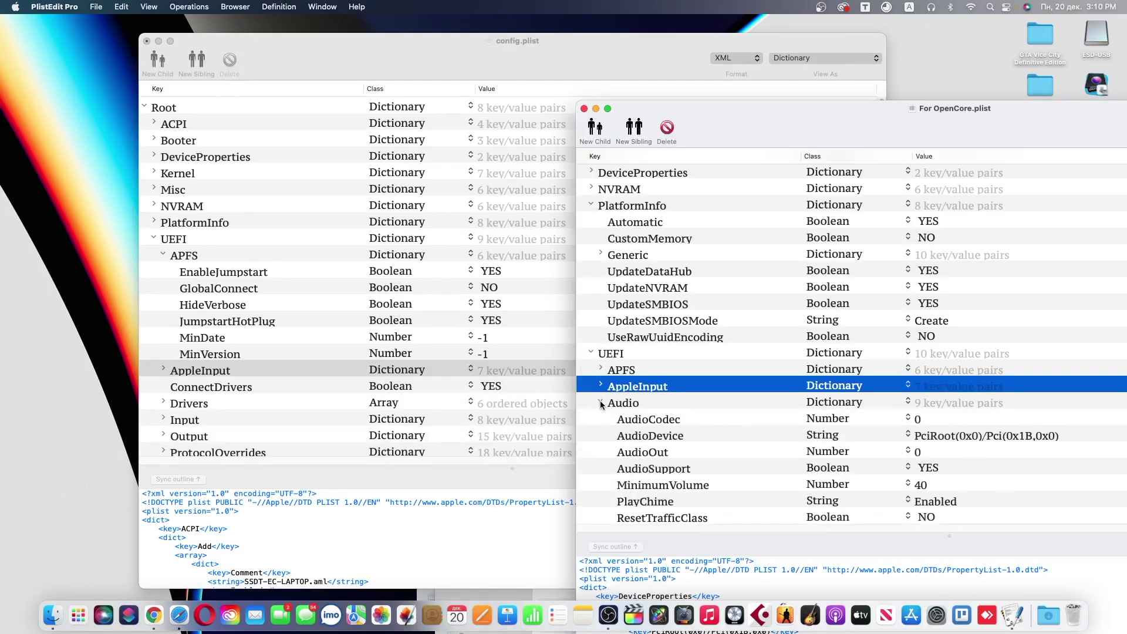
click(601, 404)
click(627, 402)
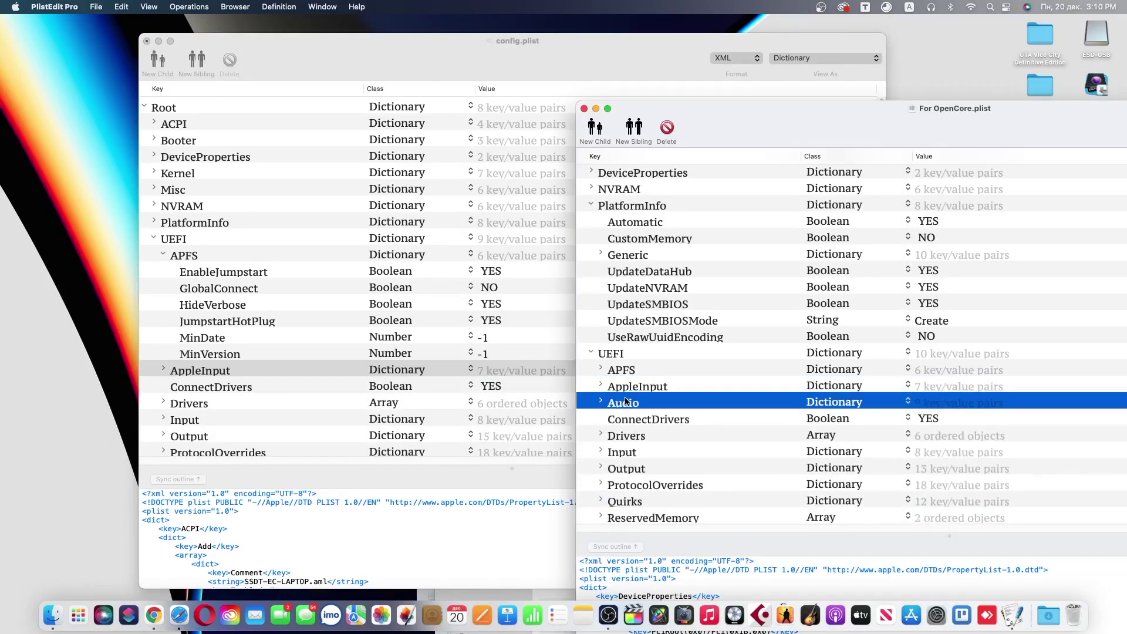
drag(624, 406, 218, 252)
Step: Sort config.plist so Audio follows AppleInput, and check the new Audio section
click(170, 86)
click(171, 86)
scroll(255, 305, down, 1)
scroll(254, 305, down, 2)
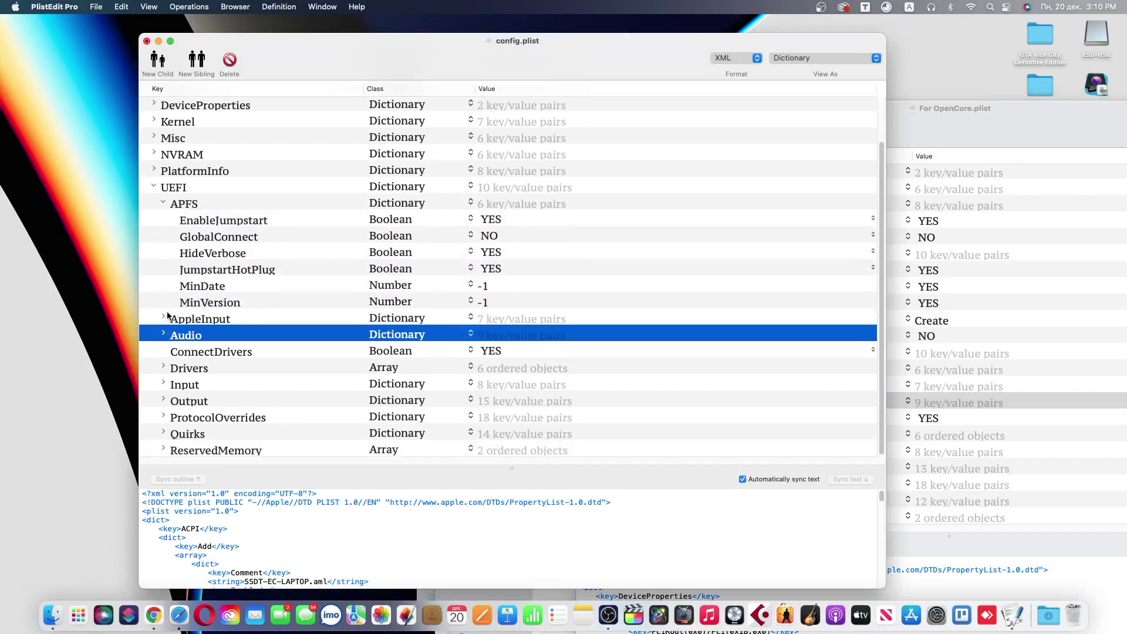
click(164, 335)
scroll(164, 329, up, 3)
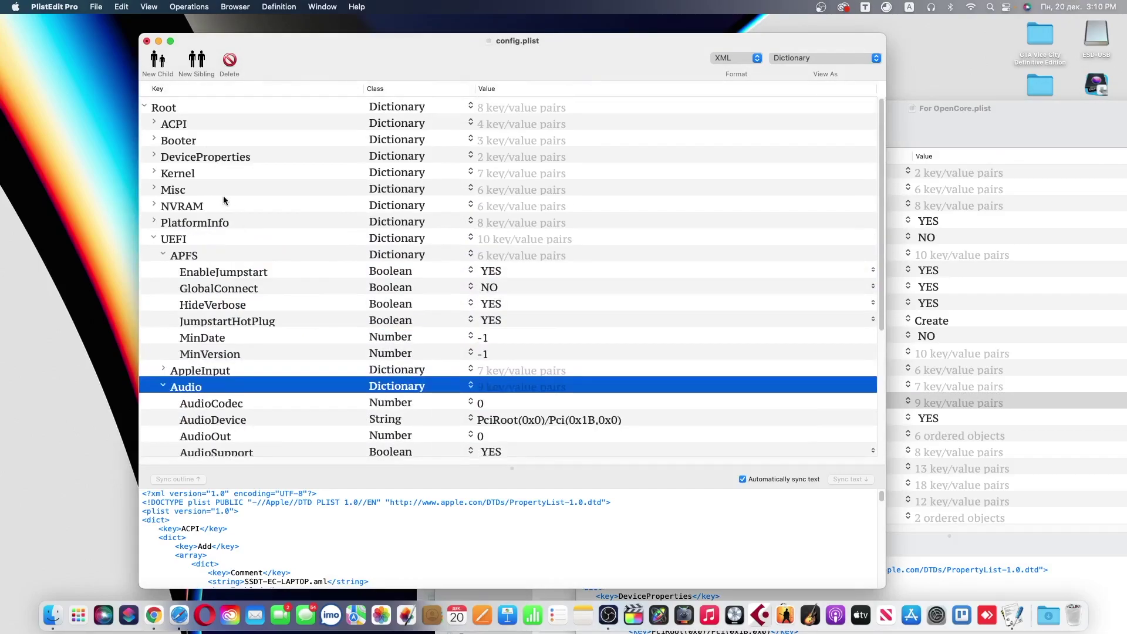
click(154, 157)
click(163, 416)
Step: Inspect driver item 5 and expand the UEFI Output section in config.plist
scroll(236, 308, down, 5)
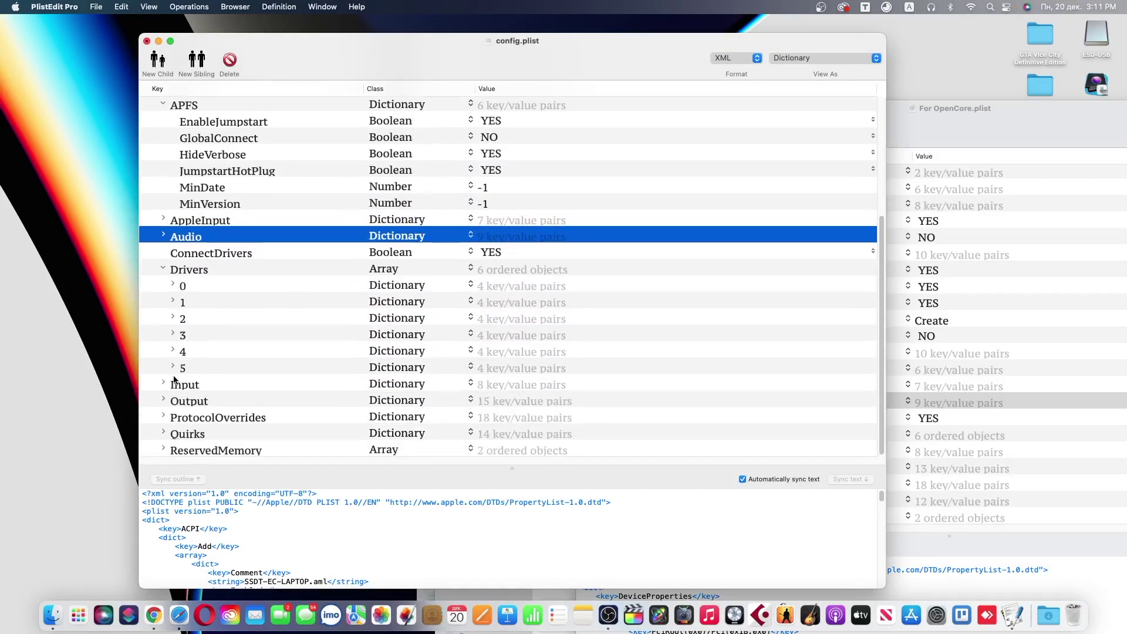
click(172, 368)
scroll(312, 334, down, 2)
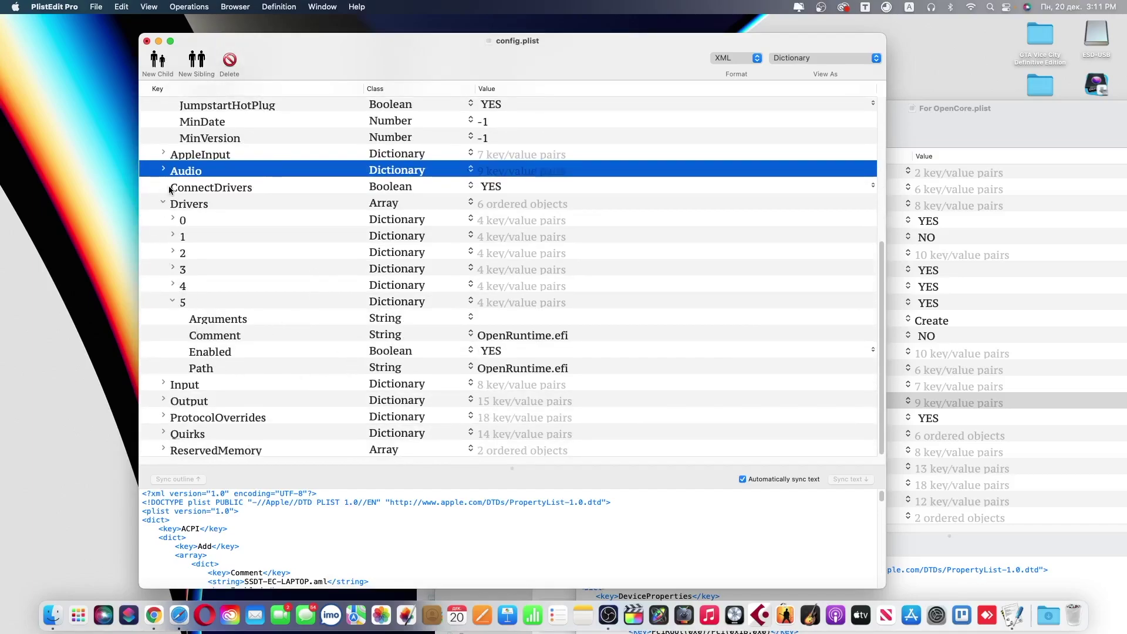
click(163, 202)
click(163, 401)
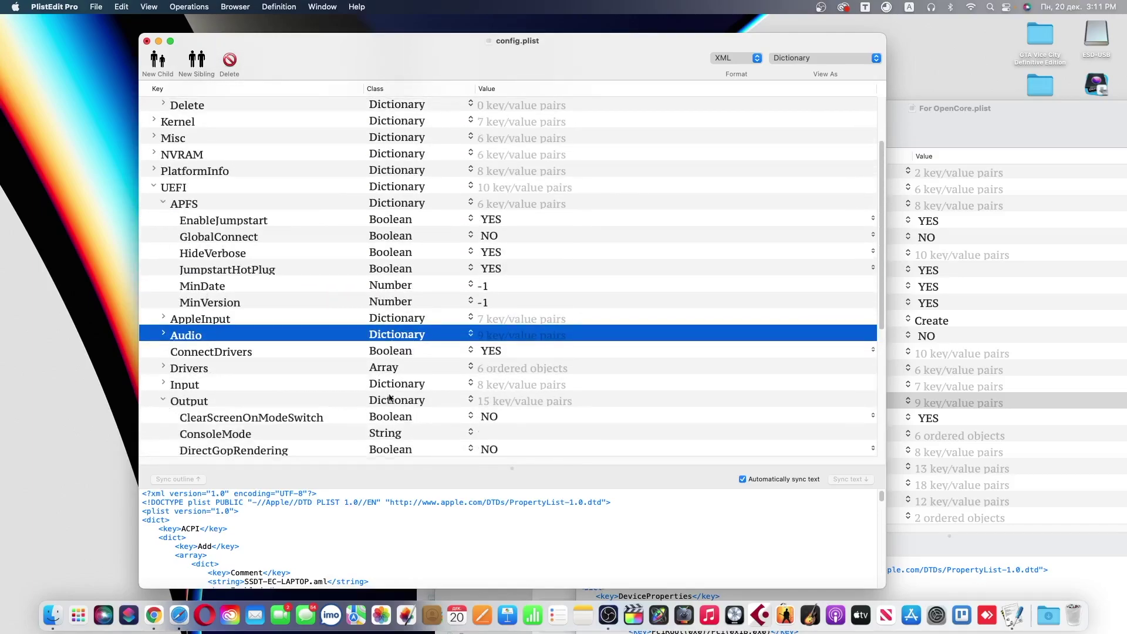
scroll(579, 321, down, 5)
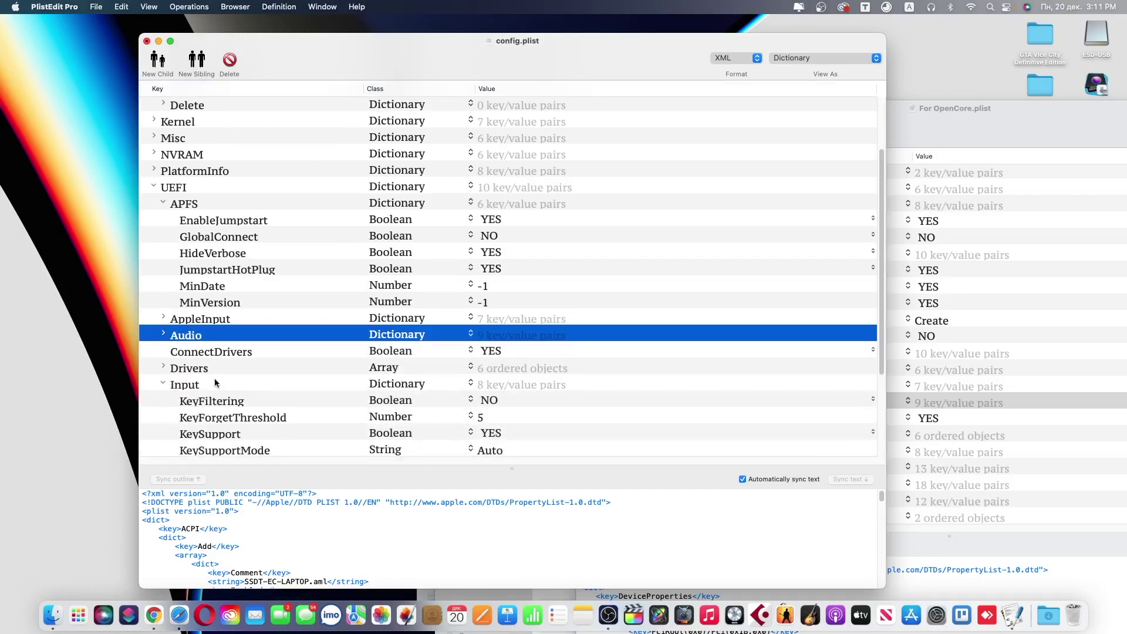
scroll(215, 383, down, 3)
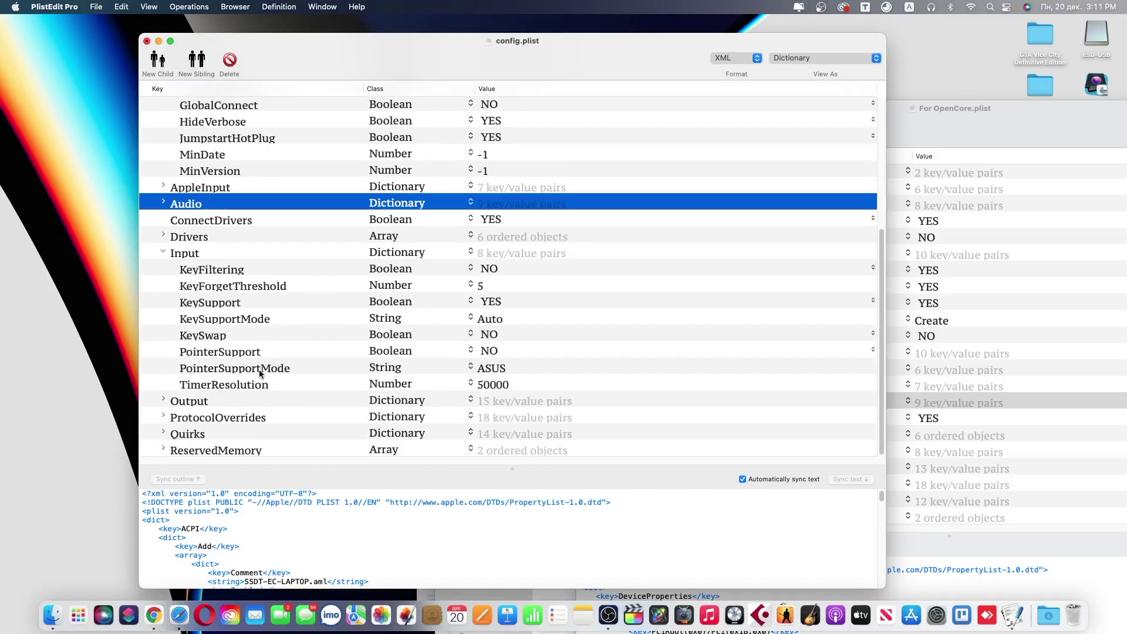
Step: Delete the ASUS value so UEFI Input PointerSupportMode is an empty string
double_click(502, 369)
key(BackSpace)
key(Return)
click(169, 253)
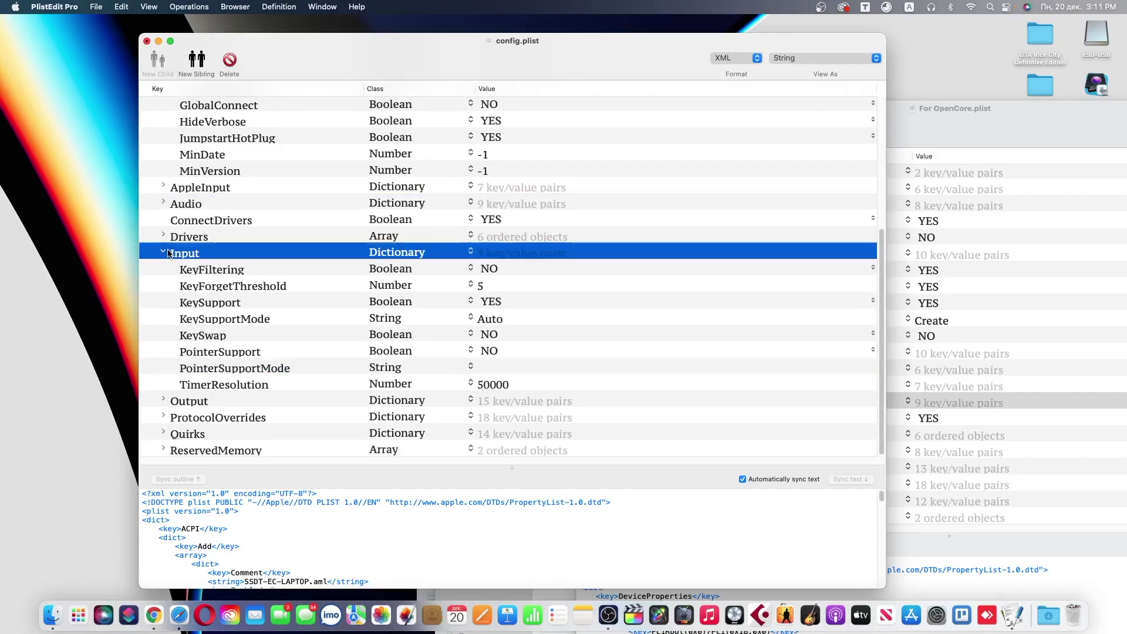
Step: Switch ACPI Patch entry 1 (HPET _CRS to XCRS) Enabled from NO to YES
scroll(159, 188, up, 10)
click(152, 125)
click(152, 124)
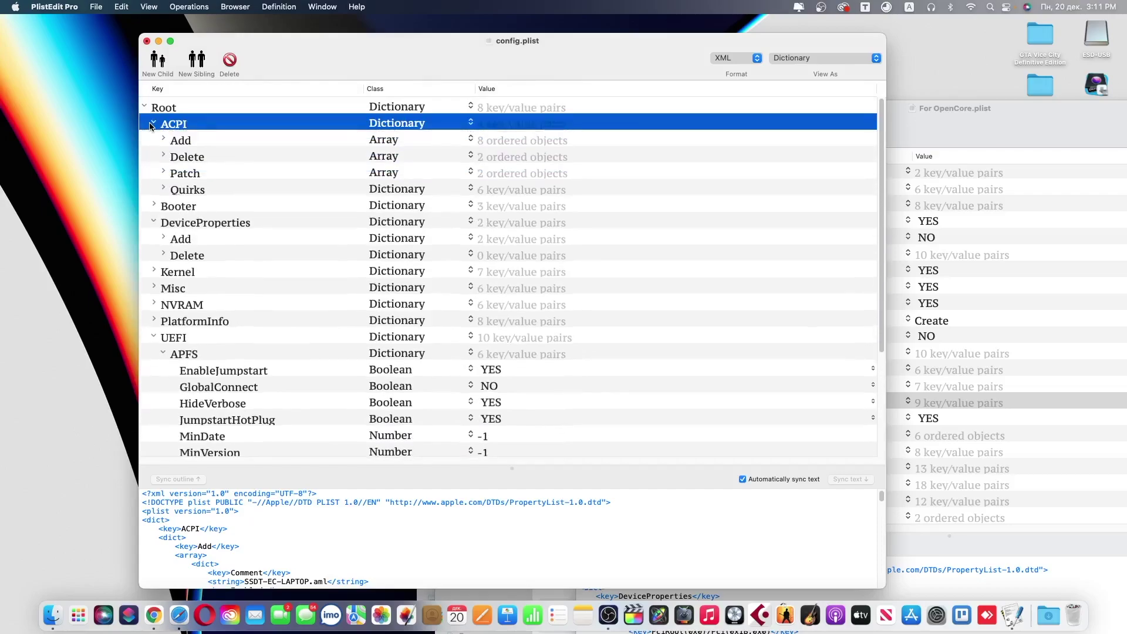
click(164, 172)
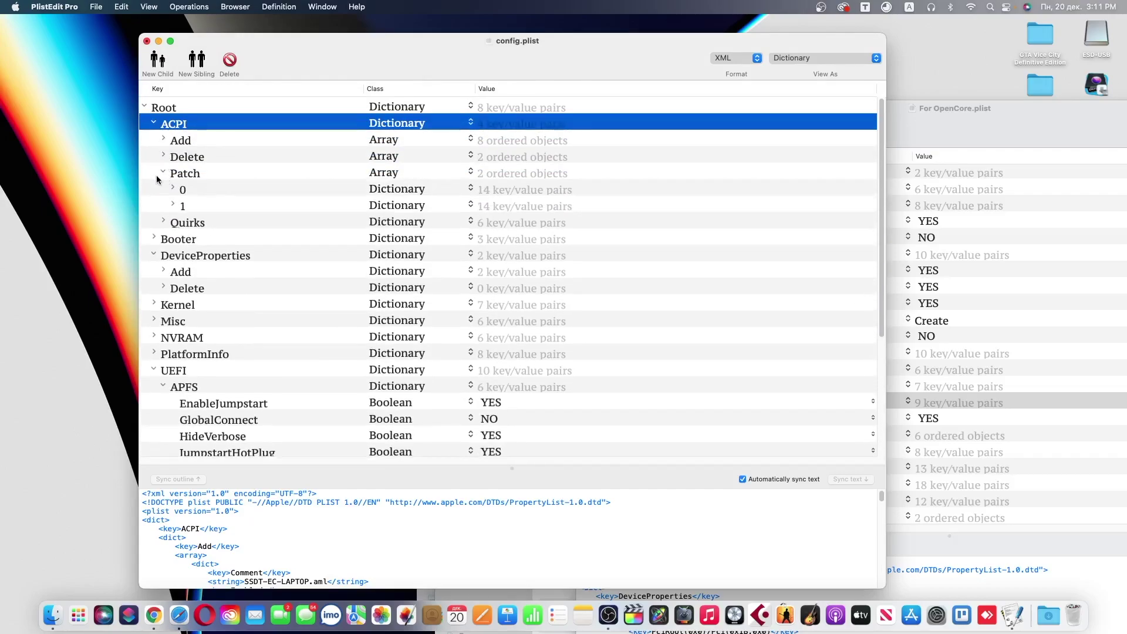
click(173, 206)
click(173, 205)
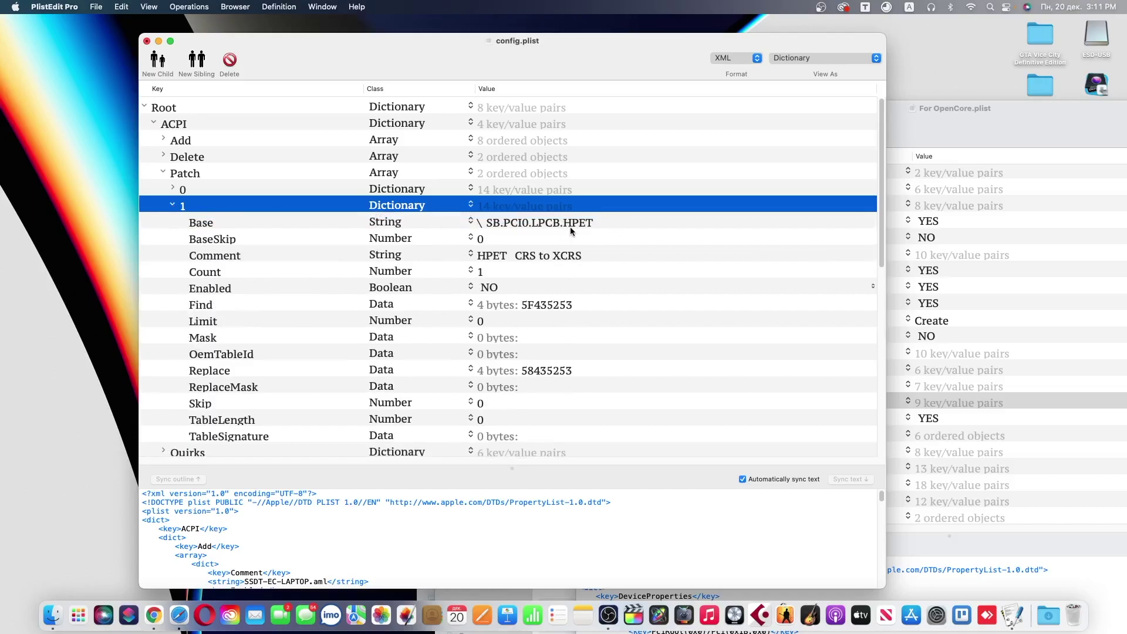
click(488, 288)
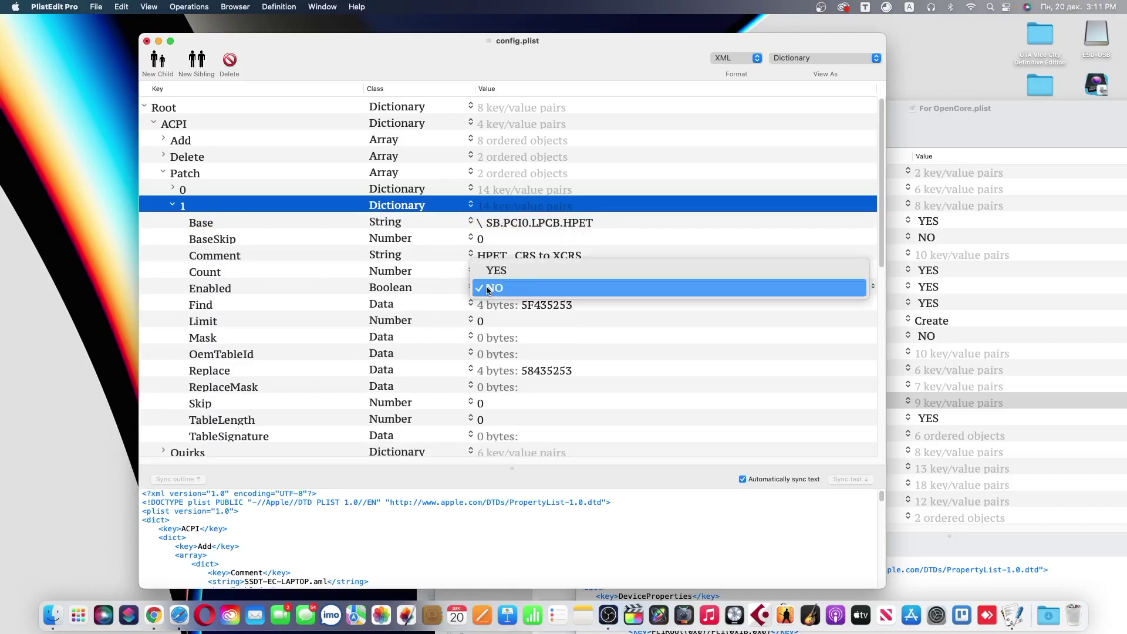
click(496, 270)
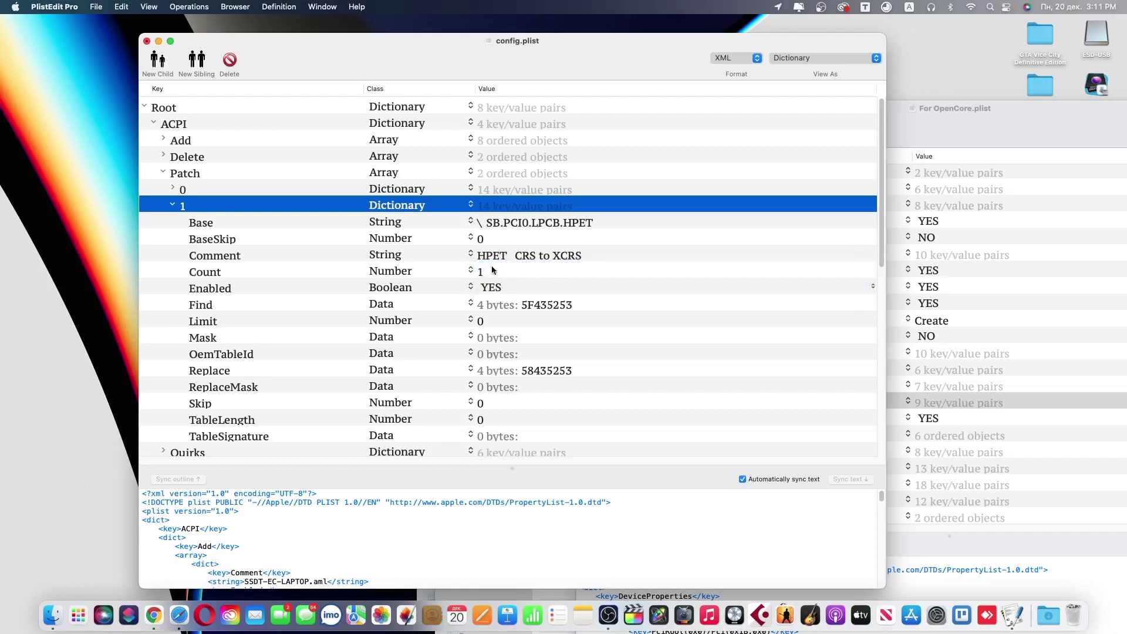
click(172, 206)
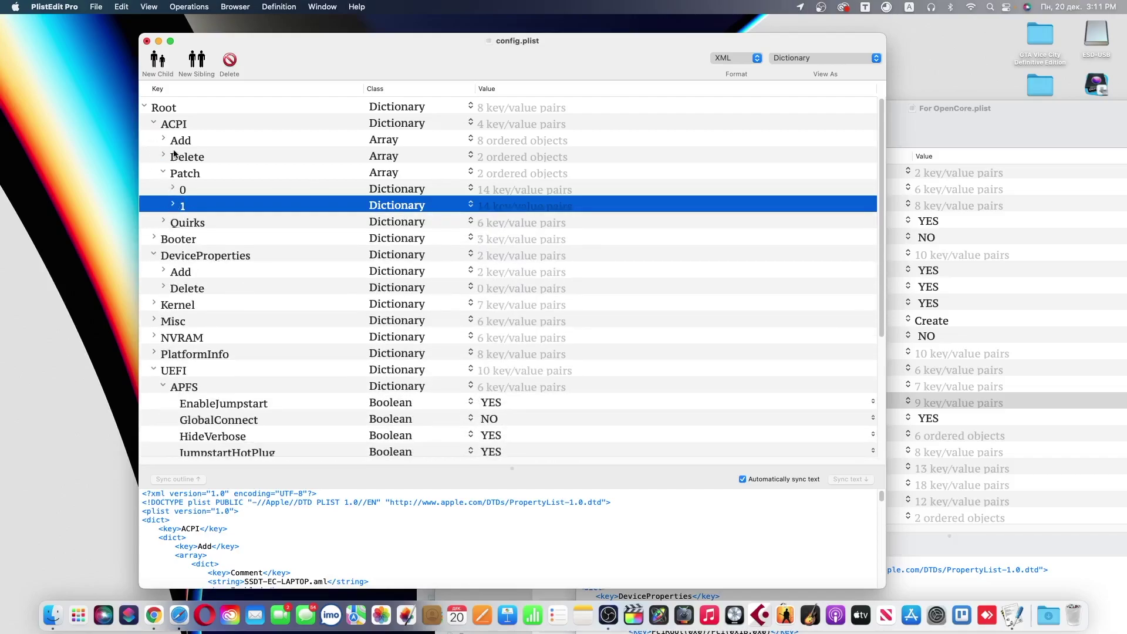
click(163, 173)
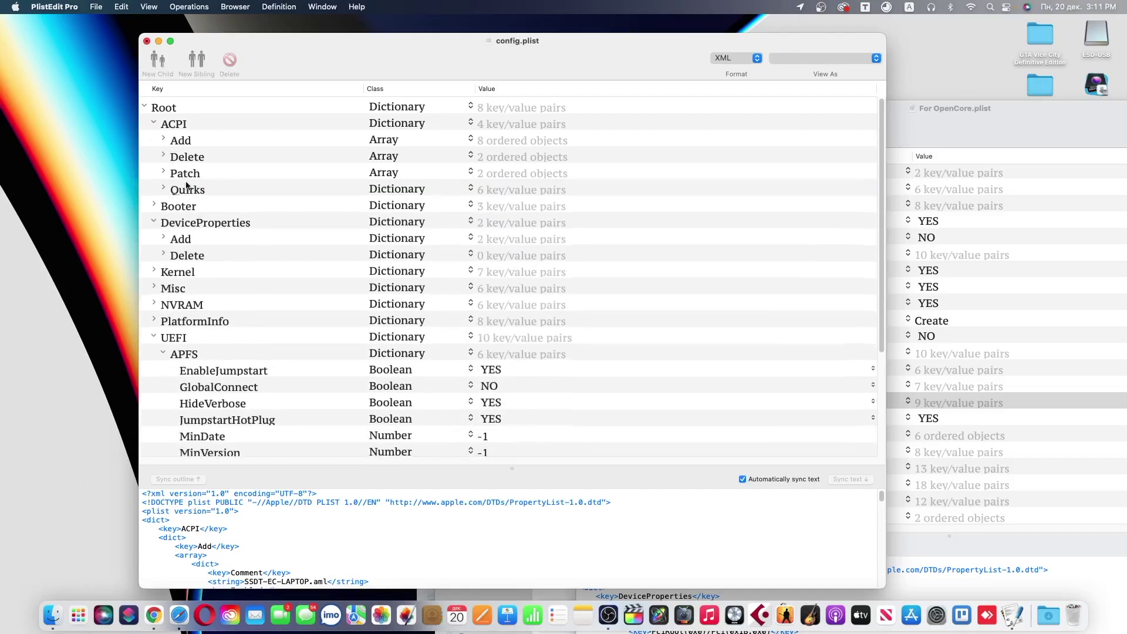
click(154, 124)
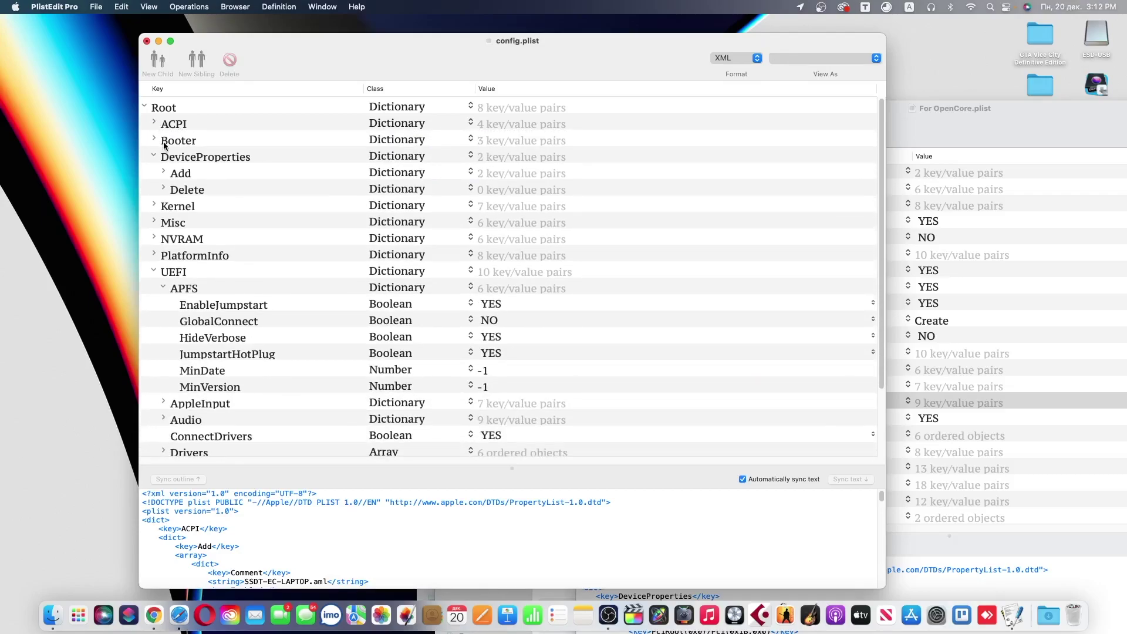
Step: Open UEFI Quirks, compare with the reference, and set ActivateHpetSupport to YES
scroll(208, 397, down, 3)
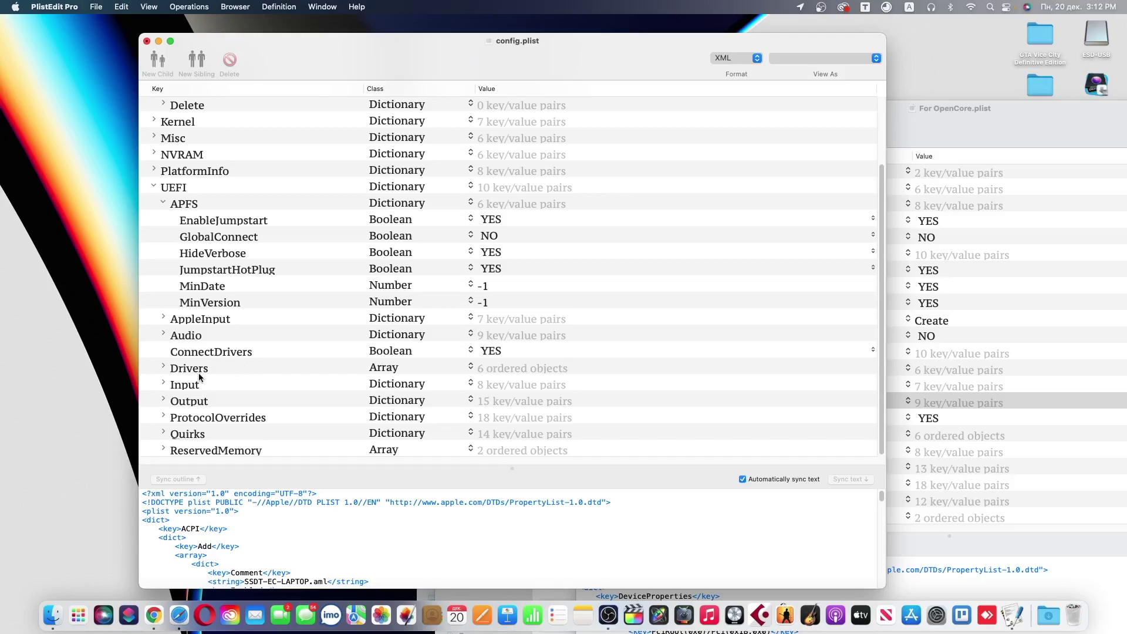
click(163, 435)
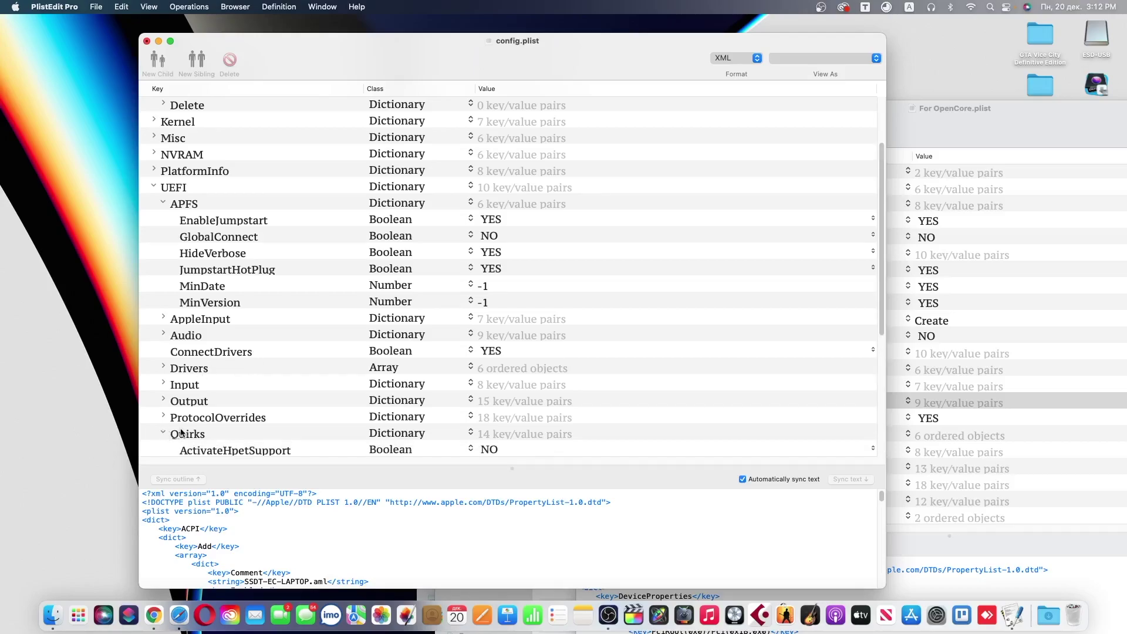
scroll(170, 422, down, 5)
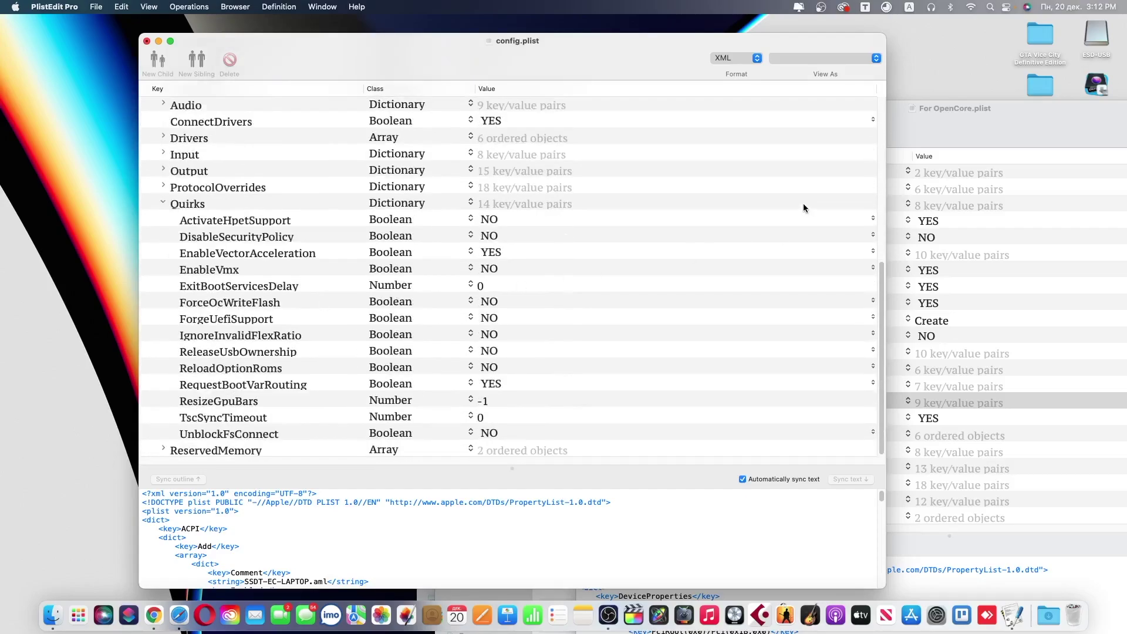
click(925, 125)
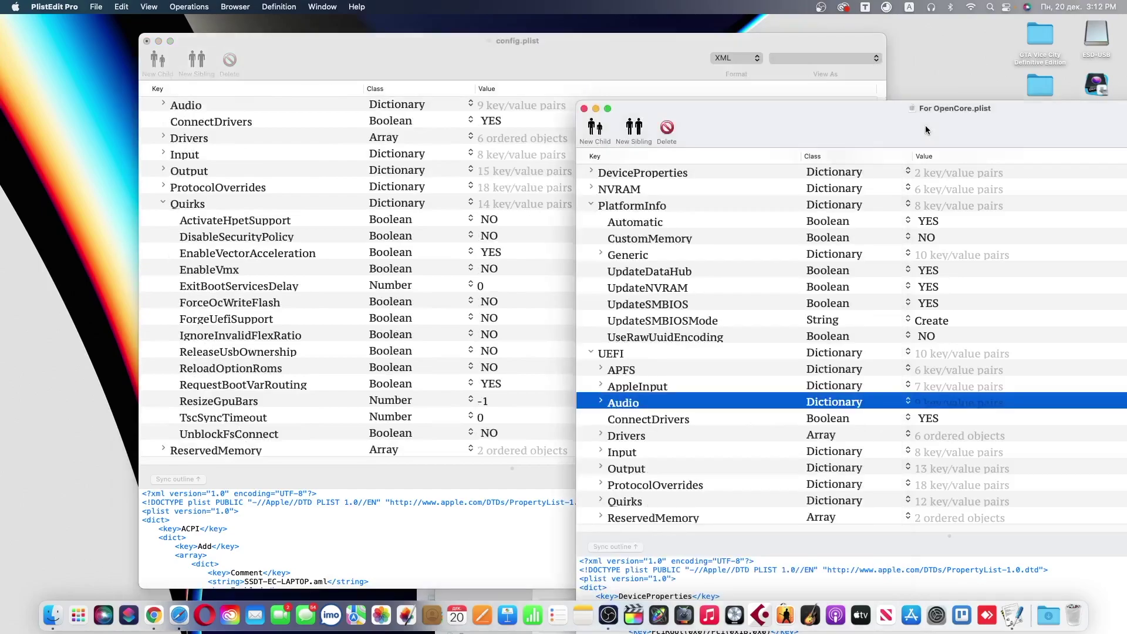
click(263, 223)
click(490, 219)
click(646, 202)
Step: Set IgnoreInvalidFlexRatio and ReleaseUsbOwnership to YES, matching the reference plist
click(966, 136)
click(913, 370)
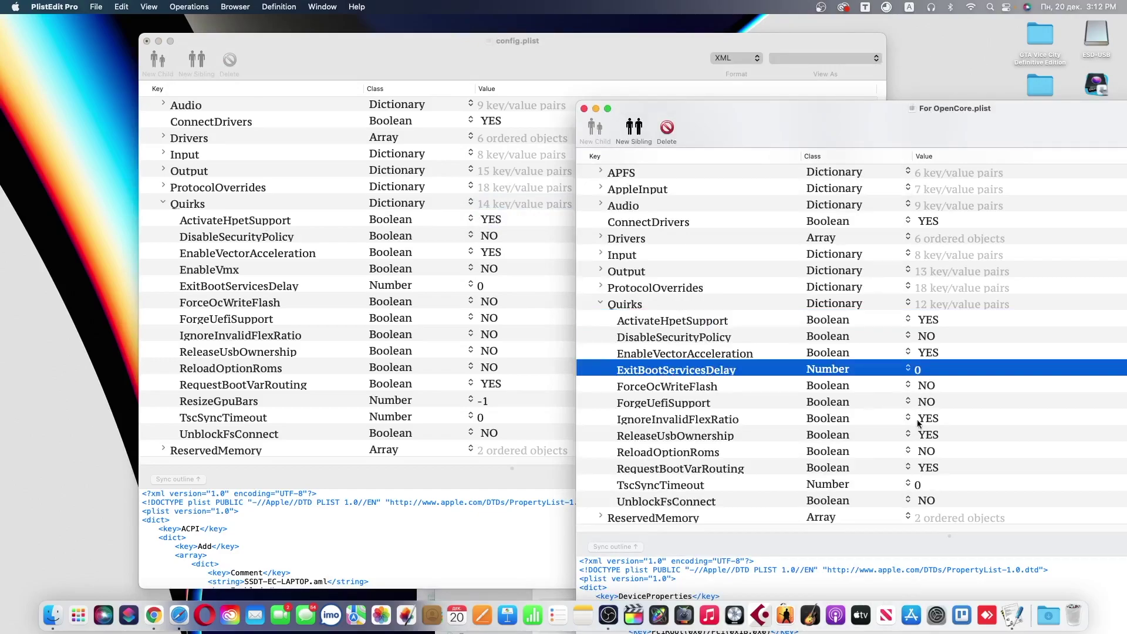
click(660, 423)
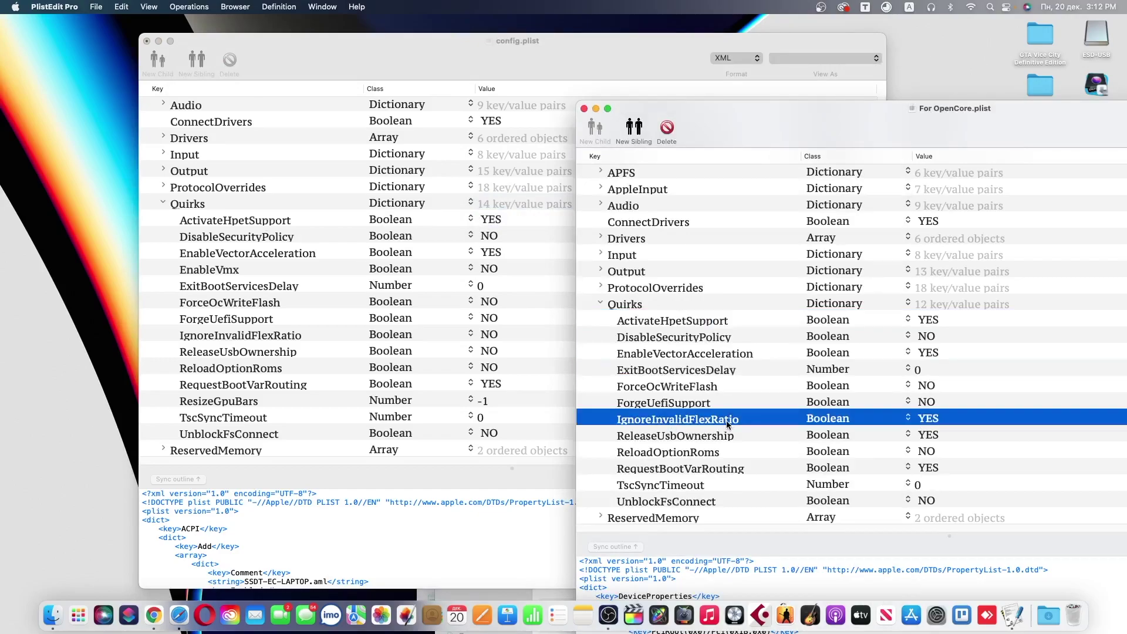
click(264, 339)
click(490, 335)
click(528, 320)
click(233, 352)
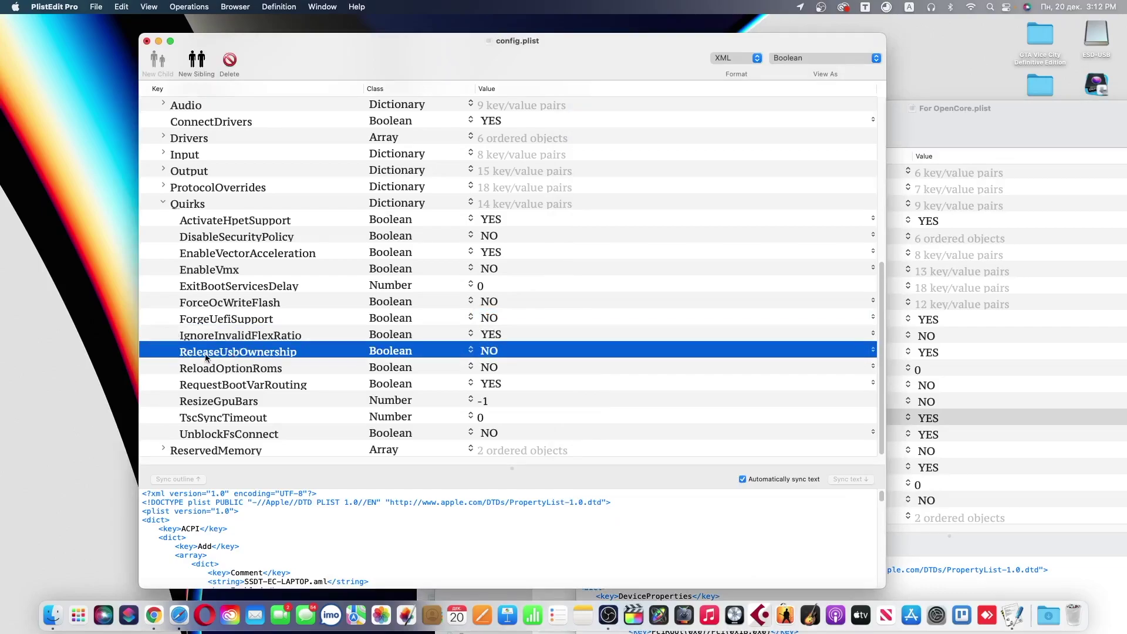
click(490, 351)
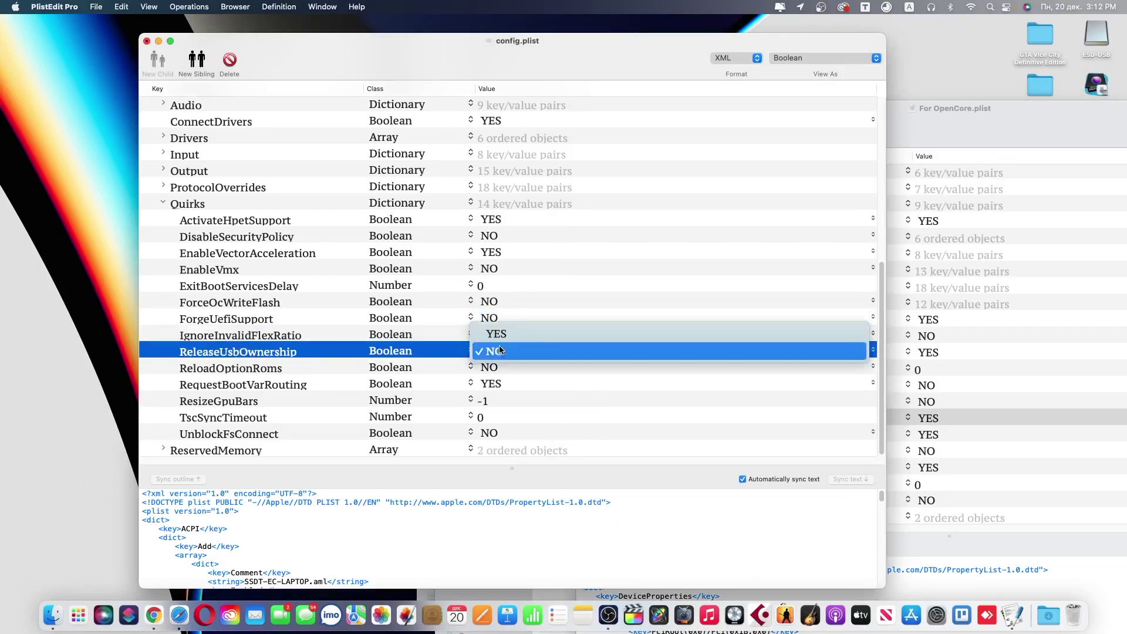
click(490, 336)
Step: Close the reference For OpenCore.plist and collapse the Quirks, APFS and UEFI sections
key(super+grave)
scroll(797, 414, up, 5)
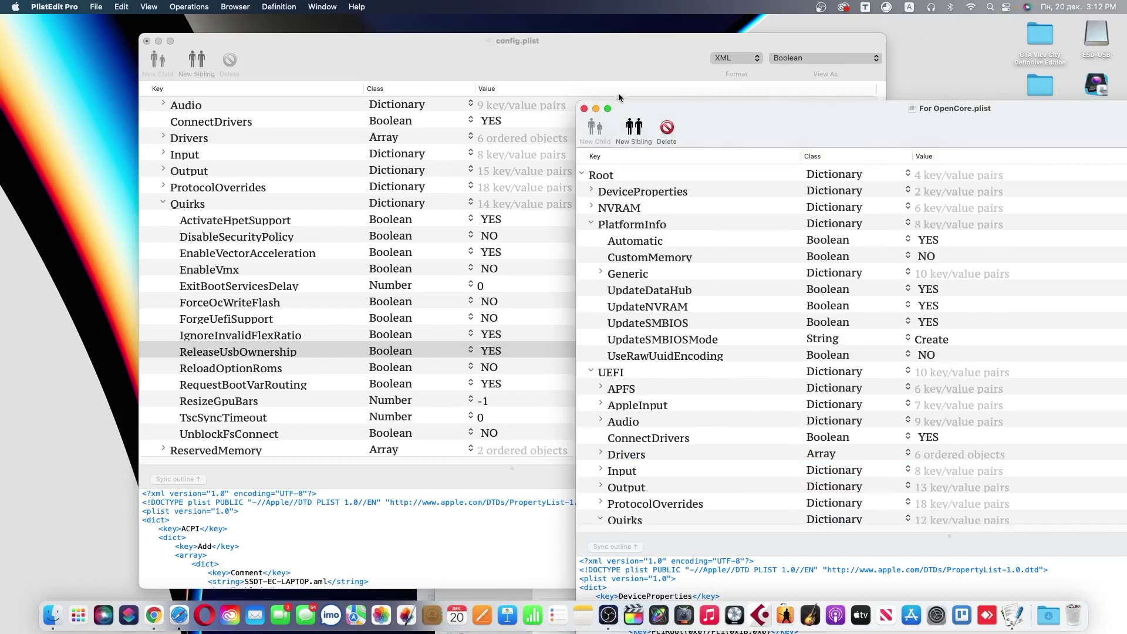
click(584, 109)
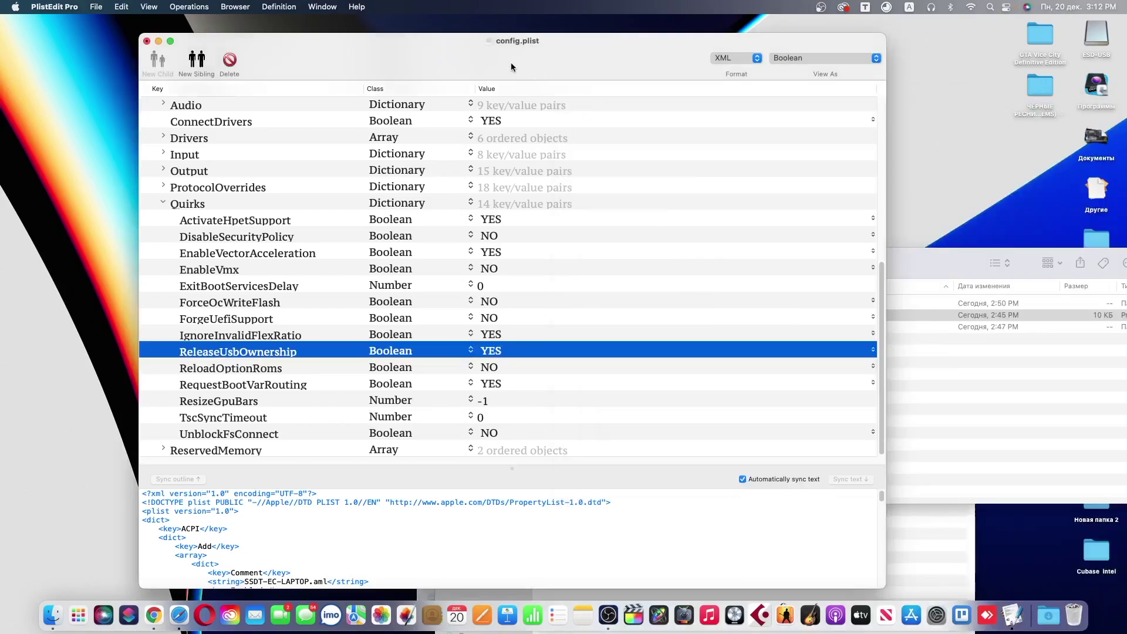
click(164, 204)
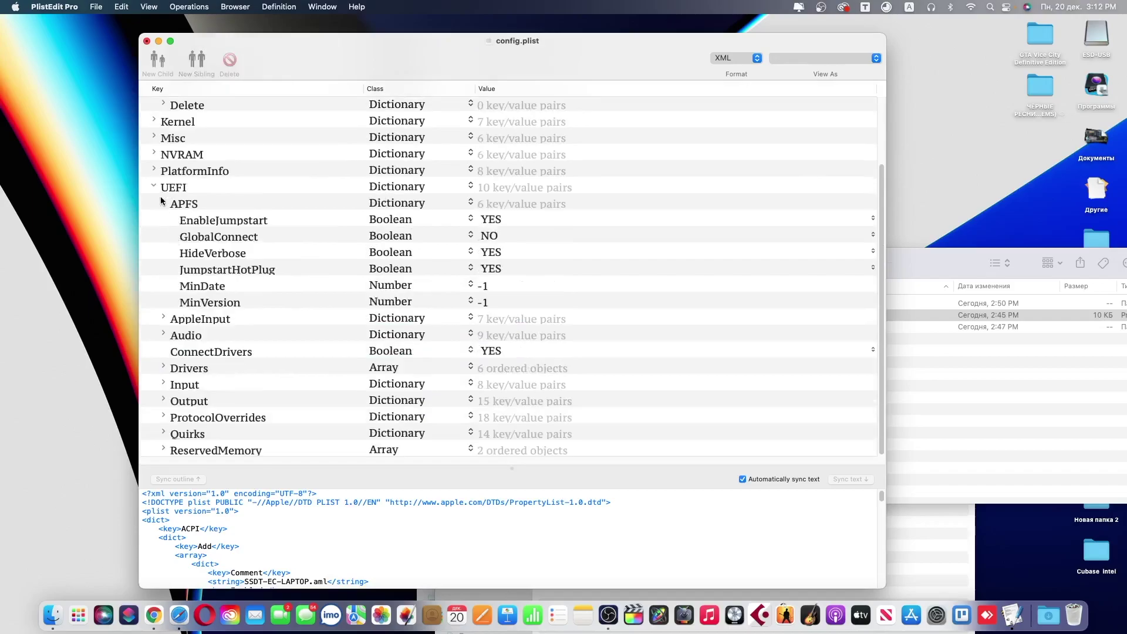
click(163, 203)
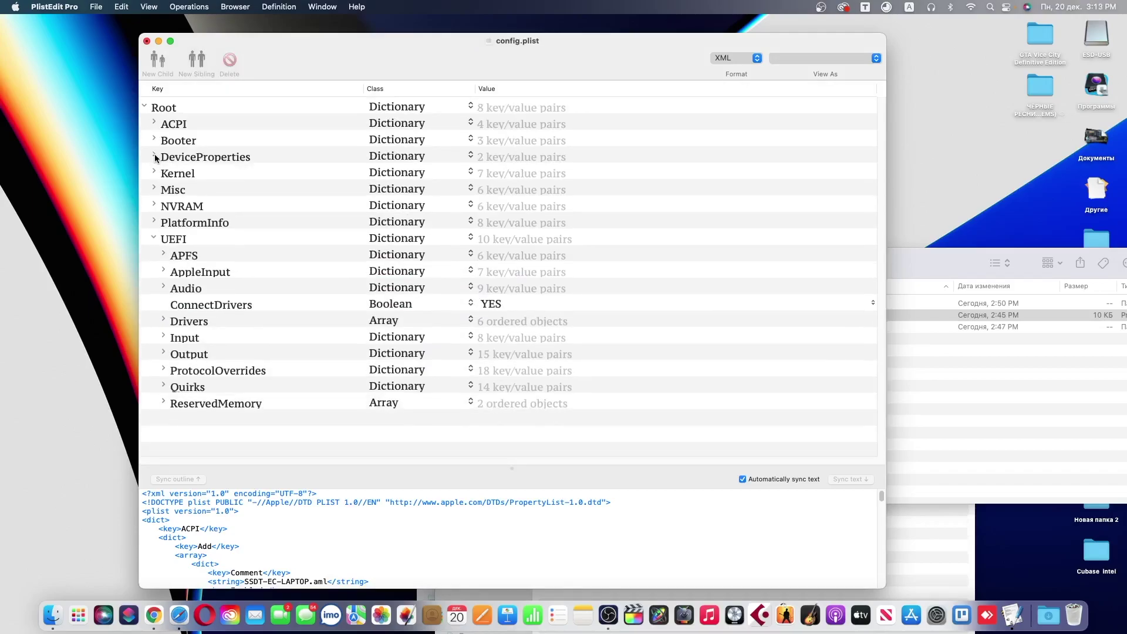
click(152, 238)
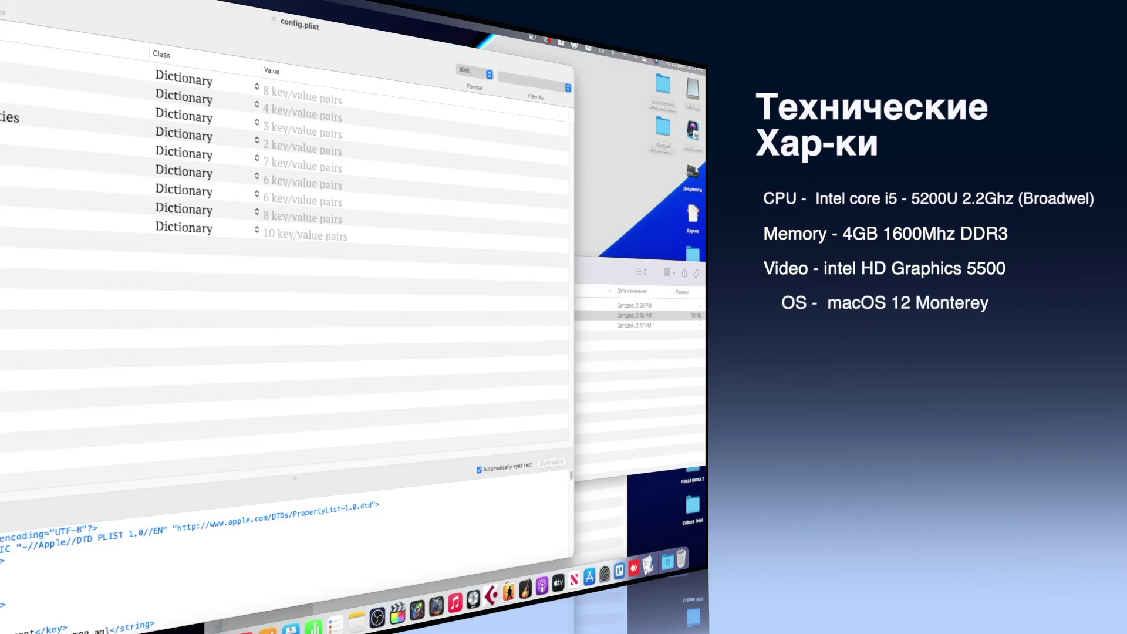
Step: Save config.plist on closing, then select it in OpenCore-0's X64 > EFI > OC folder
key(super+w)
click(297, 341)
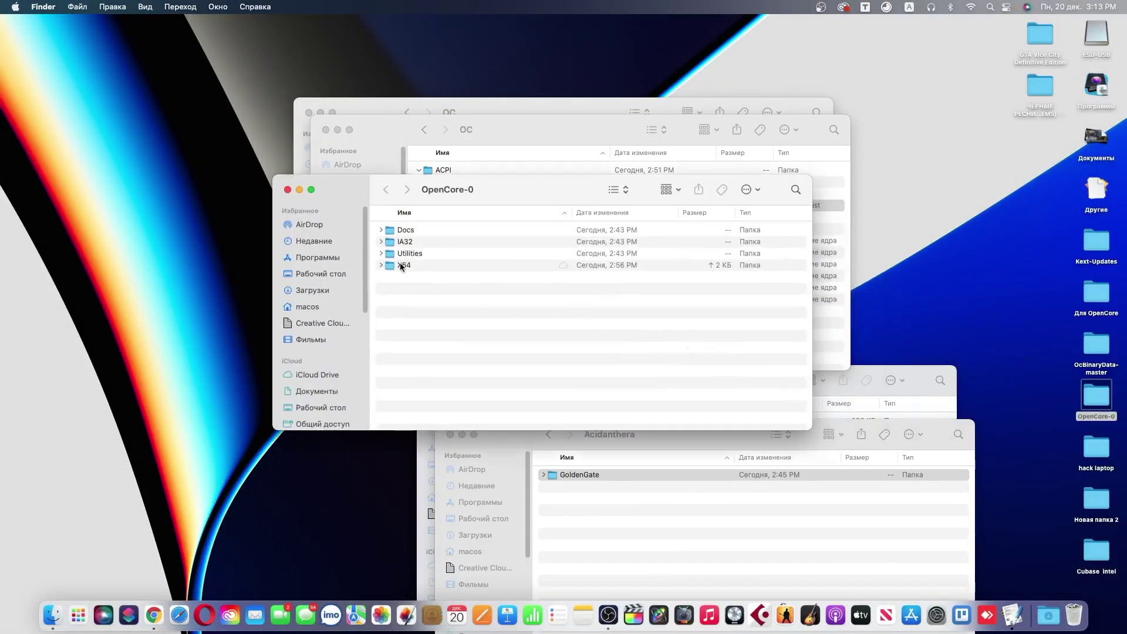
double_click(401, 265)
double_click(399, 229)
double_click(464, 242)
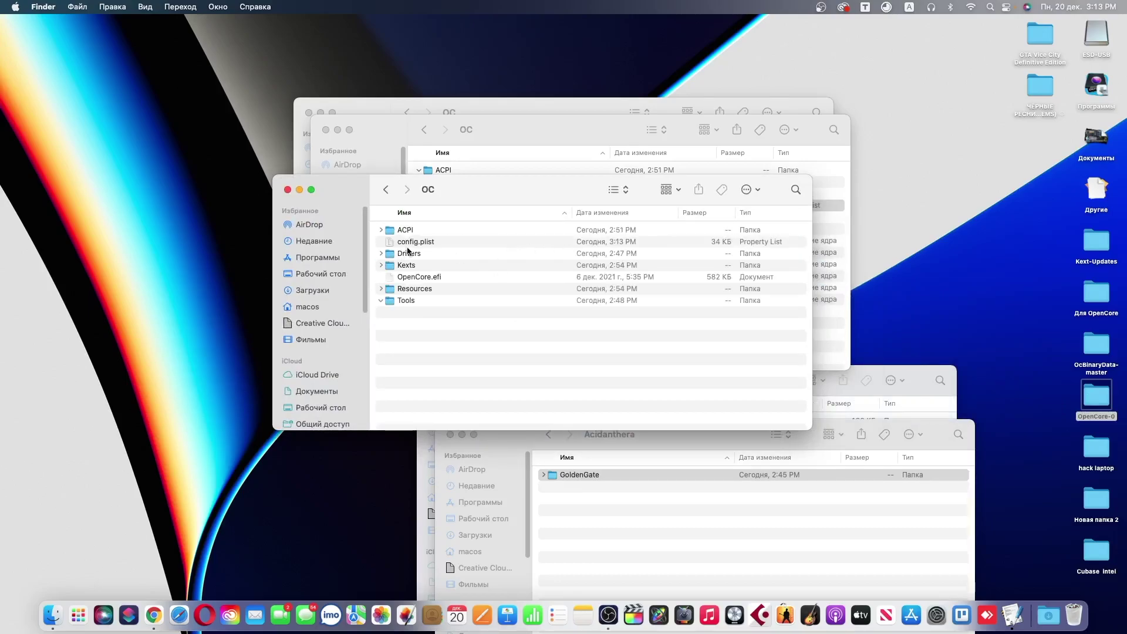
click(444, 242)
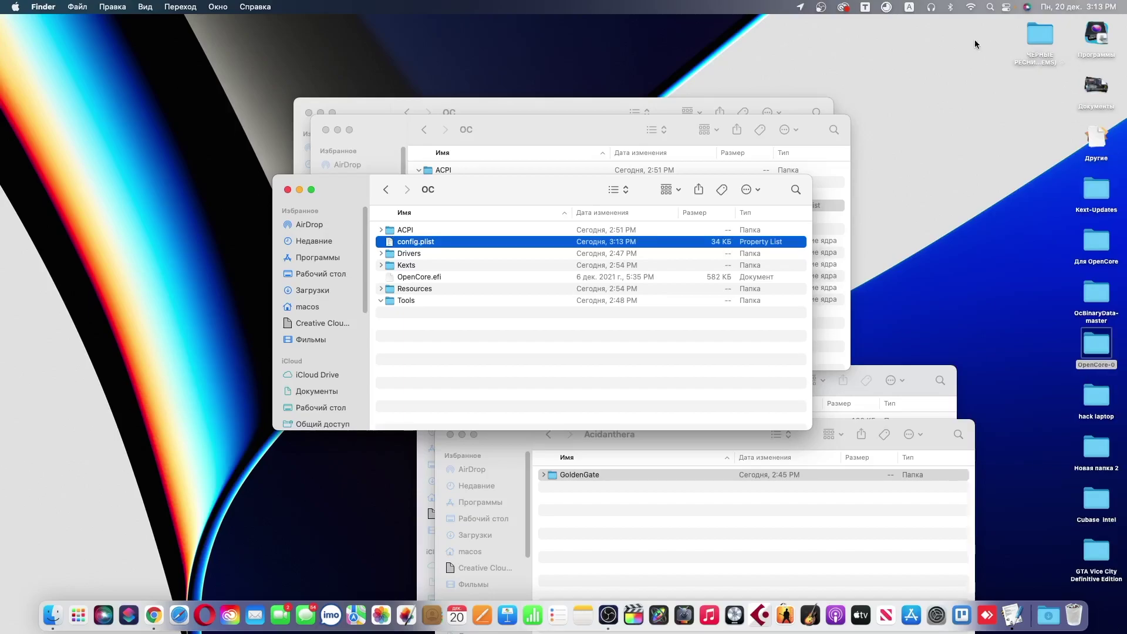
Step: Mount the SanDisk USB EFI partition, entering the administrator password, and open its volume
click(886, 7)
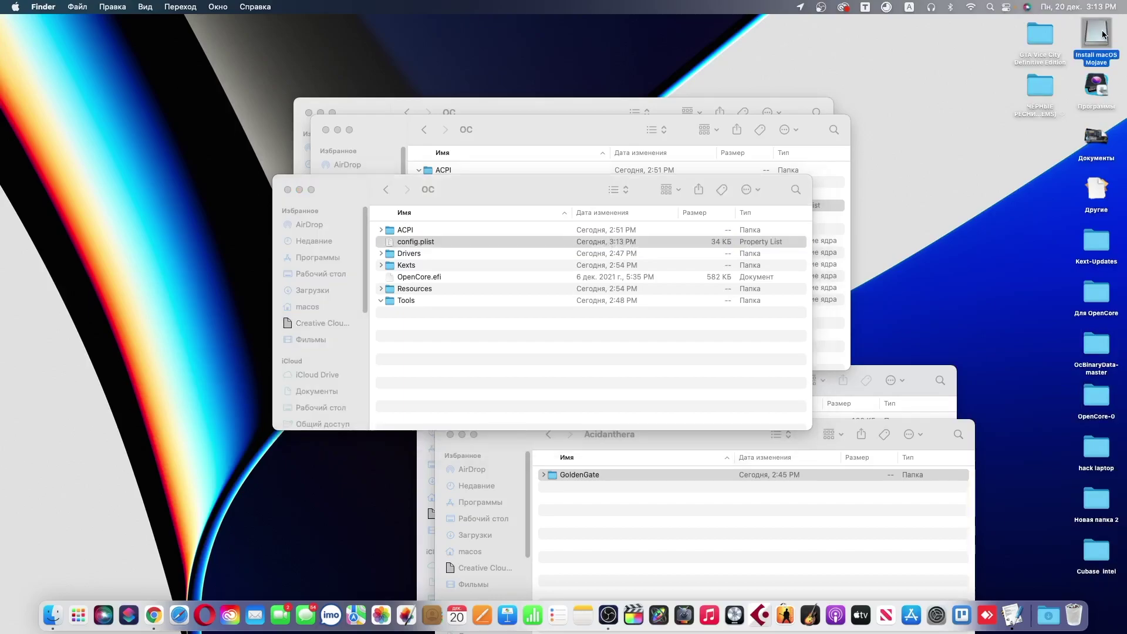
right_click(799, 160)
click(809, 165)
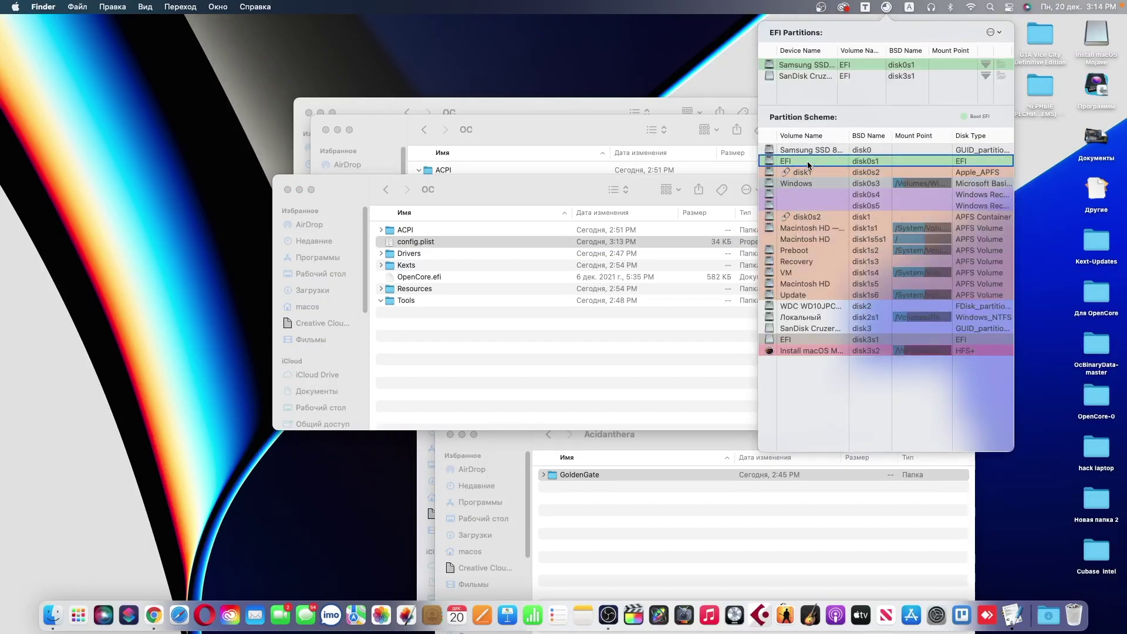
text(1)
key(Return)
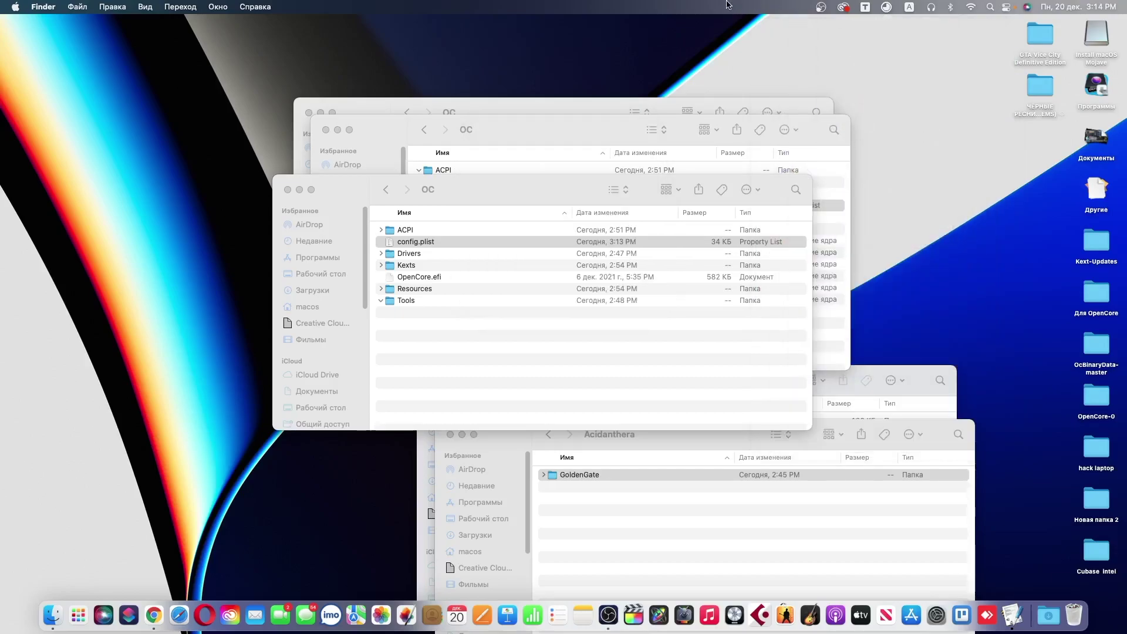
click(887, 7)
click(985, 64)
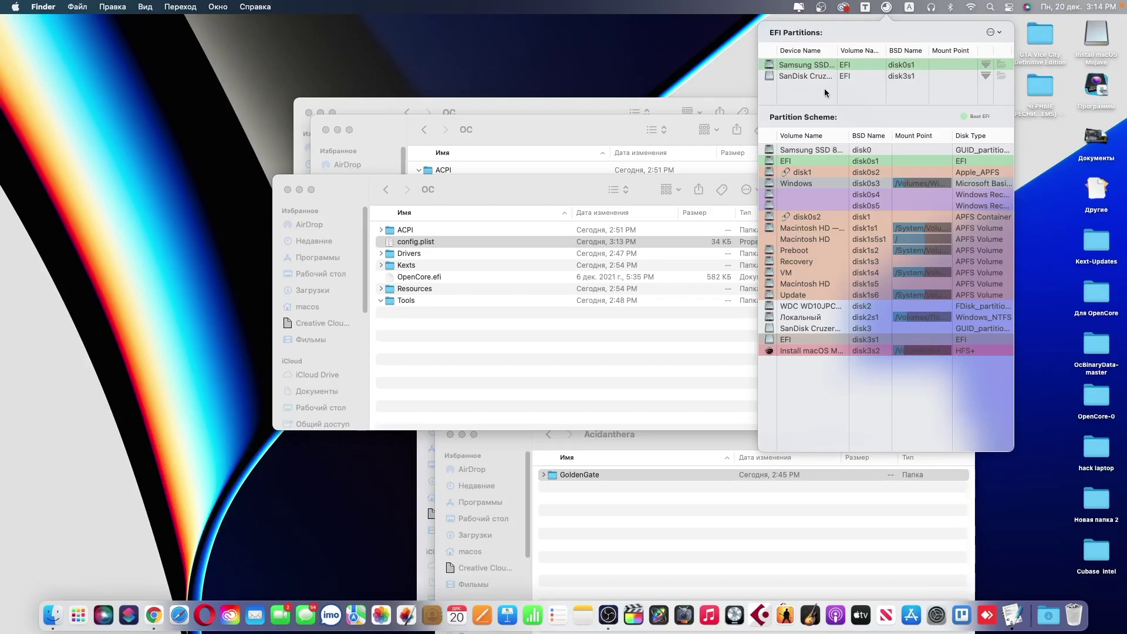
click(985, 76)
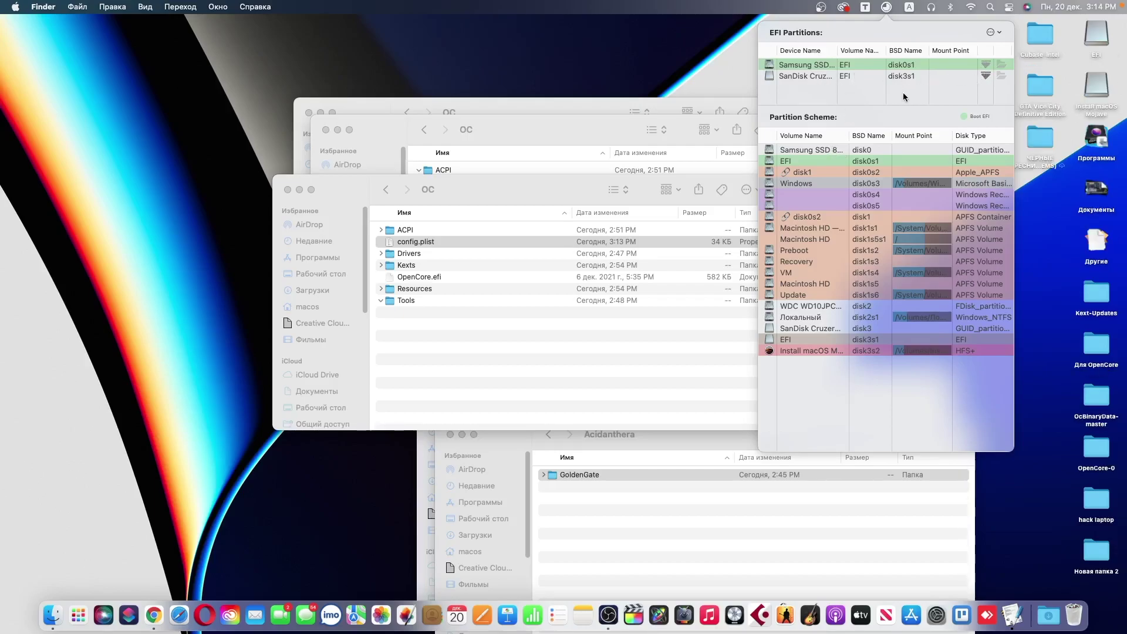
double_click(1099, 36)
Step: Navigate up from OC and copy the EFI folder onto the USB EFI volume
click(390, 197)
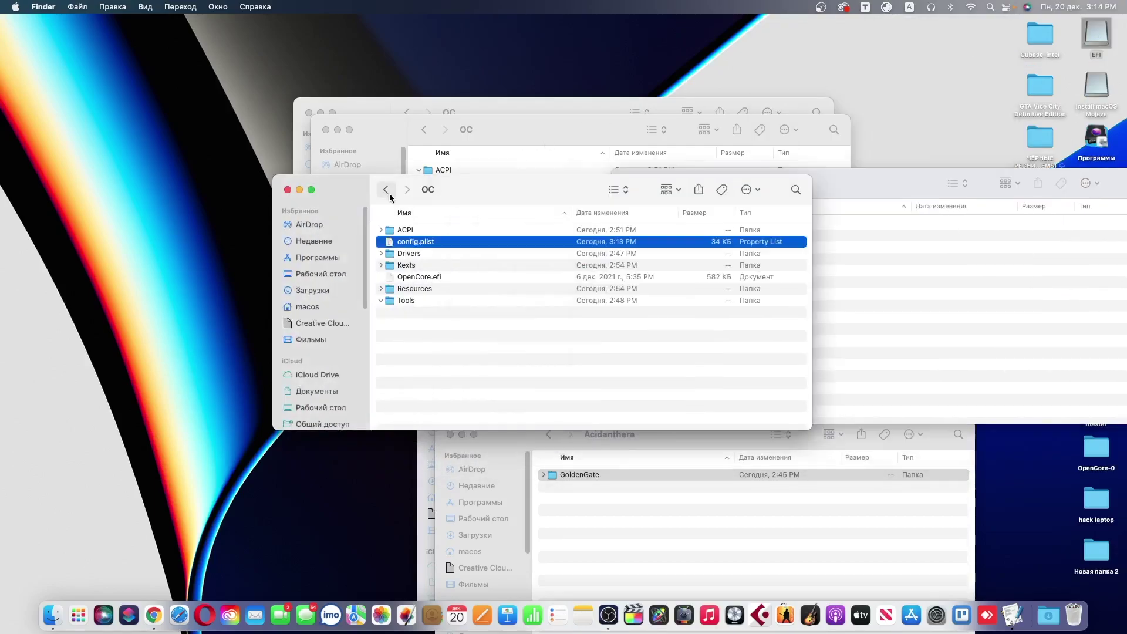
click(385, 189)
click(397, 242)
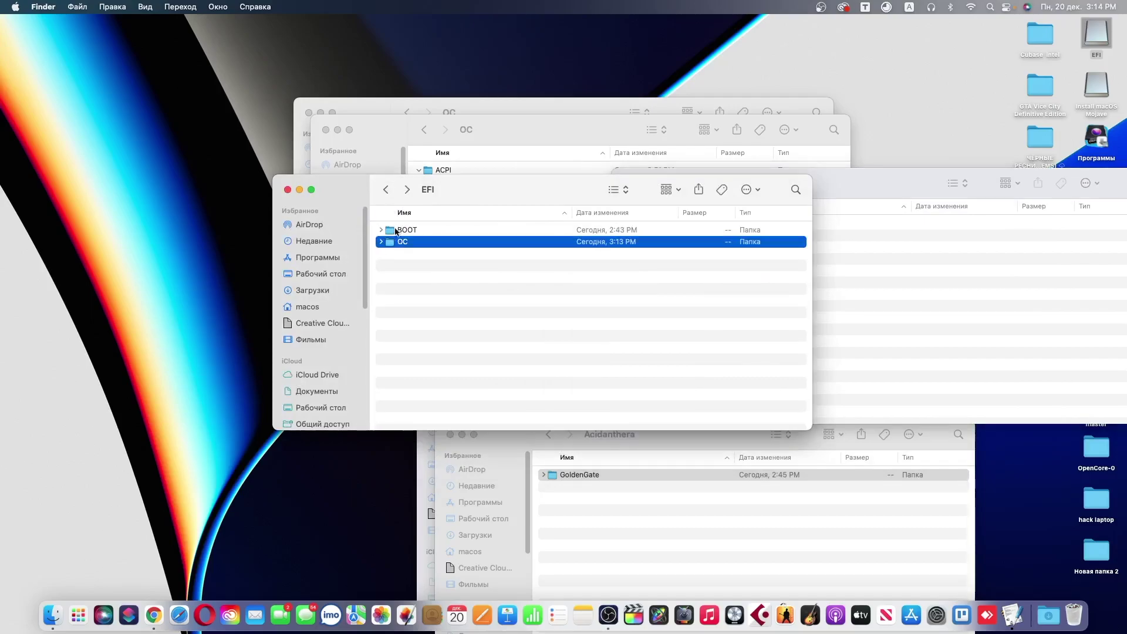
click(386, 190)
drag(398, 231, 930, 275)
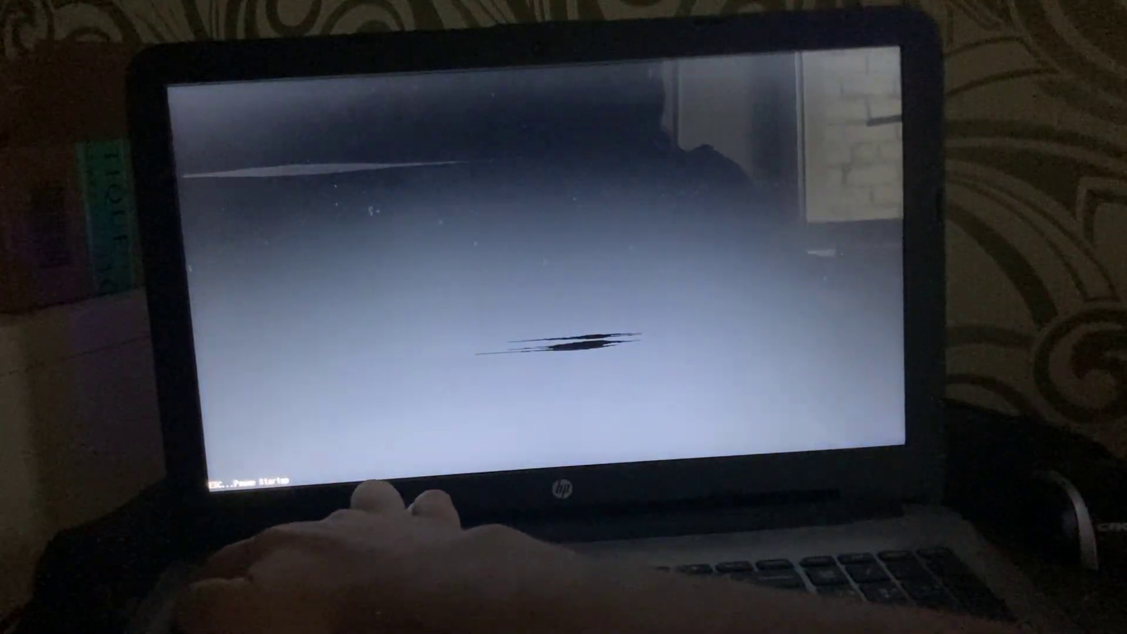
Step: Boot the laptop from USB Hard Drive through the Esc startup menu and F9 Boot Device Options
key(Escape)
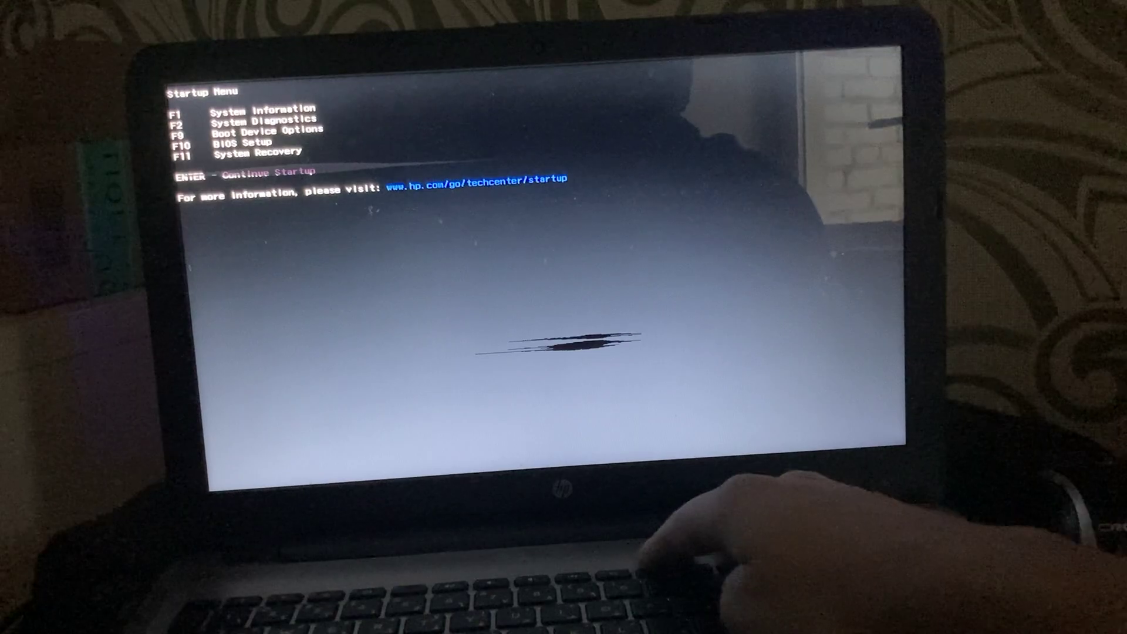
key(F9)
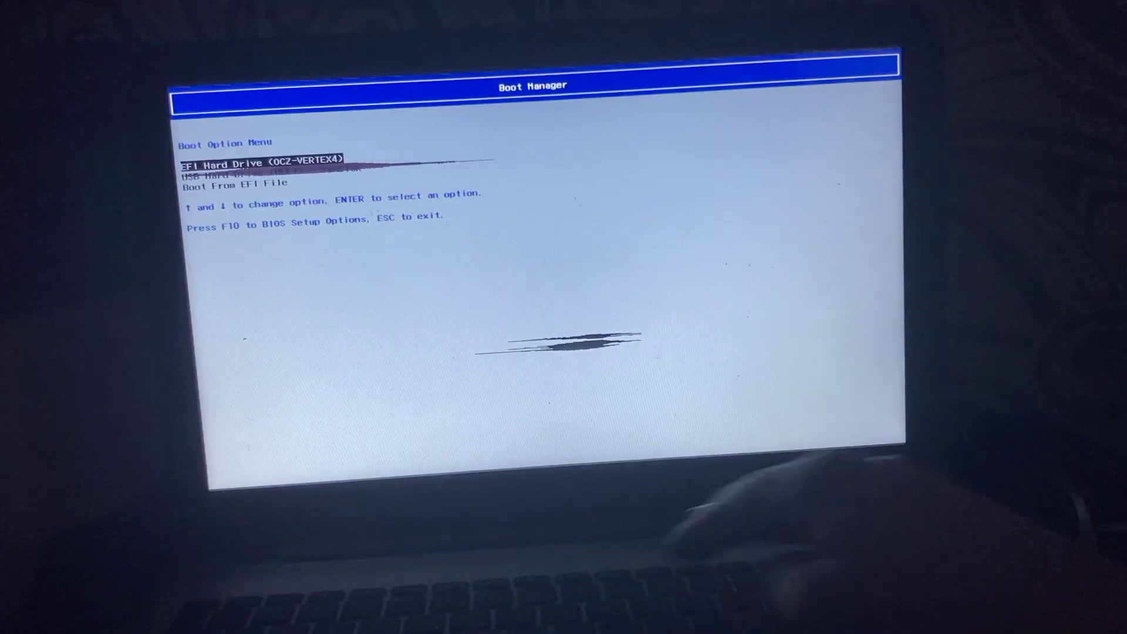
key(Down)
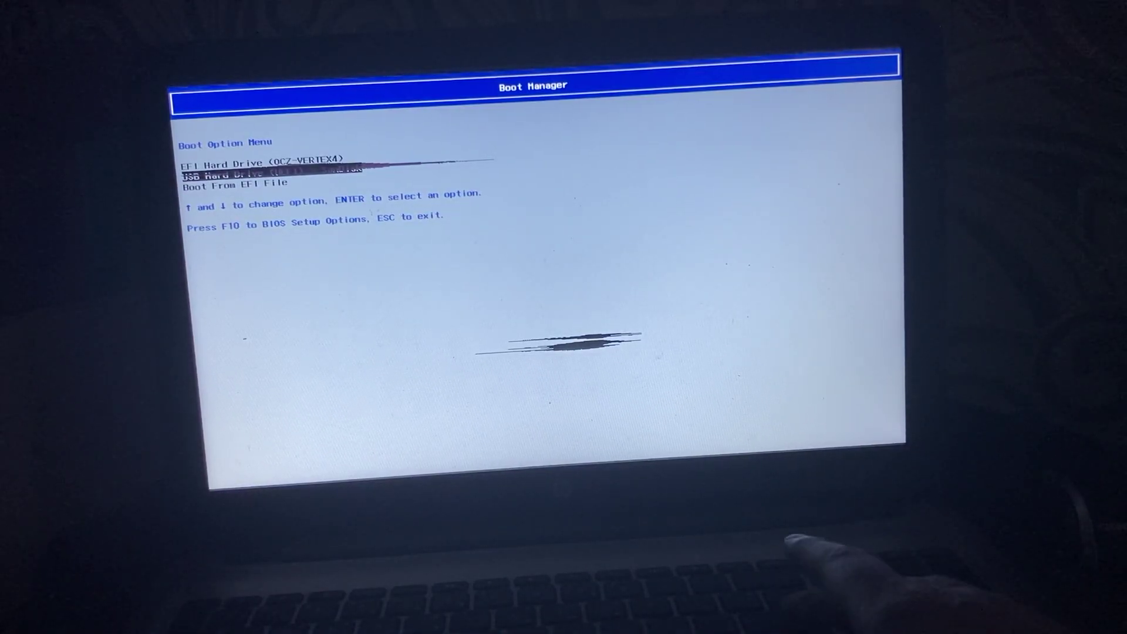
key(Return)
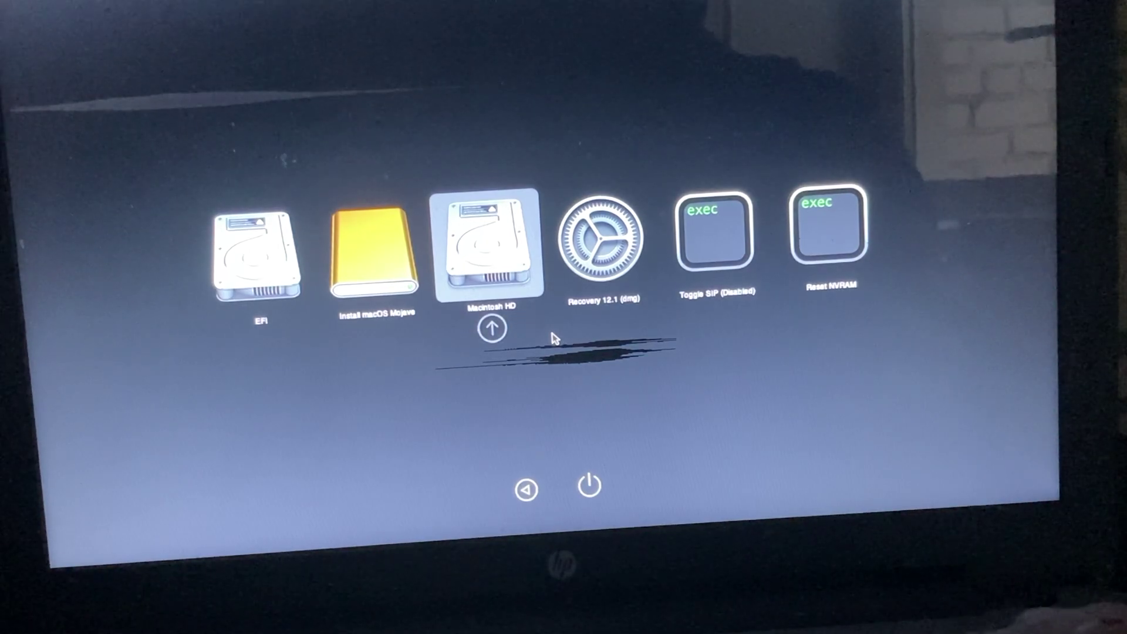
Step: Start Macintosh HD from the OpenCore picker and log in with the user account's password
key(Return)
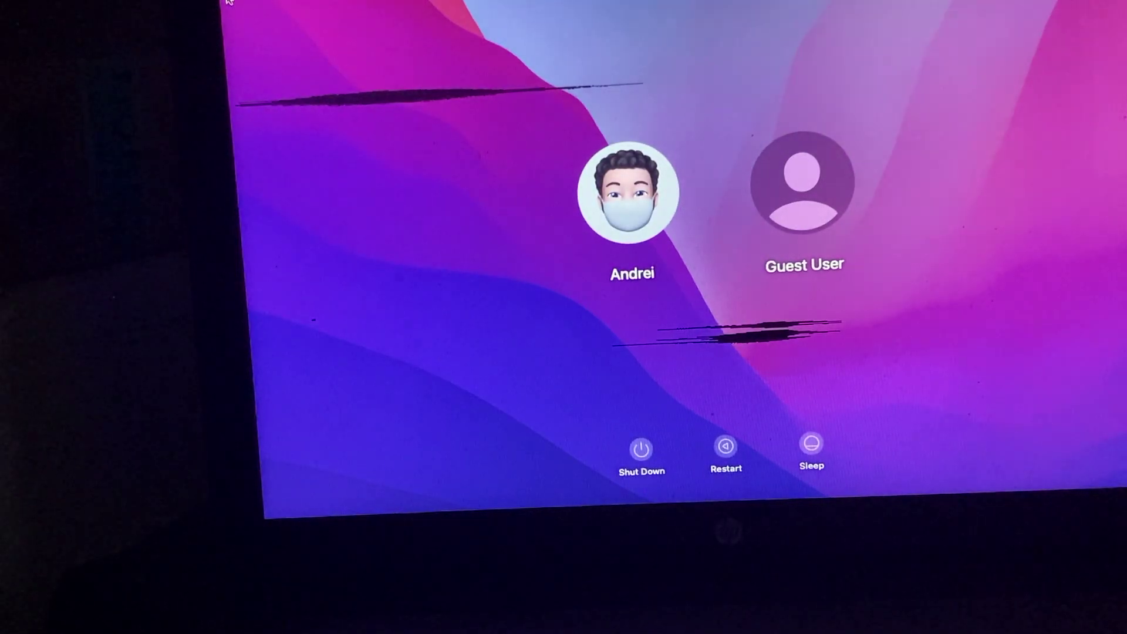
click(634, 188)
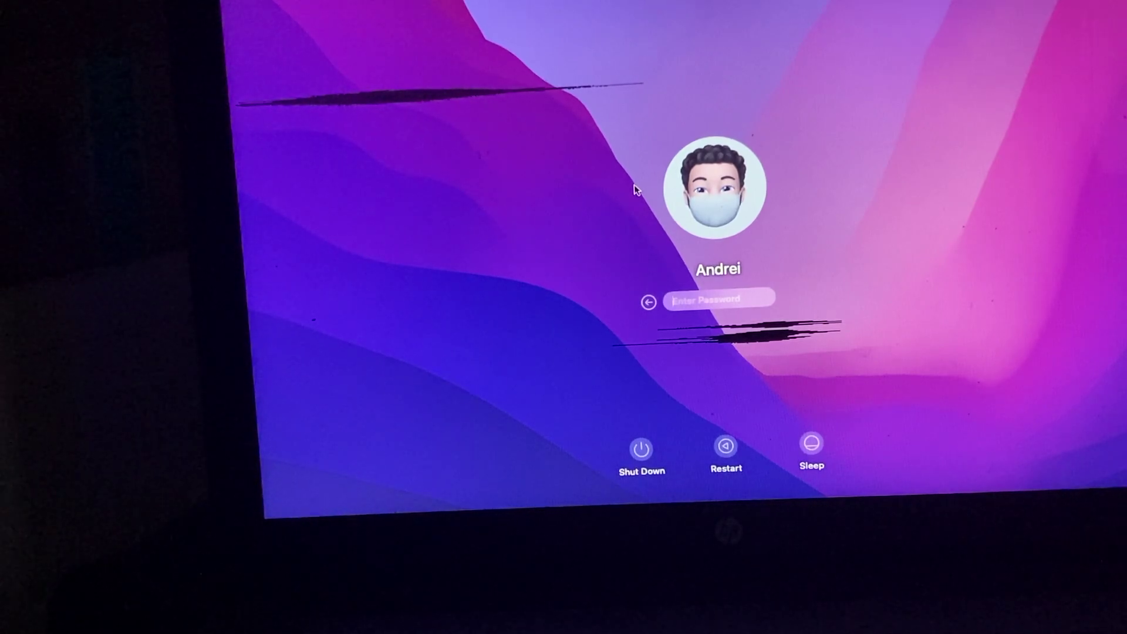
text(•••••)
key(Return)
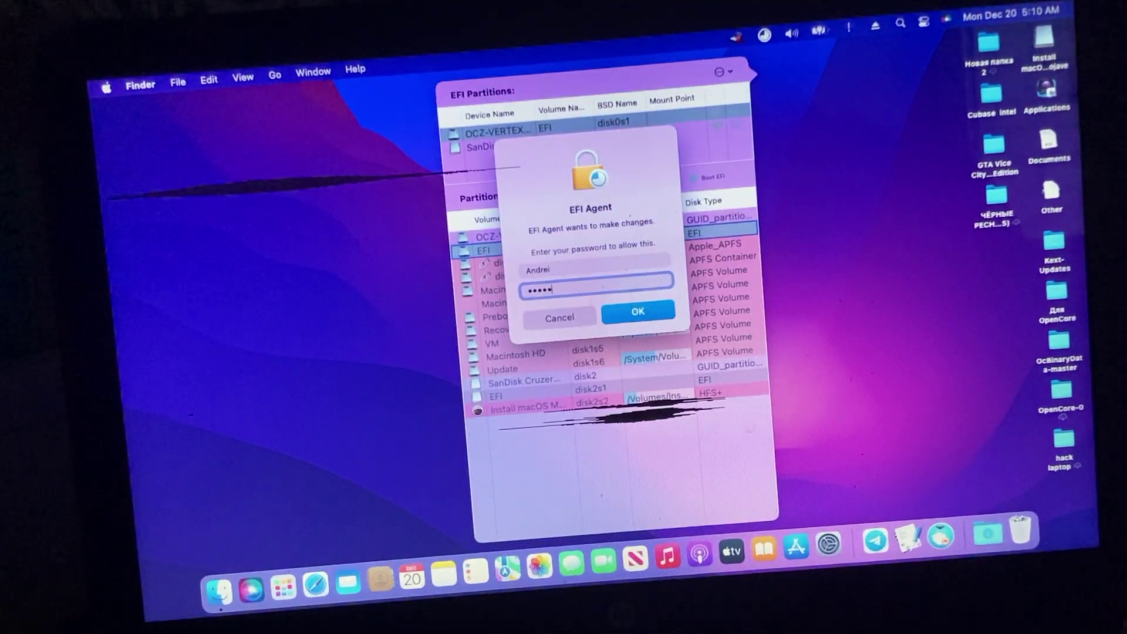
Step: Mount the SanDisk EFI partition and copy its EFI folder into a new untitled desktop folder
key(Return)
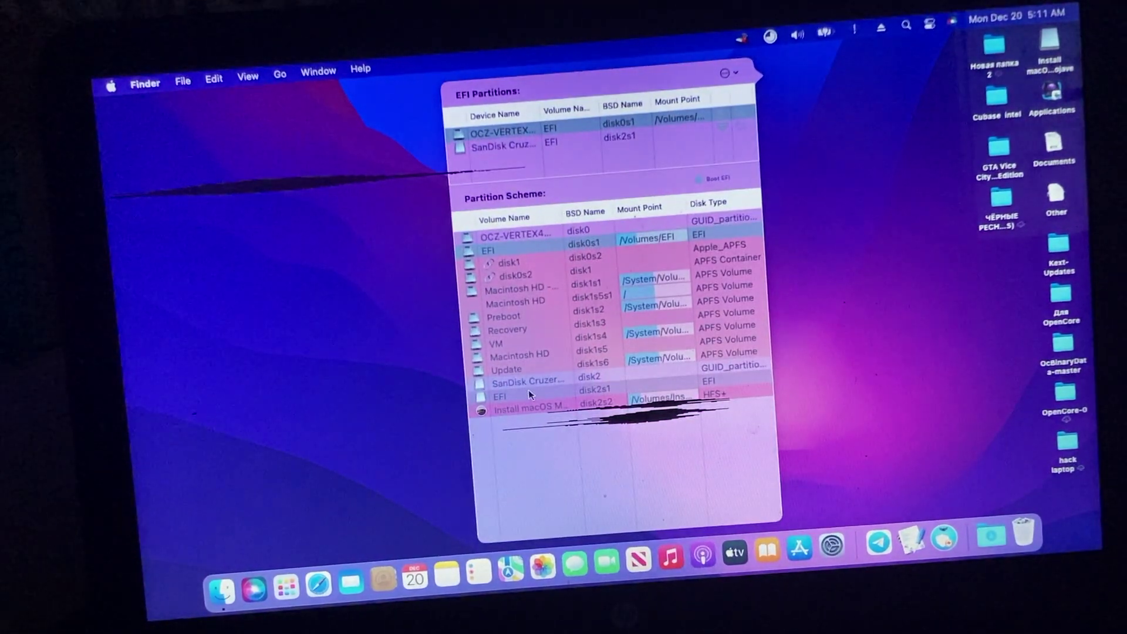
right_click(530, 394)
click(543, 400)
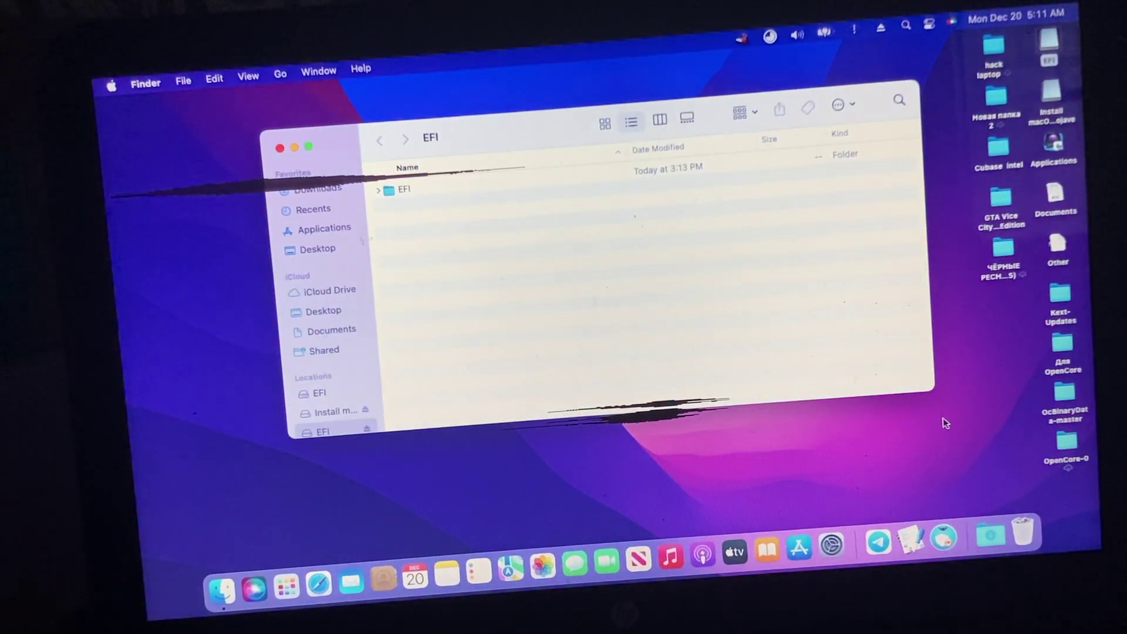
right_click(947, 405)
click(857, 411)
double_click(1042, 279)
click(405, 189)
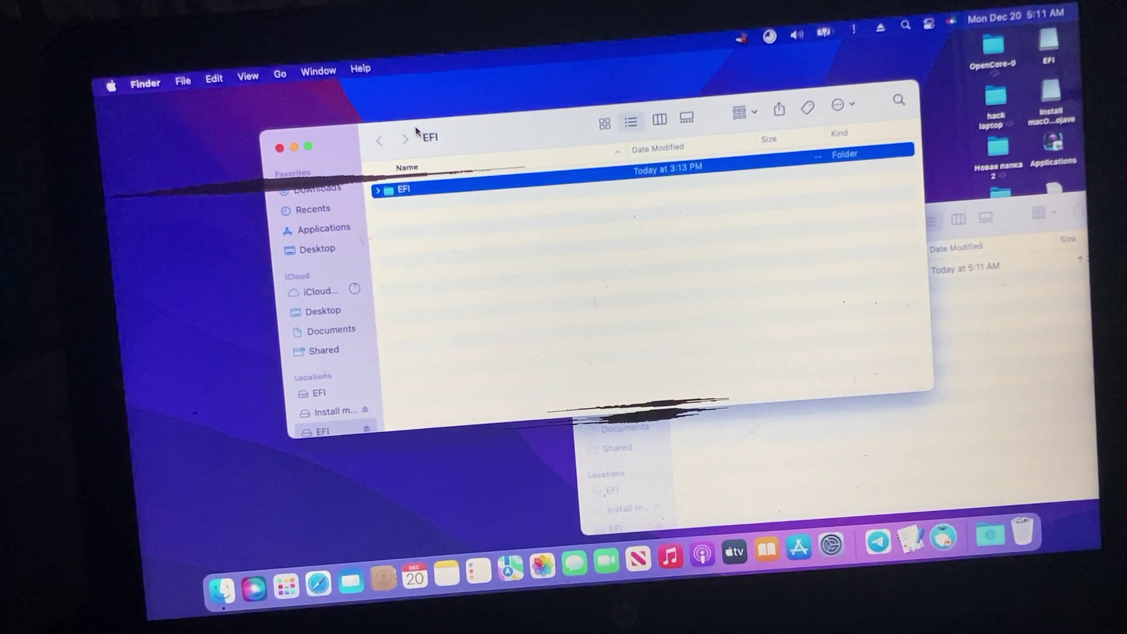
click(279, 149)
Step: Mount the internal EFI partition, trash its old EFI folder, and copy the new EFI in
click(742, 37)
right_click(496, 246)
click(536, 283)
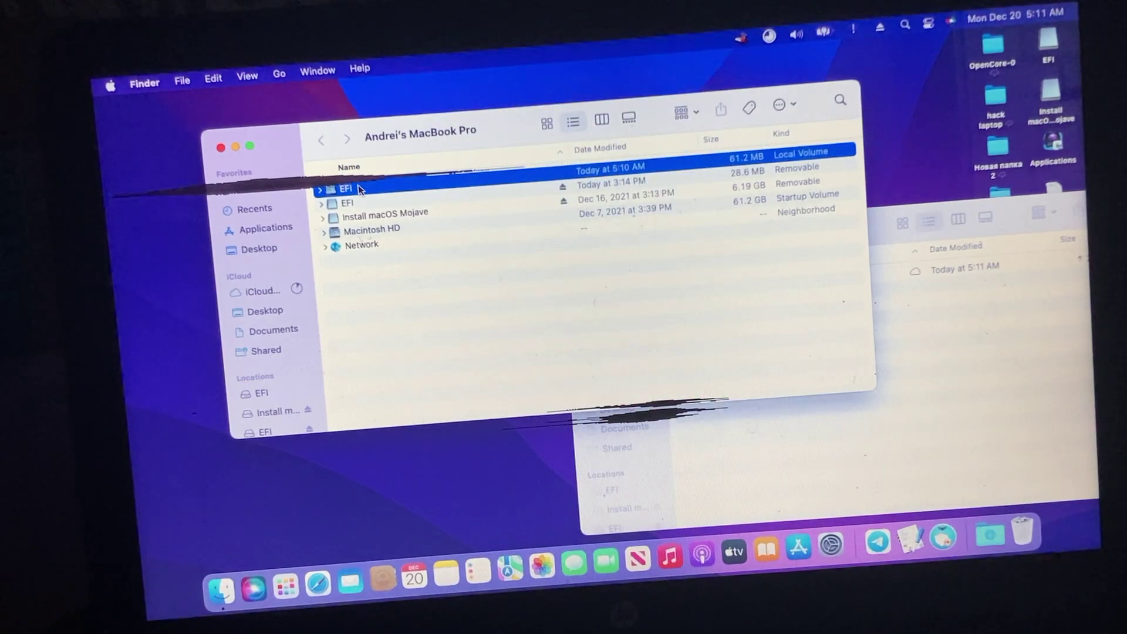
click(359, 190)
key(super+BackSpace)
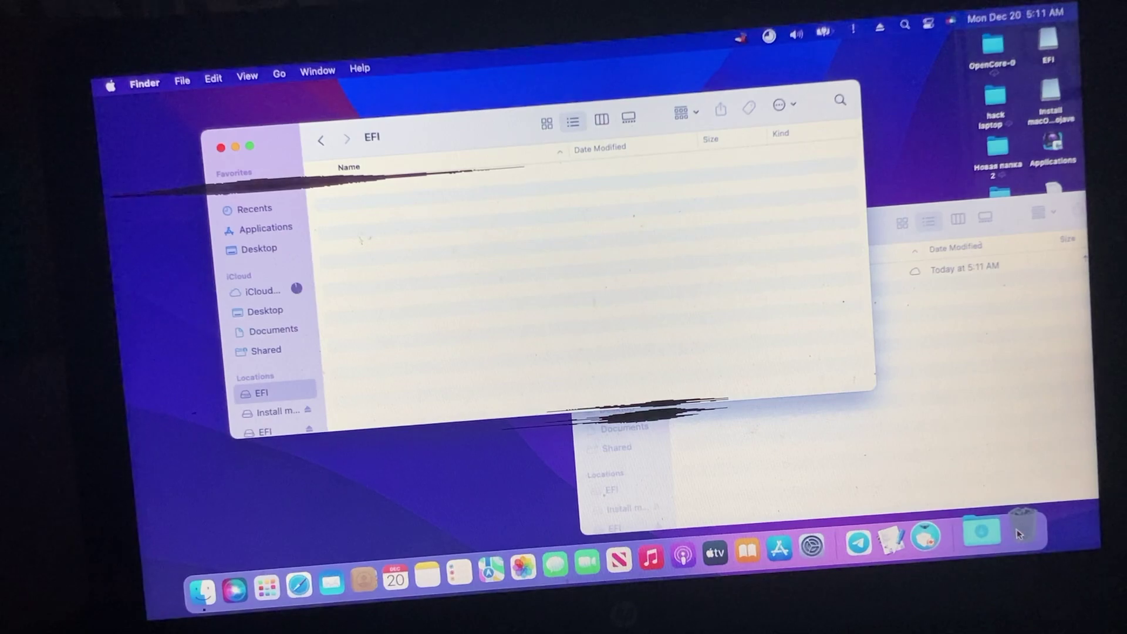
click(704, 289)
drag(704, 290, 455, 298)
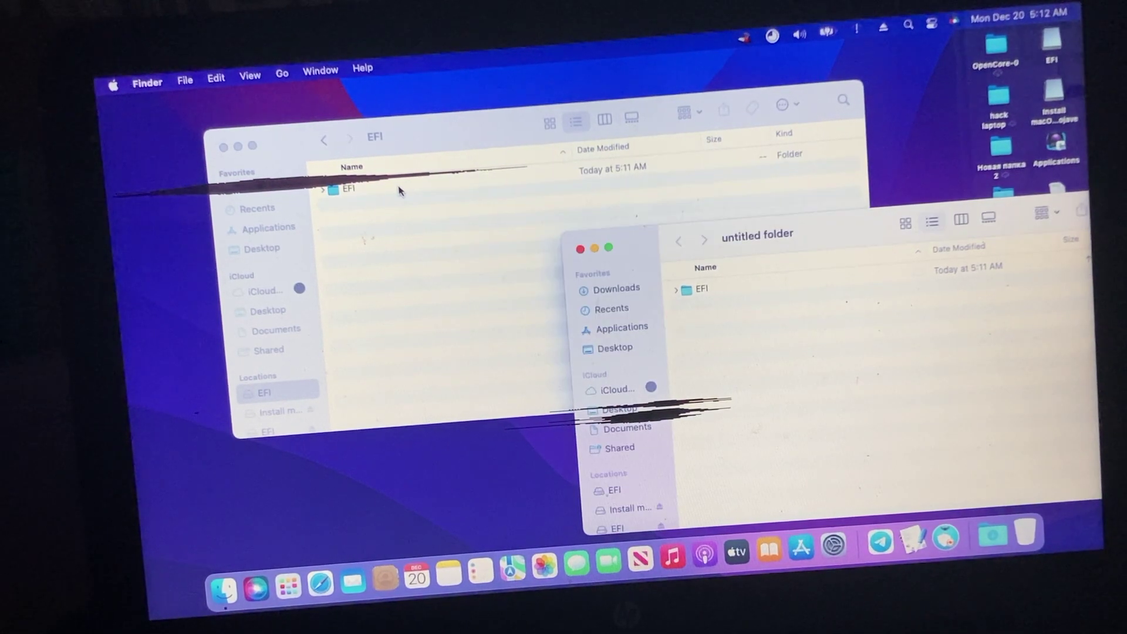
Step: Open the copied EFI/OC/config.plist in PlistEdit Pro via Open With
right_click(397, 189)
click(377, 211)
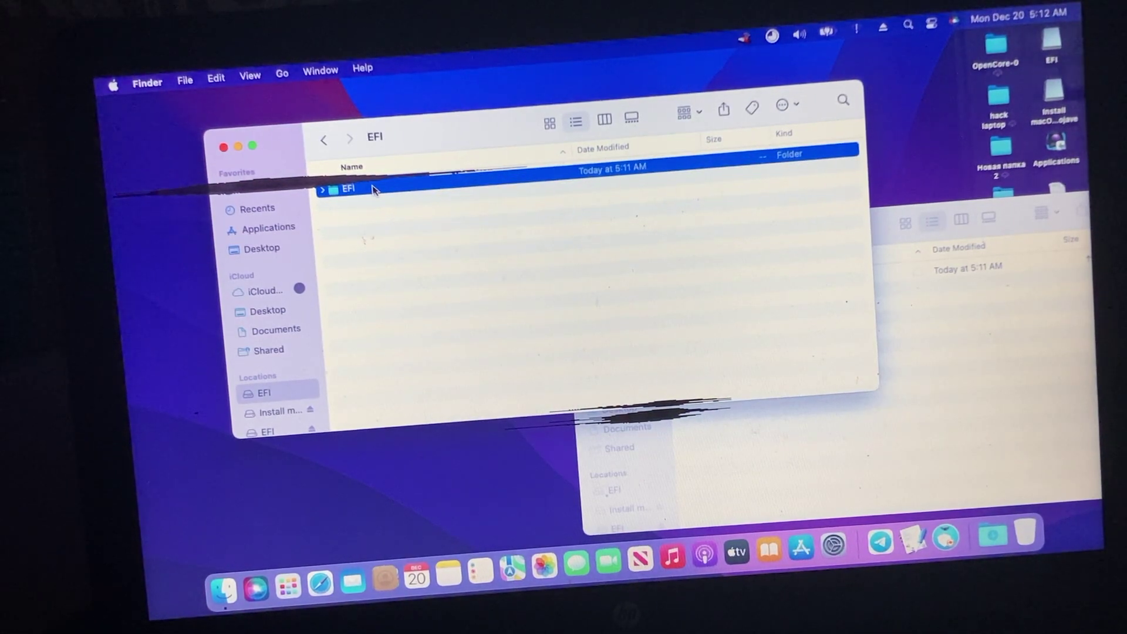
right_click(376, 202)
mouse_move(503, 214)
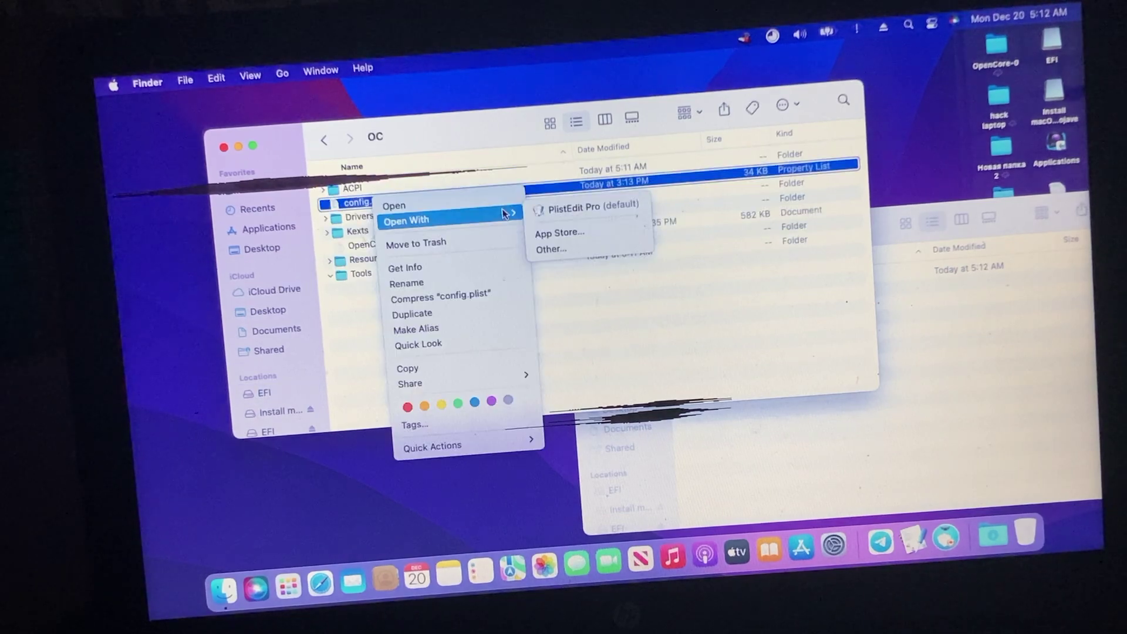
click(566, 210)
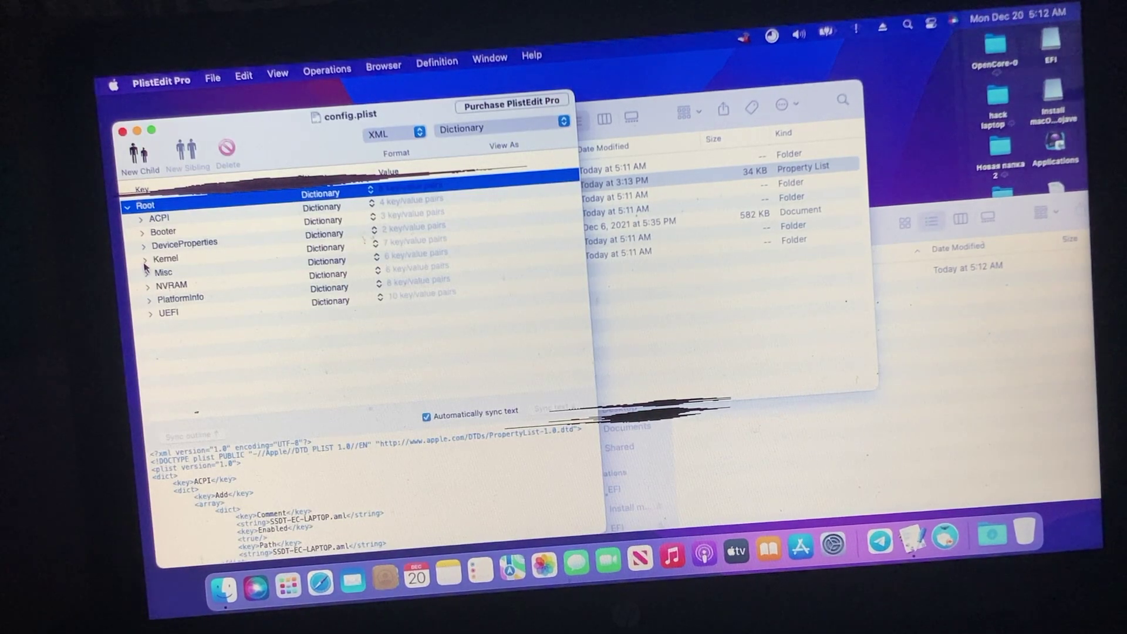
Step: Set Misc > Boot ShowPicker to NO, save config.plist, and quit PlistEdit Pro
click(148, 274)
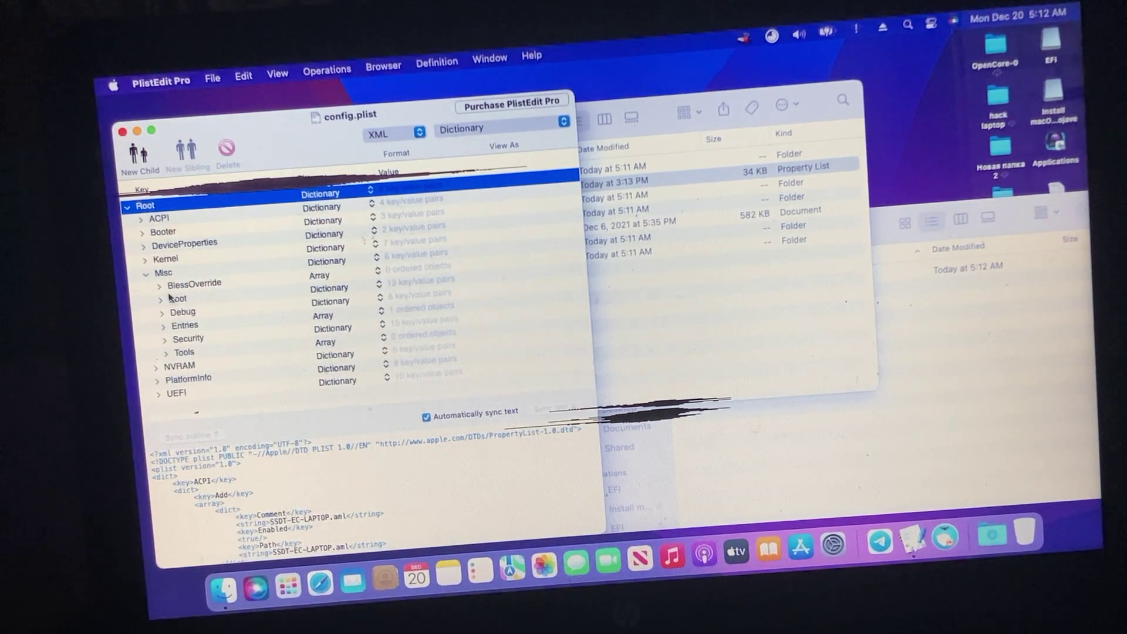
click(163, 300)
scroll(205, 335, down, 5)
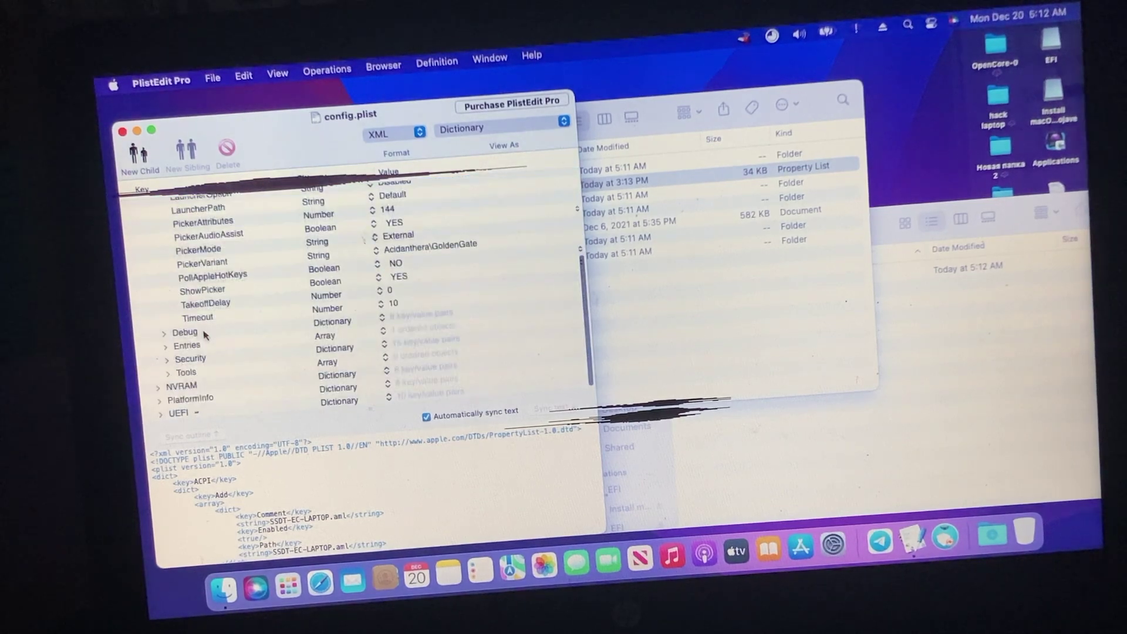
click(215, 295)
click(399, 277)
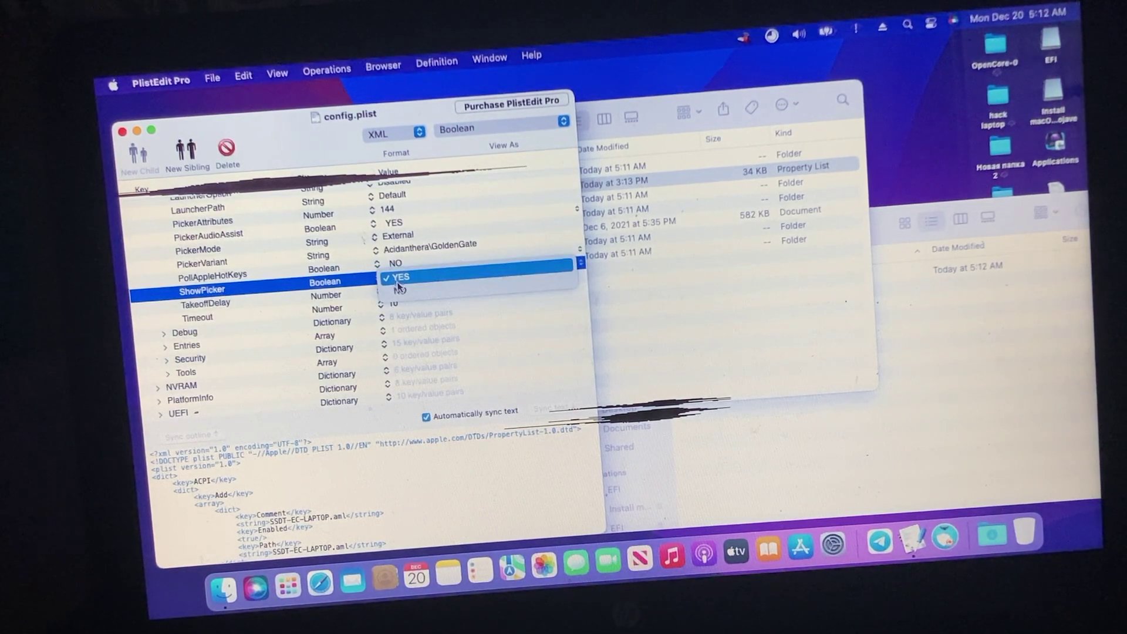
click(395, 263)
key(super+s)
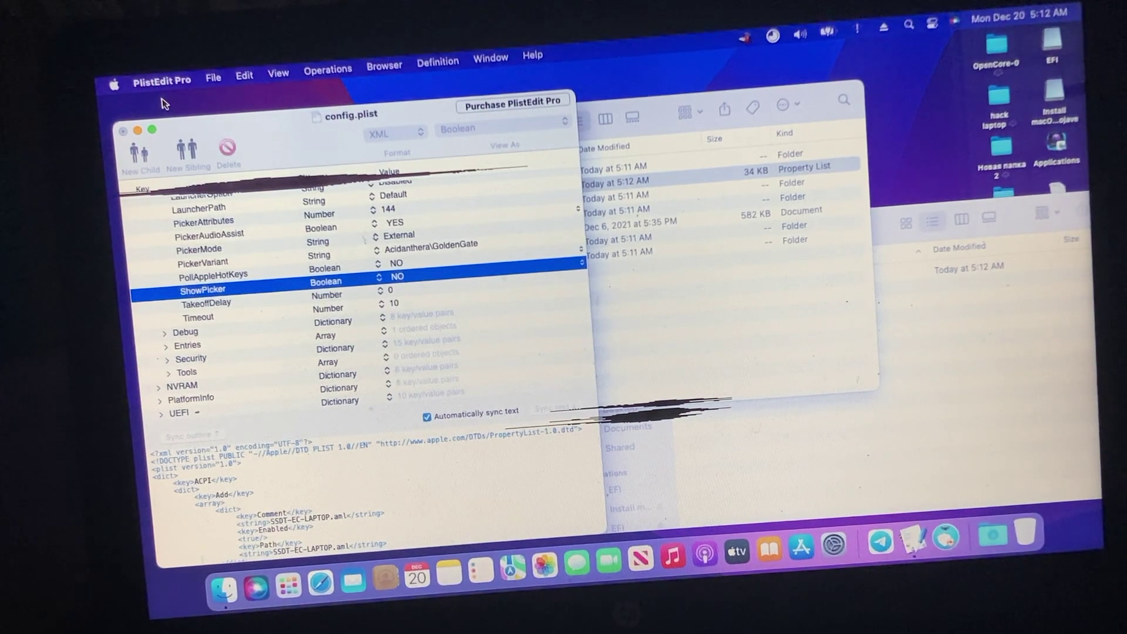
key(super+q)
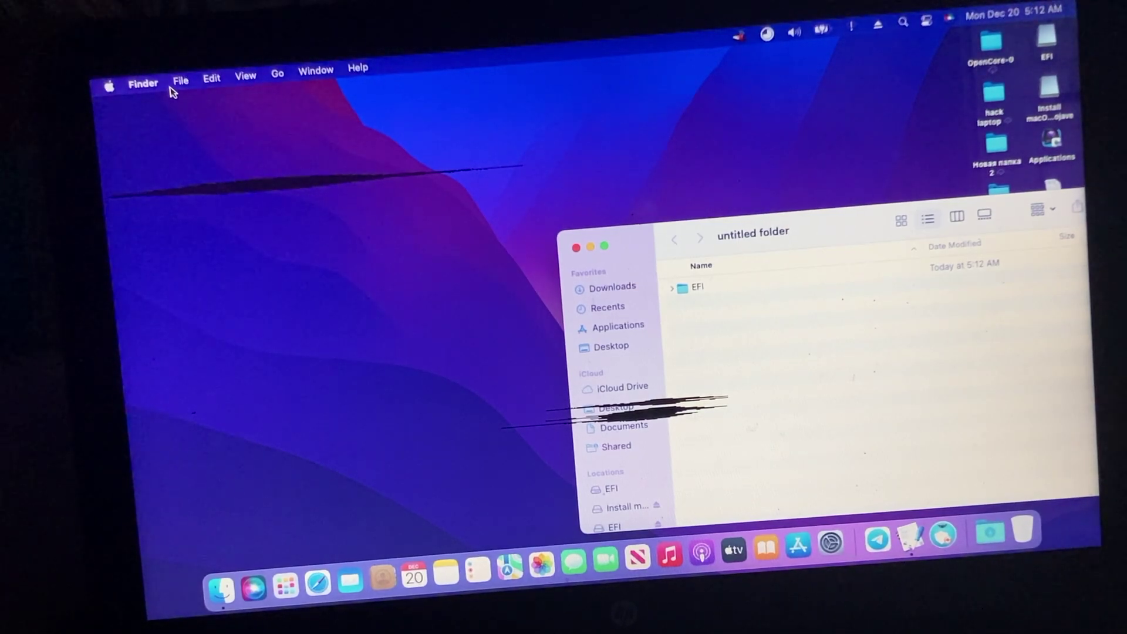
Step: Restart the HP laptop from the Apple menu and confirm the restart
click(109, 87)
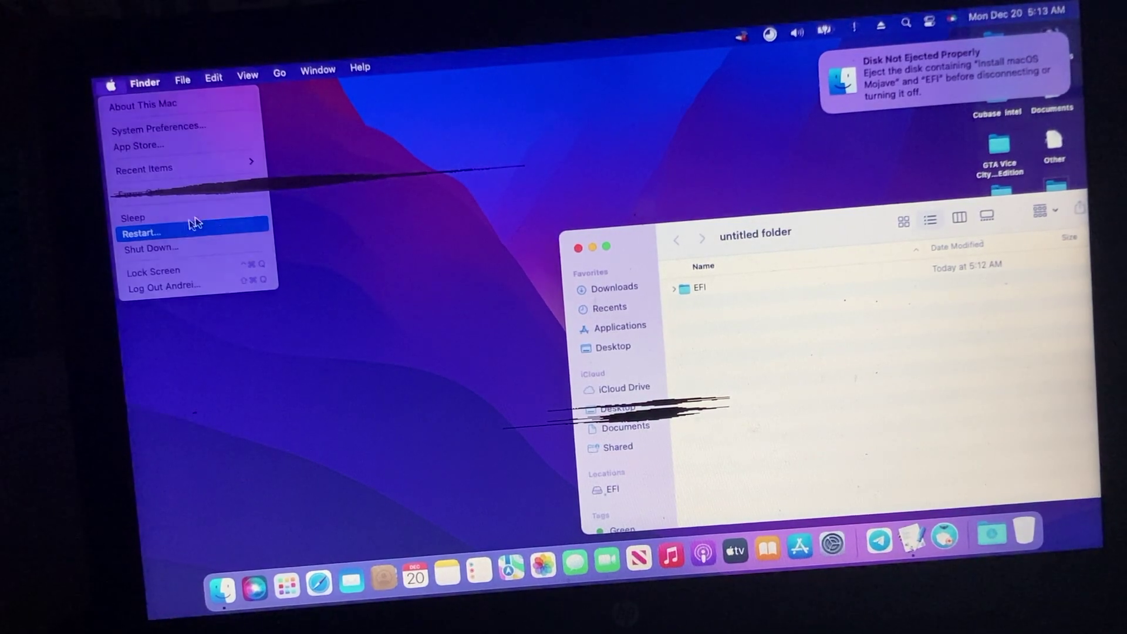
click(185, 228)
key(Return)
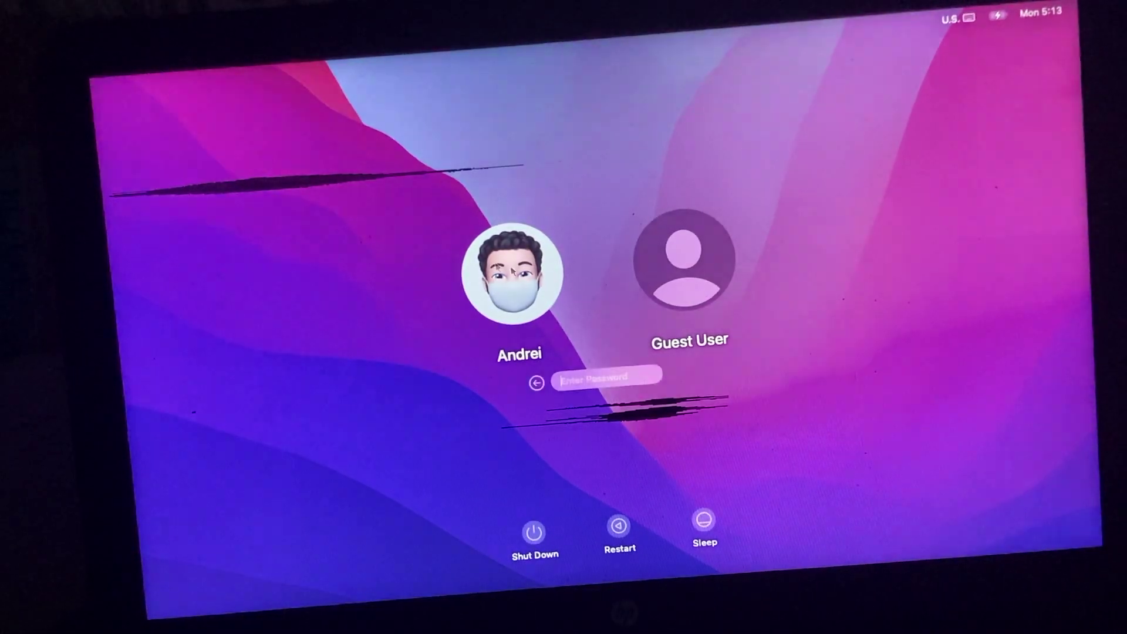
Step: Log back in to the macOS Monterey desktop with the account password
key(Return)
text(********)
key(Return)
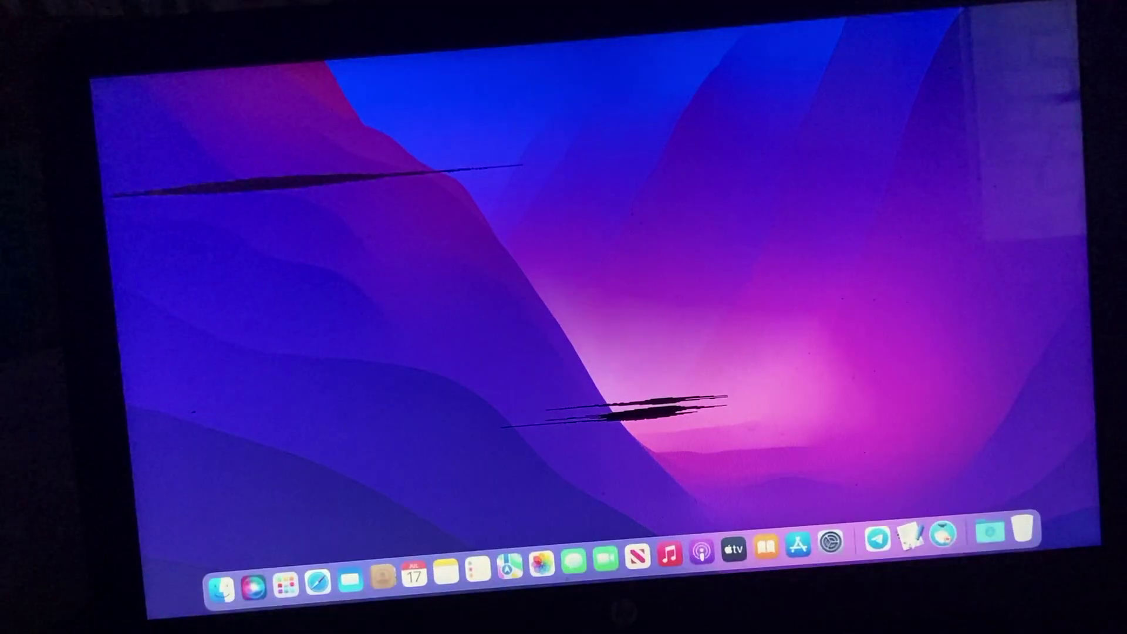
Step: Launch Kext Updater to confirm macOS 12.1 with OpenCore 0.7.6, then view About This Mac
click(286, 584)
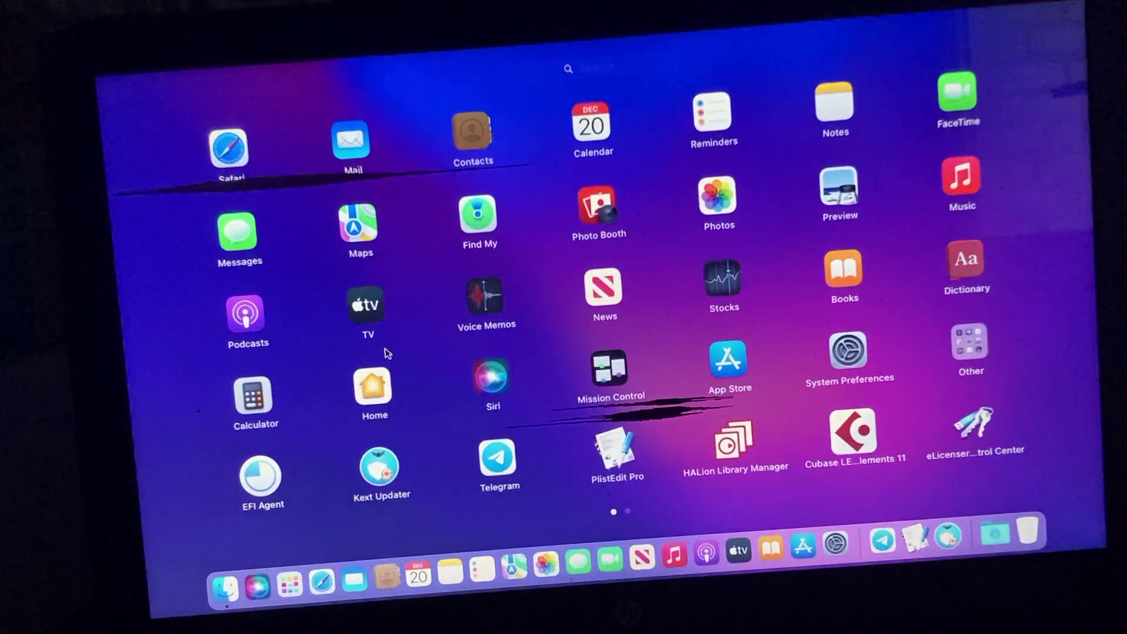
click(376, 460)
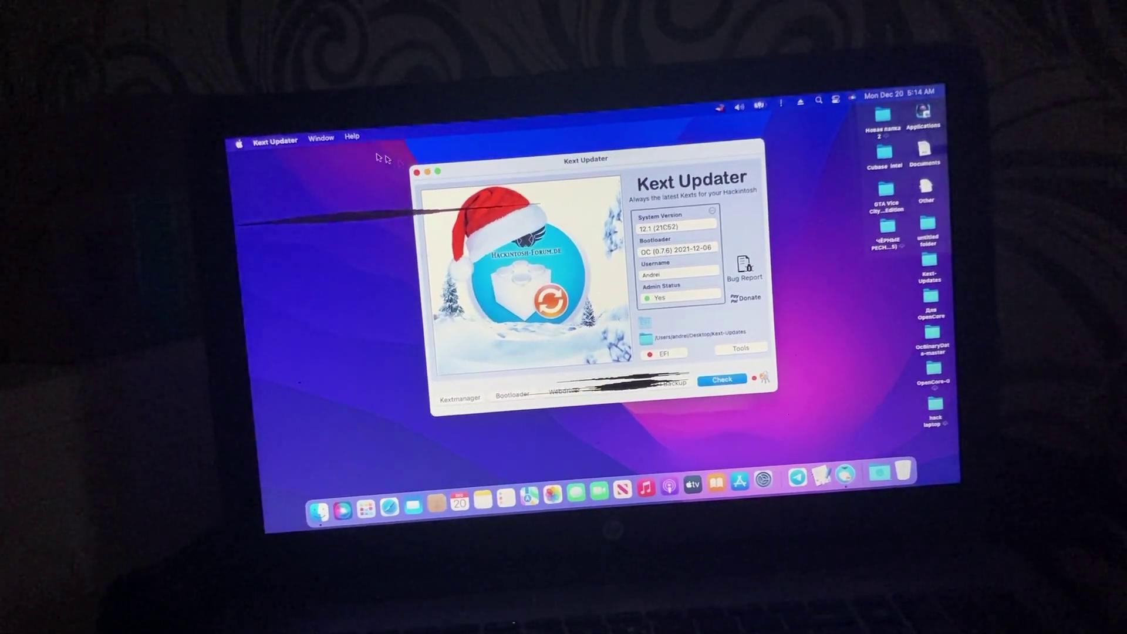
click(239, 142)
click(282, 158)
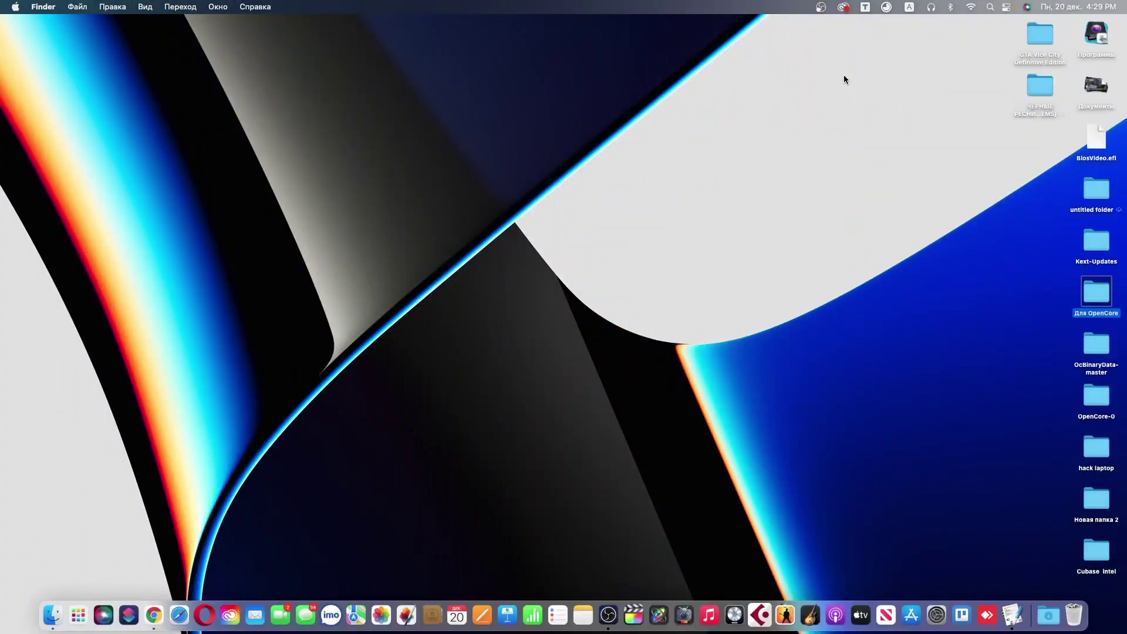
click(844, 76)
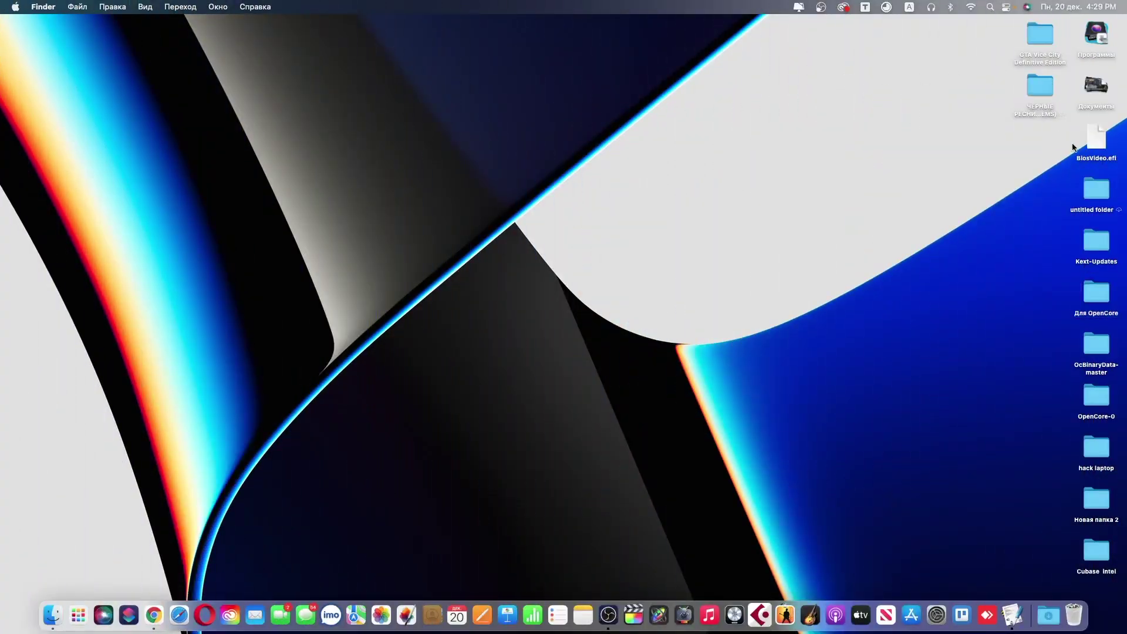